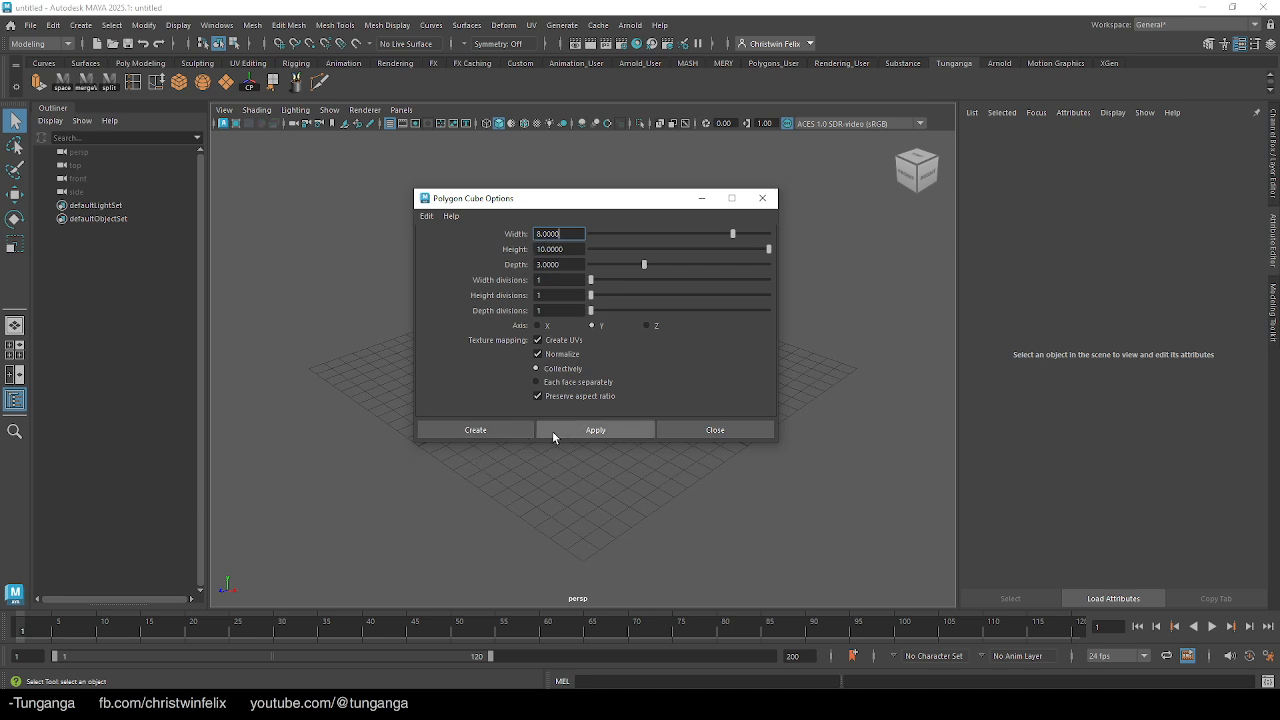
- Create a polygon cube 8 wide, 10 high and 3 deep, and set its Translate Y to 5
{"action": "left_click", "coordinate": [480, 431]}
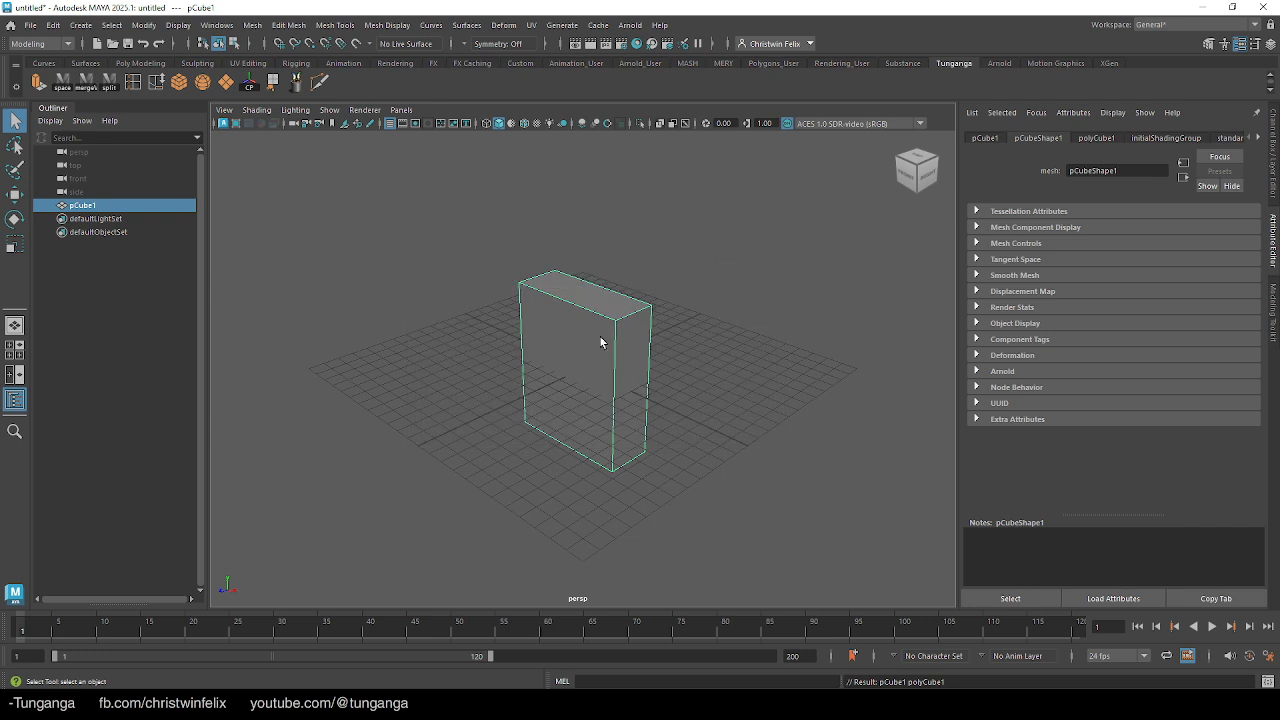
{"action": "left_click", "coordinate": [1275, 193]}
{"action": "left_click", "coordinate": [1220, 161]}
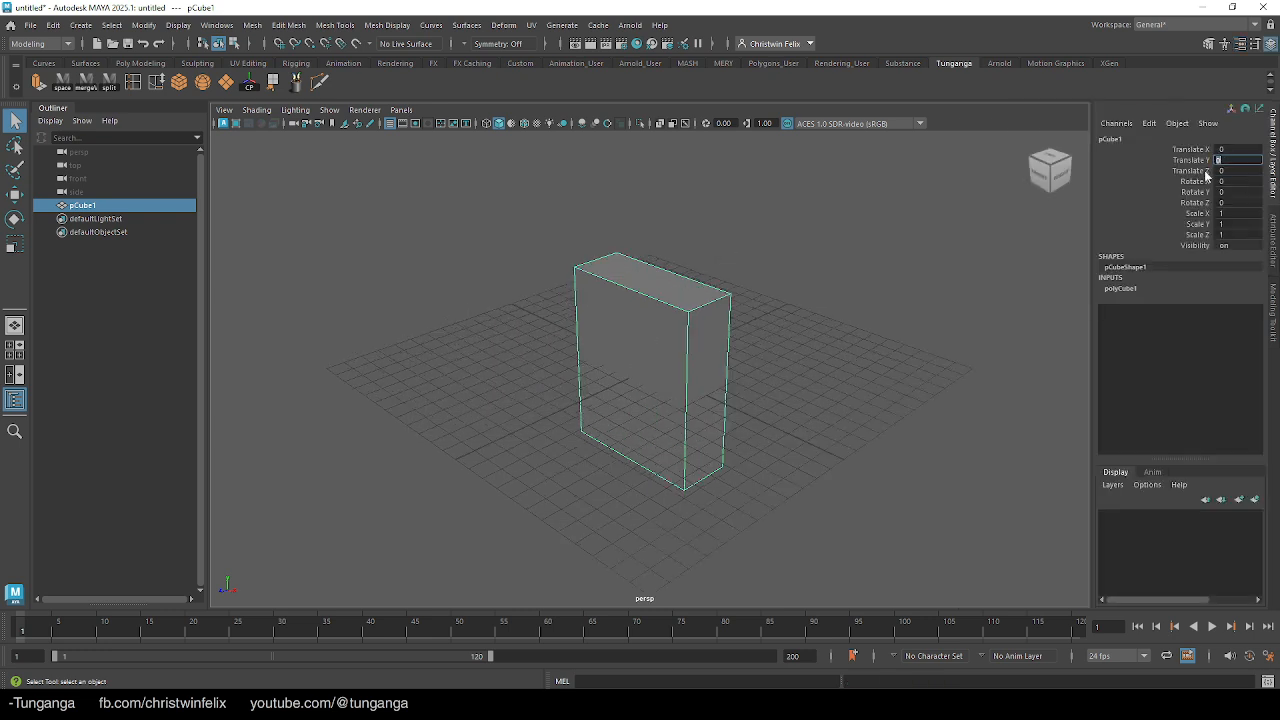
{"action": "type", "text": "5"}
{"action": "key", "text": "Return"}
{"action": "left_click_drag", "start_coordinate": [666, 275], "coordinate": [660, 300], "text": "alt"}
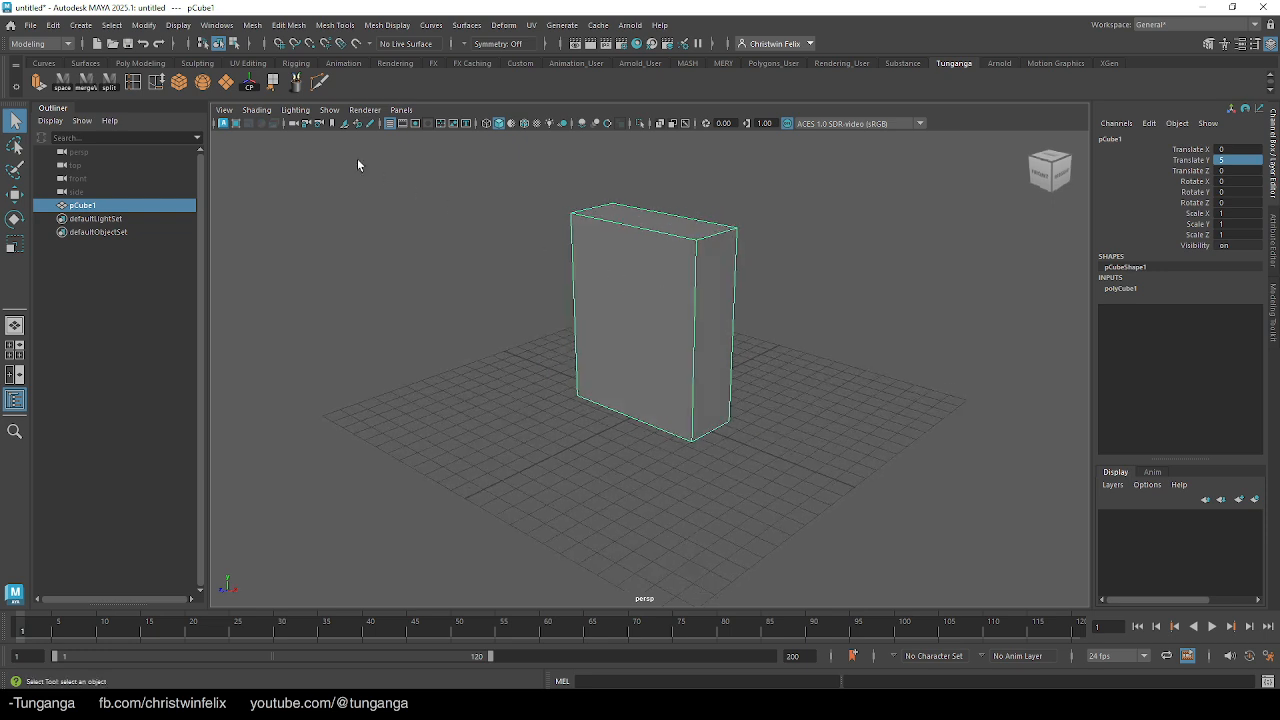
- Open the Hypershade editor and reposition its window so all of its contents can be used
{"action": "left_click", "coordinate": [219, 25]}
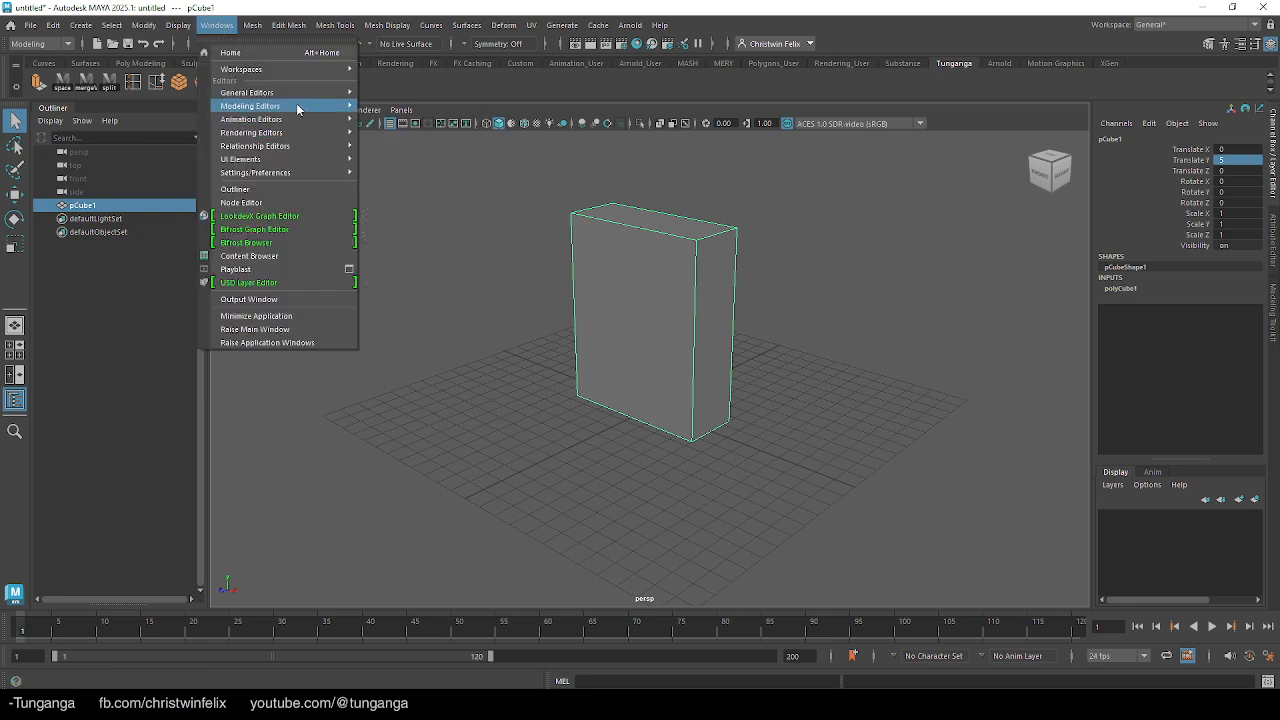
{"action": "mouse_move", "coordinate": [304, 92]}
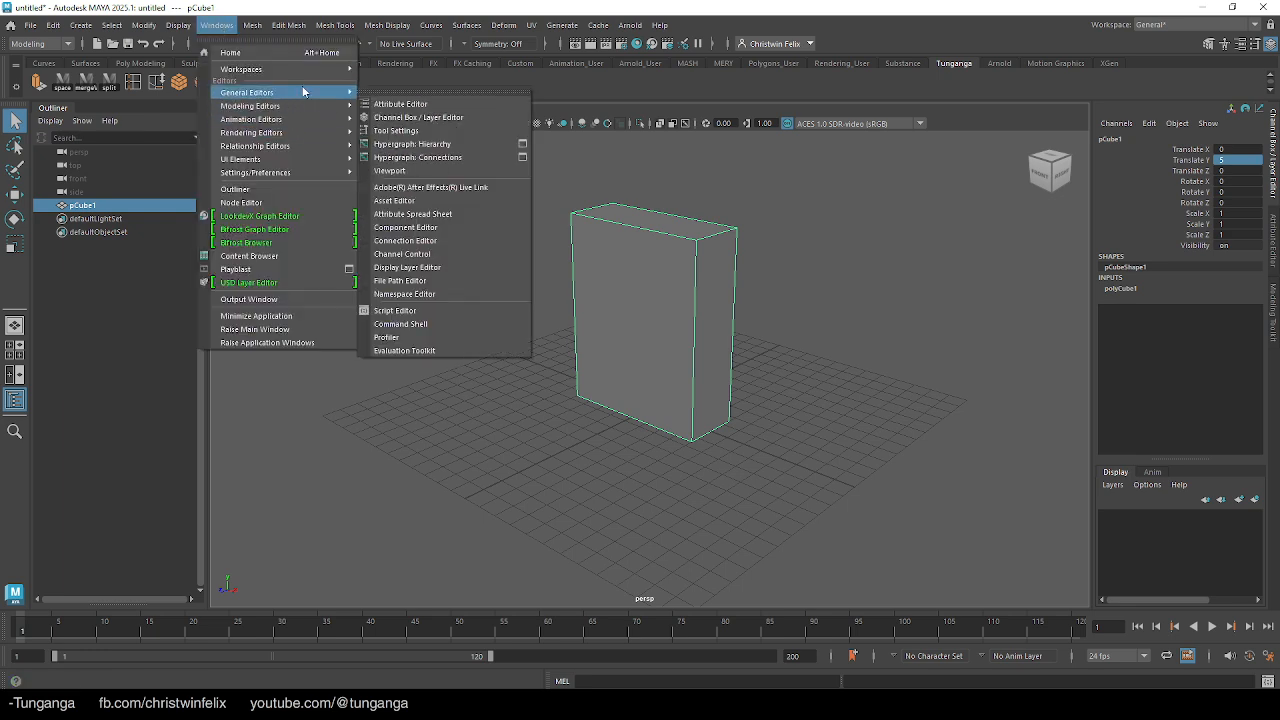
{"action": "mouse_move", "coordinate": [313, 135]}
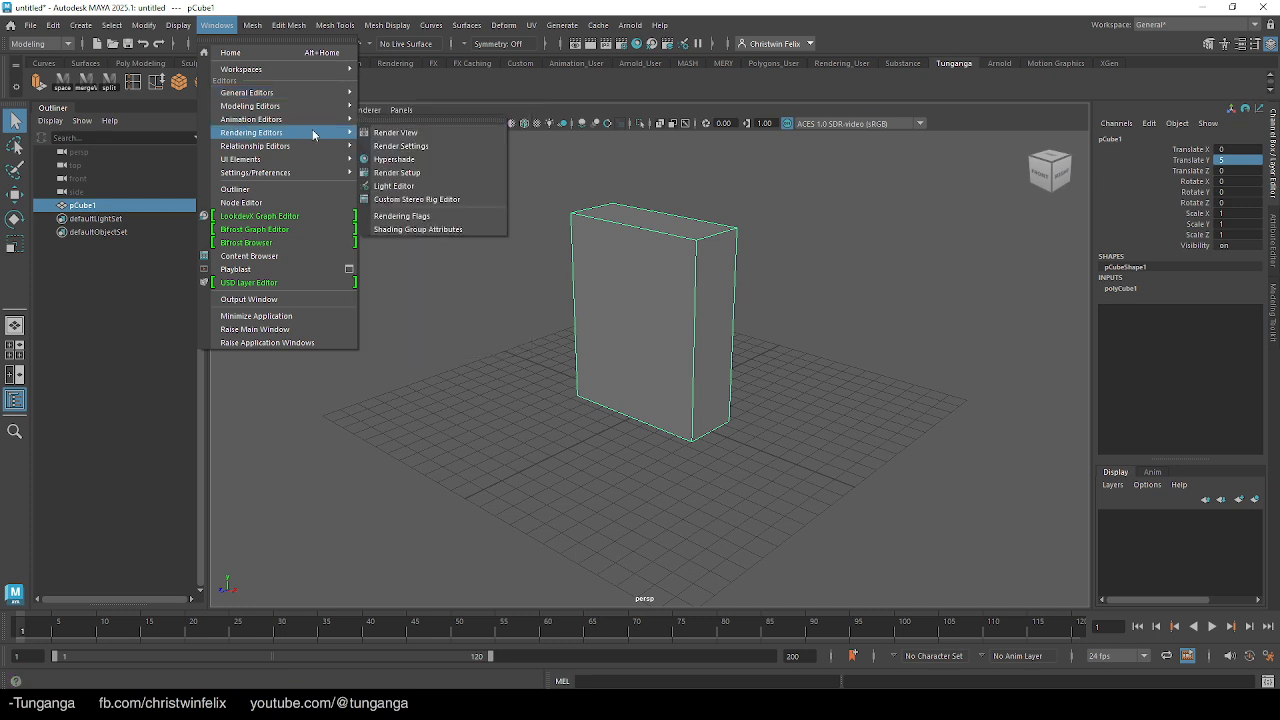
{"action": "left_click", "coordinate": [427, 162]}
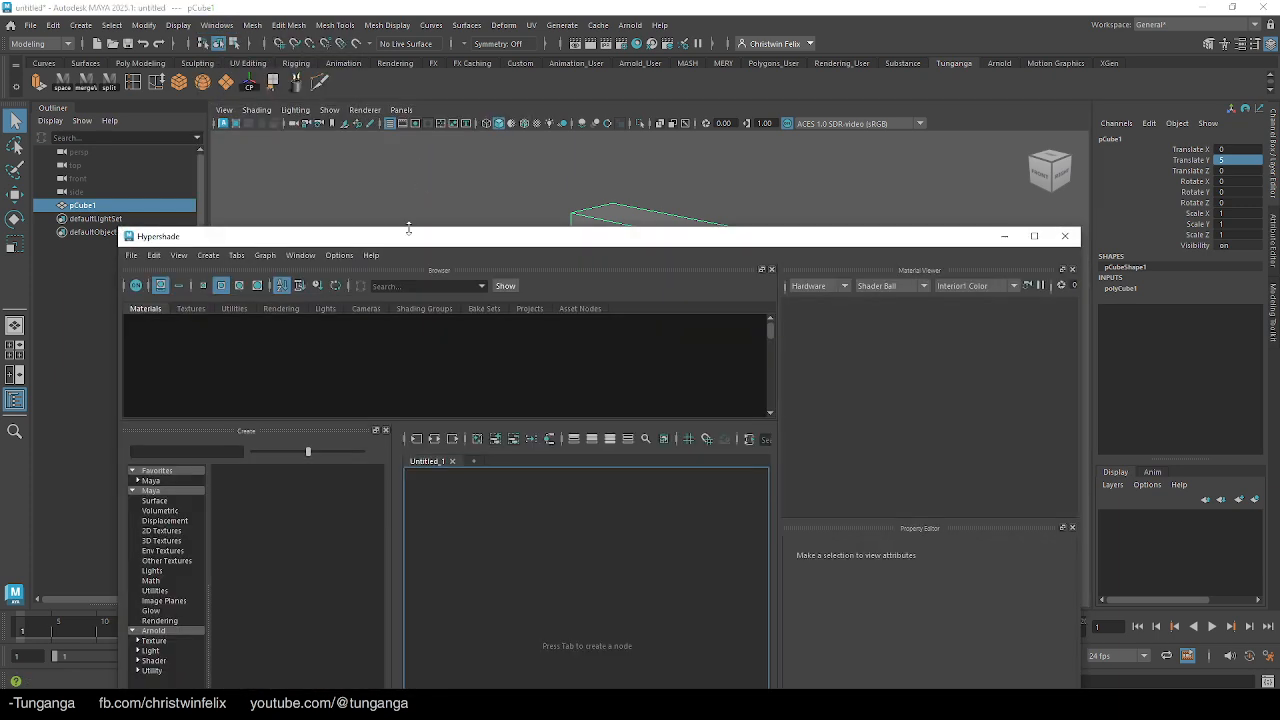
{"action": "left_click_drag", "start_coordinate": [408, 238], "coordinate": [451, 59]}
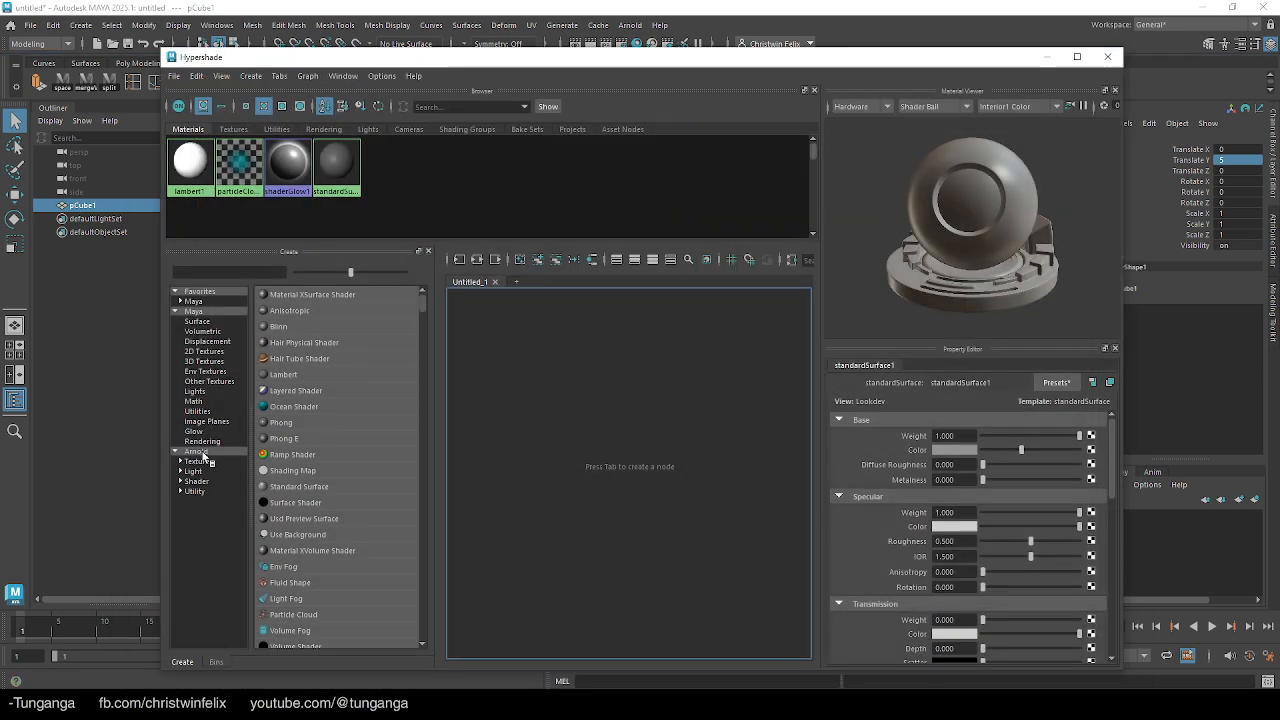
- Browse the Arnold nodes in the Hypershade and create an aiStandardSurface material
{"action": "left_click", "coordinate": [196, 451]}
{"action": "scroll", "coordinate": [330, 445], "scroll_direction": "down", "scroll_amount": 15}
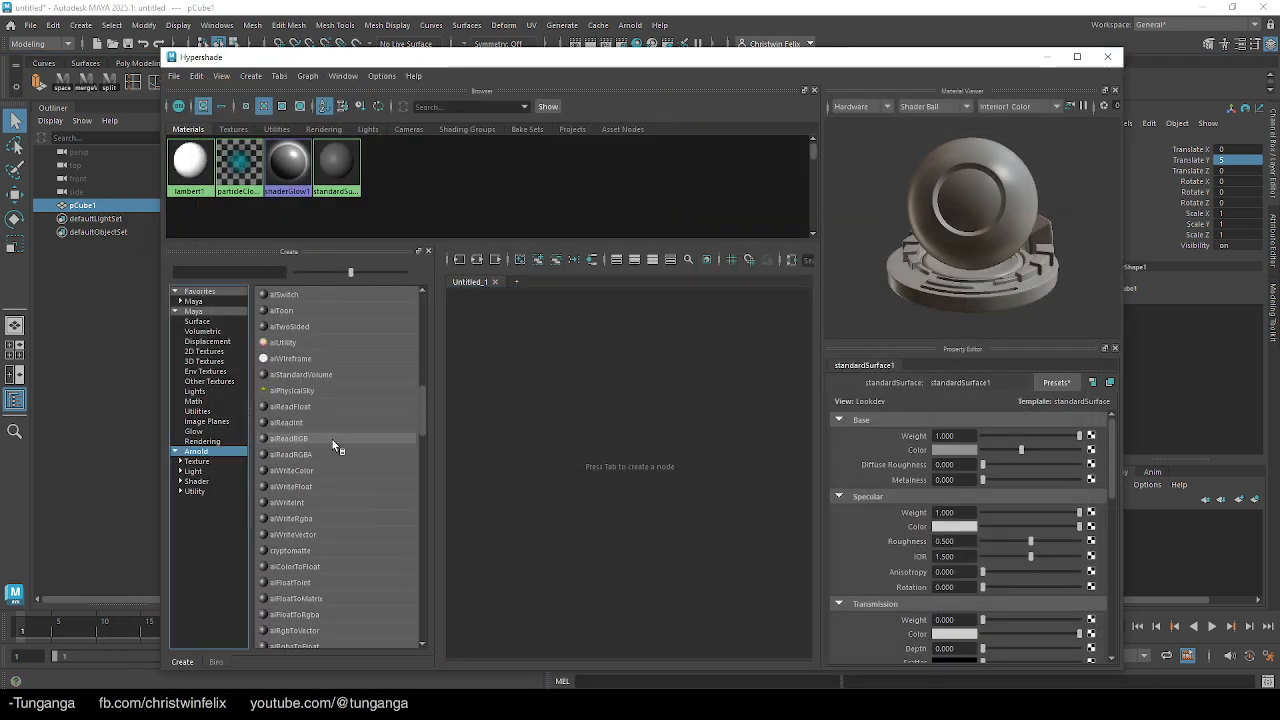
{"action": "scroll", "coordinate": [331, 437], "scroll_direction": "up", "scroll_amount": 8}
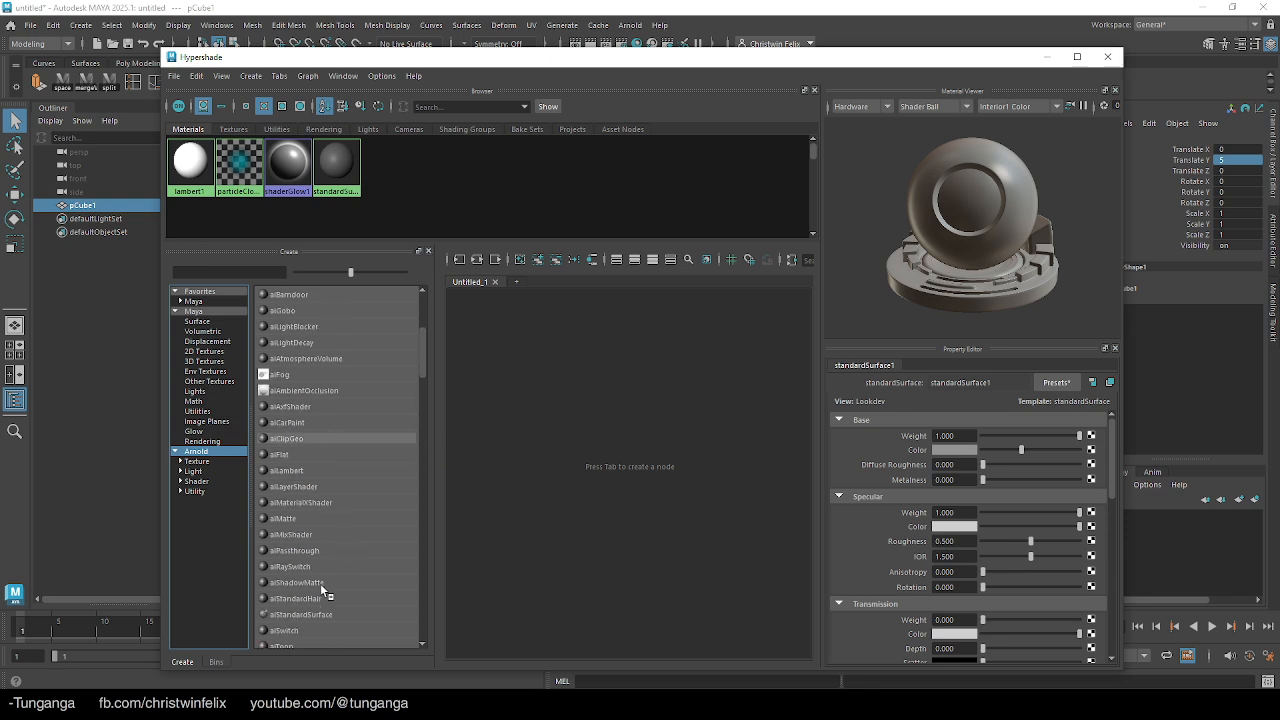
{"action": "scroll", "coordinate": [342, 563], "scroll_direction": "down", "scroll_amount": 3}
{"action": "scroll", "coordinate": [347, 552], "scroll_direction": "up", "scroll_amount": 7}
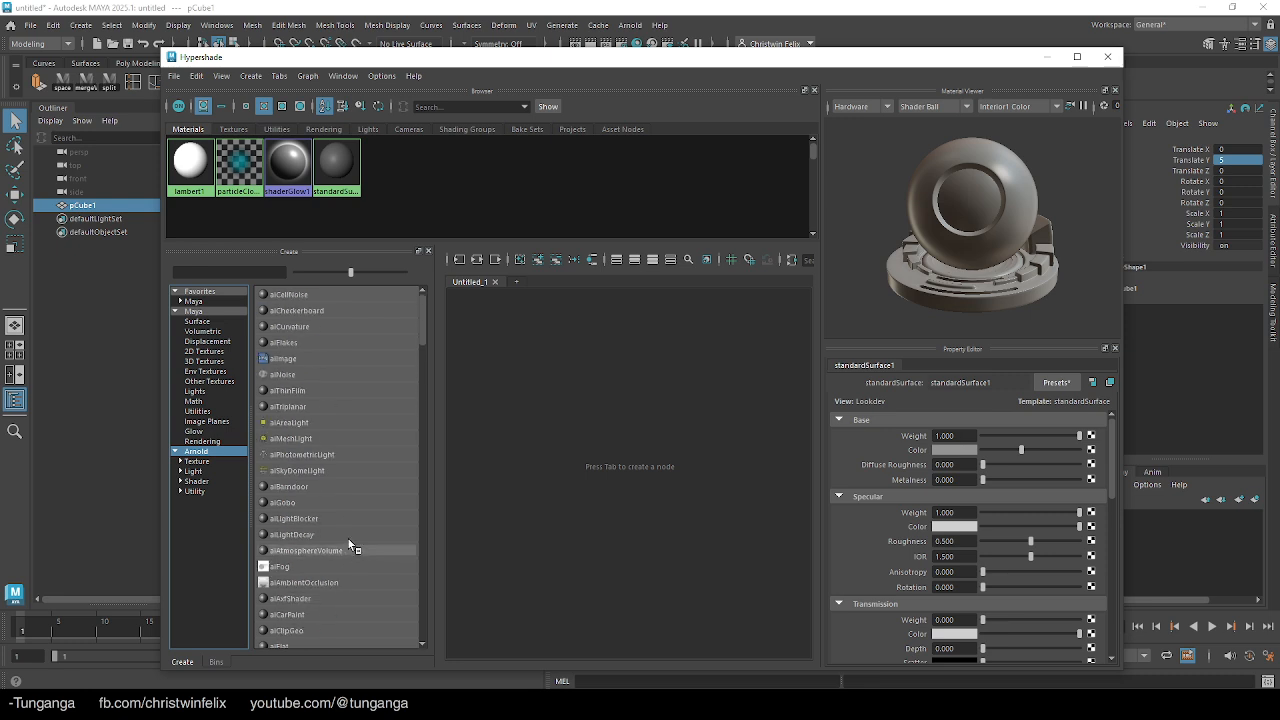
{"action": "scroll", "coordinate": [366, 463], "scroll_direction": "down", "scroll_amount": 10}
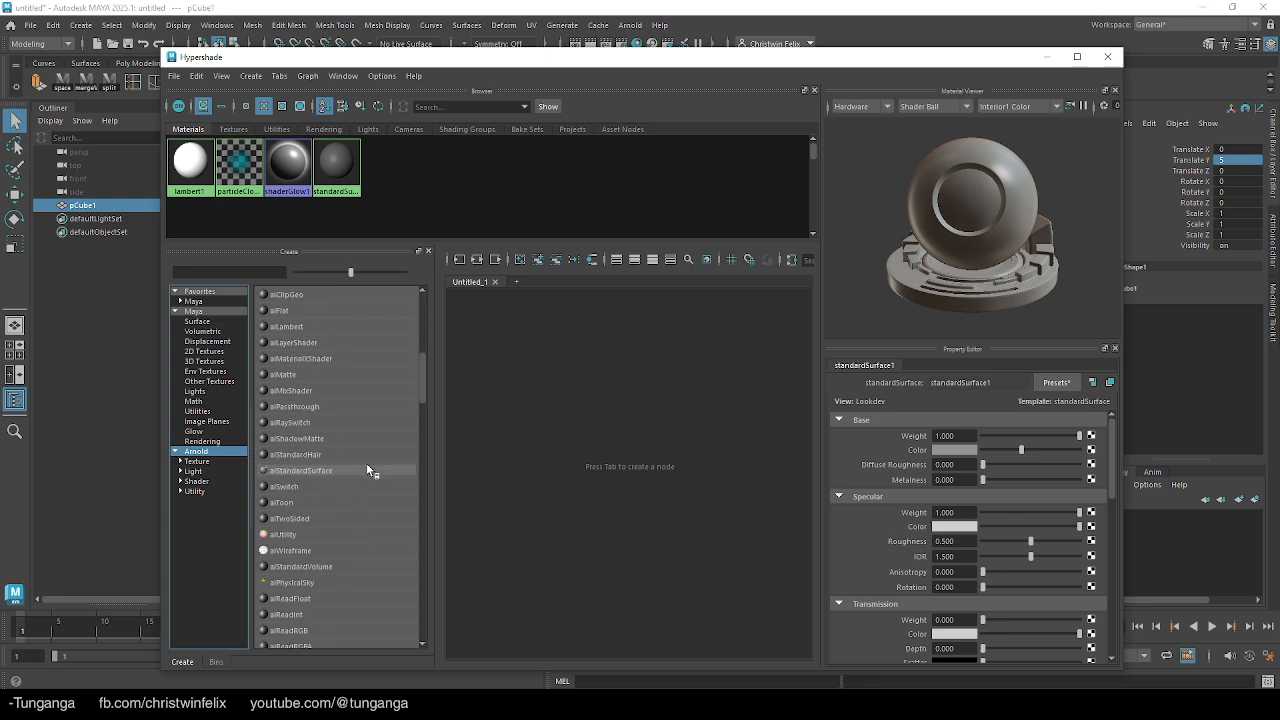
{"action": "scroll", "coordinate": [366, 463], "scroll_direction": "down", "scroll_amount": 6}
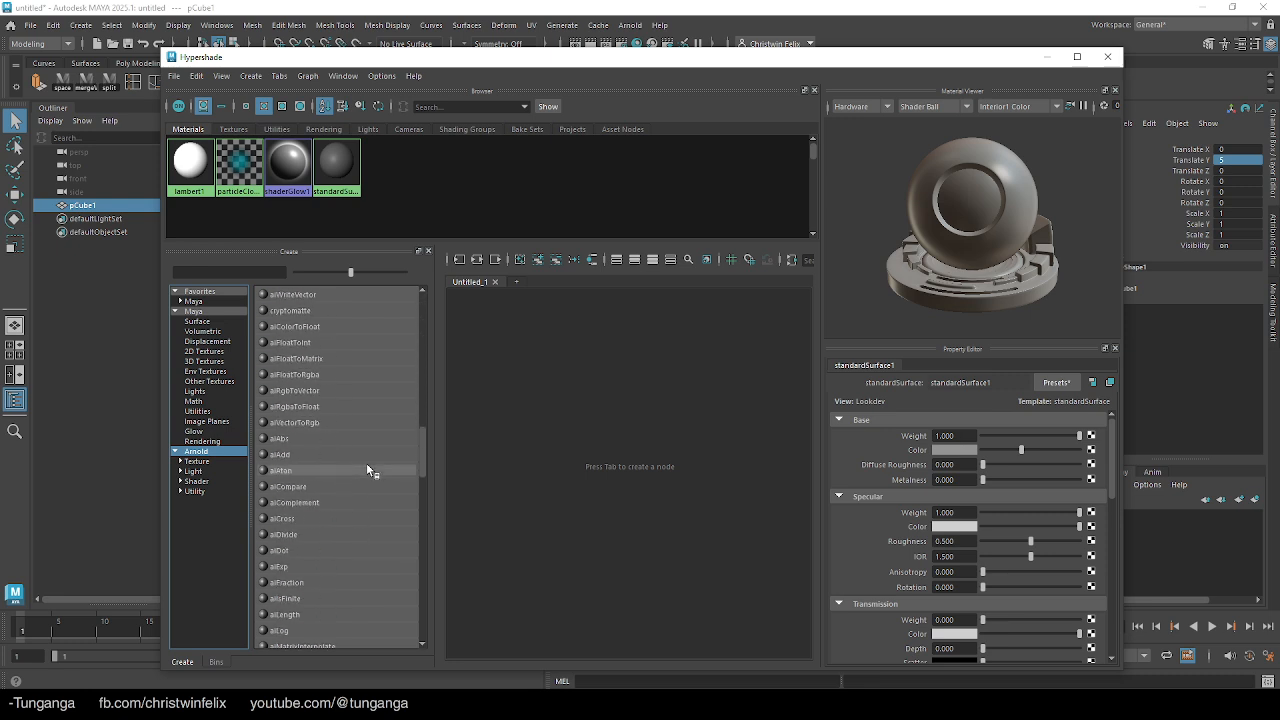
{"action": "scroll", "coordinate": [367, 470], "scroll_direction": "up", "scroll_amount": 2}
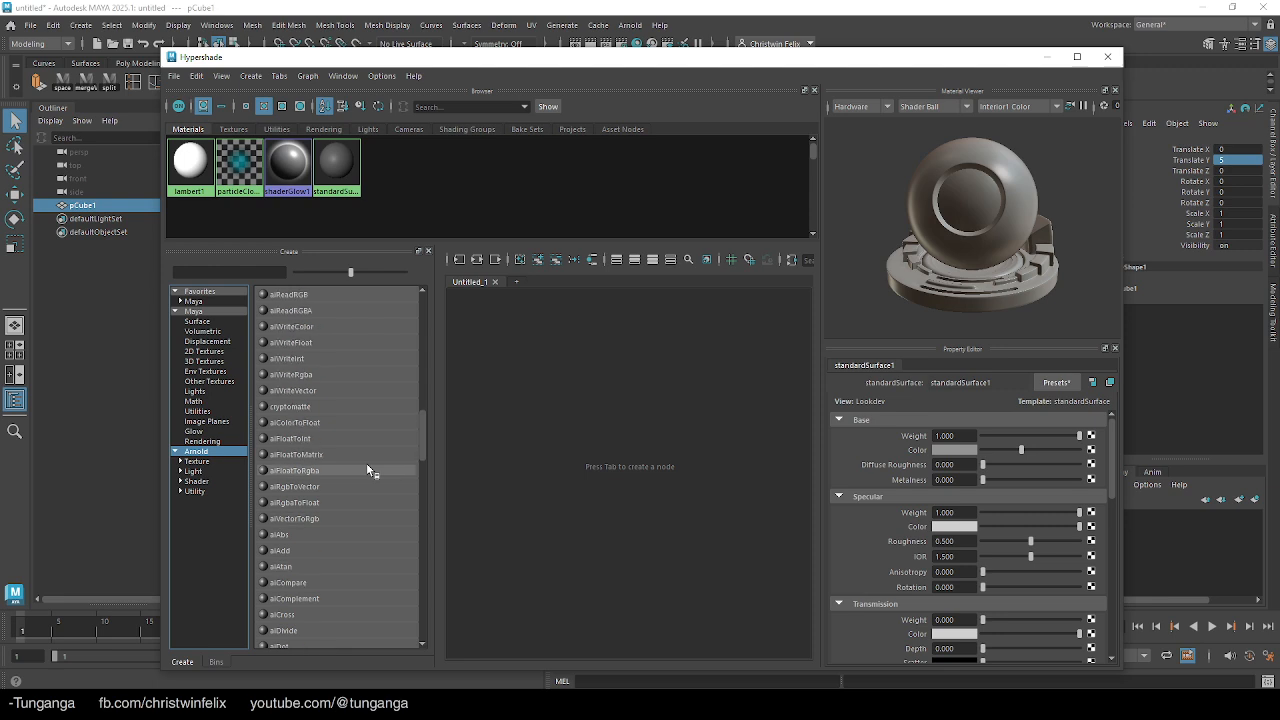
{"action": "scroll", "coordinate": [366, 463], "scroll_direction": "up", "scroll_amount": 3}
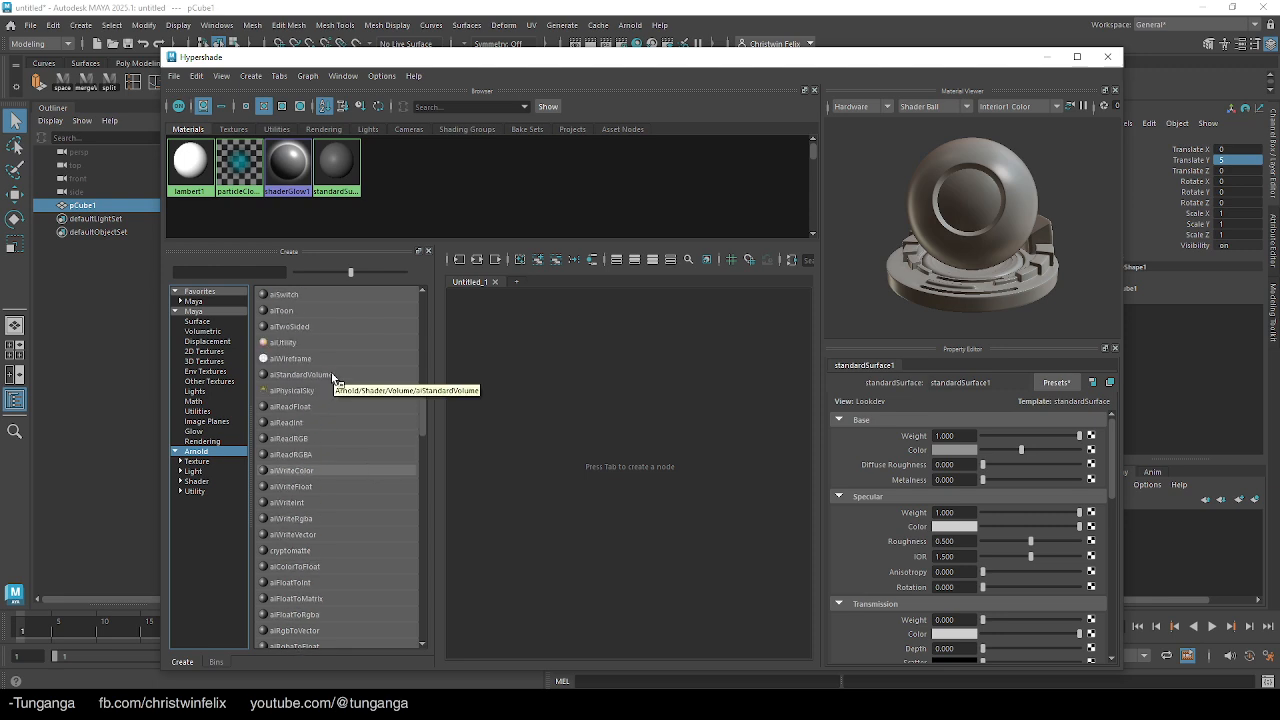
{"action": "scroll", "coordinate": [336, 385], "scroll_direction": "up", "scroll_amount": 5}
{"action": "scroll", "coordinate": [340, 401], "scroll_direction": "down", "scroll_amount": 15}
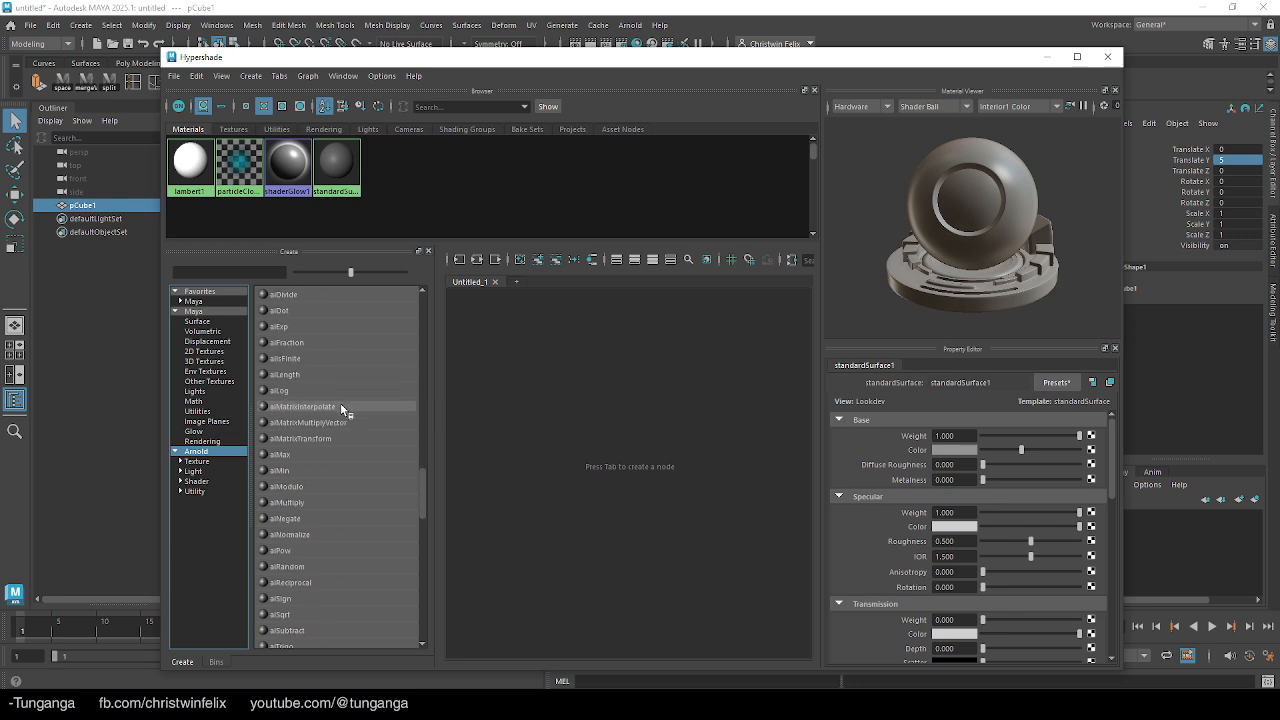
{"action": "scroll", "coordinate": [345, 498], "scroll_direction": "down", "scroll_amount": 6}
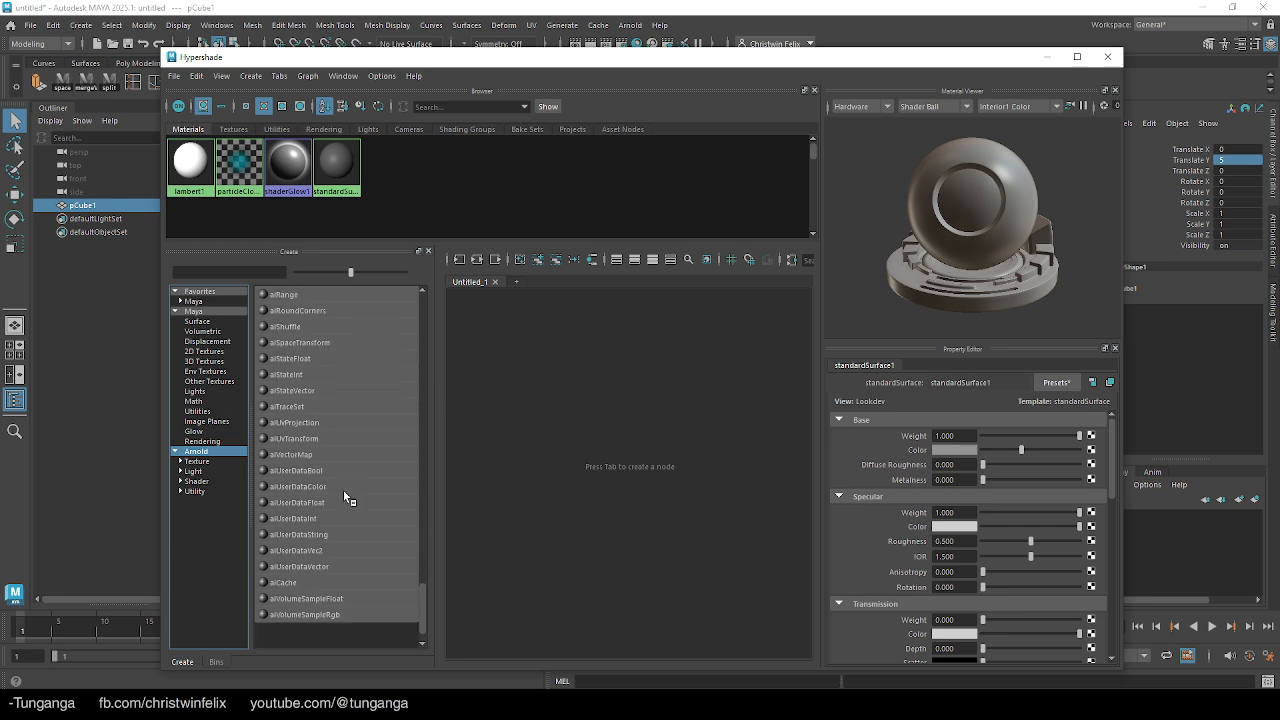
{"action": "scroll", "coordinate": [345, 488], "scroll_direction": "up", "scroll_amount": 10}
{"action": "scroll", "coordinate": [347, 487], "scroll_direction": "up", "scroll_amount": 8}
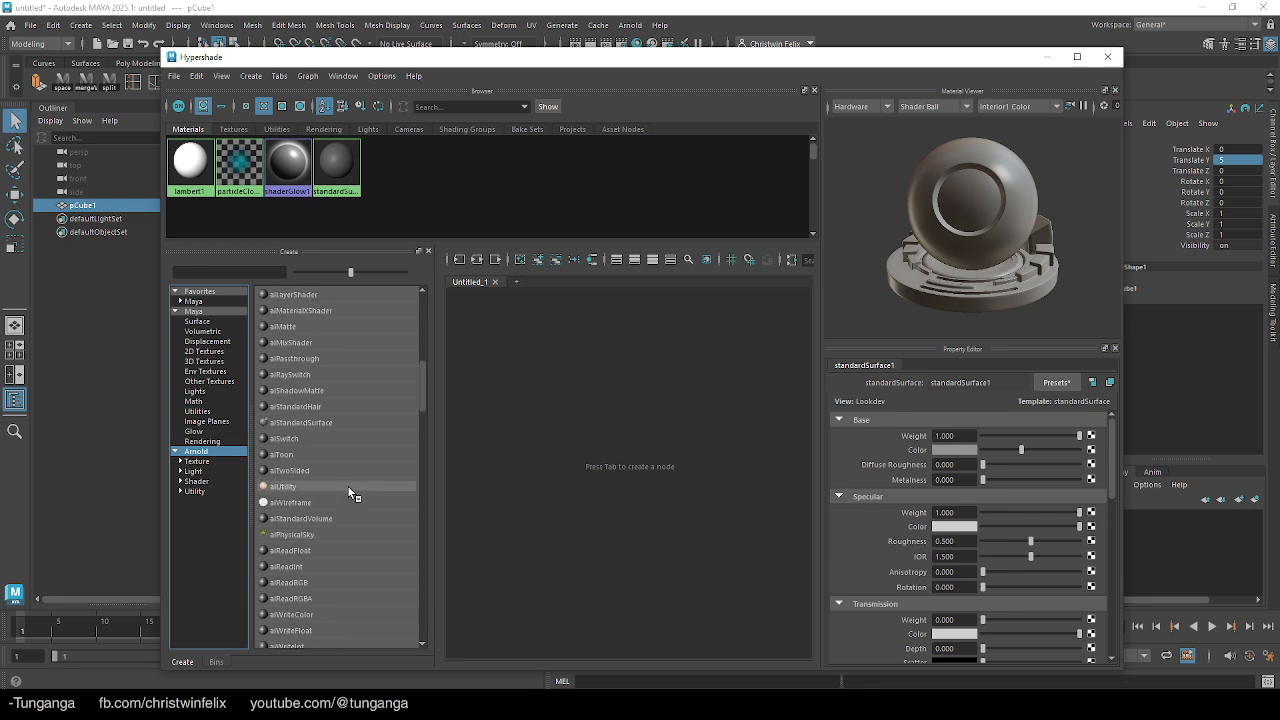
{"action": "left_click", "coordinate": [301, 422]}
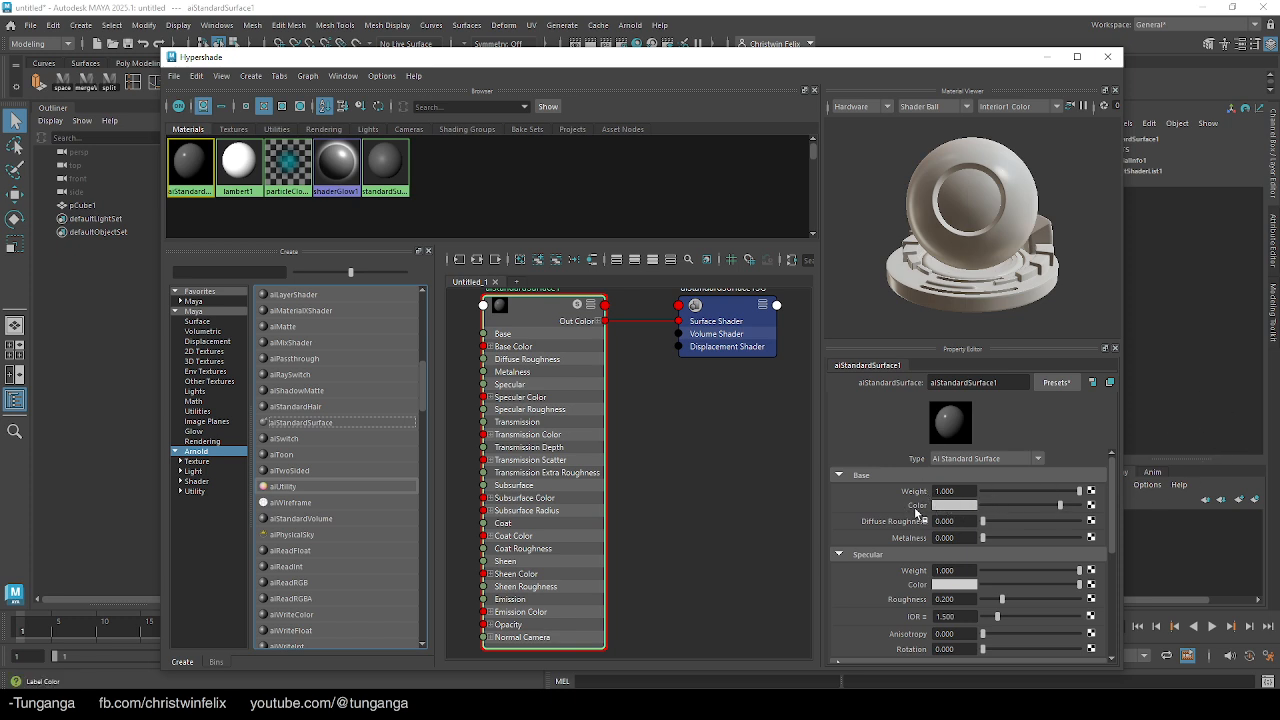
- Map a File texture to the material's base color and load UVLesson.psd from GettingStarted2014LessonData\UVMapping\sourceimages in the desktop's MAYA INTRO folder
{"action": "left_click", "coordinate": [1090, 505]}
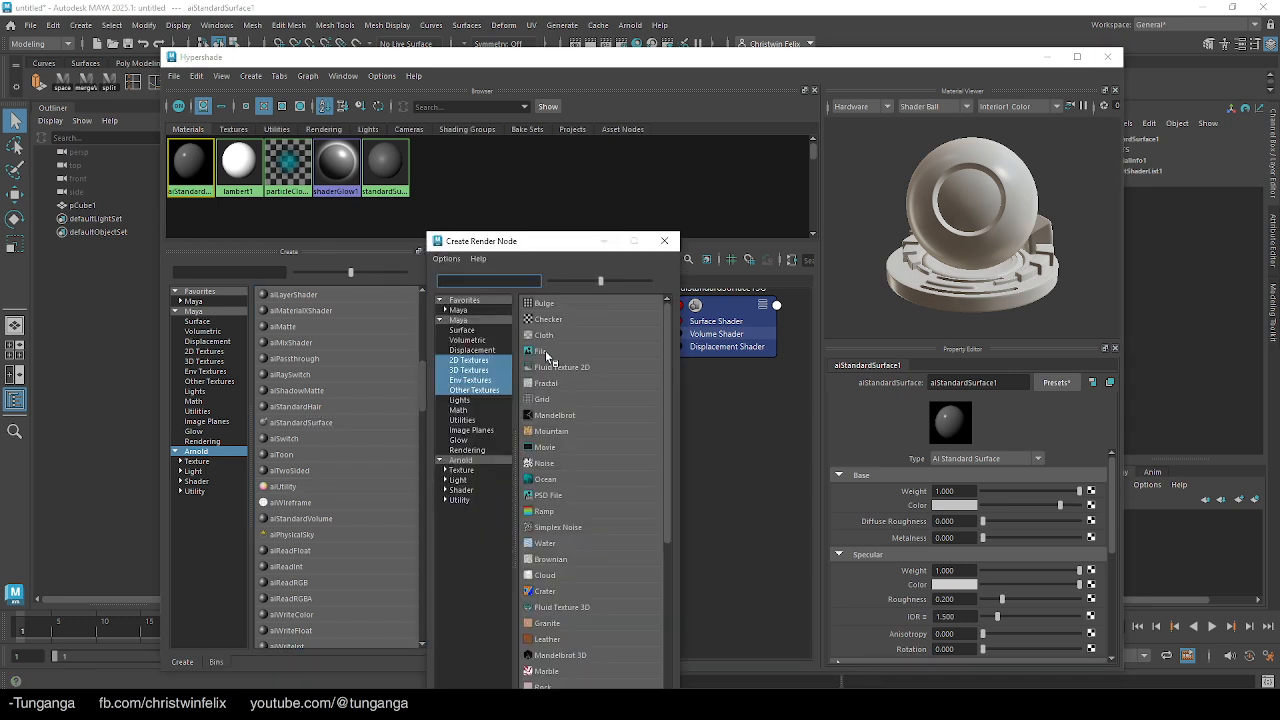
{"action": "left_click", "coordinate": [544, 353]}
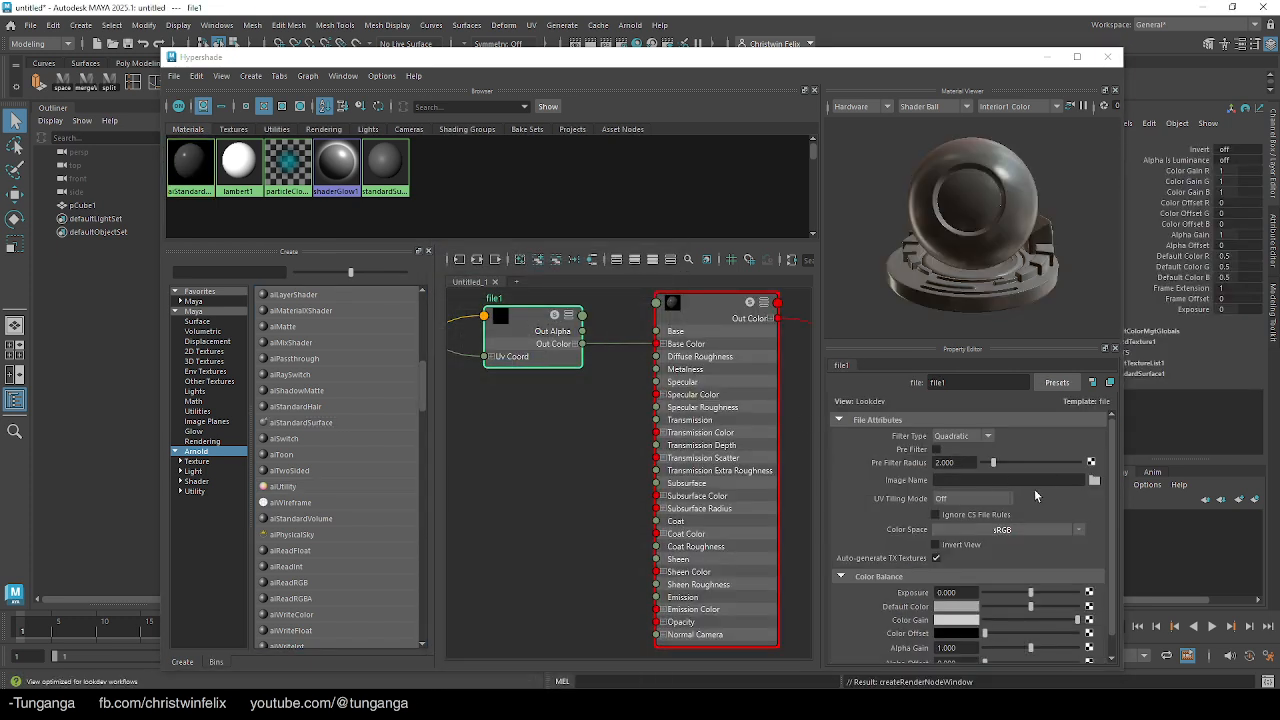
{"action": "left_click", "coordinate": [1094, 480]}
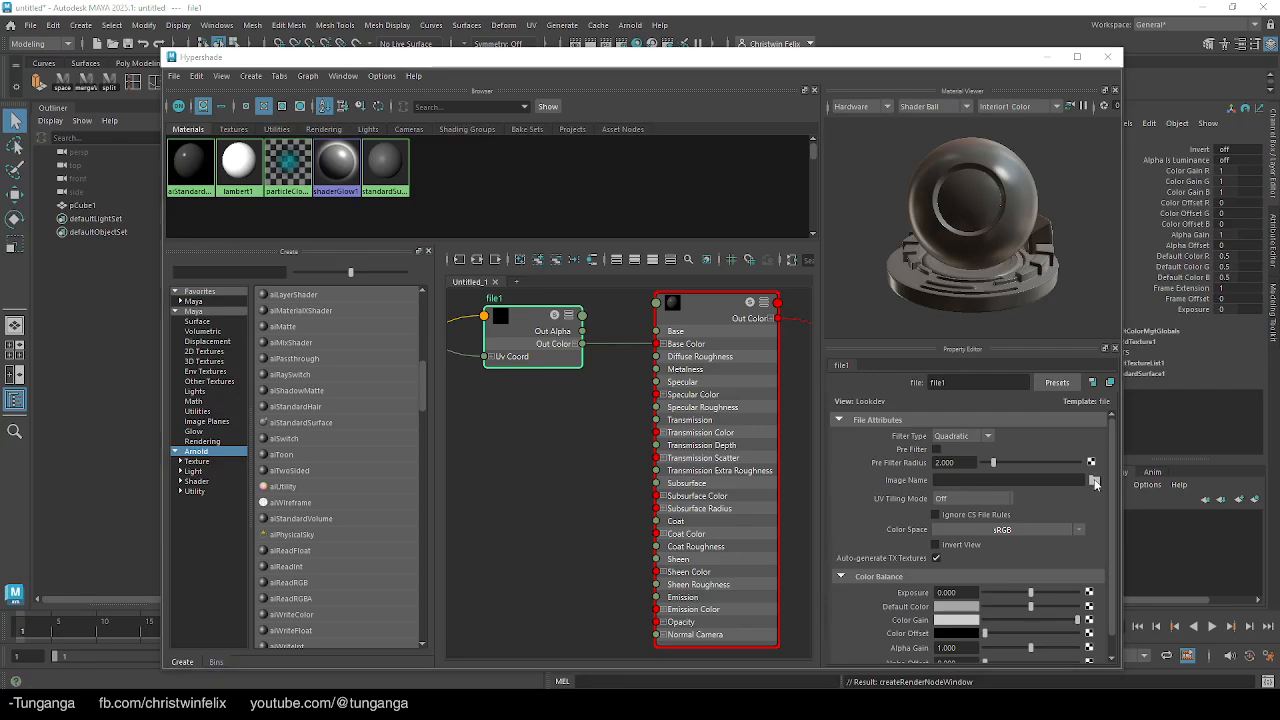
{"action": "left_click", "coordinate": [168, 213]}
{"action": "scroll", "coordinate": [342, 364], "scroll_direction": "down", "scroll_amount": 5}
{"action": "double_click", "coordinate": [263, 324]}
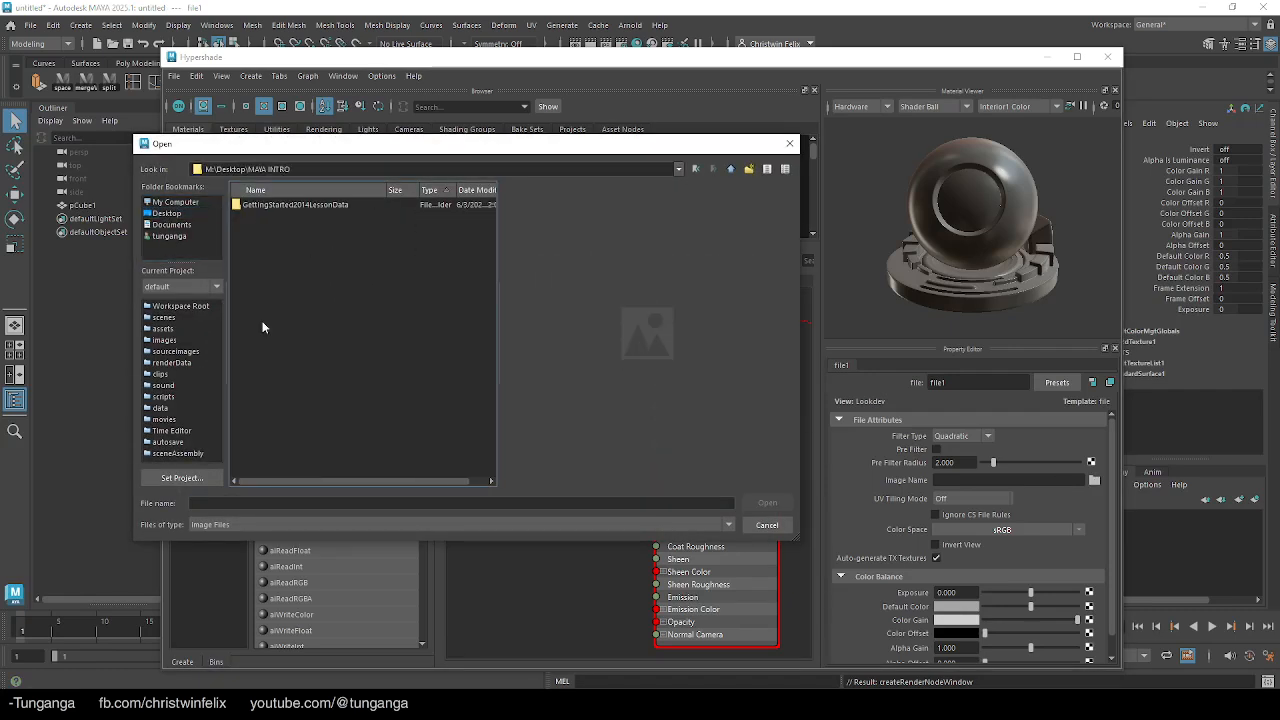
{"action": "double_click", "coordinate": [279, 203]}
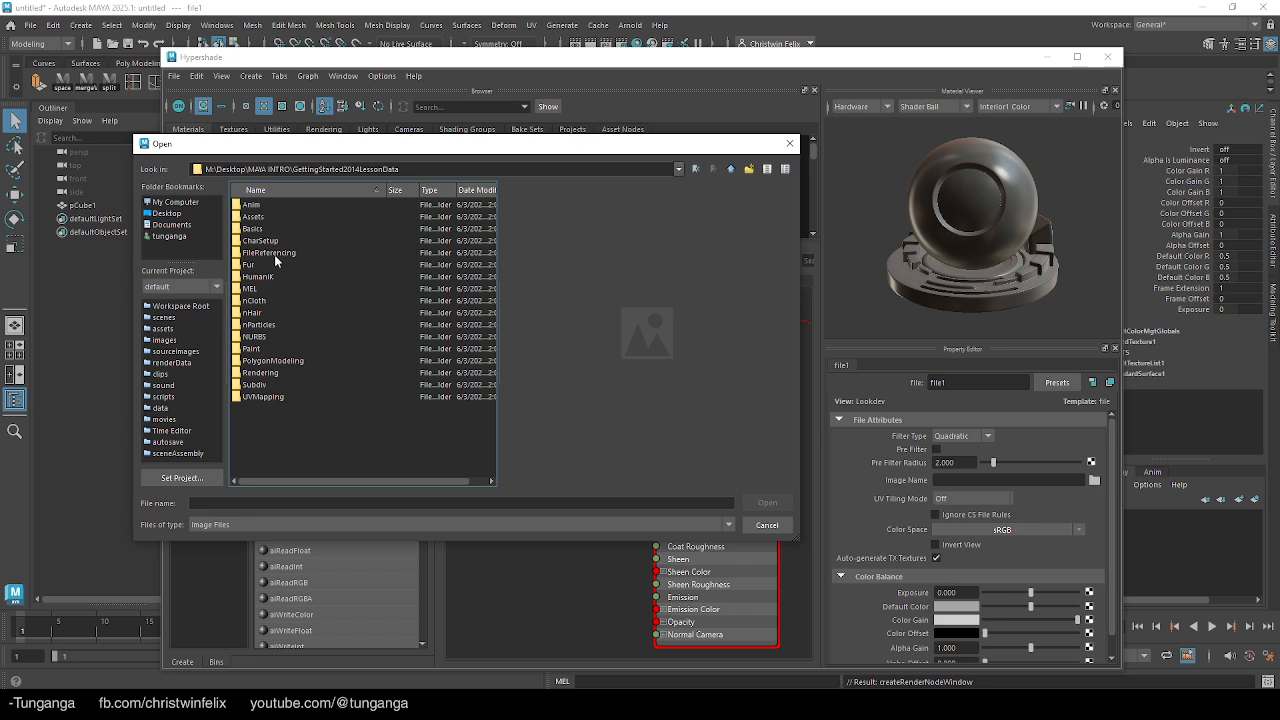
{"action": "double_click", "coordinate": [263, 397]}
{"action": "double_click", "coordinate": [264, 216]}
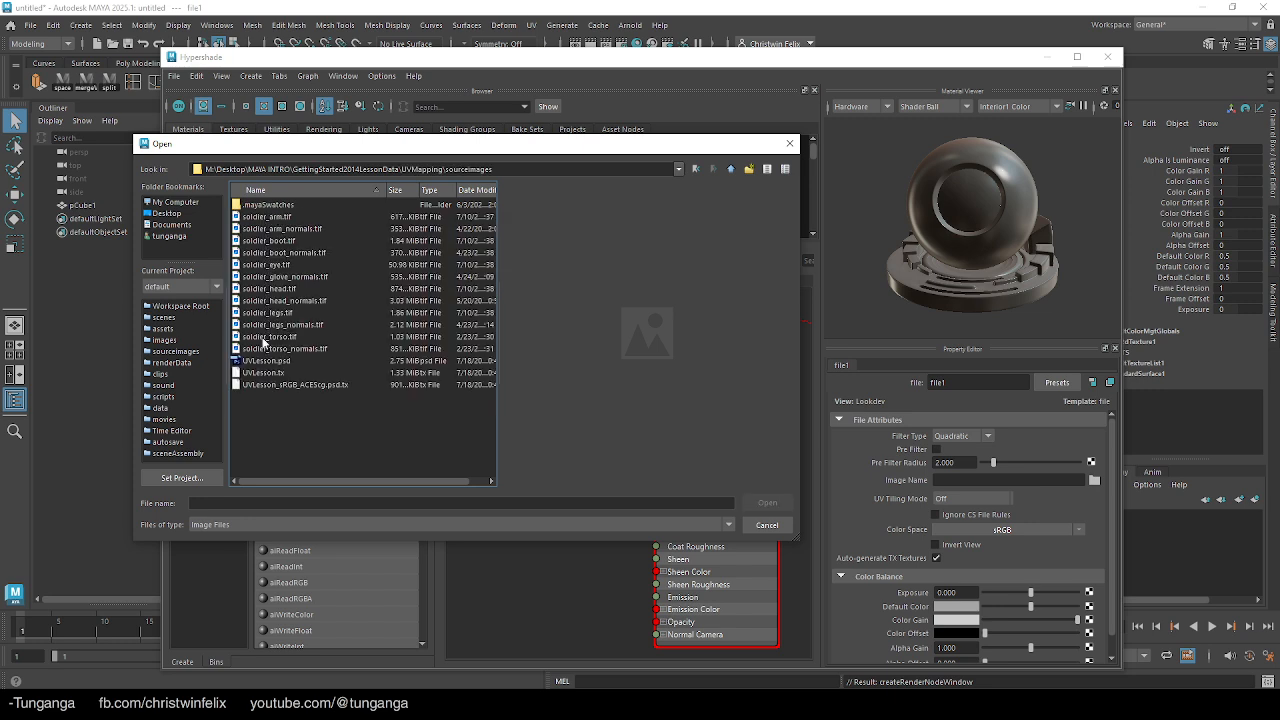
{"action": "double_click", "coordinate": [266, 361]}
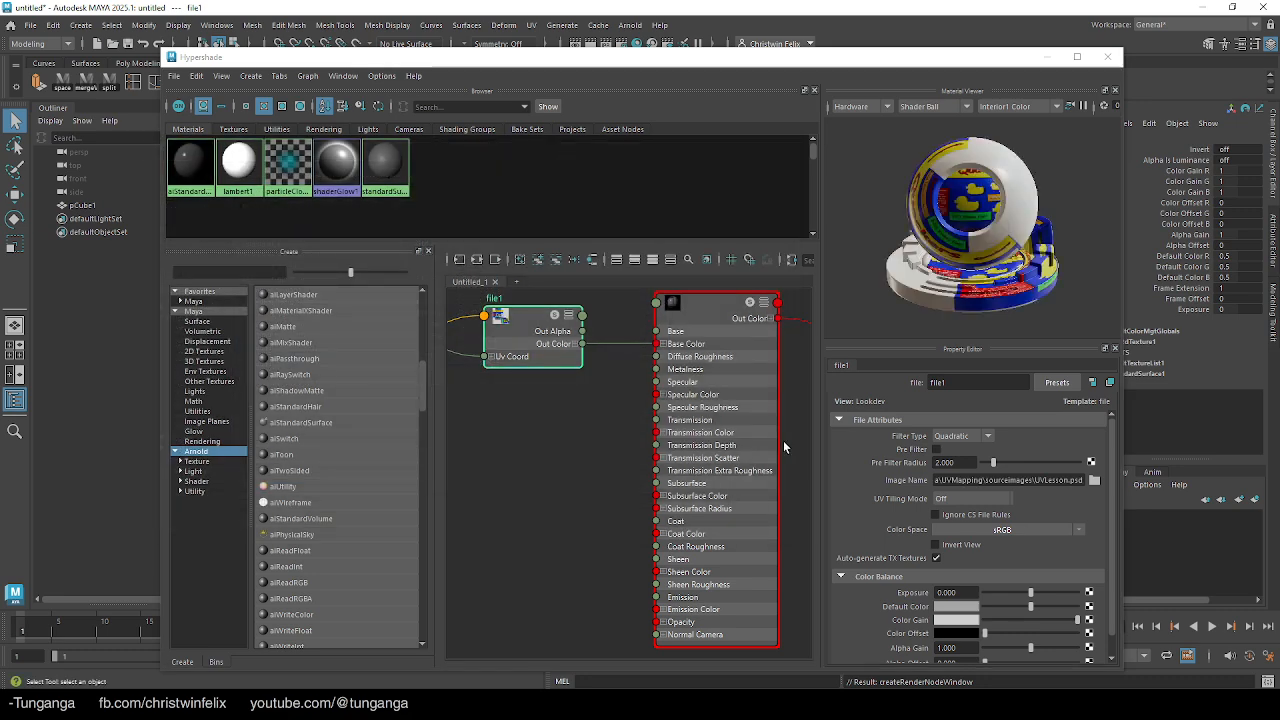
- Assign the new aiStandardSurface material to the cube and turn on textured display in the perspective view
{"action": "left_click_drag", "start_coordinate": [901, 63], "coordinate": [926, 360]}
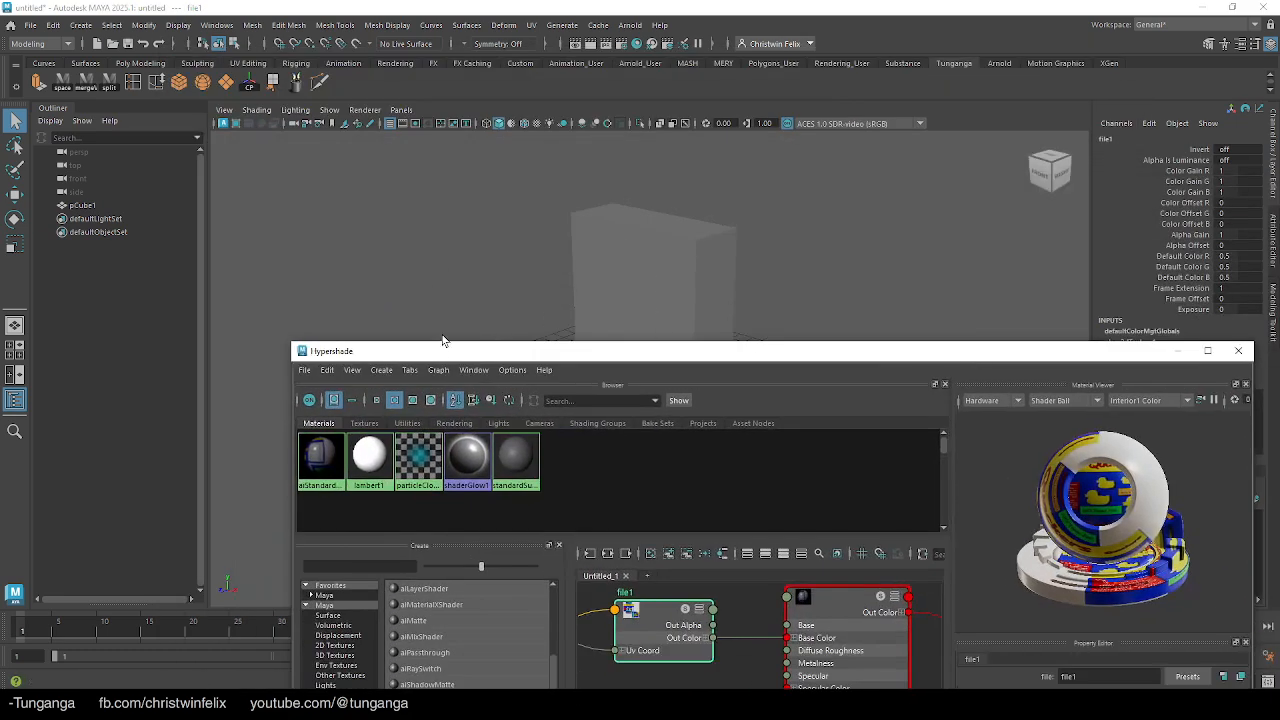
{"action": "left_click_drag", "start_coordinate": [442, 355], "coordinate": [1000, 221]}
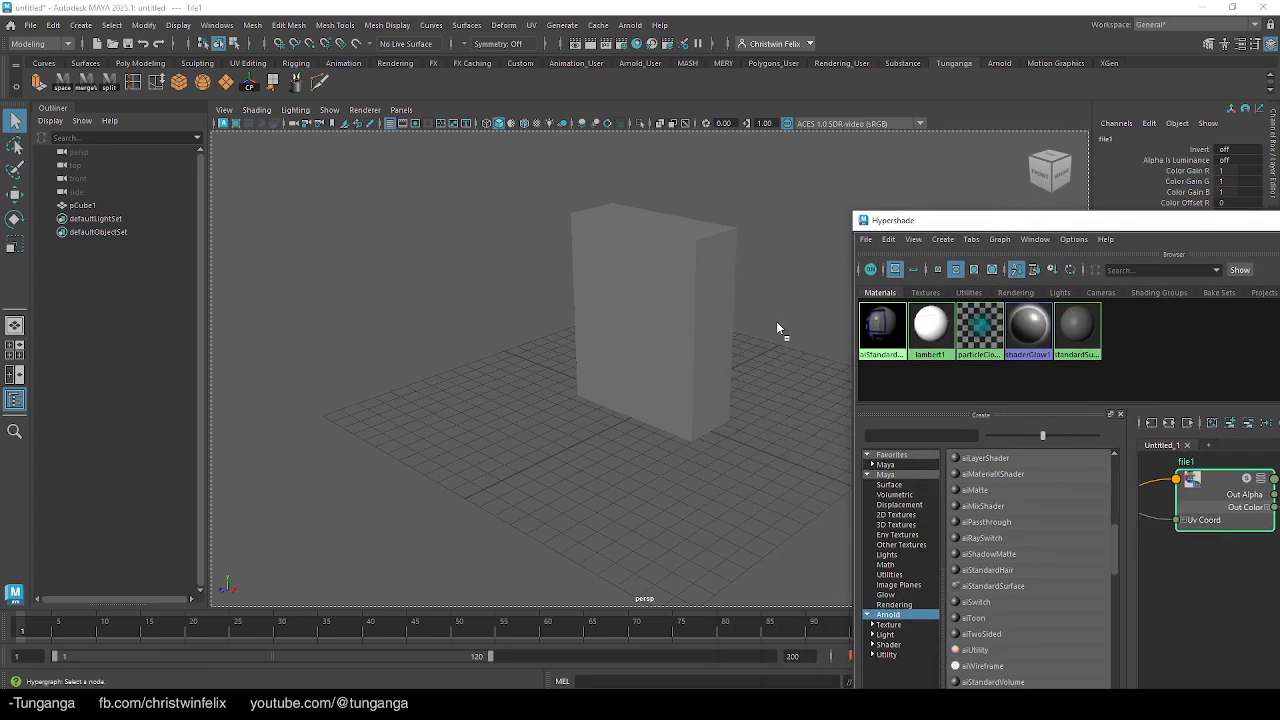
{"action": "middle_click_drag", "start_coordinate": [653, 297], "coordinate": [652, 294]}
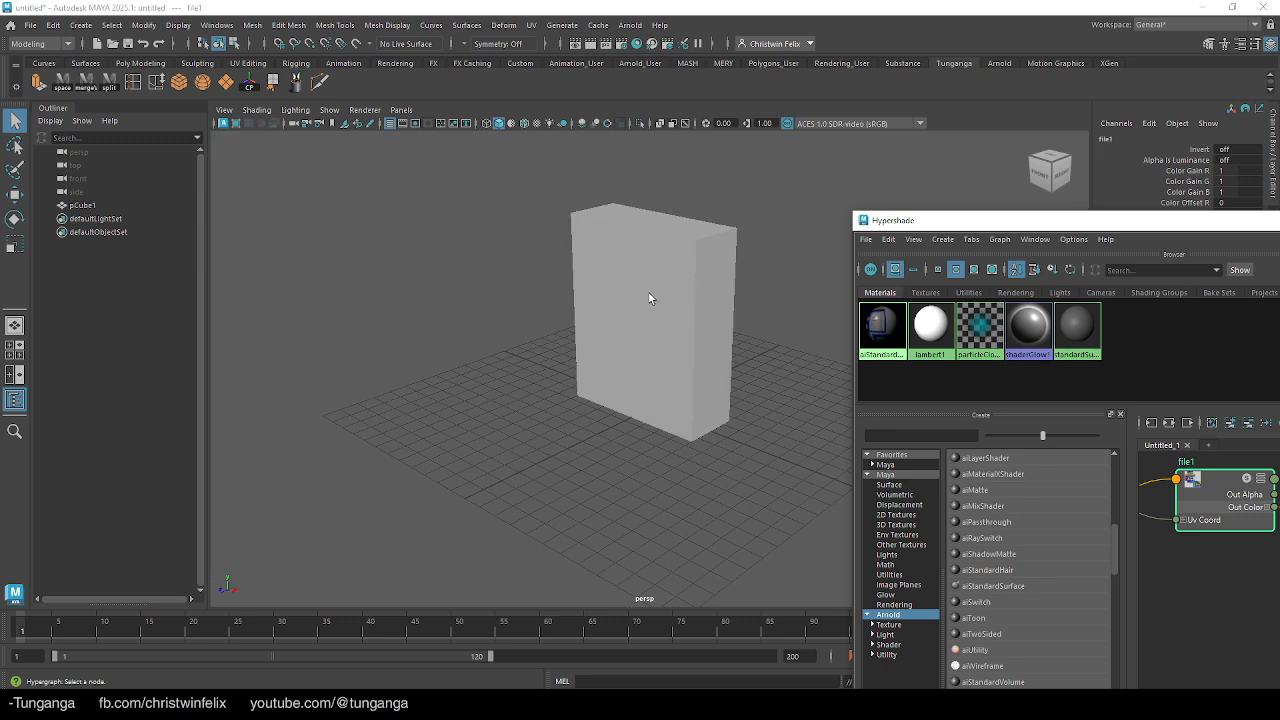
{"action": "left_click", "coordinate": [646, 283]}
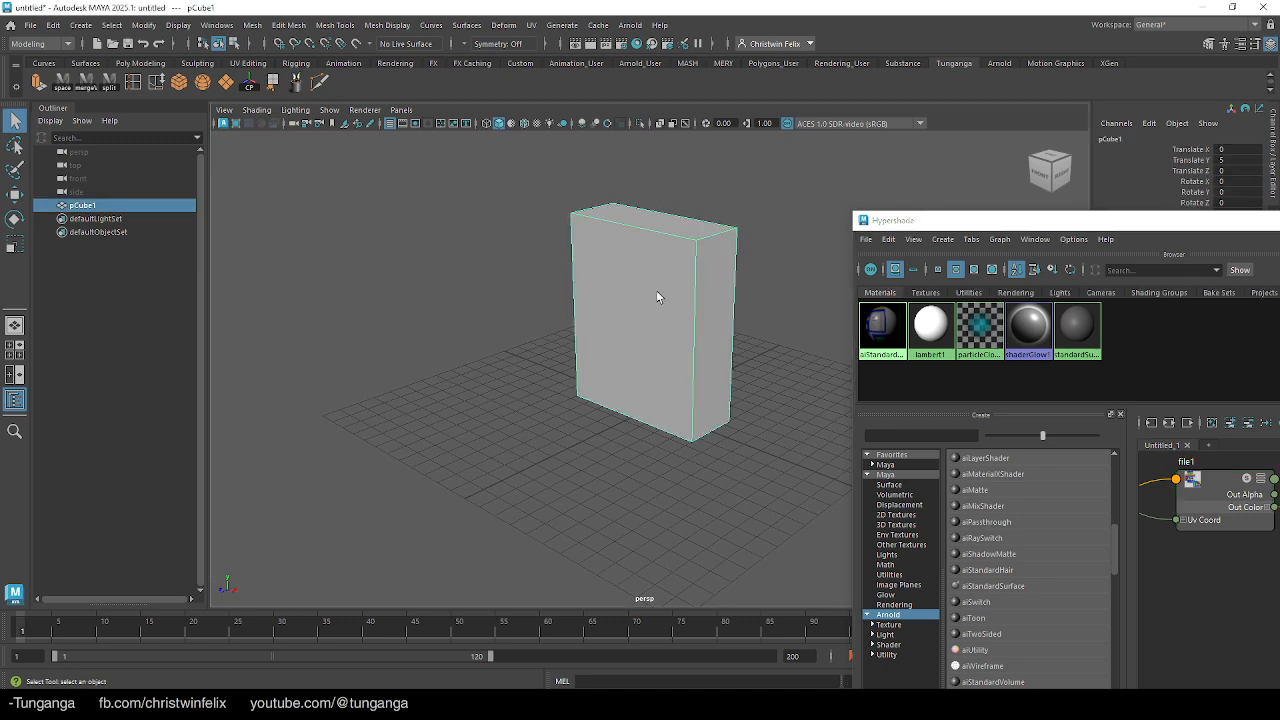
{"action": "left_click", "coordinate": [536, 125]}
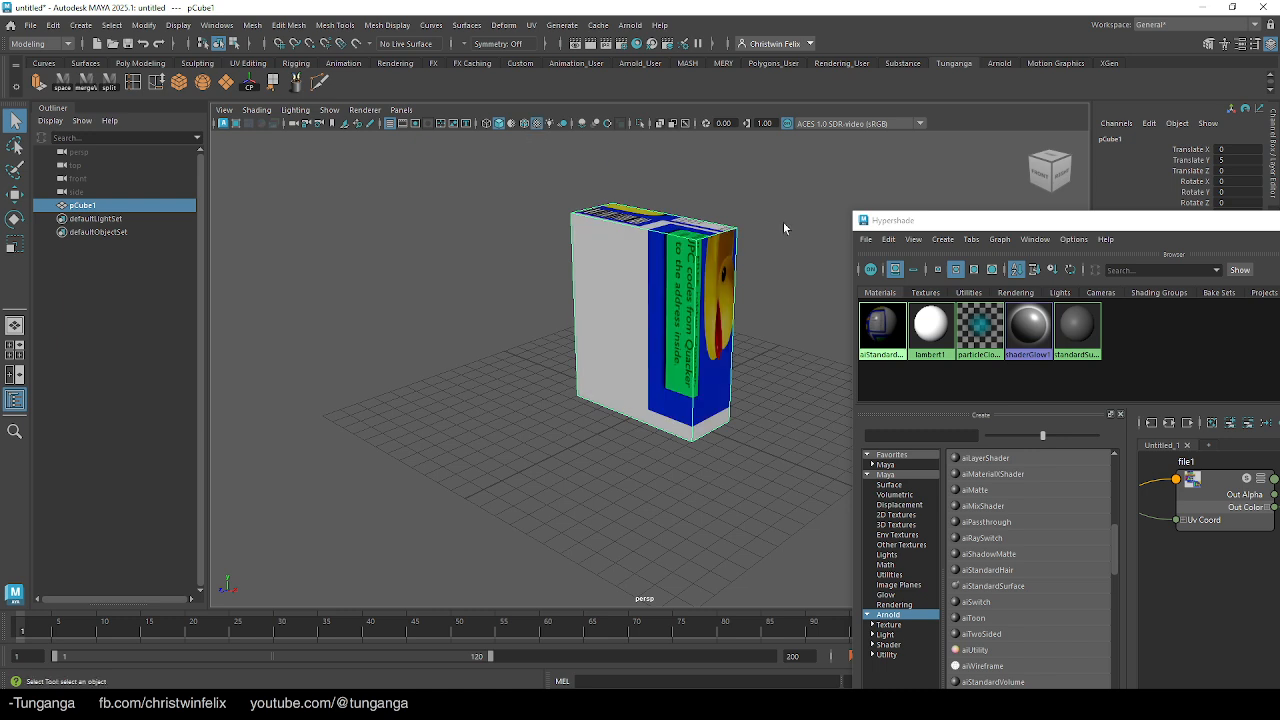
- Close the Hypershade and switch the workspace to side-by-side front and perspective views
{"action": "left_click_drag", "start_coordinate": [1124, 222], "coordinate": [414, 153]}
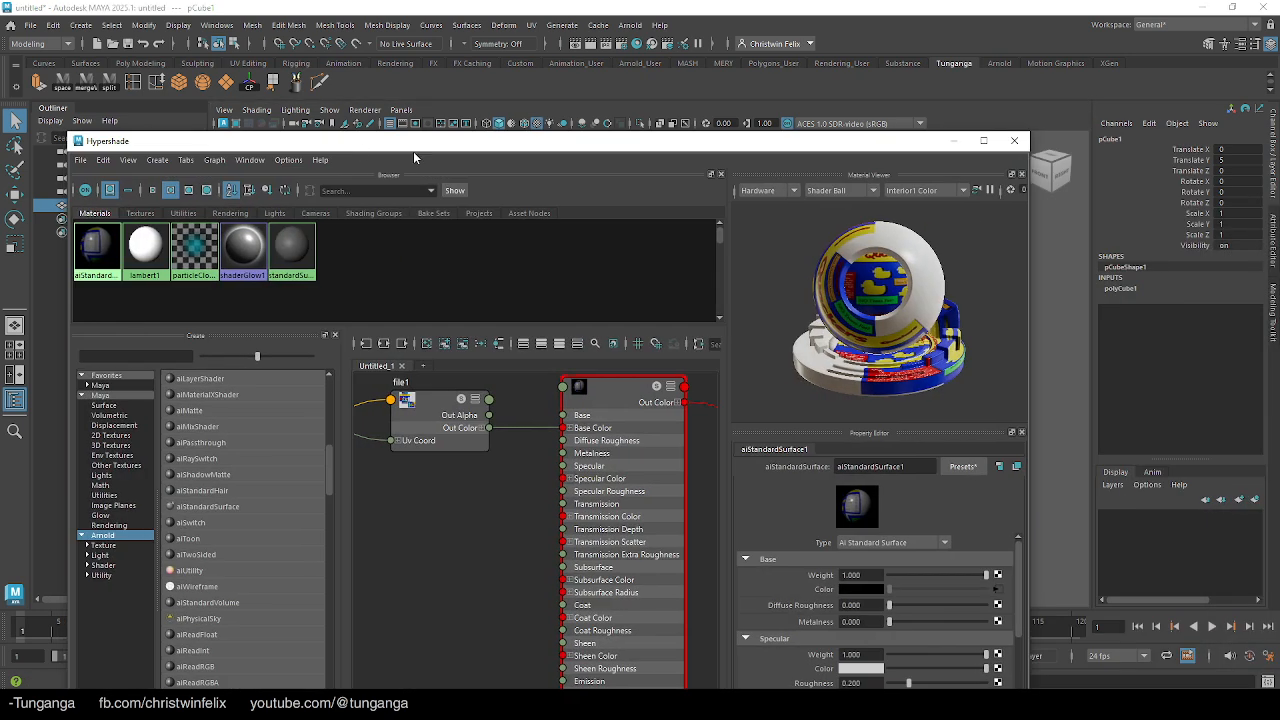
{"action": "left_click", "coordinate": [1014, 140]}
{"action": "mouse_move", "coordinate": [655, 312]}
{"action": "left_mouse_down", "text": "alt"}
{"action": "mouse_move", "coordinate": [671, 286]}
{"action": "mouse_move", "coordinate": [640, 308]}
{"action": "left_mouse_up", "text": "alt"}
{"action": "left_click", "coordinate": [14, 374]}
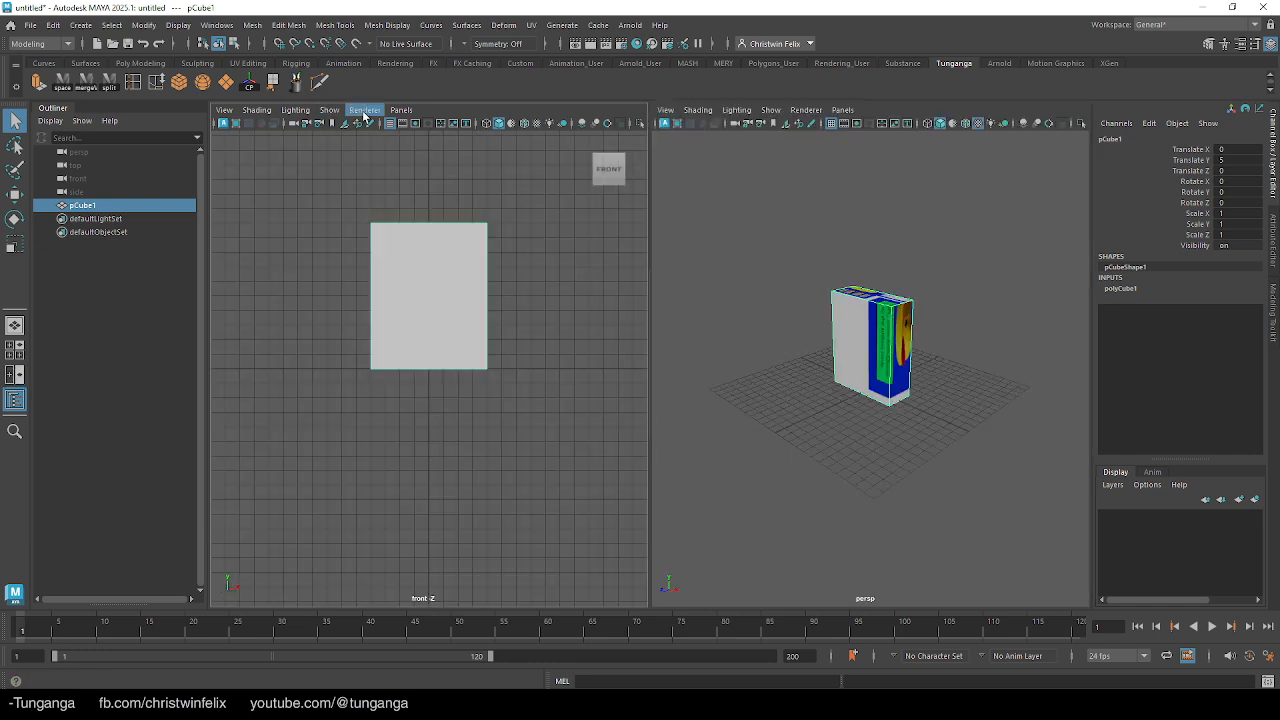
- Replace the front view with the UV Editor and dim its displayed texture image
{"action": "left_click", "coordinate": [401, 112]}
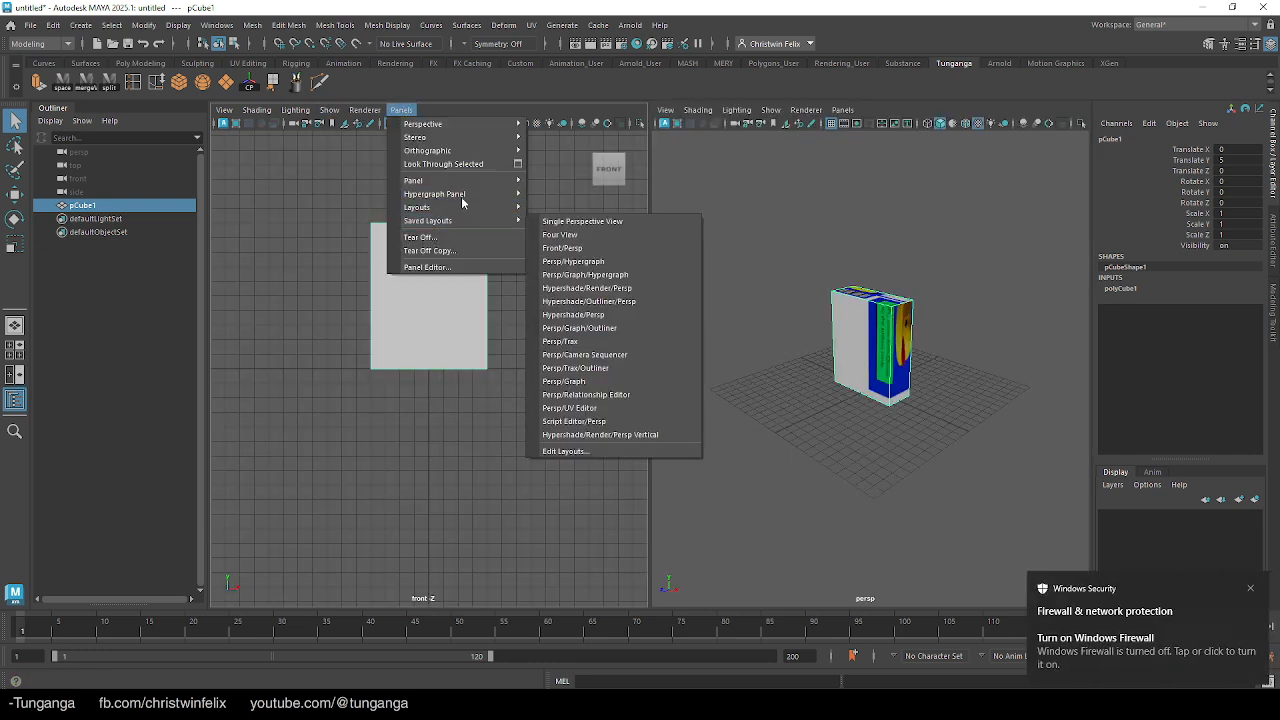
{"action": "mouse_move", "coordinate": [467, 183]}
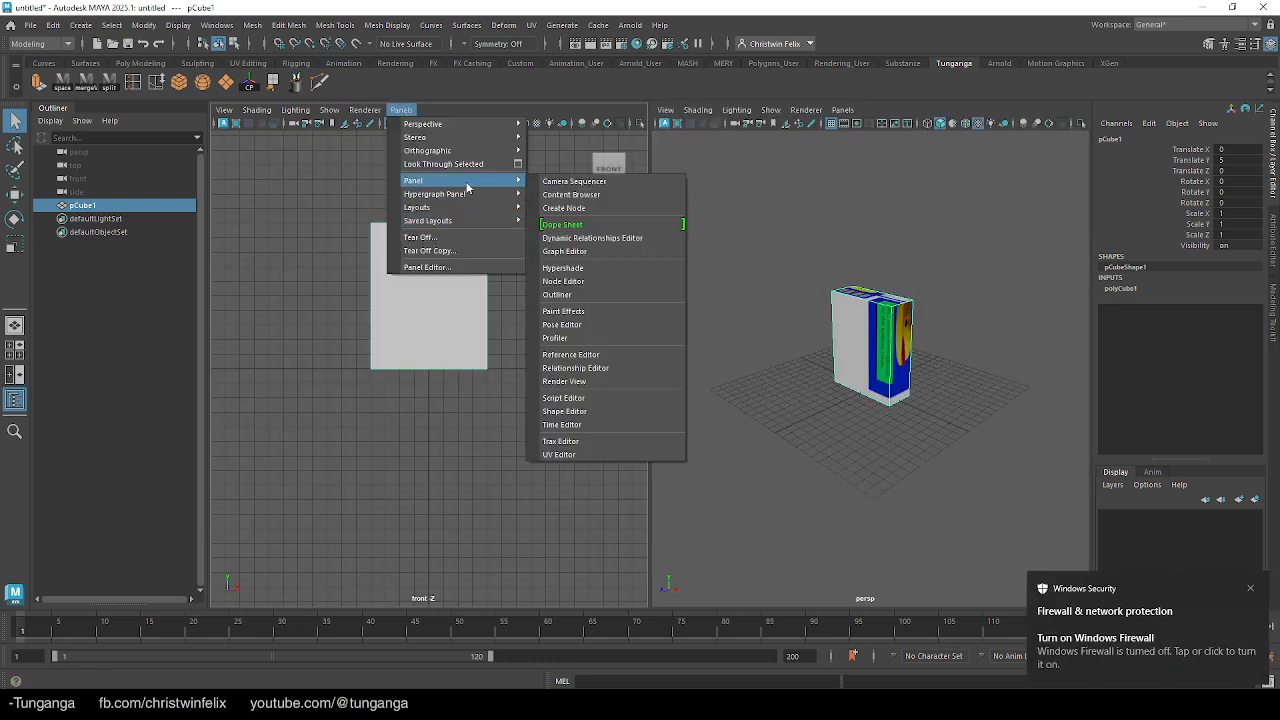
{"action": "left_click", "coordinate": [599, 453]}
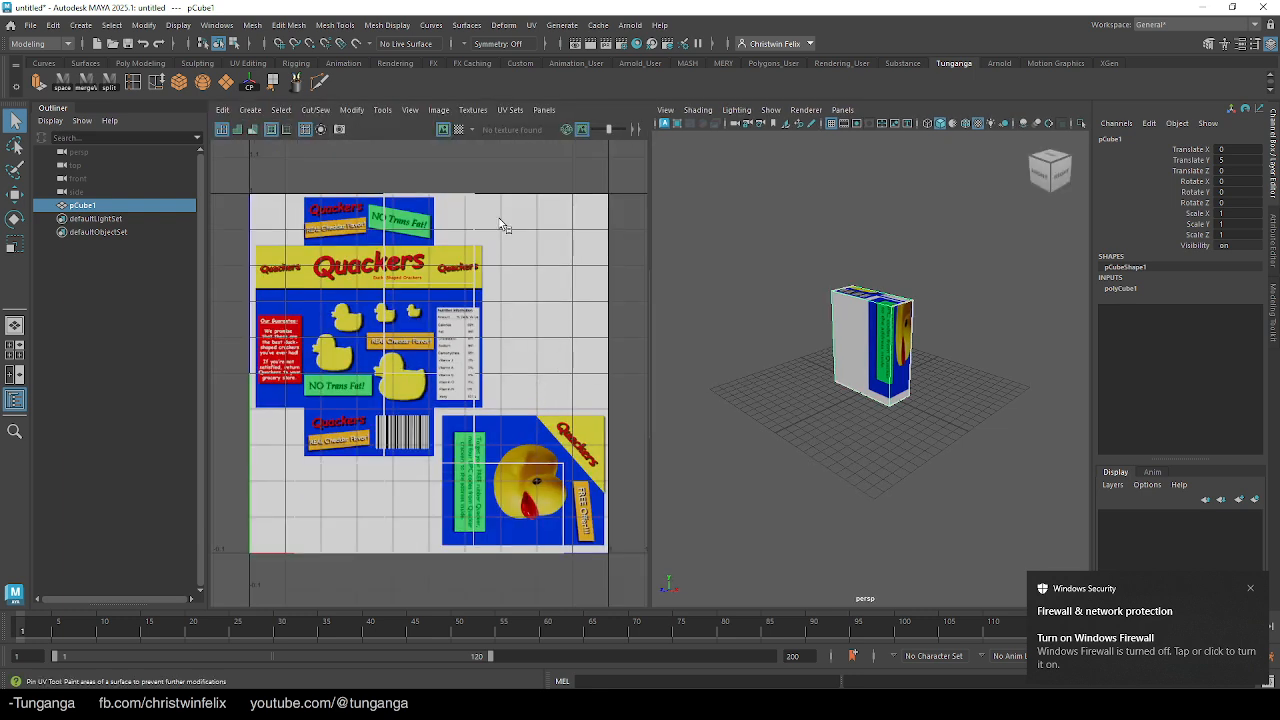
{"action": "left_click", "coordinate": [438, 110]}
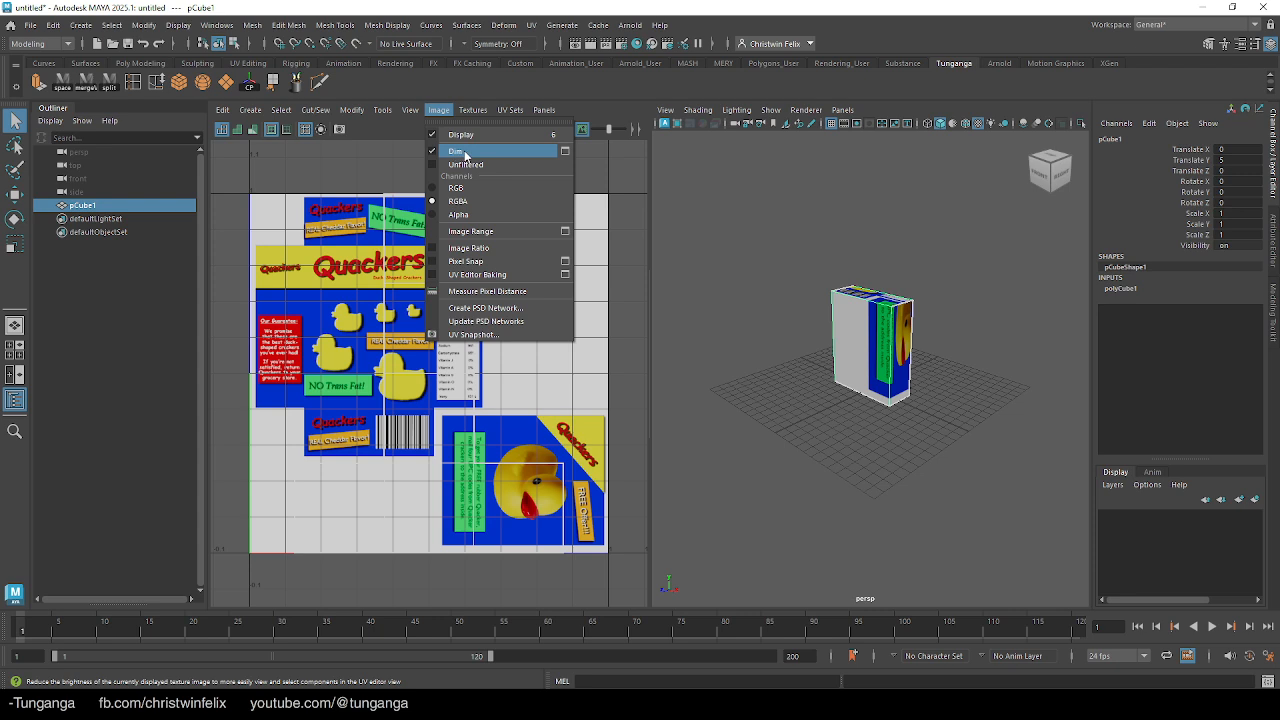
{"action": "left_click", "coordinate": [449, 152]}
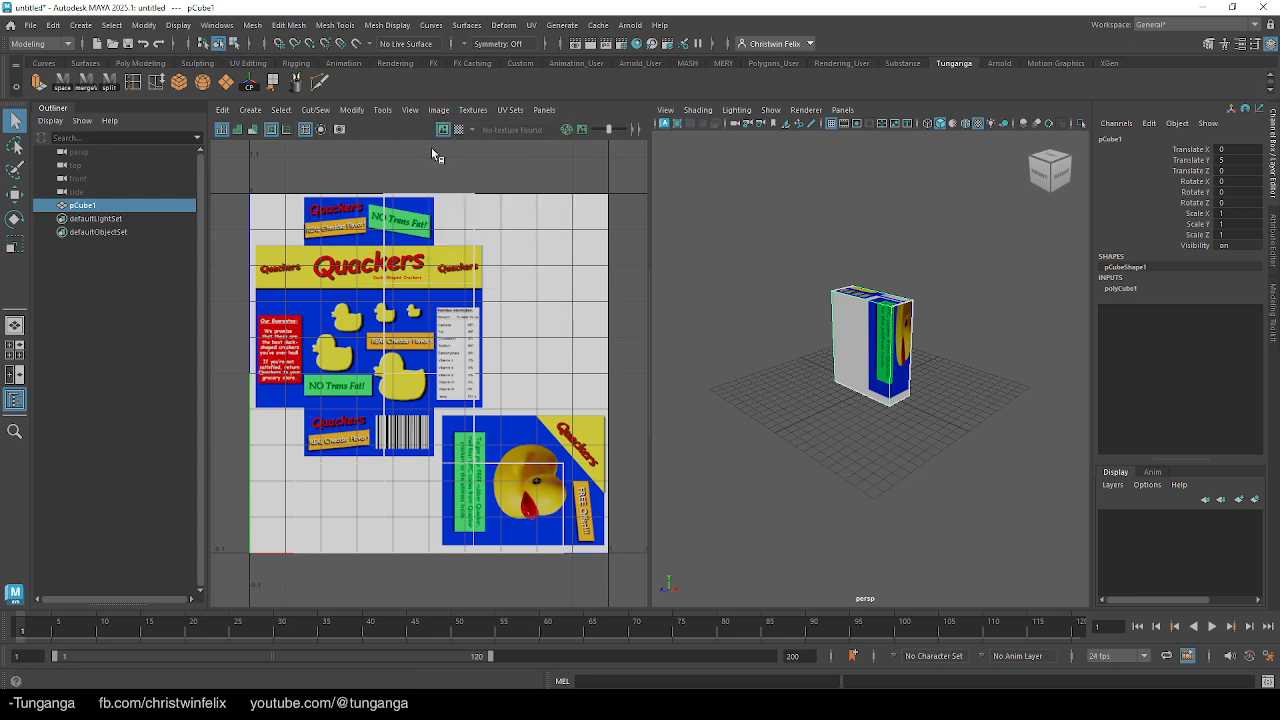
{"action": "left_click", "coordinate": [438, 110]}
{"action": "left_click", "coordinate": [439, 151]}
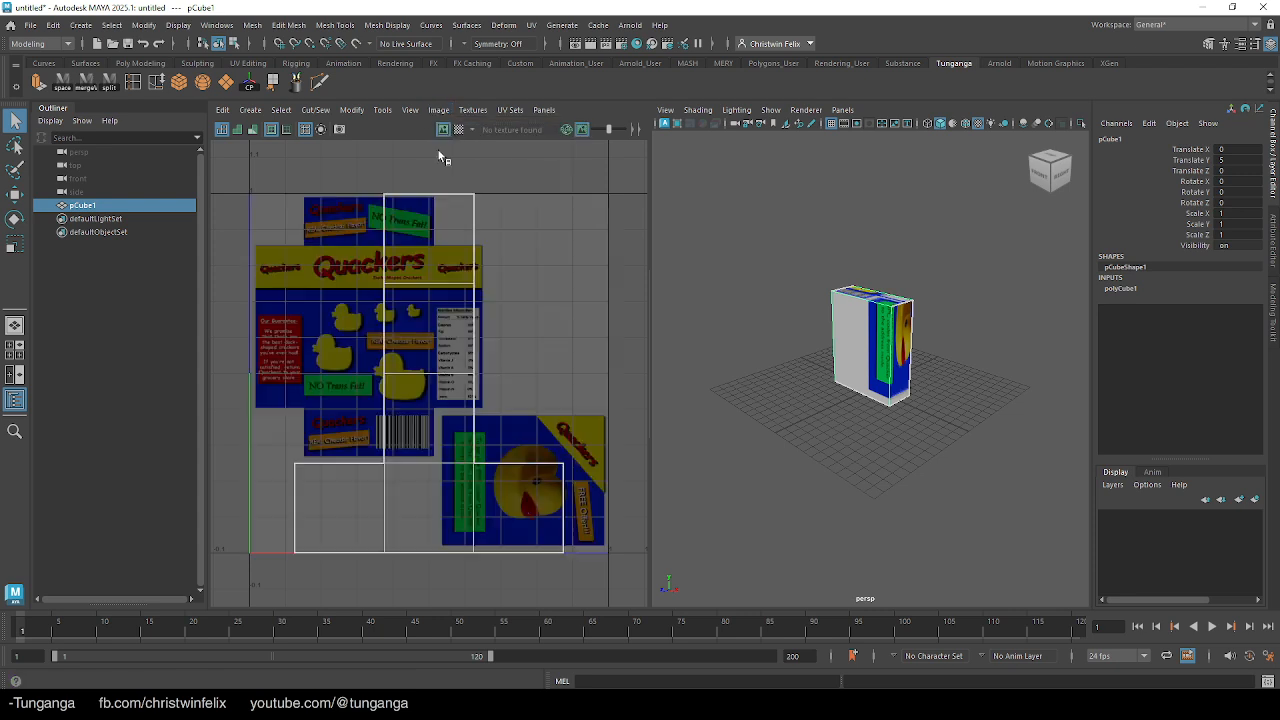
- Select the box and create new UVs for it with an Automatic projection
{"action": "left_click_drag", "start_coordinate": [779, 266], "coordinate": [948, 399]}
{"action": "left_click_drag", "start_coordinate": [835, 342], "coordinate": [860, 328], "text": "alt"}
{"action": "middle_click_drag", "start_coordinate": [860, 328], "coordinate": [818, 338], "text": "alt"}
{"action": "mouse_move", "coordinate": [818, 338]}
{"action": "right_mouse_down", "text": "alt"}
{"action": "mouse_move", "coordinate": [868, 330]}
{"action": "mouse_move", "coordinate": [830, 348]}
{"action": "right_mouse_up", "text": "alt"}
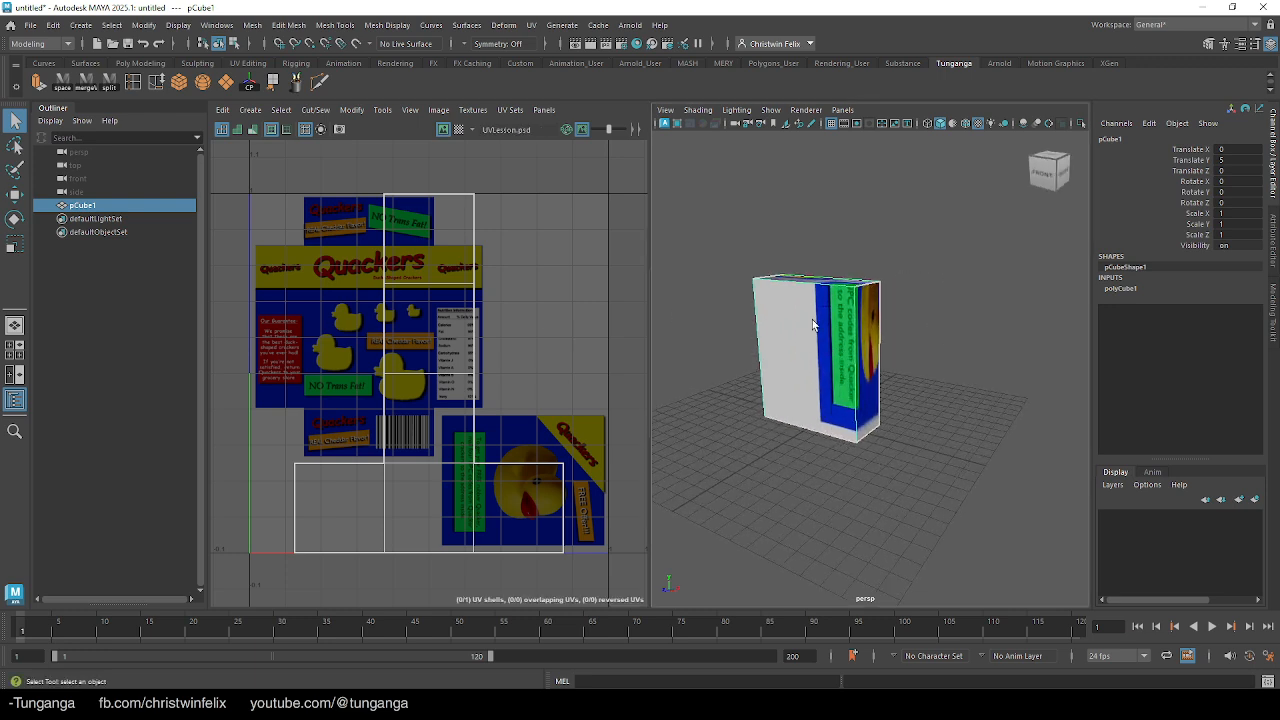
{"action": "left_click", "coordinate": [250, 110]}
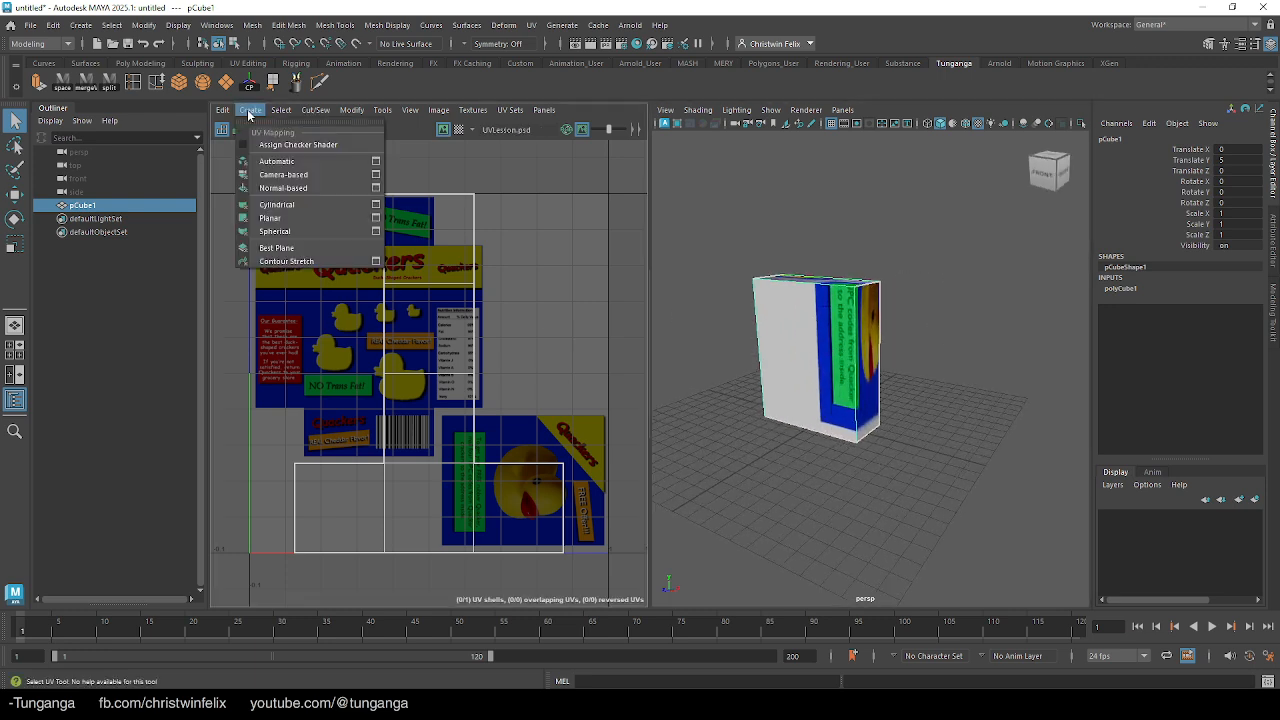
{"action": "left_click", "coordinate": [300, 162]}
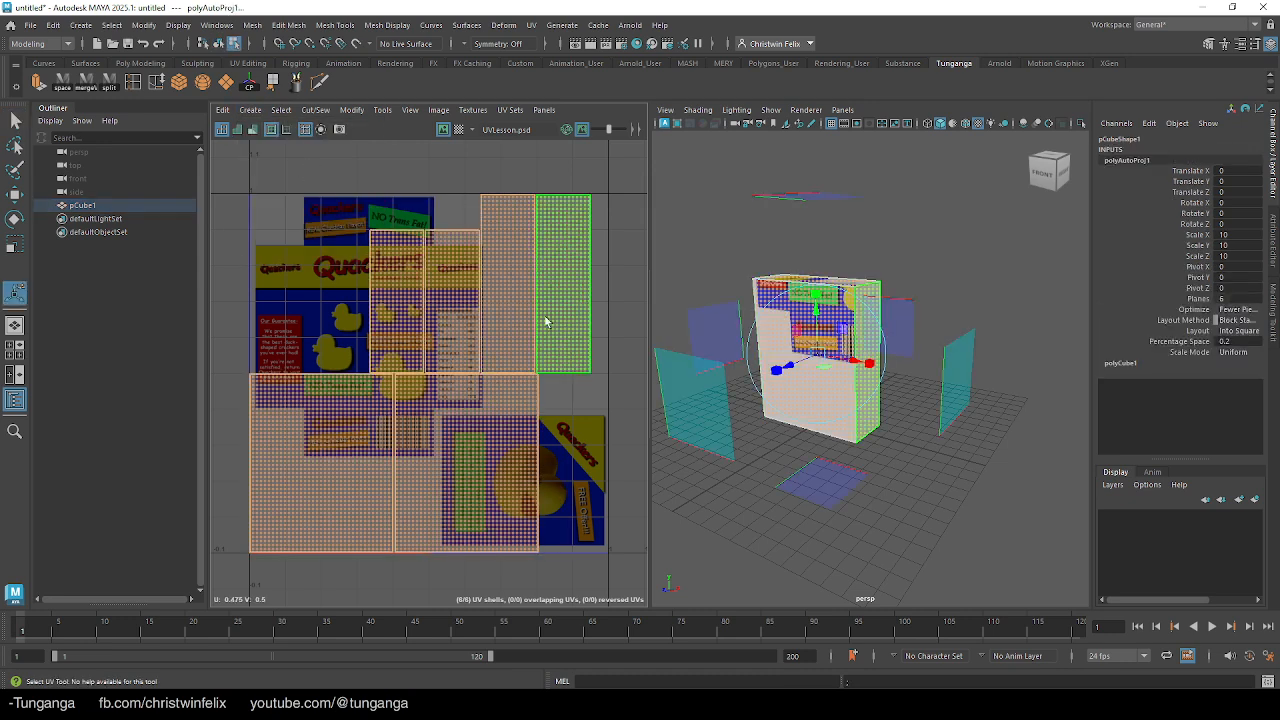
- In edge mode, select the top edge of the box's front face and apply Move and Sew to its UVs
{"action": "right_click", "coordinate": [795, 313]}
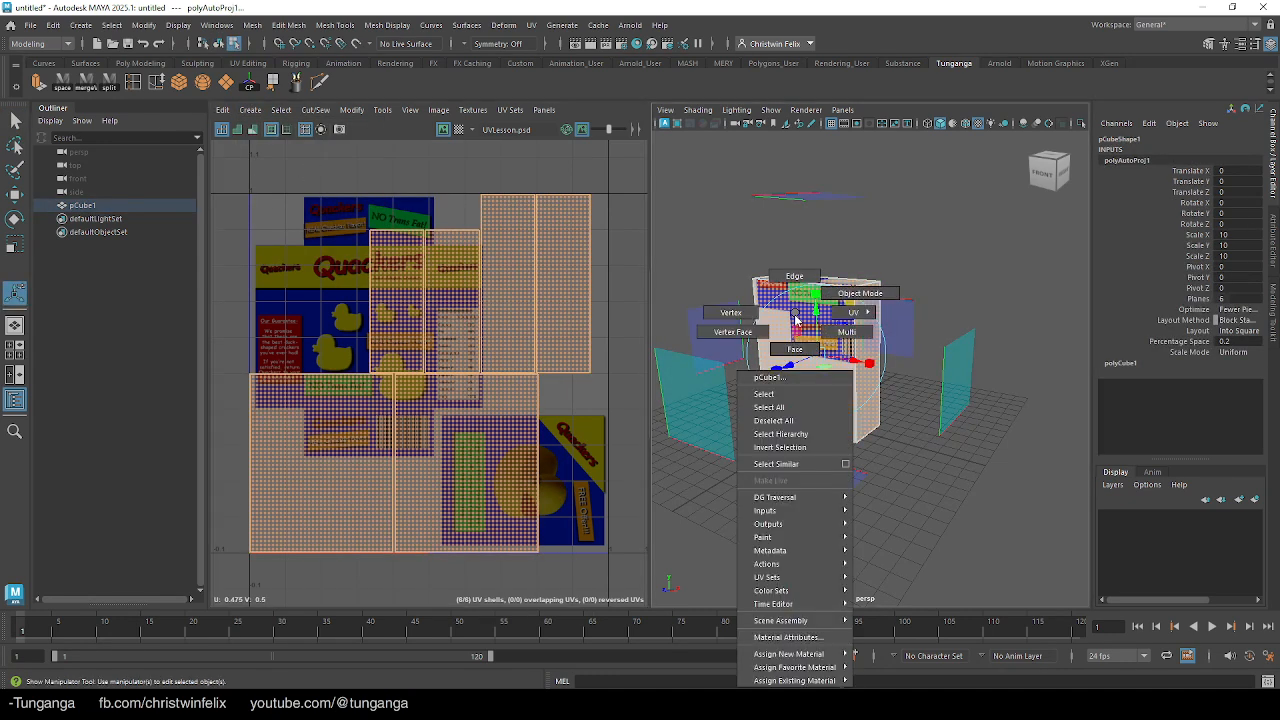
{"action": "right_click_drag", "start_coordinate": [797, 281], "coordinate": [795, 276]}
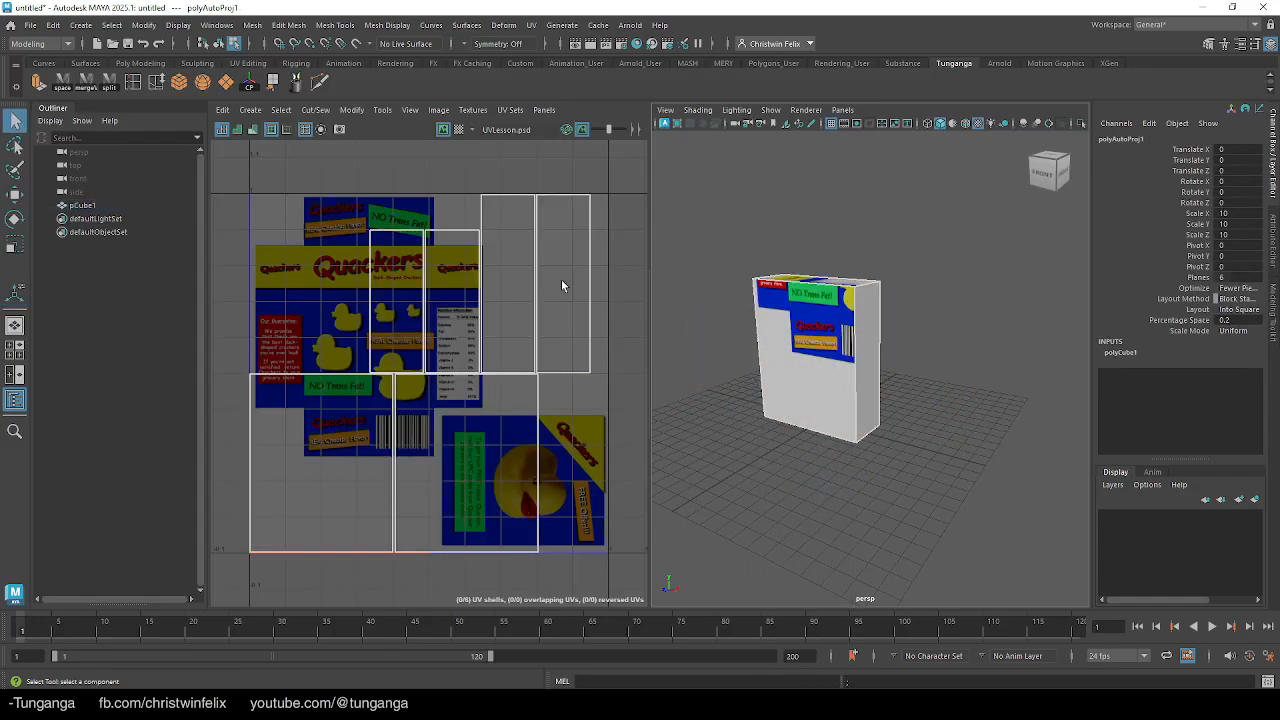
{"action": "left_click", "coordinate": [759, 331]}
{"action": "left_click", "coordinate": [798, 282]}
{"action": "left_click", "coordinate": [810, 287]}
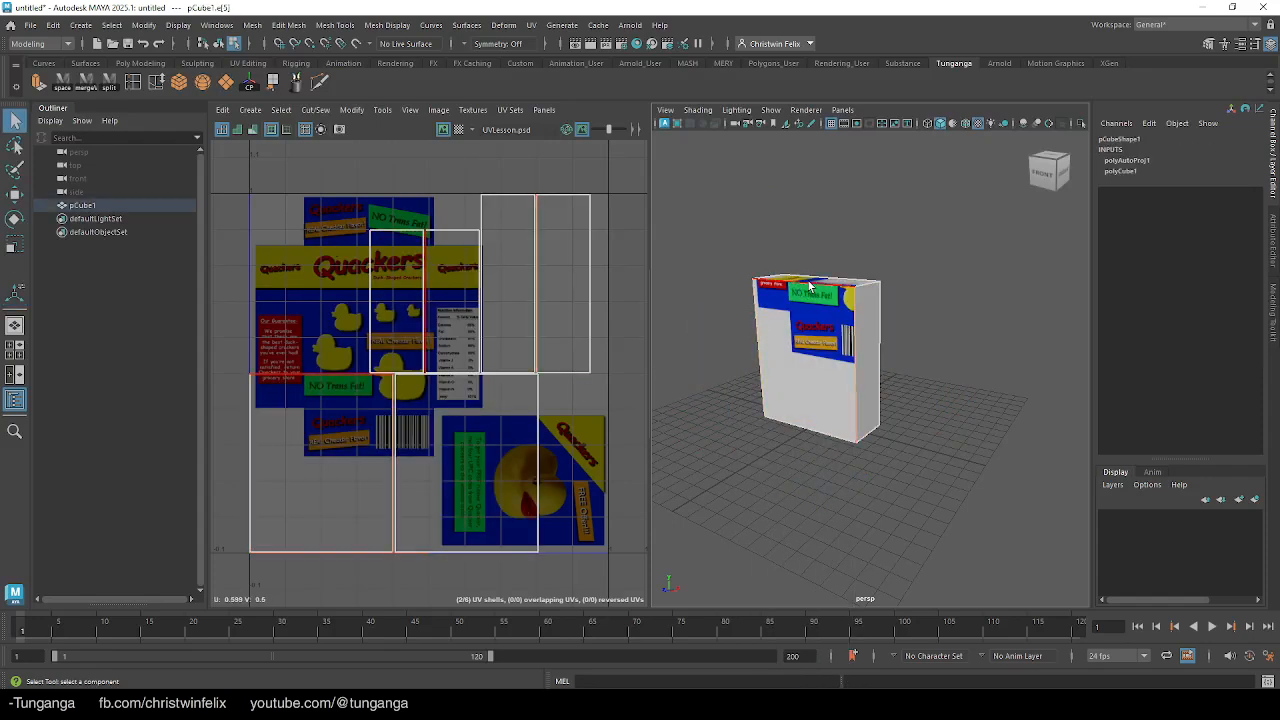
{"action": "left_click", "coordinate": [800, 282]}
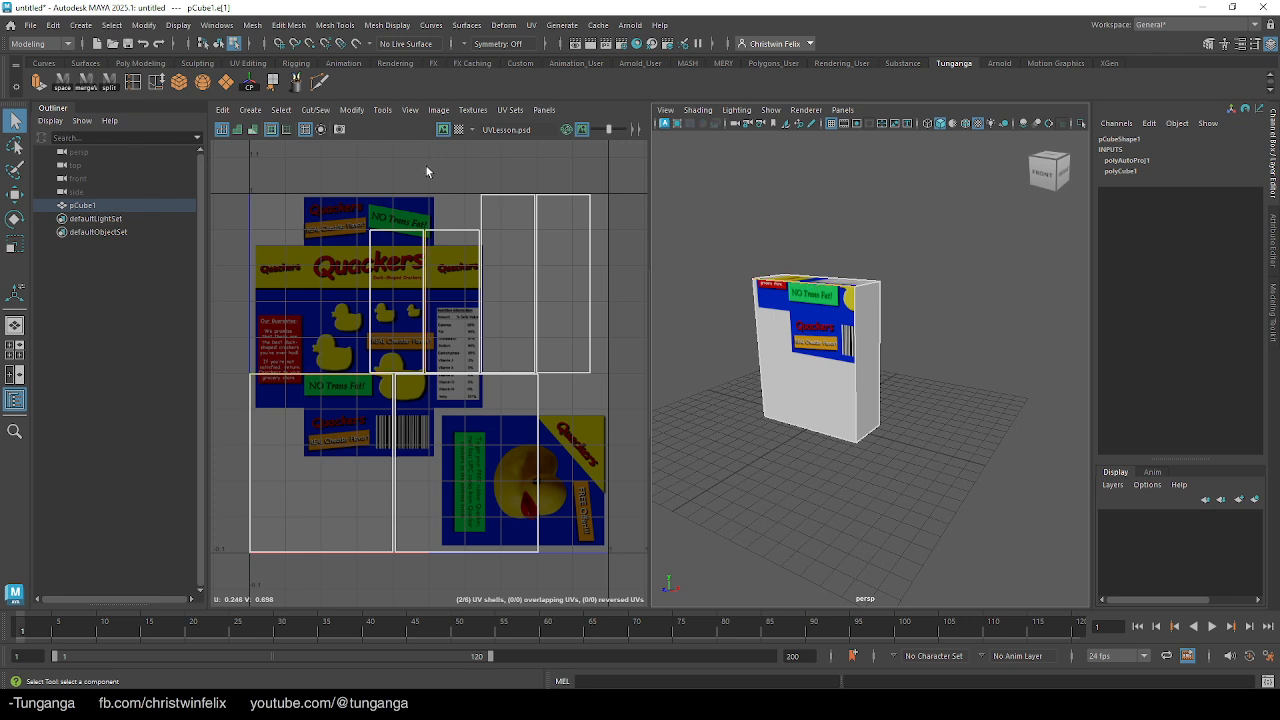
{"action": "left_click", "coordinate": [316, 110]}
{"action": "left_click", "coordinate": [365, 242]}
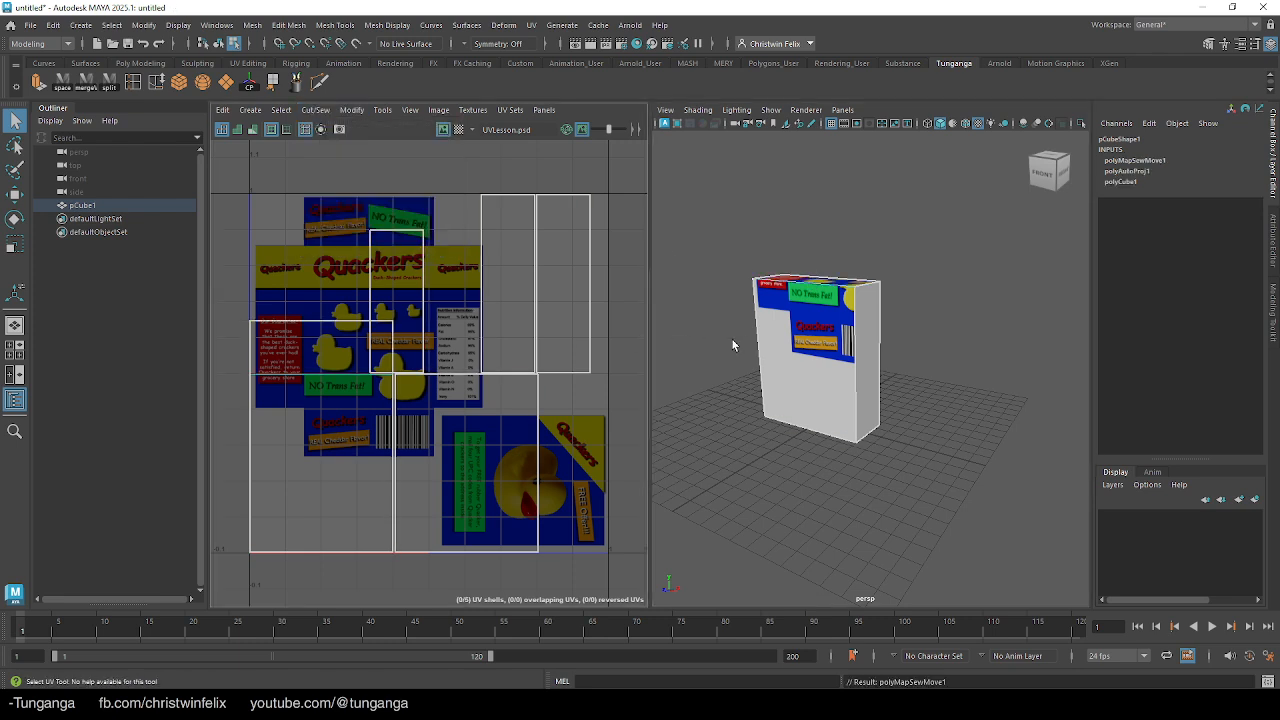
- Move and sew the UVs along the front face's left vertical edge and its bottom edge
{"action": "left_click", "coordinate": [757, 340]}
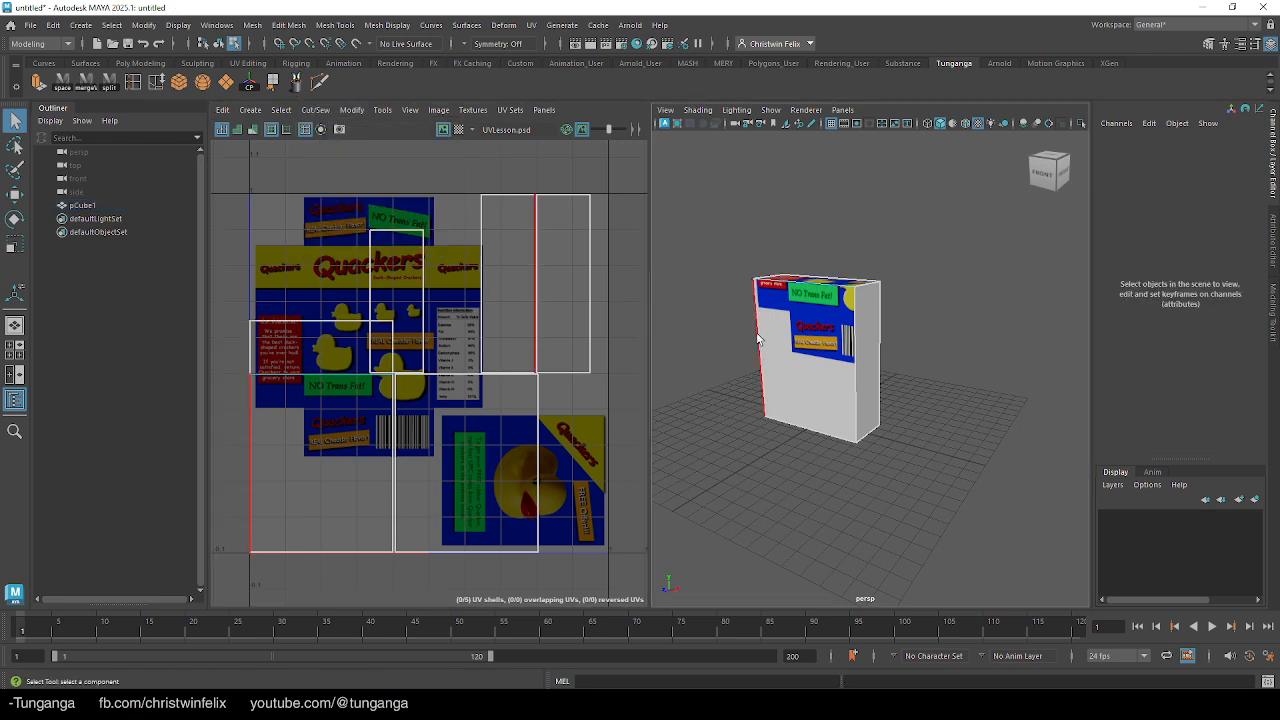
{"action": "left_click", "coordinate": [316, 110]}
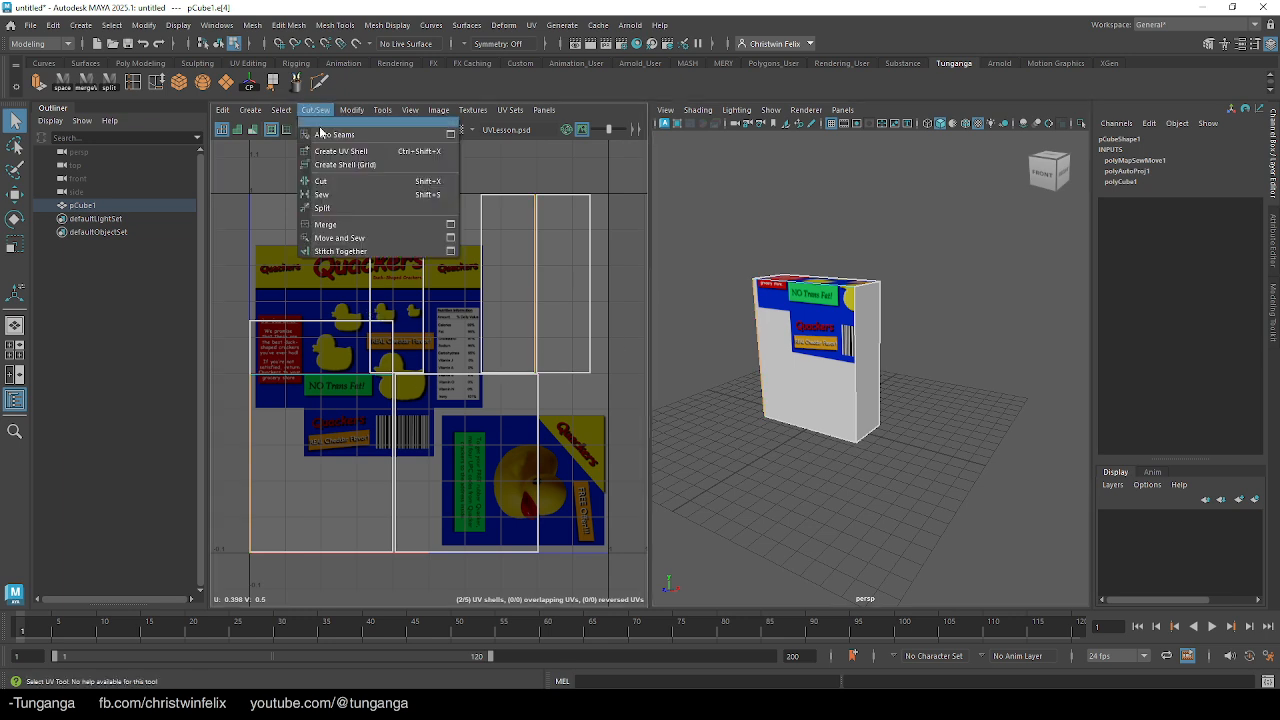
{"action": "left_click", "coordinate": [349, 238]}
{"action": "left_click", "coordinate": [797, 427]}
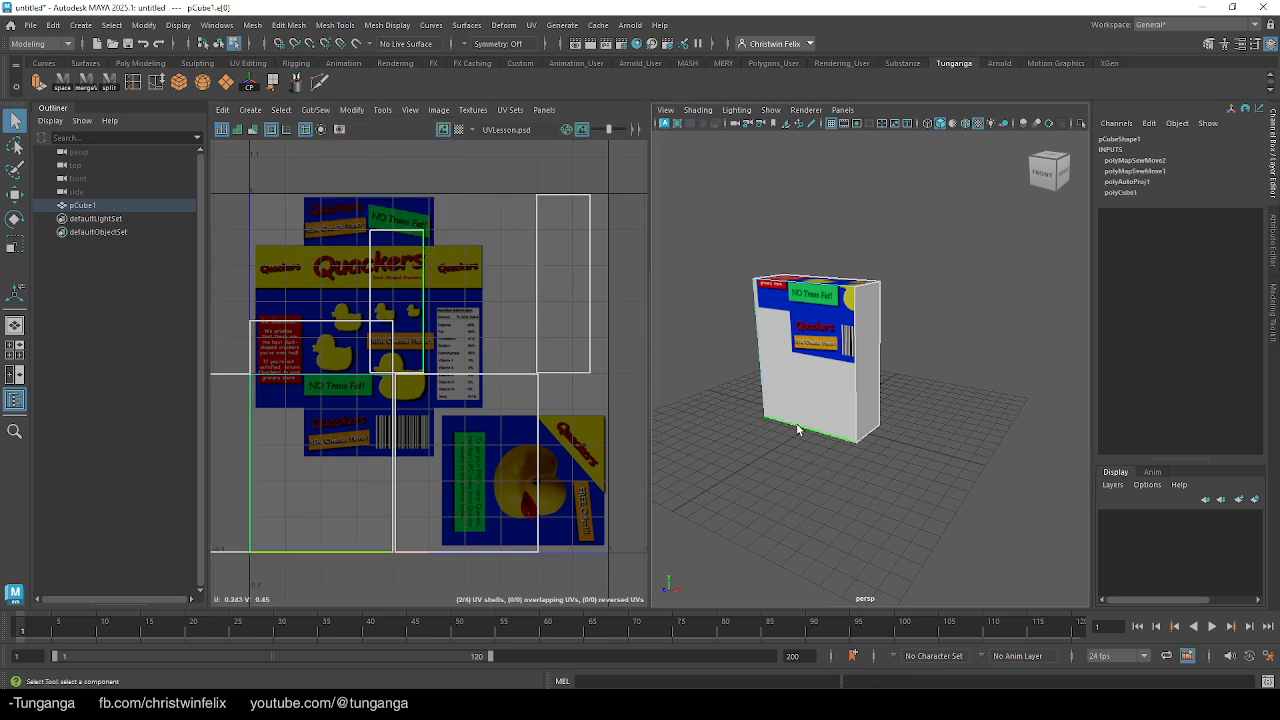
{"action": "left_click", "coordinate": [313, 110]}
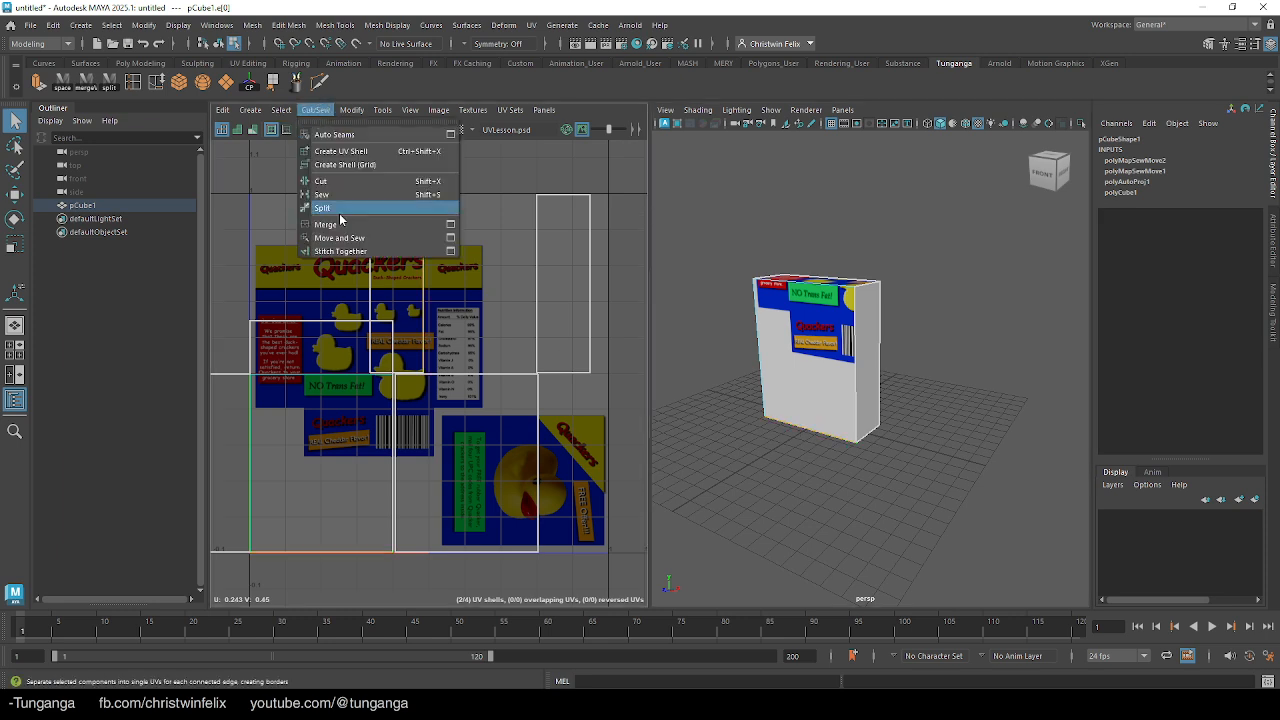
{"action": "left_click", "coordinate": [360, 237]}
- Move and sew the UVs along the front face's right vertical edge and the right side face's rear vertical edge
{"action": "left_click", "coordinate": [852, 341]}
{"action": "left_click", "coordinate": [315, 110]}
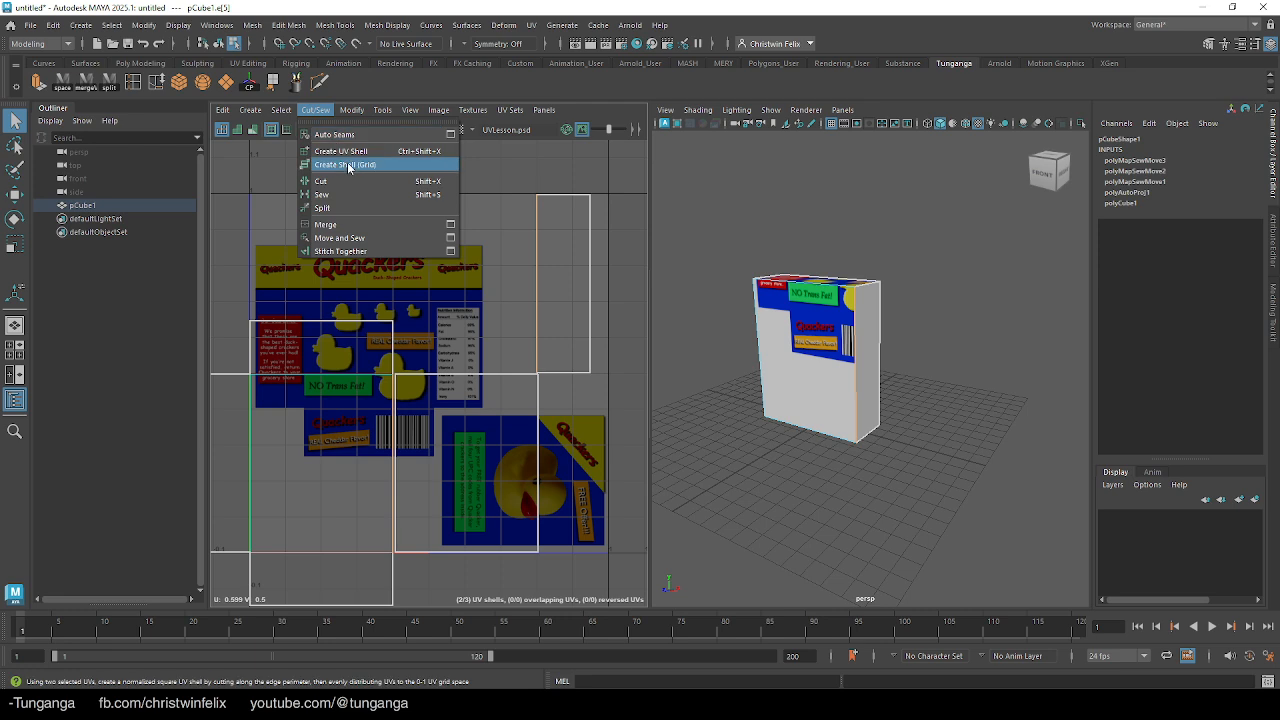
{"action": "left_click", "coordinate": [353, 238]}
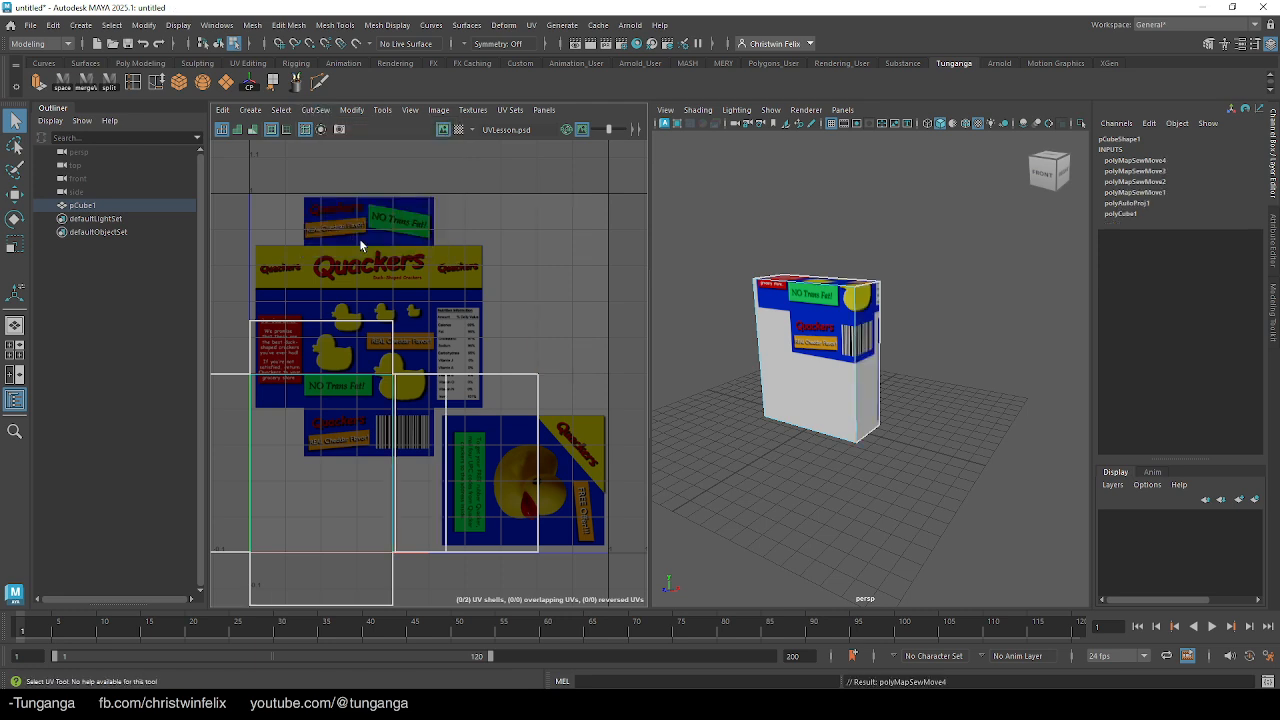
{"action": "left_click_drag", "start_coordinate": [811, 393], "coordinate": [850, 365], "text": "alt"}
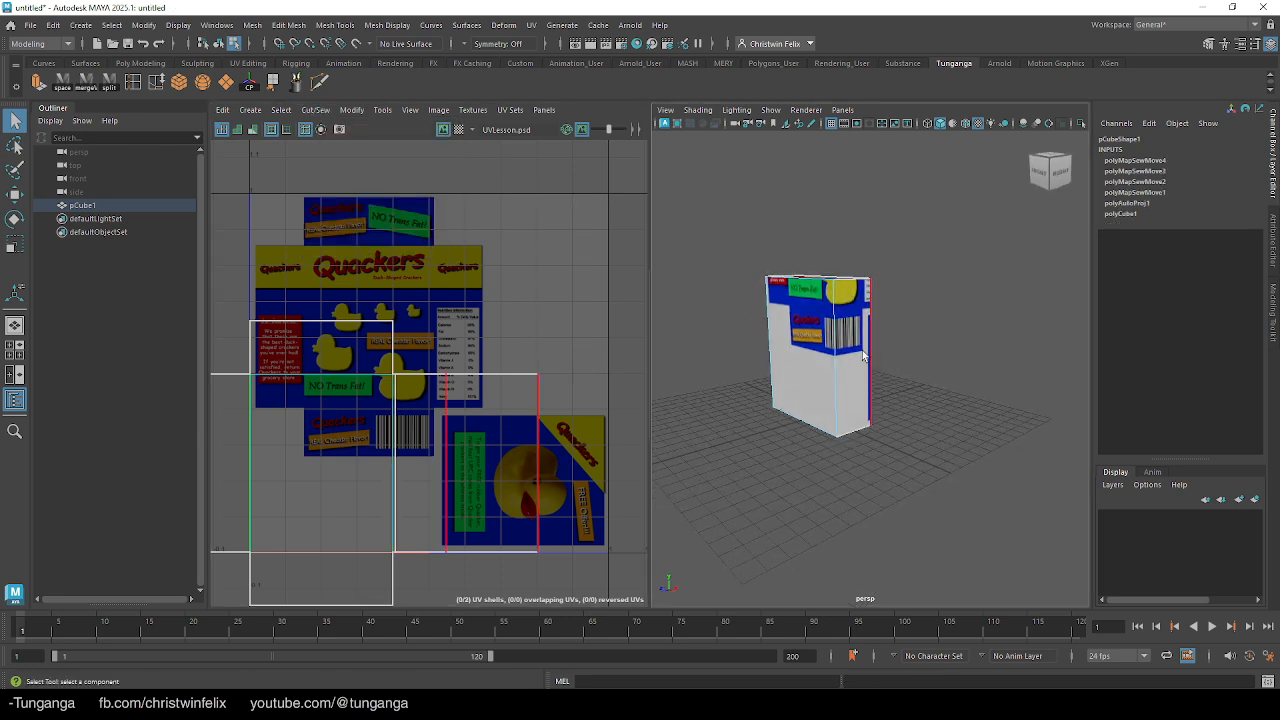
{"action": "left_click", "coordinate": [868, 352]}
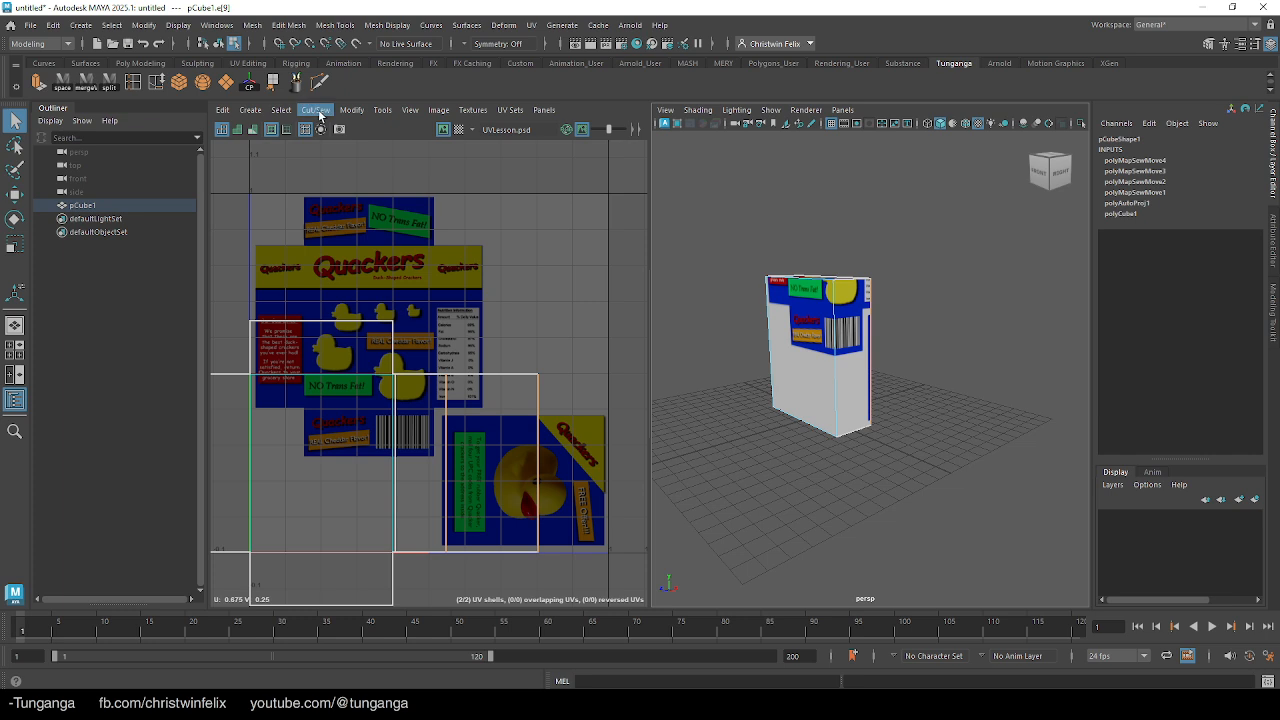
{"action": "left_click", "coordinate": [315, 110]}
{"action": "left_click", "coordinate": [365, 239]}
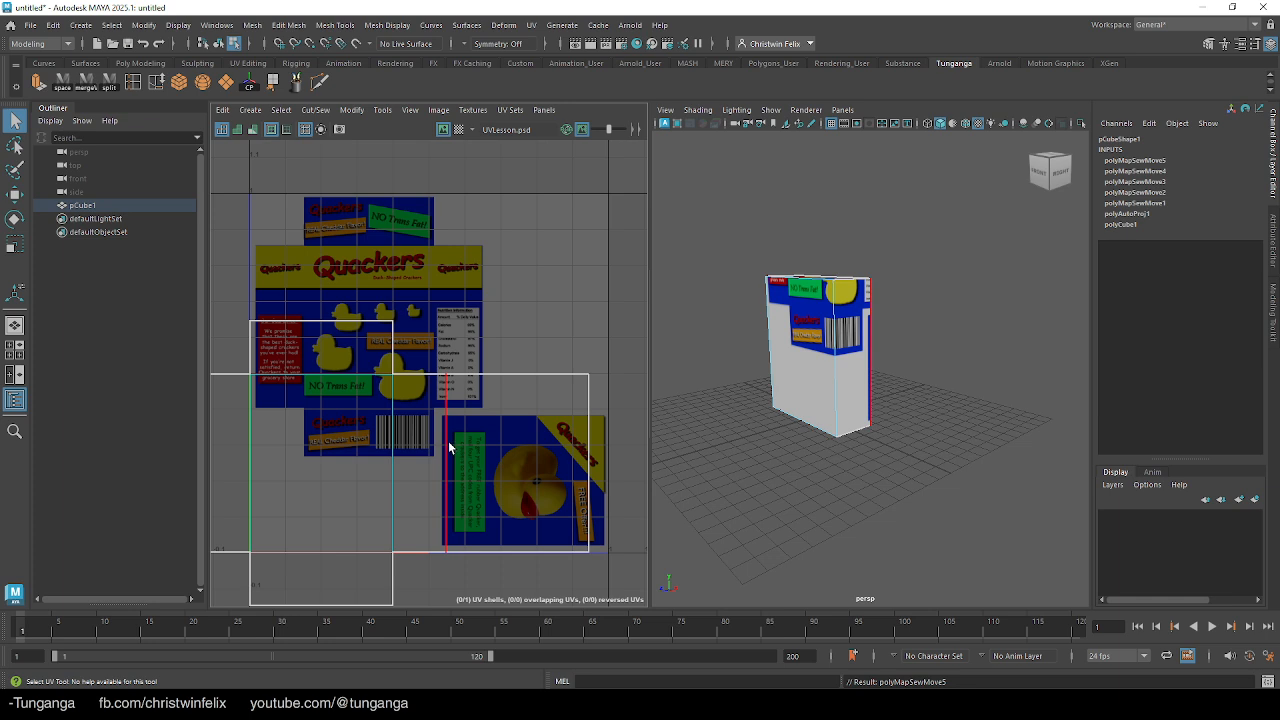
- Cut the UVs along the edge between the right side face and the back face
{"action": "left_click", "coordinate": [447, 445]}
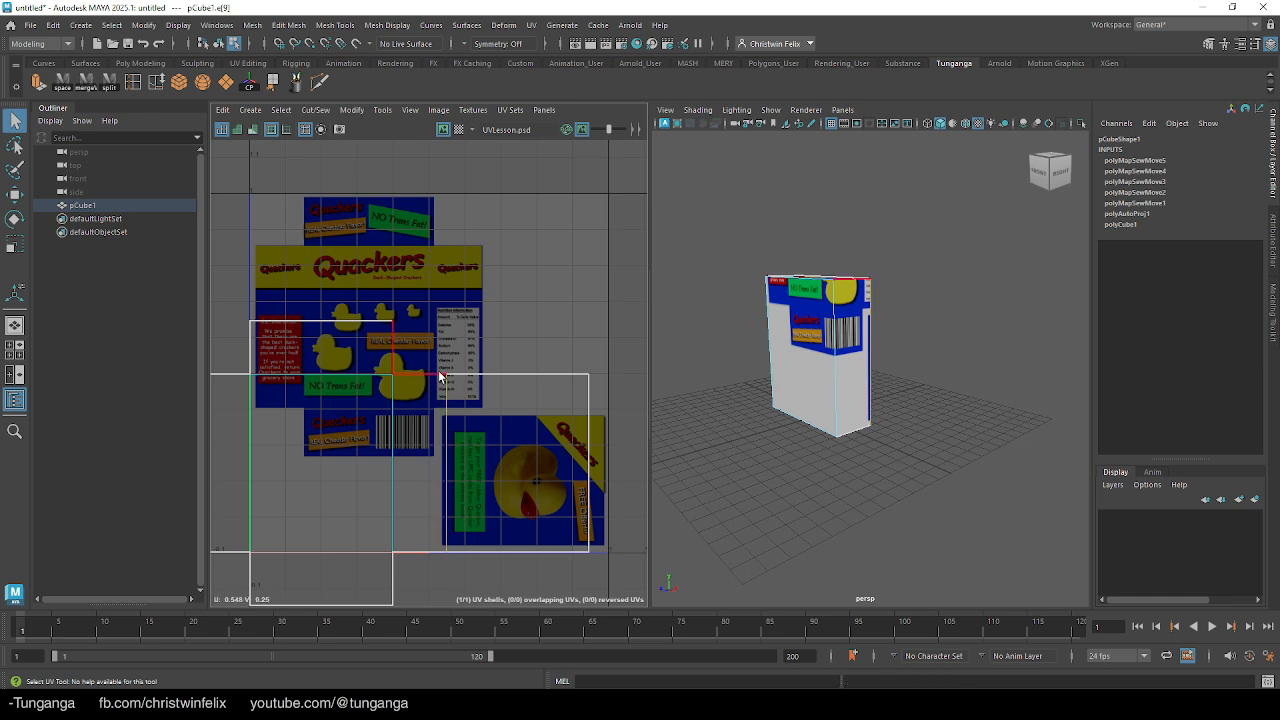
{"action": "left_click", "coordinate": [318, 110]}
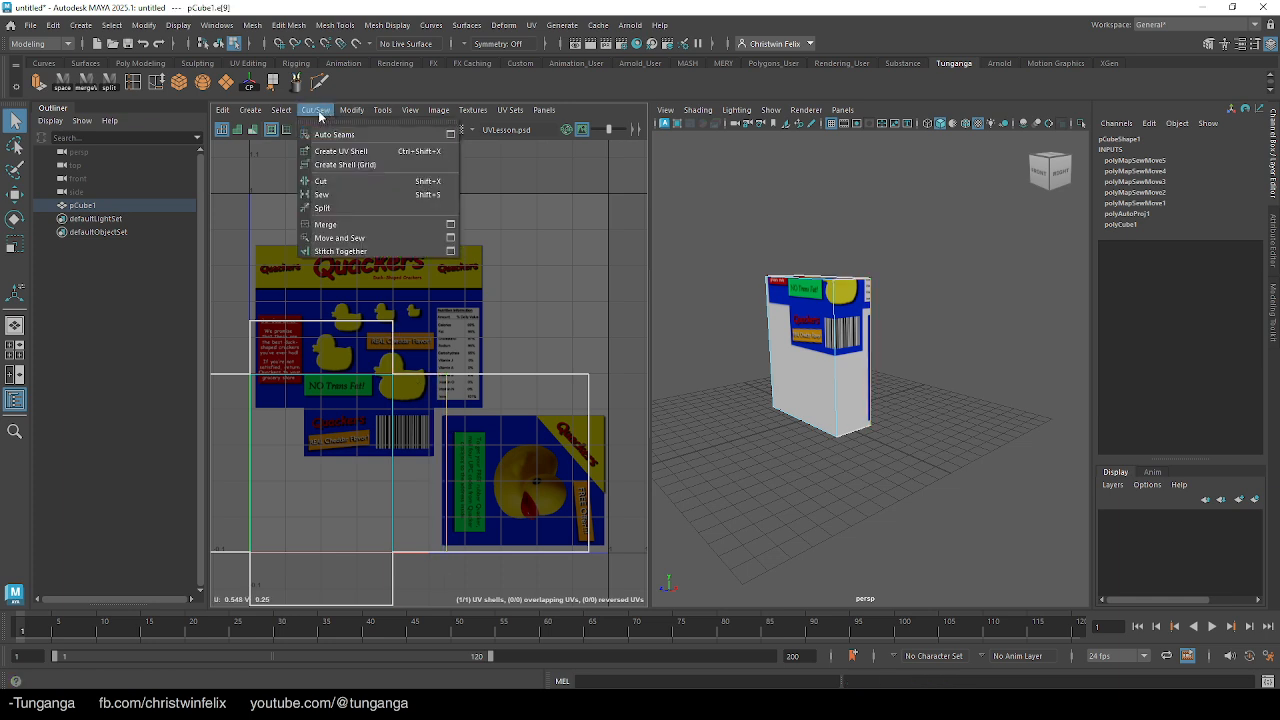
{"action": "left_click", "coordinate": [339, 208]}
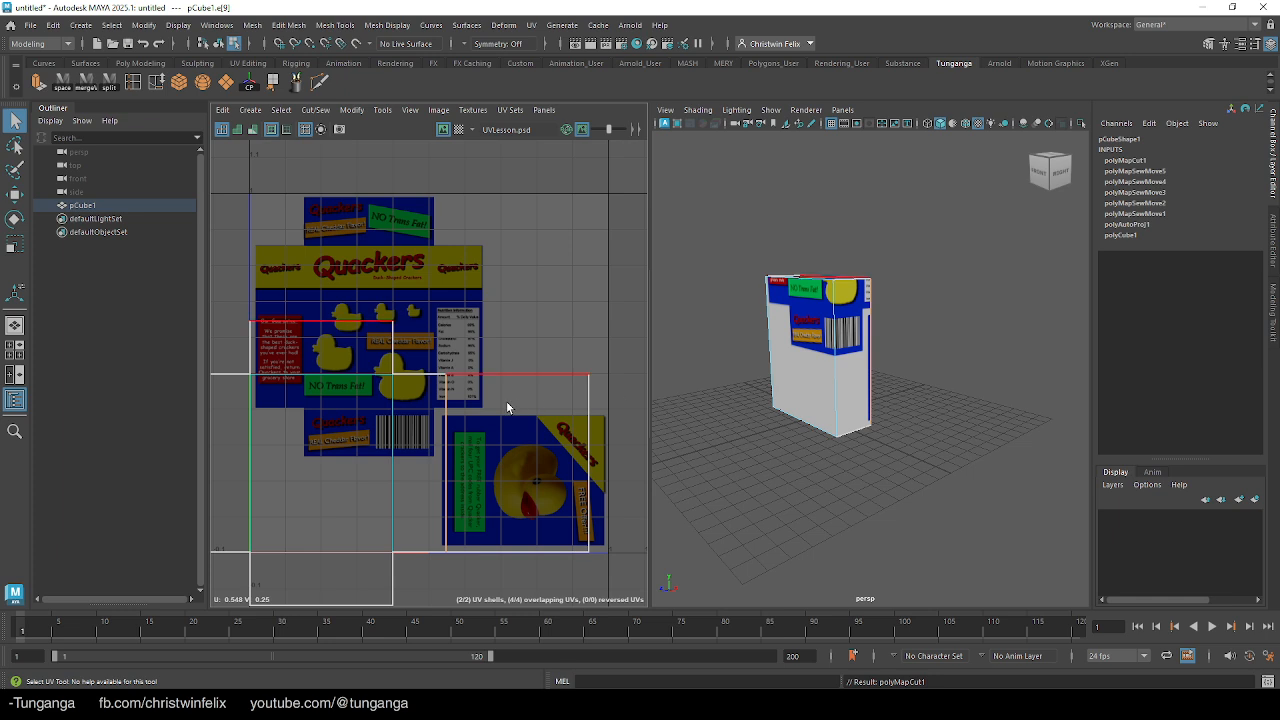
{"action": "left_click", "coordinate": [590, 383]}
{"action": "left_click", "coordinate": [565, 377]}
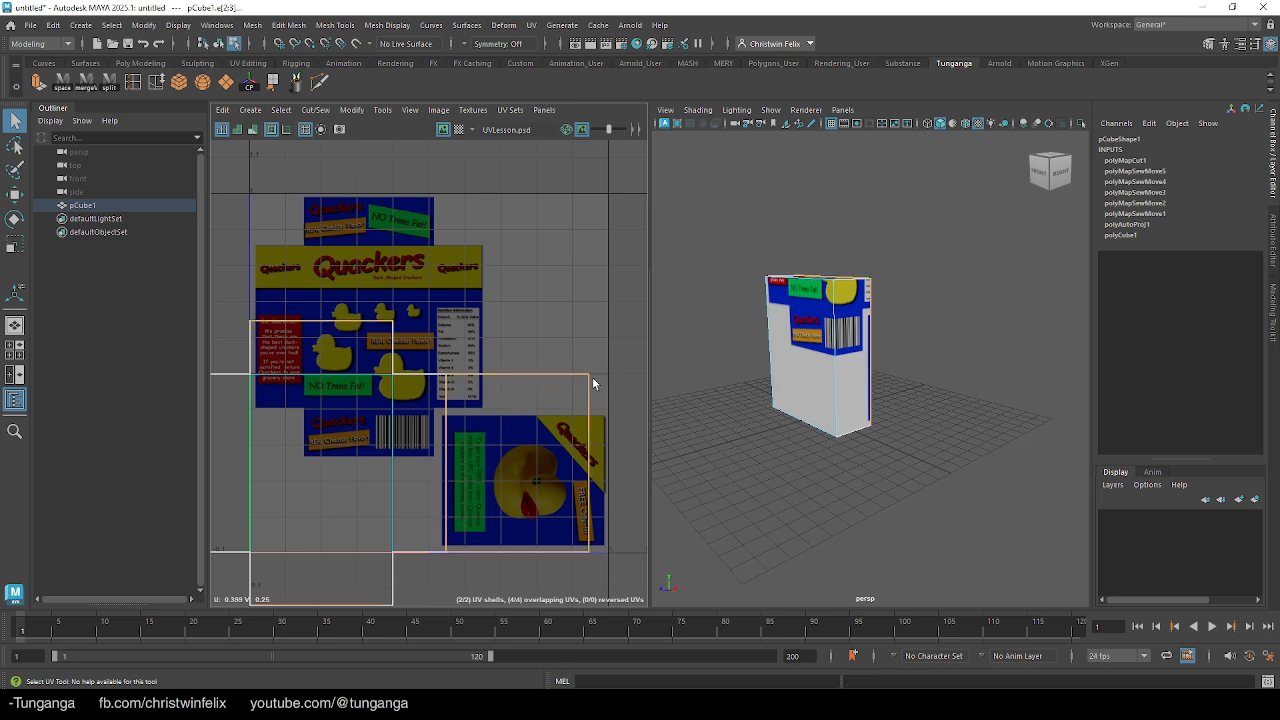
- In face mode, select the back face's UV shell and move it slightly right, away from the side face
{"action": "right_click_drag", "start_coordinate": [803, 313], "coordinate": [803, 345]}
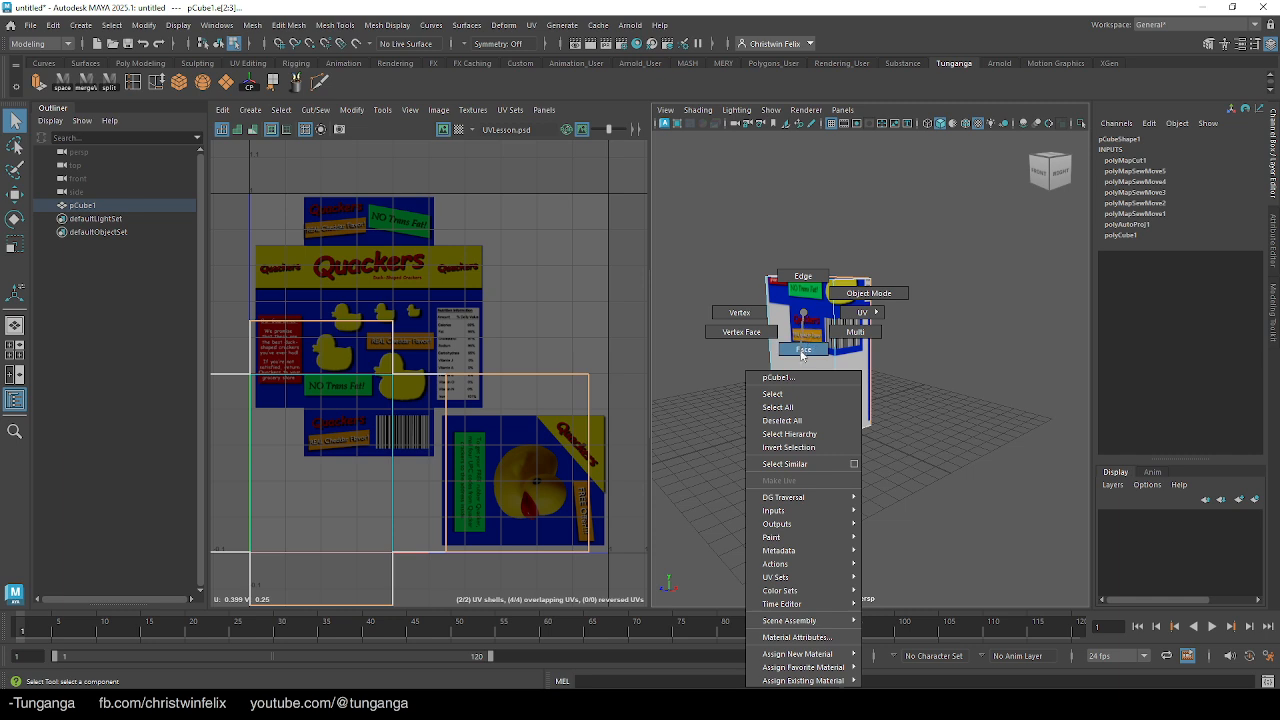
{"action": "right_click_drag", "start_coordinate": [800, 352], "coordinate": [800, 352]}
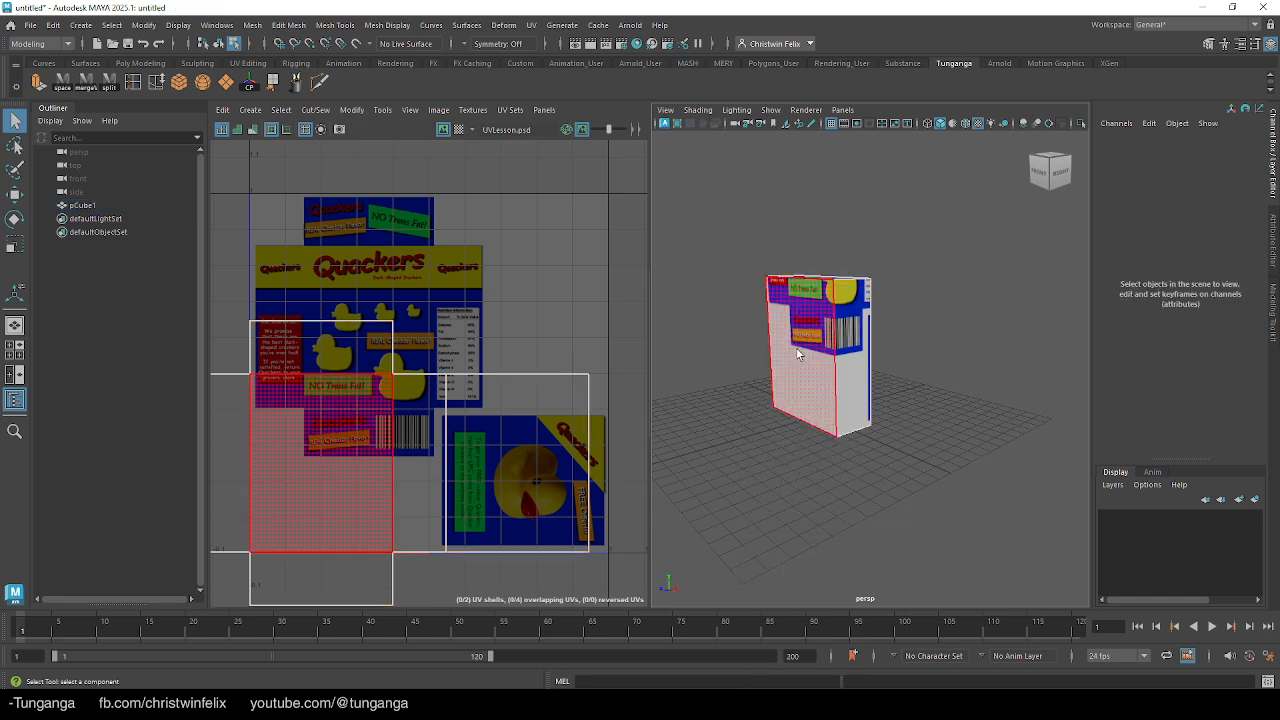
{"action": "left_click", "coordinate": [524, 431]}
{"action": "key", "text": "w"}
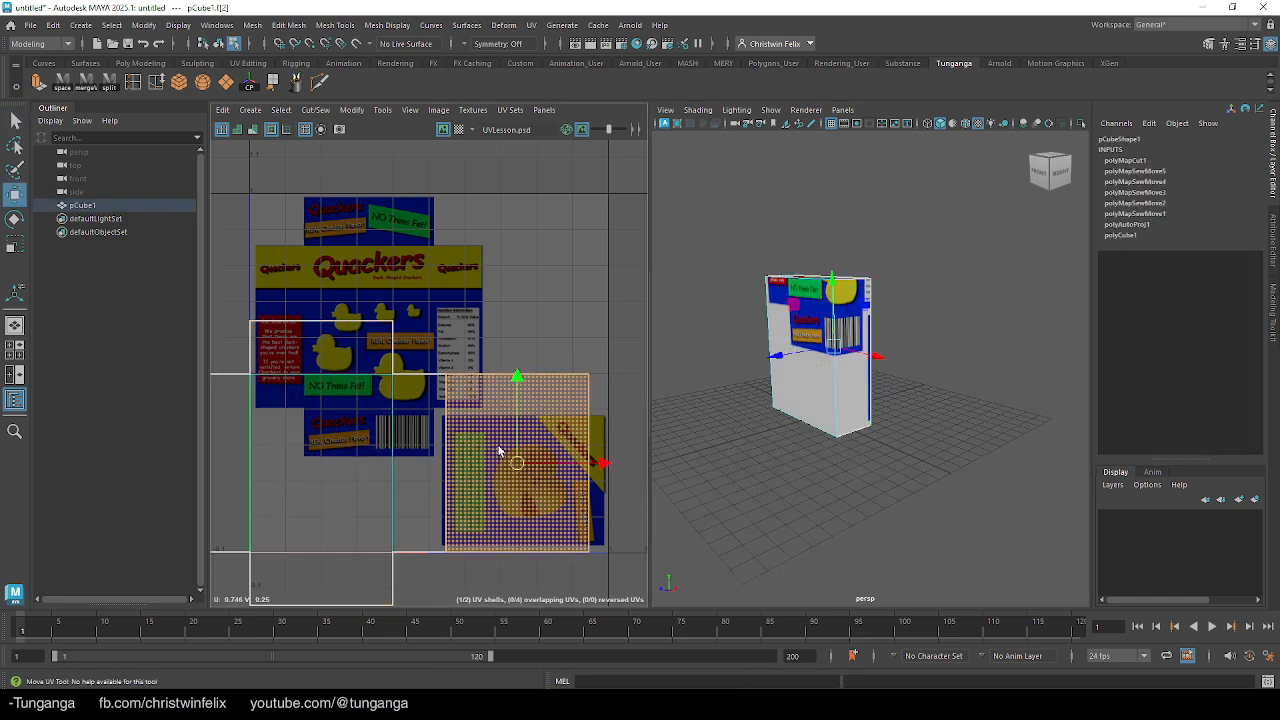
{"action": "mouse_move", "coordinate": [613, 465]}
{"action": "left_mouse_down"}
{"action": "mouse_move", "coordinate": [614, 452]}
{"action": "mouse_move", "coordinate": [611, 462]}
{"action": "left_mouse_up"}
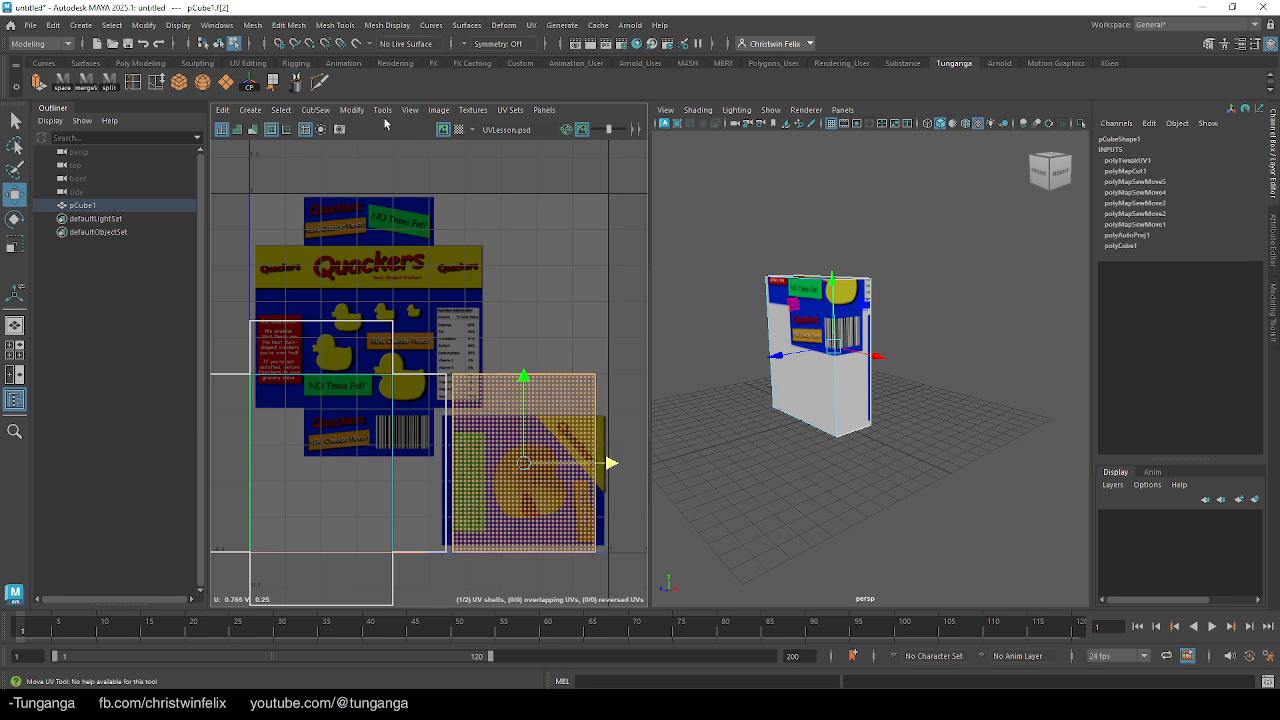
- Rotate the back face's UV shell with a rotation angle of 90
{"action": "left_click", "coordinate": [352, 110]}
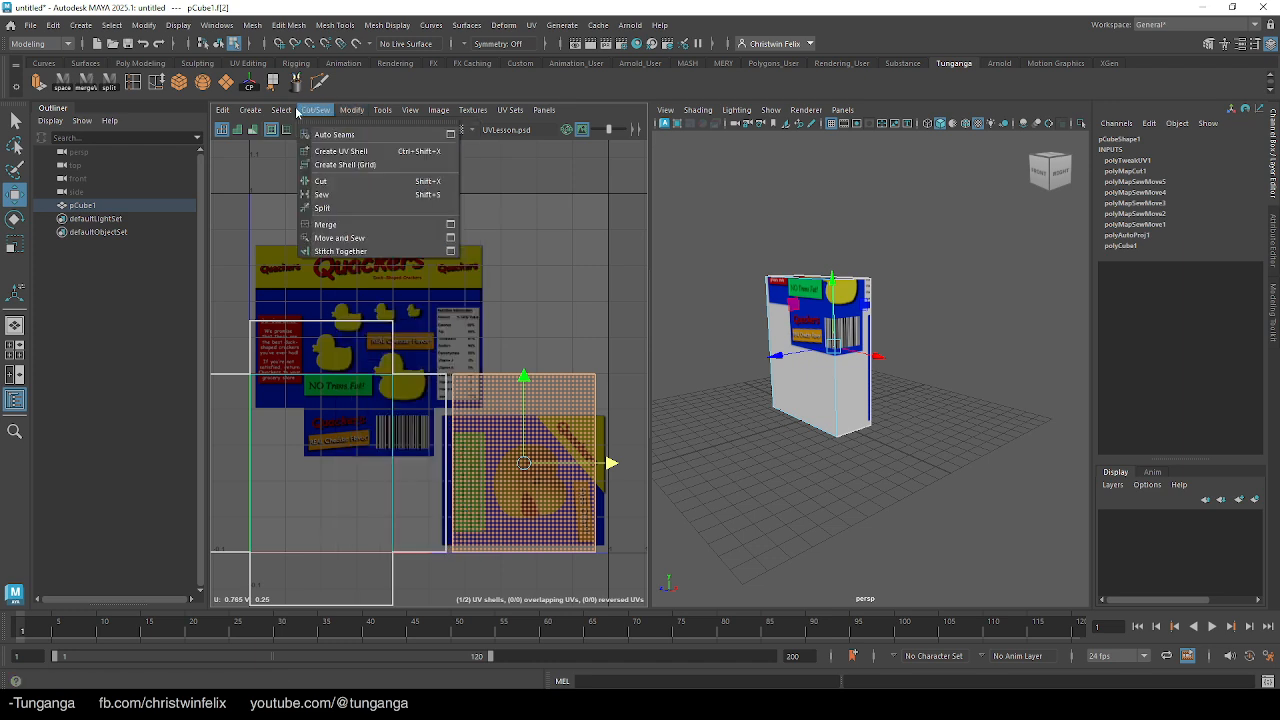
{"action": "mouse_move", "coordinate": [281, 110]}
{"action": "mouse_move", "coordinate": [343, 110]}
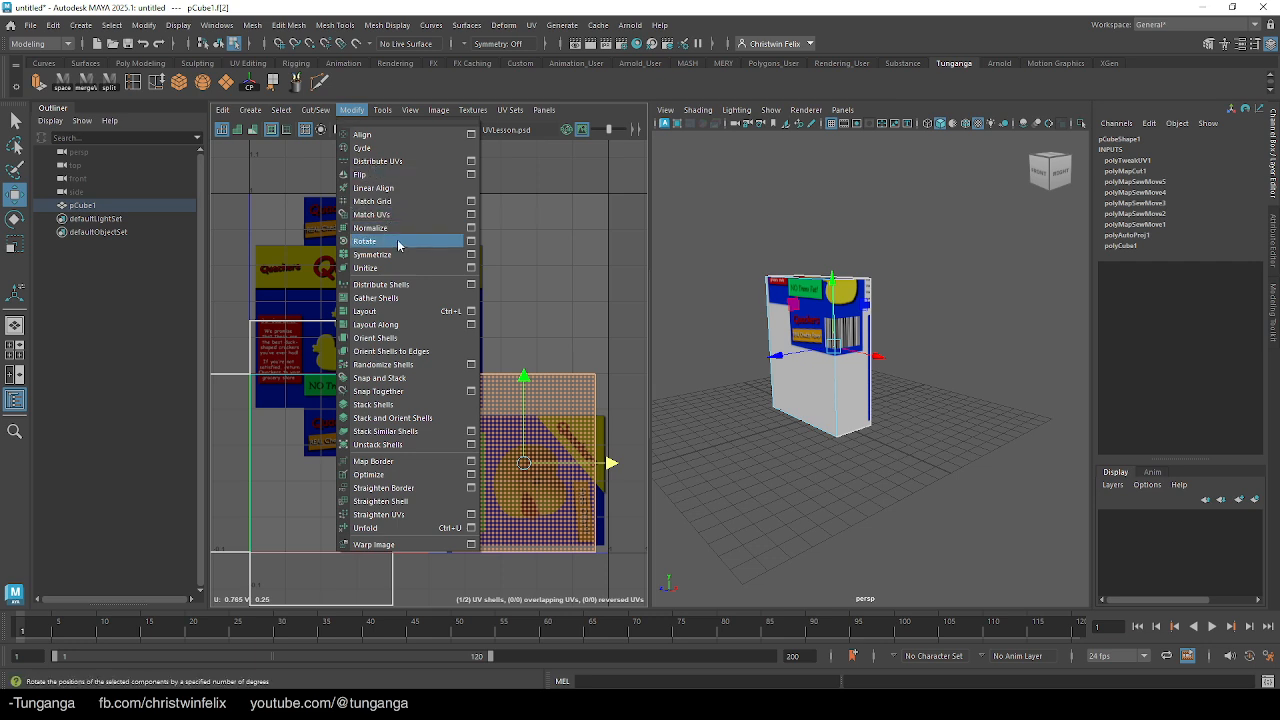
{"action": "left_click", "coordinate": [470, 242]}
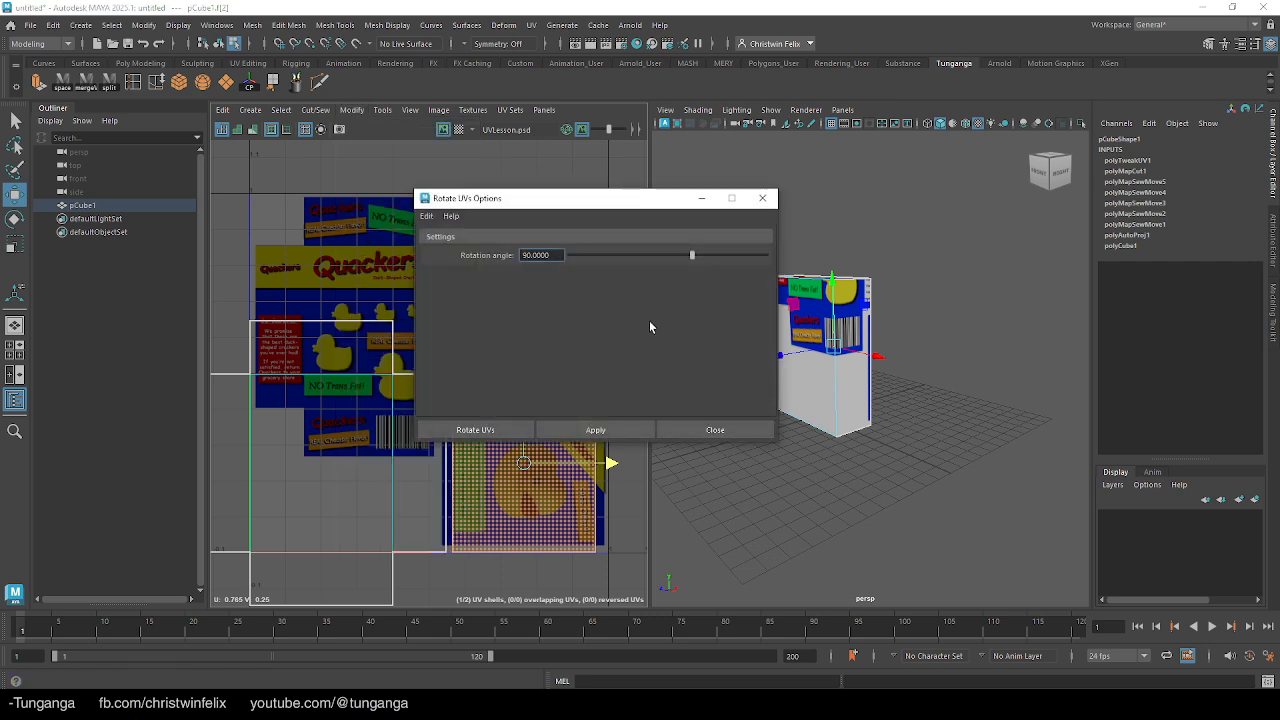
{"action": "left_click", "coordinate": [562, 429]}
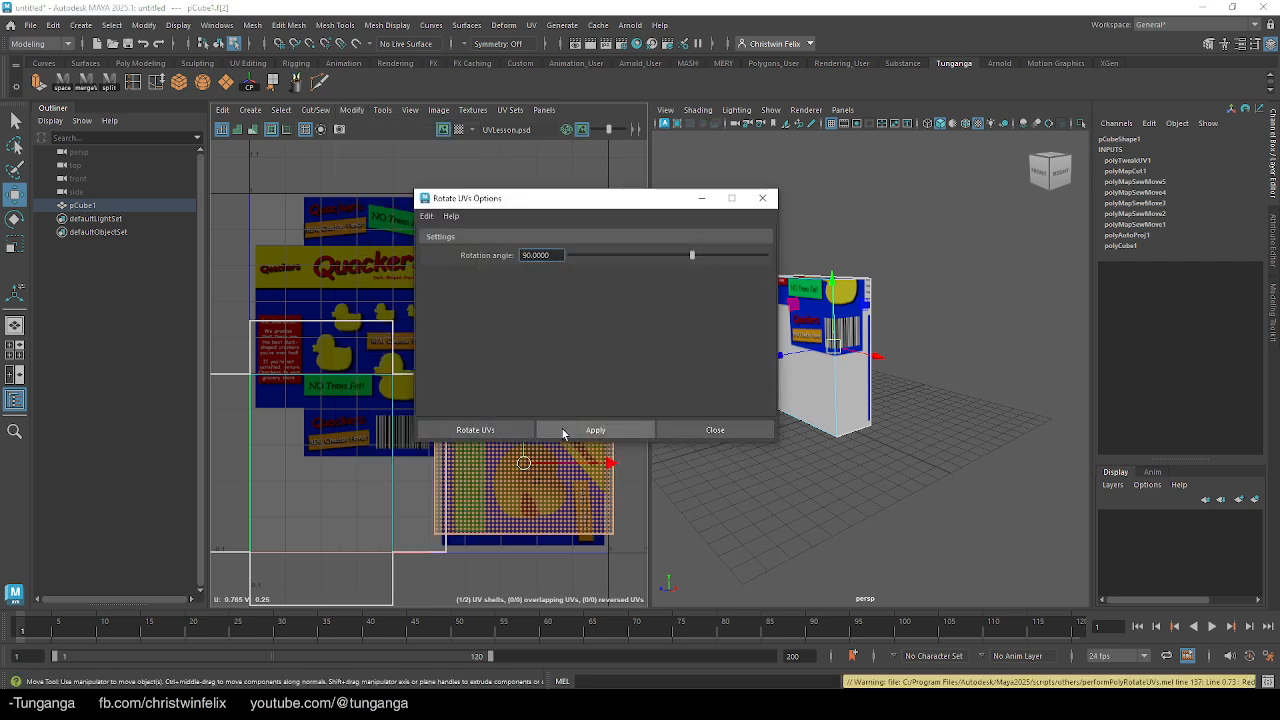
- Move and scale down the back face's UV shell to fit the large duck artwork with the green text panel
{"action": "left_click", "coordinate": [762, 198]}
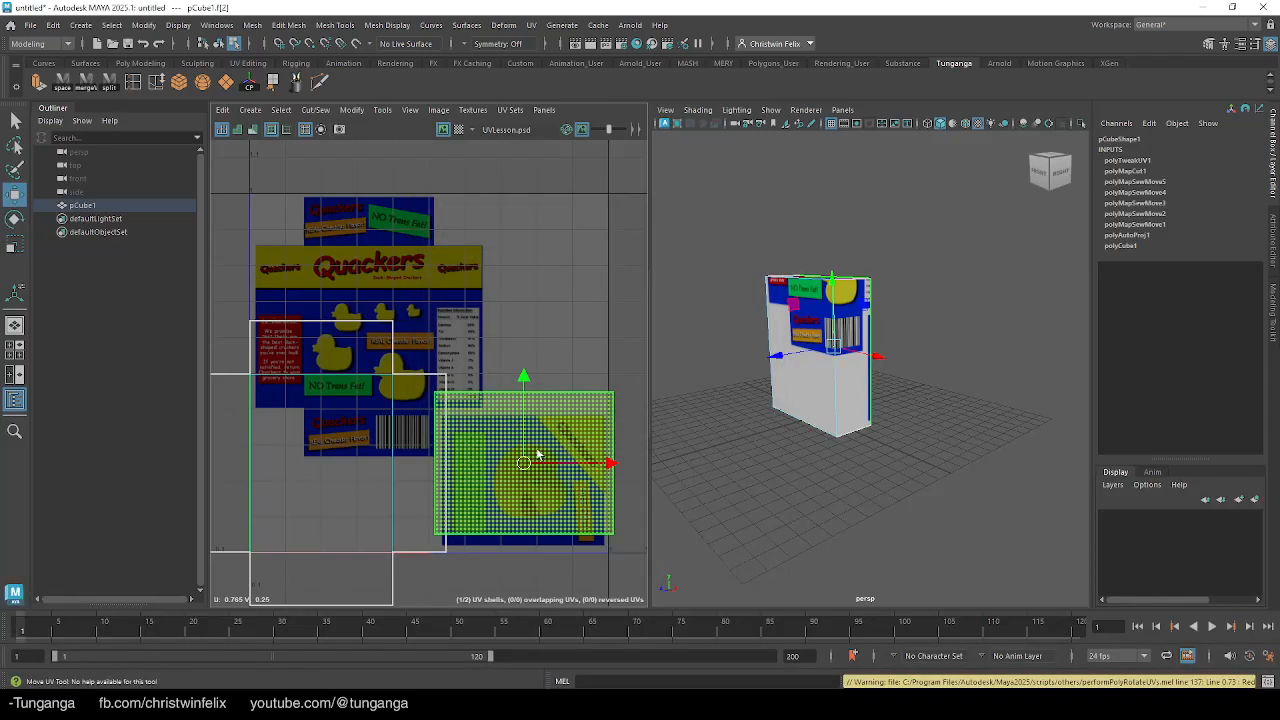
{"action": "left_click_drag", "start_coordinate": [525, 463], "coordinate": [520, 474]}
{"action": "key", "text": "r"}
{"action": "key", "text": "w"}
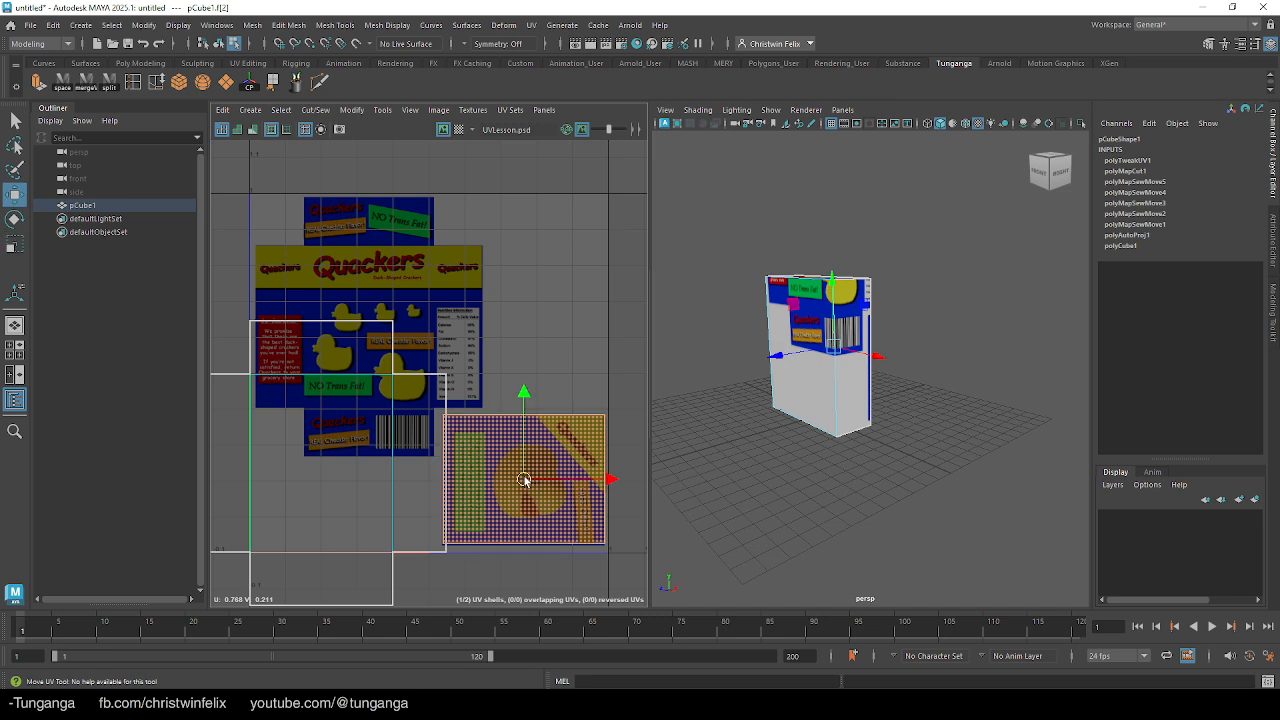
- Select the joined UV shell of the front, side, top and bottom faces, and move and scale it onto the unfolded Quackers artwork
{"action": "left_click", "coordinate": [316, 461]}
{"action": "left_click", "coordinate": [318, 452], "text": "shift"}
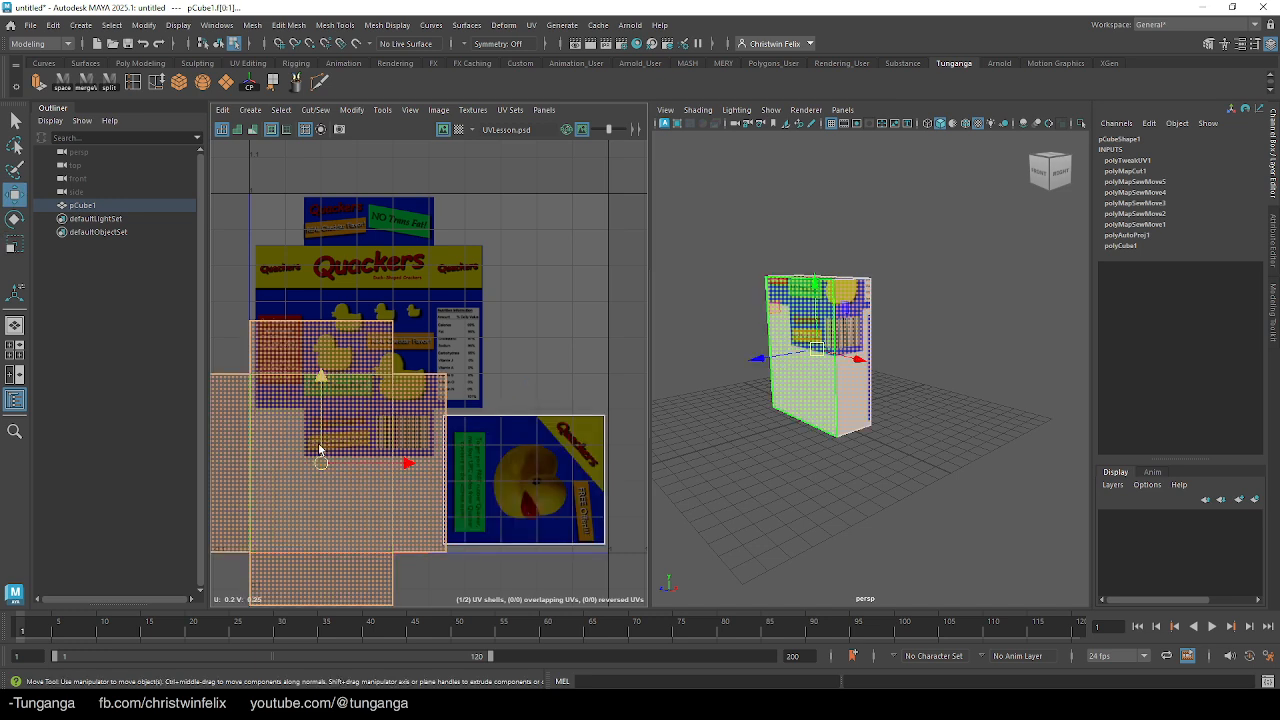
{"action": "left_click_drag", "start_coordinate": [323, 463], "coordinate": [368, 328]}
{"action": "key", "text": "r"}
{"action": "key", "text": "w"}
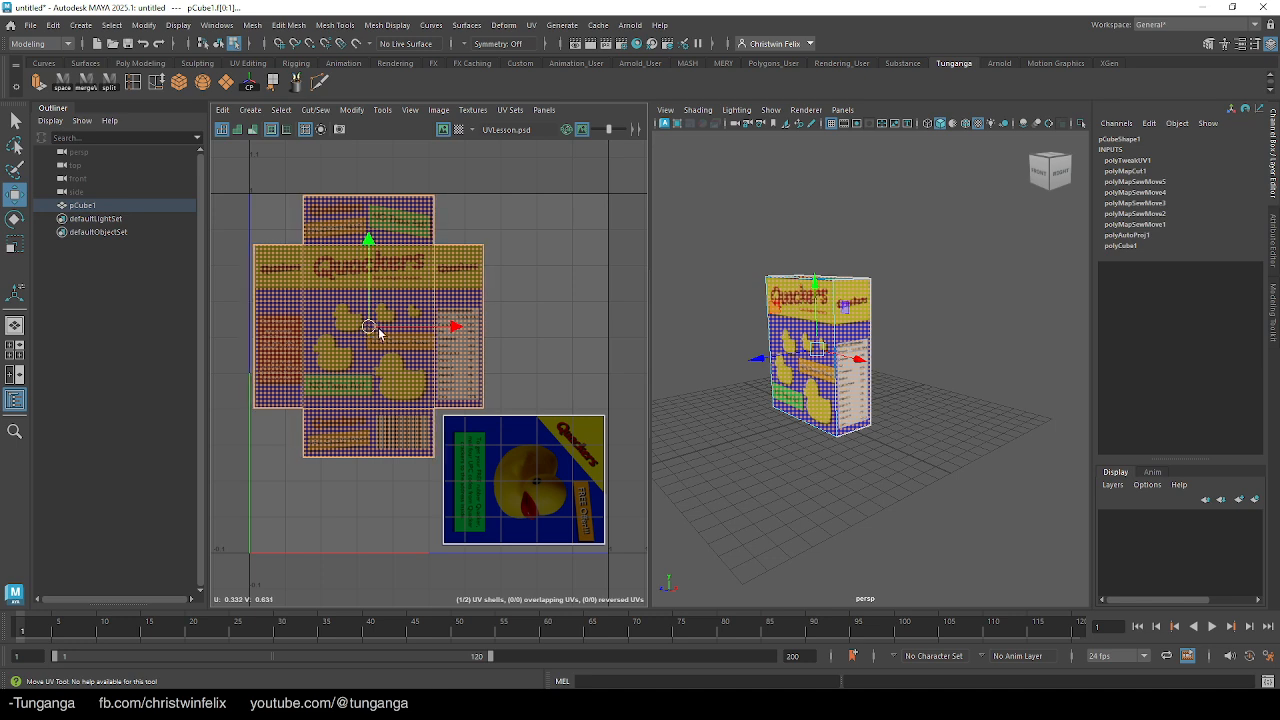
- Return to object mode and examine the texture orientation on the box's back face in an enlarged perspective view
{"action": "left_click", "coordinate": [697, 317]}
{"action": "right_click_drag", "start_coordinate": [810, 308], "coordinate": [845, 288]}
{"action": "left_click_drag", "start_coordinate": [815, 340], "coordinate": [857, 337], "text": "alt"}
{"action": "key", "text": "space"}
{"action": "left_click_drag", "start_coordinate": [710, 357], "coordinate": [421, 339], "text": "alt"}
{"action": "key", "text": "space"}
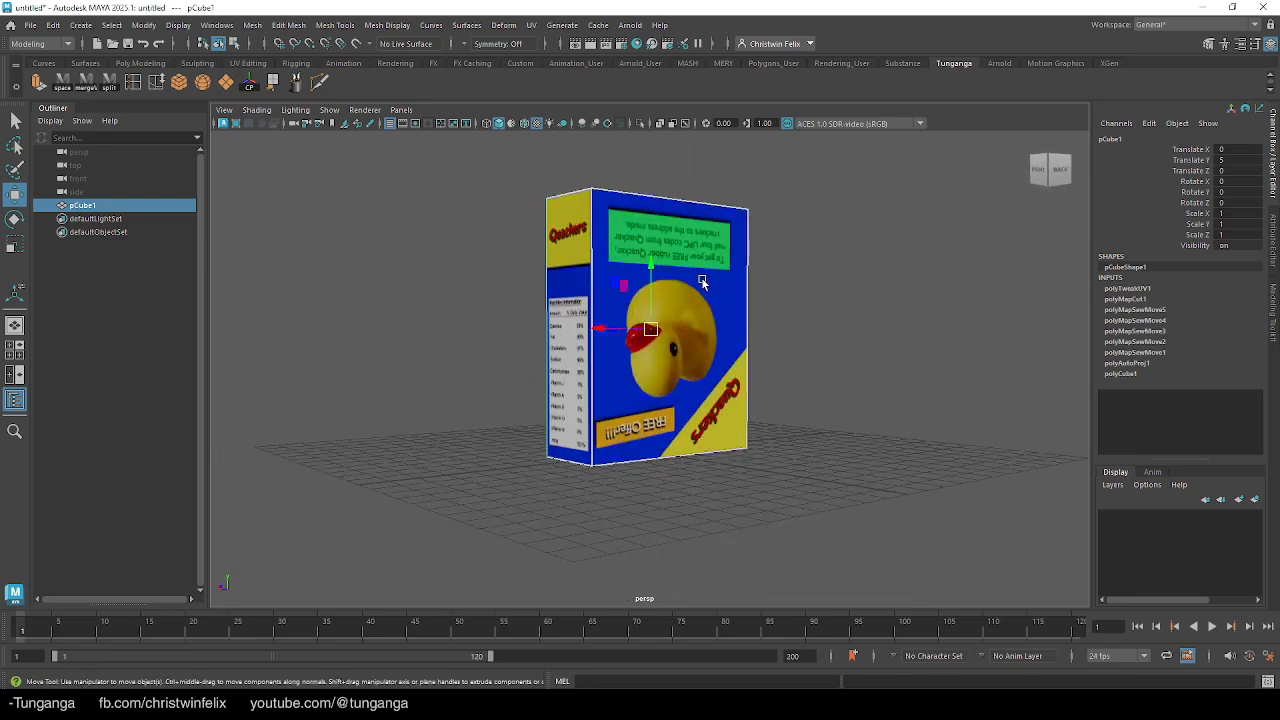
- Select the back face's UV shell and apply a 90-degree rotation twice to turn its artwork upright
{"action": "right_click_drag", "start_coordinate": [543, 432], "coordinate": [538, 460]}
{"action": "left_click", "coordinate": [538, 460]}
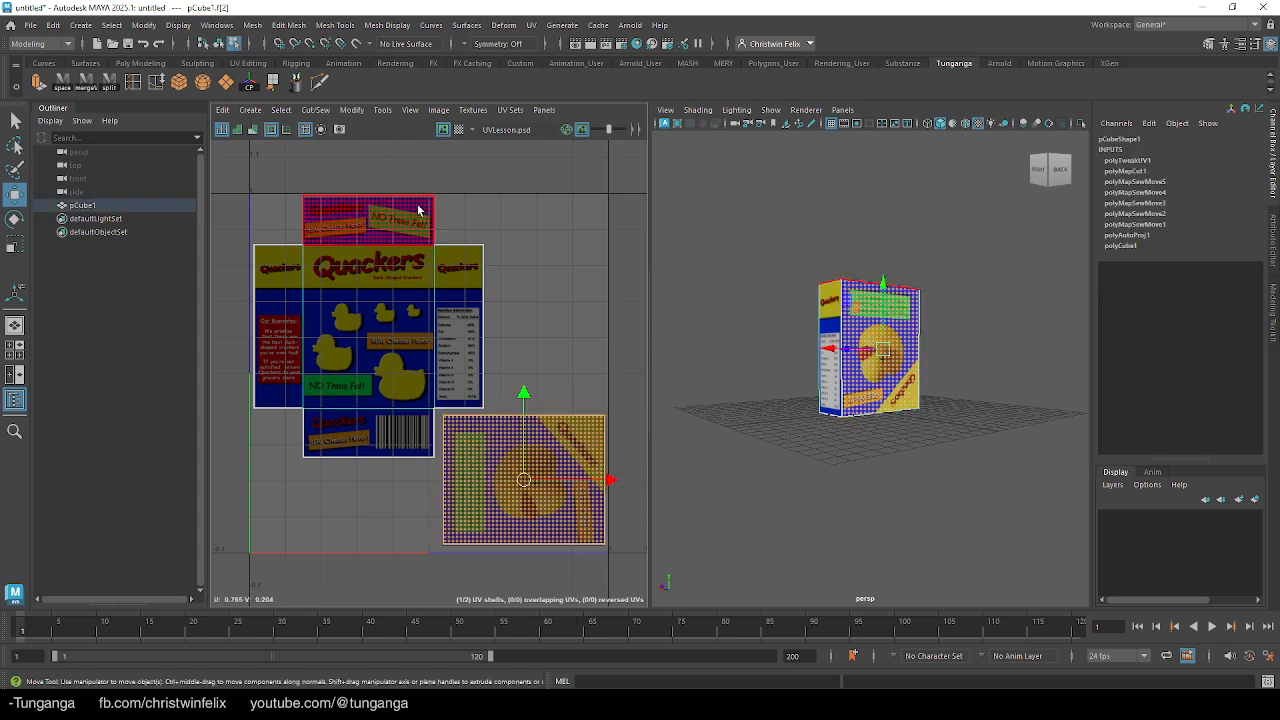
{"action": "left_click", "coordinate": [351, 110]}
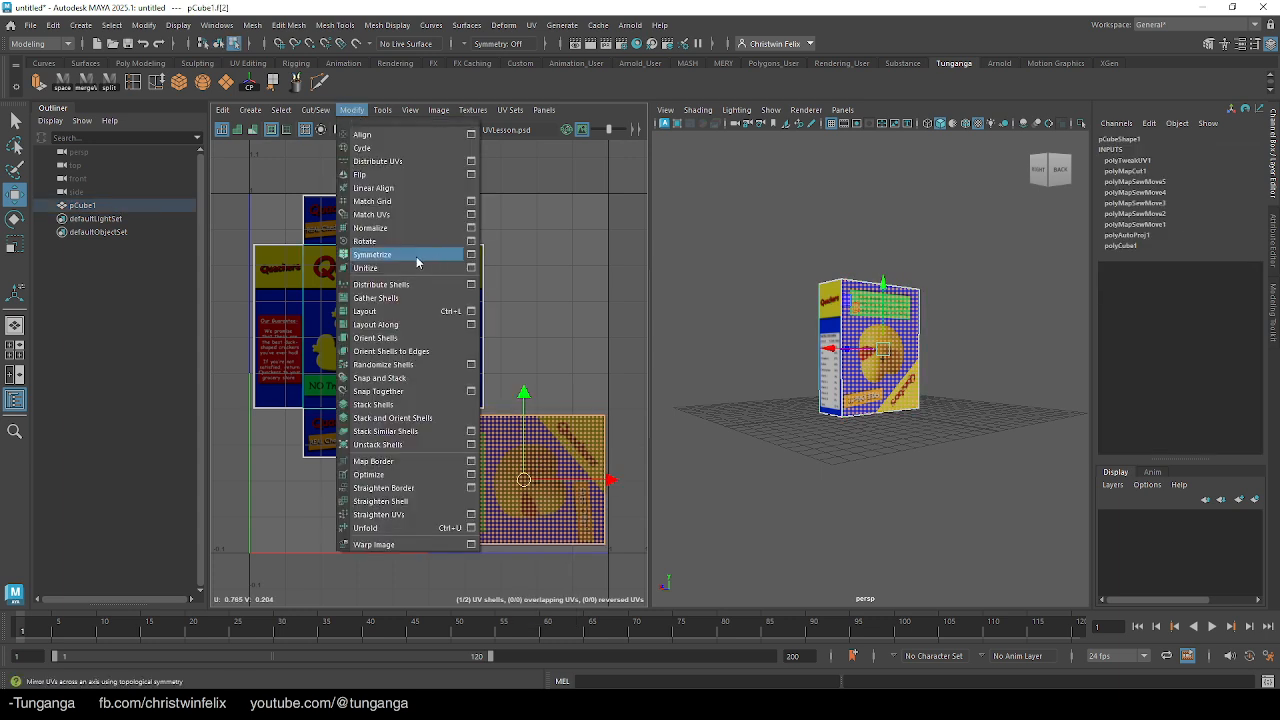
{"action": "left_click", "coordinate": [471, 241]}
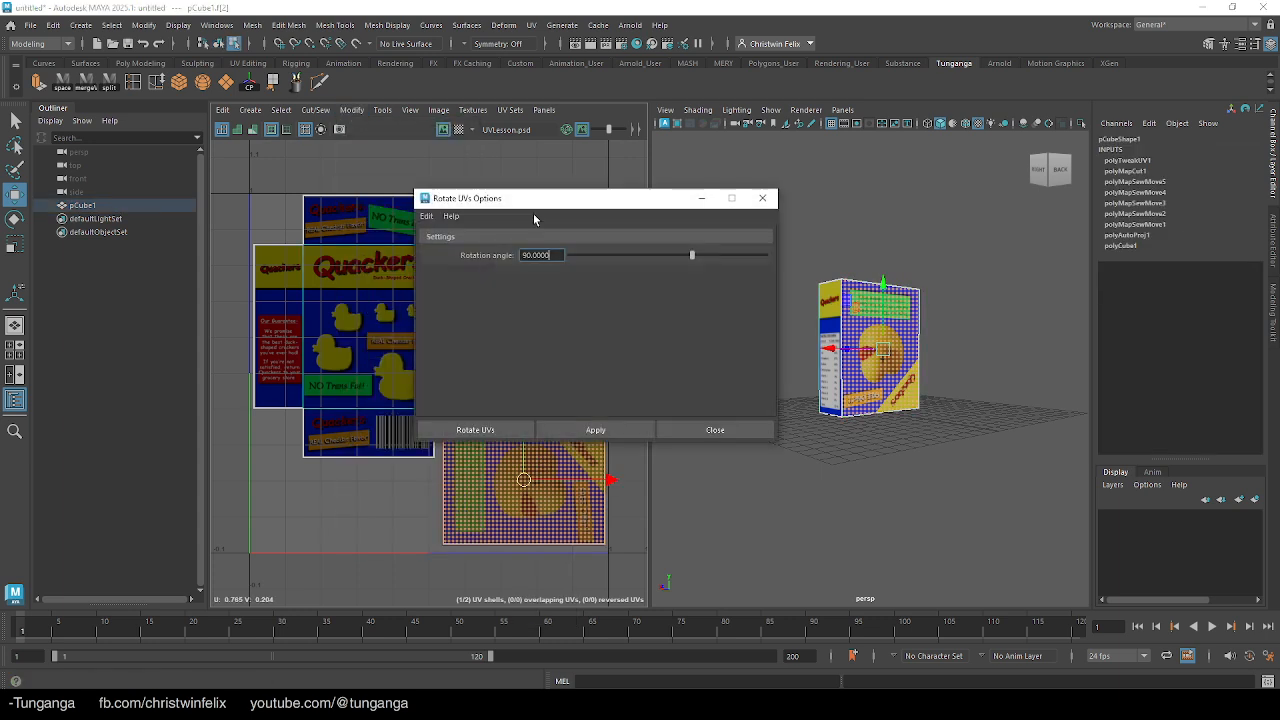
{"action": "left_click_drag", "start_coordinate": [546, 204], "coordinate": [532, 109]}
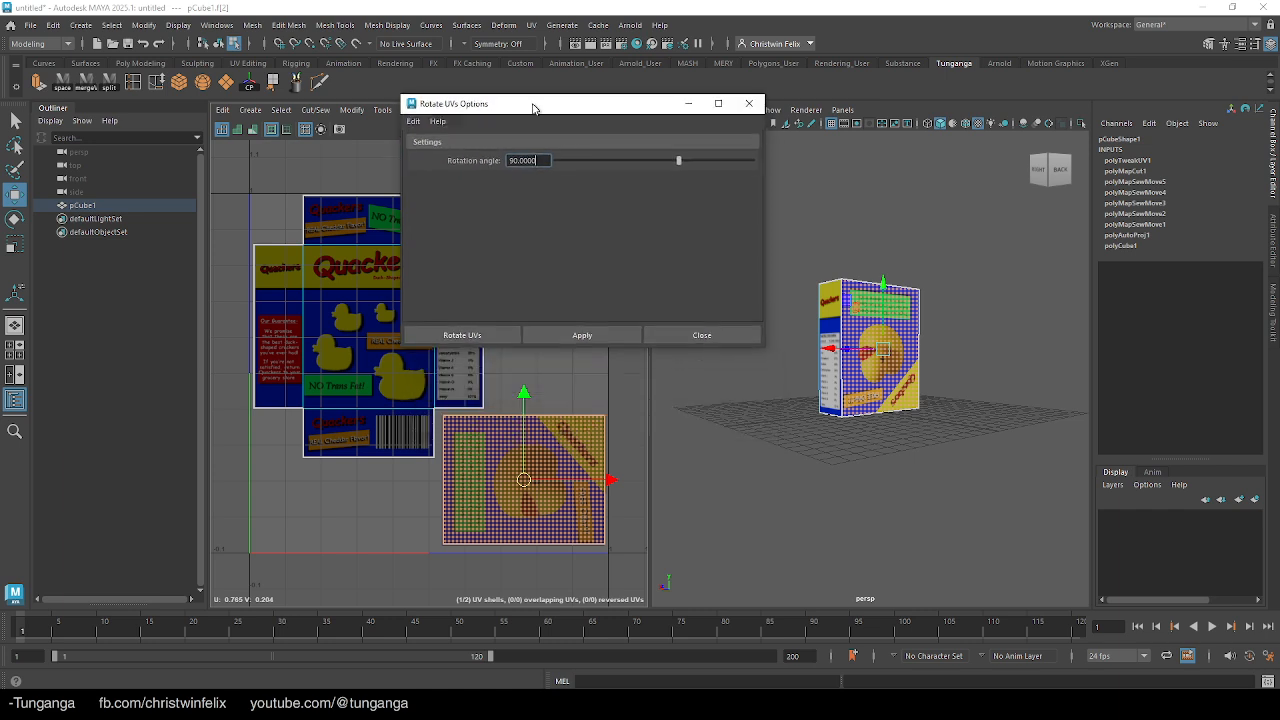
{"action": "left_click", "coordinate": [564, 336]}
{"action": "left_click", "coordinate": [564, 336]}
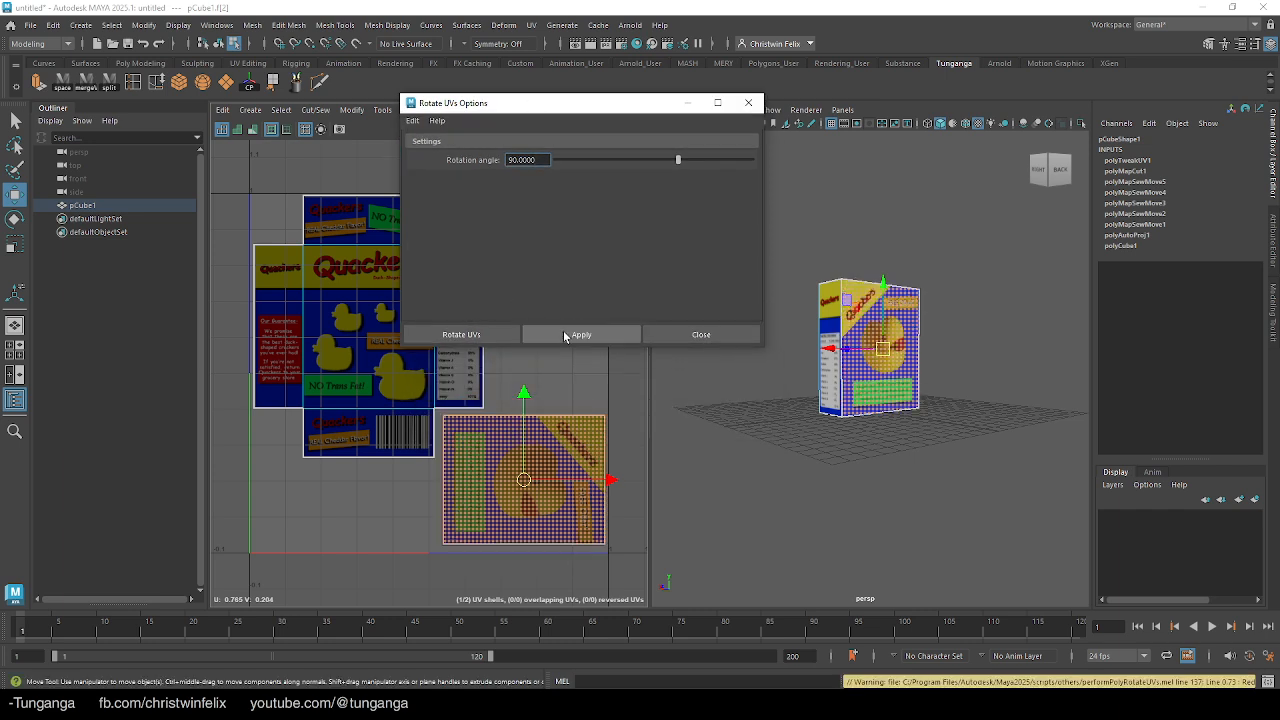
{"action": "left_click", "coordinate": [690, 337]}
- Return to object mode with the perspective view enlarged and add an Arnold Skydome Light to the scene
{"action": "right_click_drag", "start_coordinate": [857, 315], "coordinate": [900, 288]}
{"action": "left_click_drag", "start_coordinate": [905, 310], "coordinate": [958, 328], "text": "alt"}
{"action": "key", "text": "space"}
{"action": "left_click_drag", "start_coordinate": [831, 331], "coordinate": [737, 336], "text": "alt"}
{"action": "key", "text": "q"}
{"action": "right_click_drag", "start_coordinate": [852, 314], "coordinate": [697, 334], "text": "alt"}
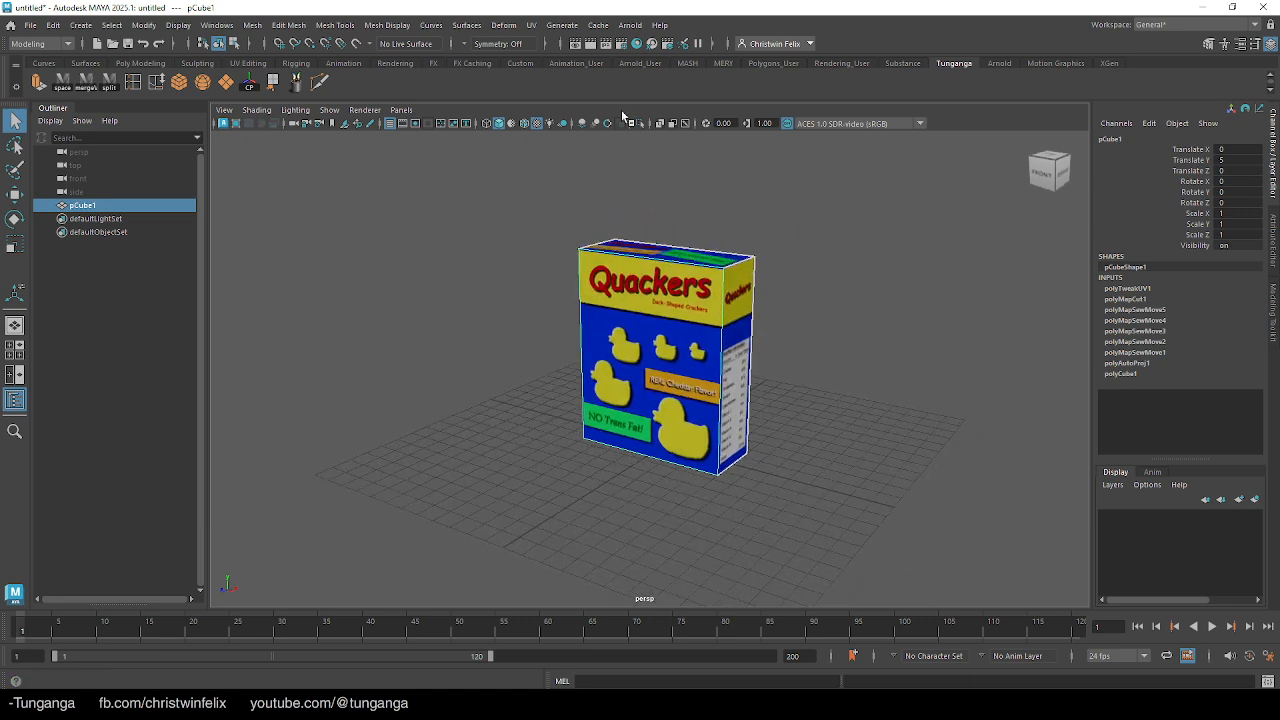
{"action": "left_click", "coordinate": [630, 25]}
{"action": "mouse_move", "coordinate": [698, 111]}
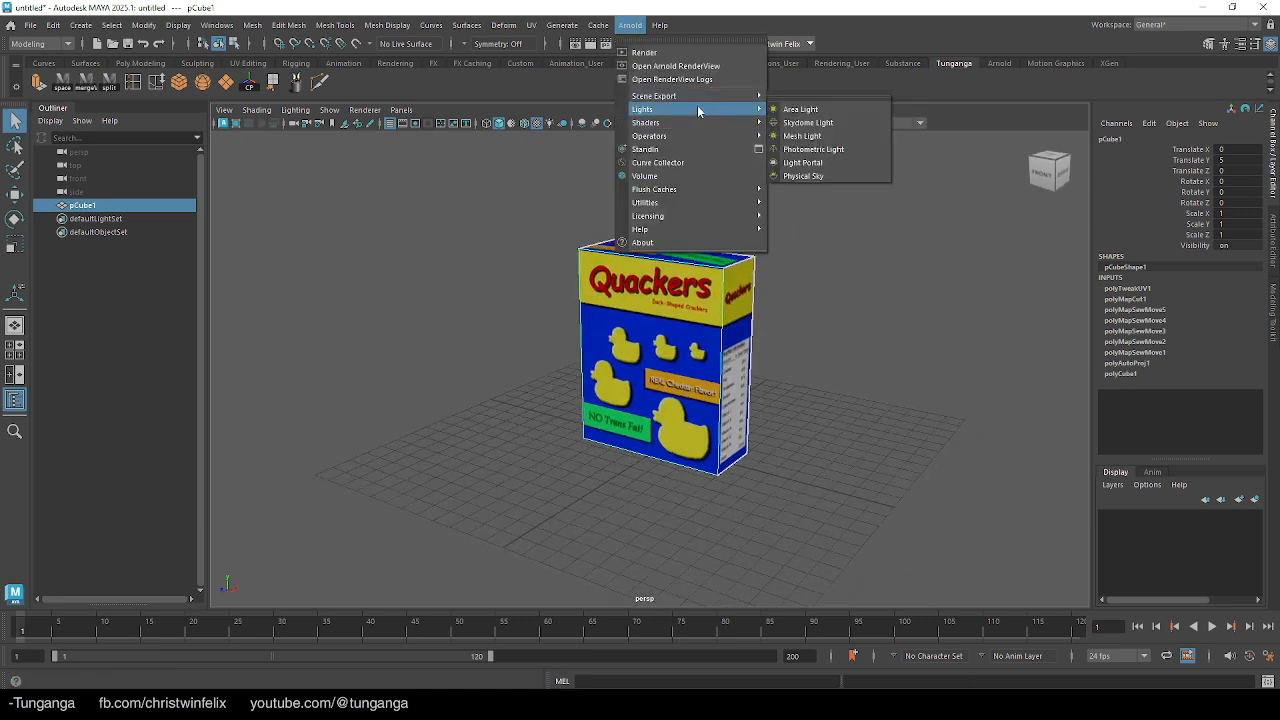
{"action": "left_click", "coordinate": [808, 122]}
- Frame the front of the box and render a preview of it in Arnold RenderView
{"action": "right_click_drag", "start_coordinate": [814, 254], "coordinate": [1051, 246], "text": "alt"}
{"action": "left_click_drag", "start_coordinate": [1051, 246], "coordinate": [799, 321], "text": "alt"}
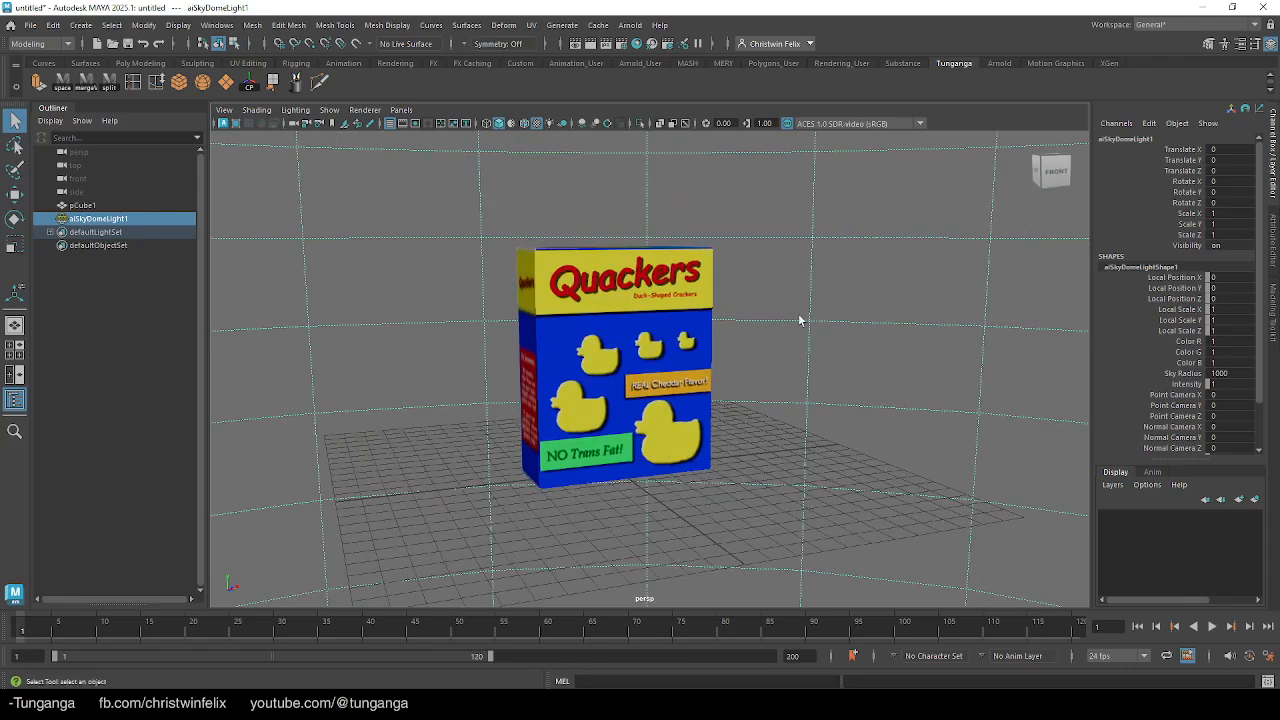
{"action": "left_click", "coordinate": [590, 43]}
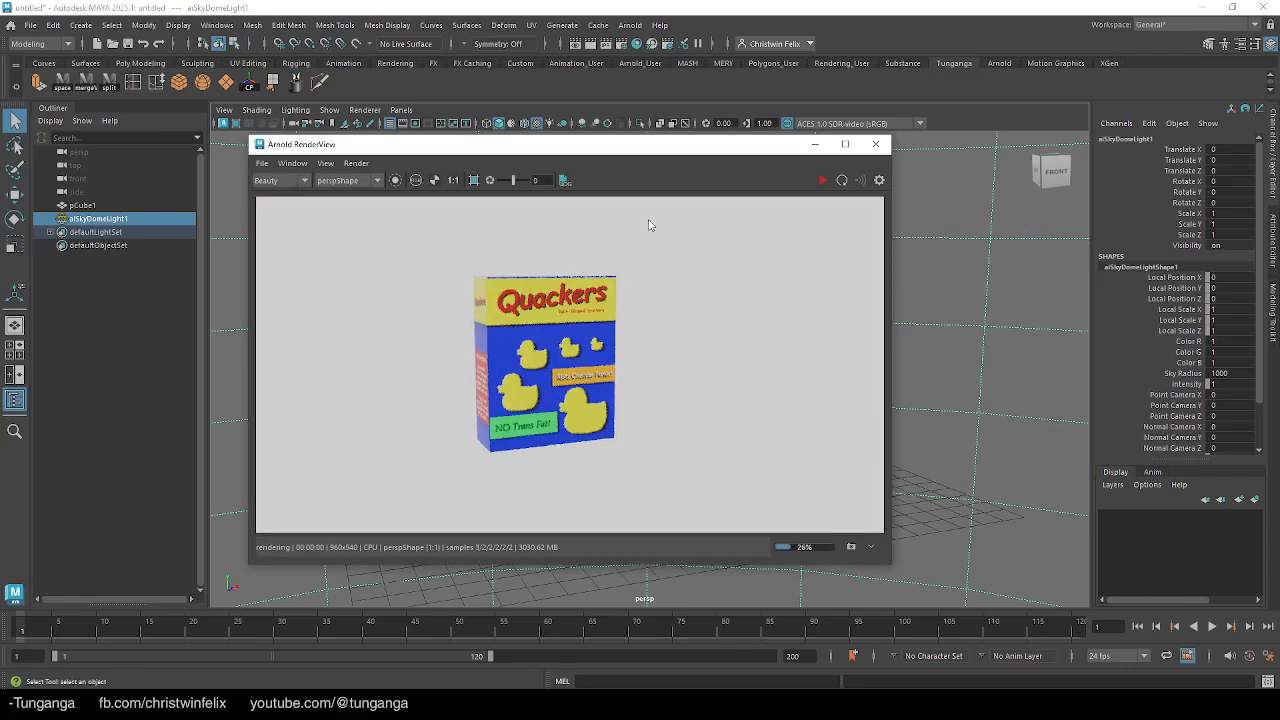
{"action": "left_click", "coordinate": [875, 144]}
- Frame the box for the camera, switch to the Animation menu set and create a clockwise turntable
{"action": "scroll", "coordinate": [714, 327], "scroll_direction": "up", "scroll_amount": 3}
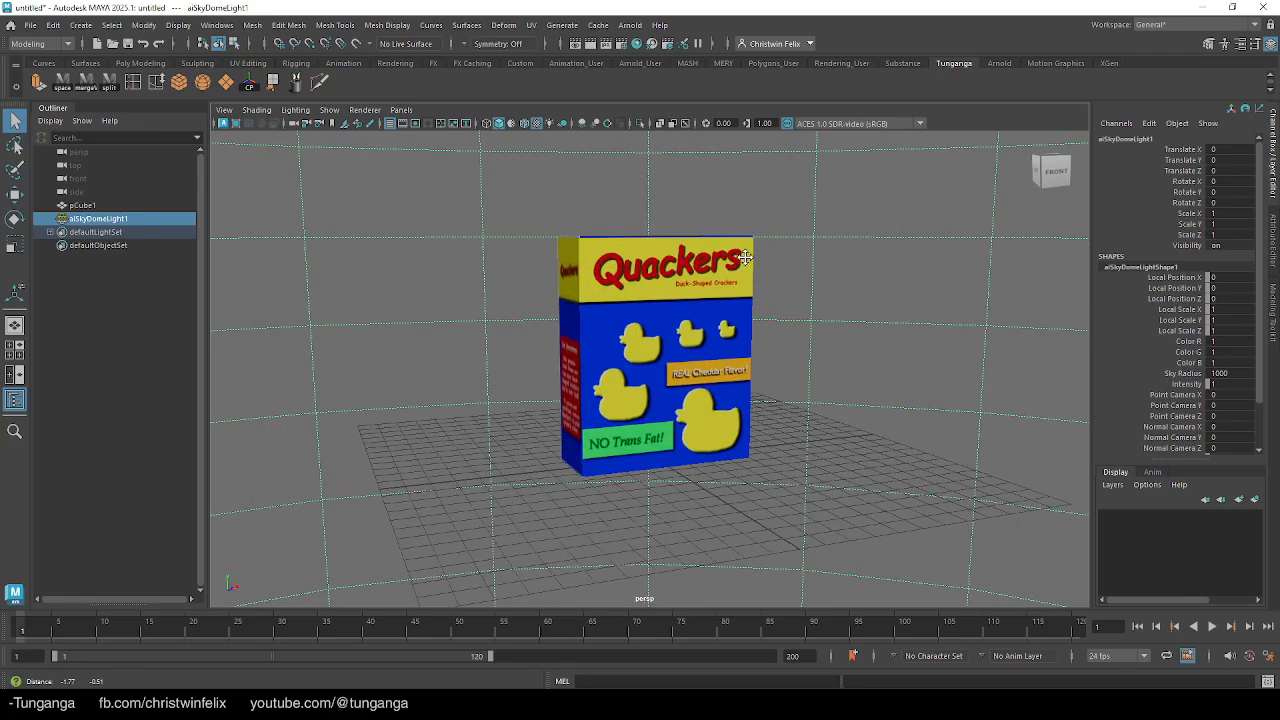
{"action": "left_click_drag", "start_coordinate": [714, 327], "coordinate": [712, 332], "text": "alt"}
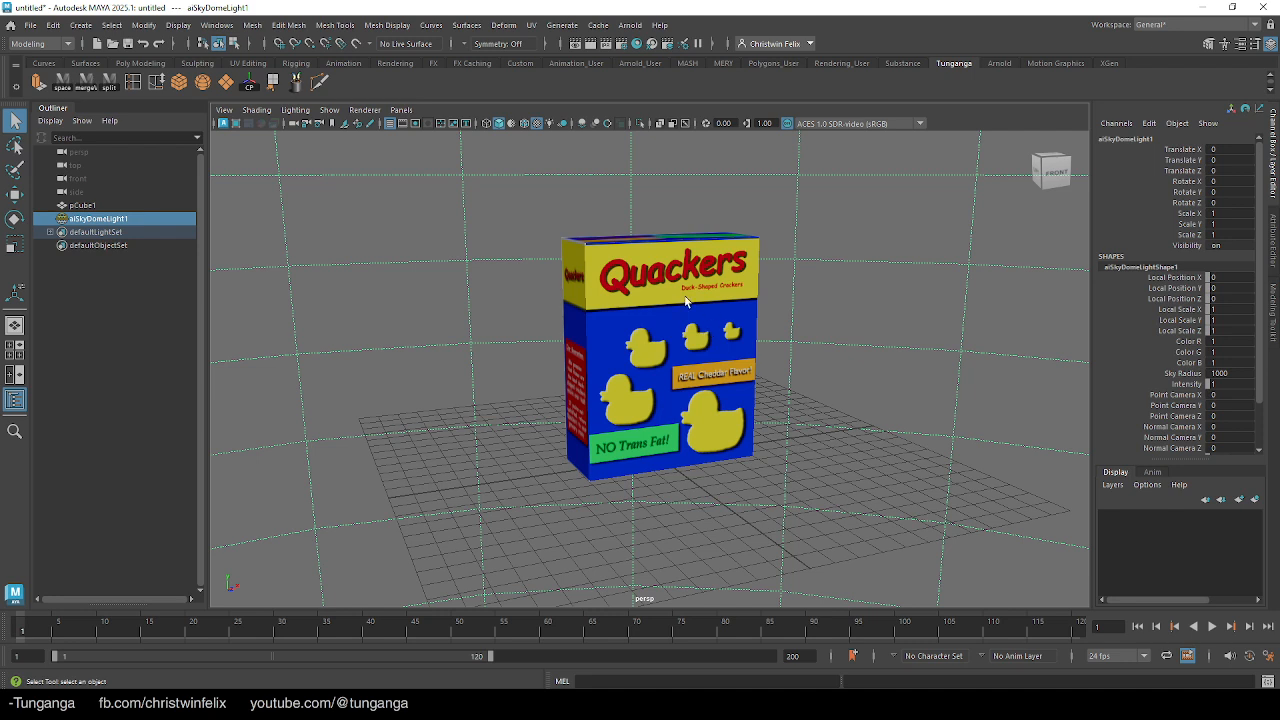
{"action": "left_click", "coordinate": [38, 44]}
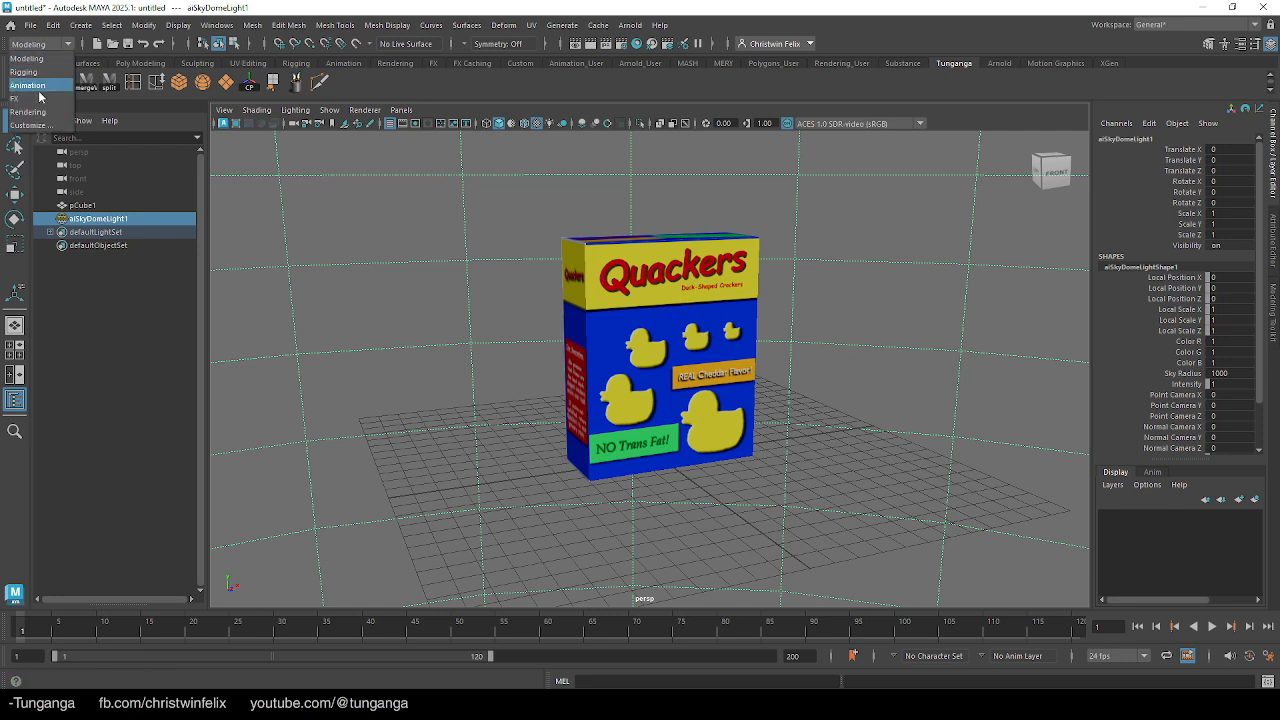
{"action": "left_click", "coordinate": [30, 86]}
{"action": "left_click", "coordinate": [349, 25]}
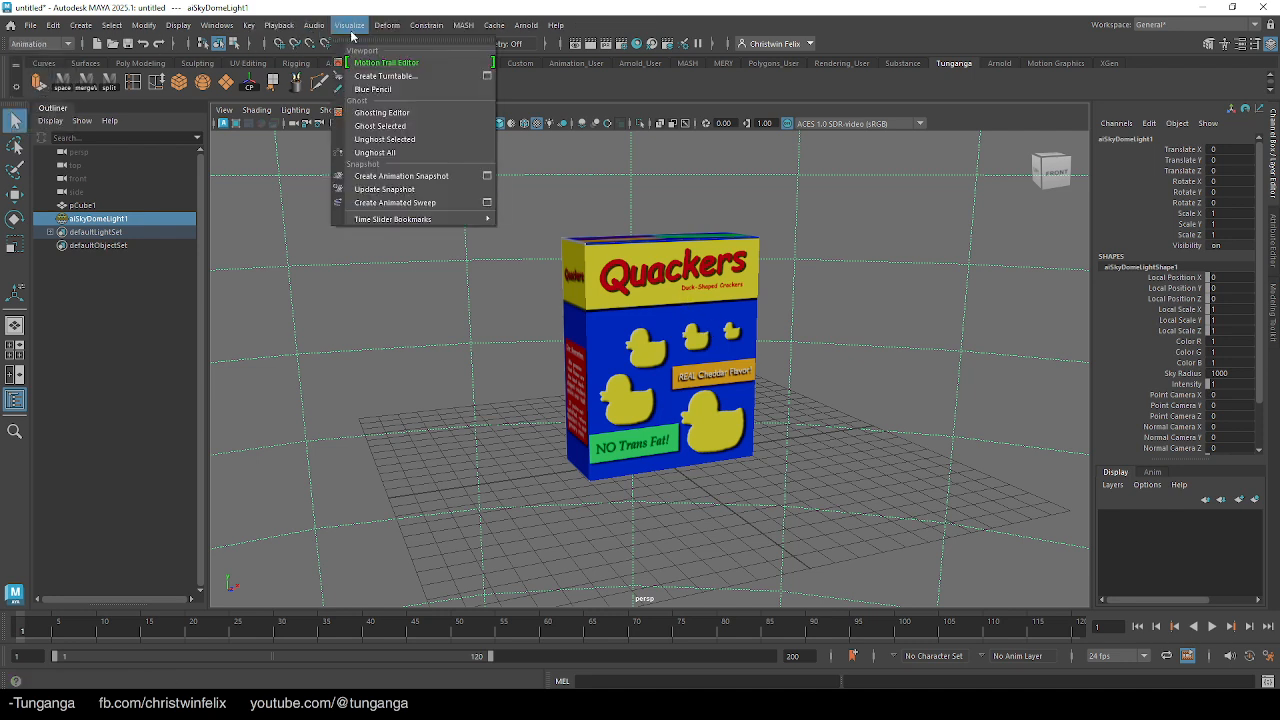
{"action": "left_click", "coordinate": [485, 76]}
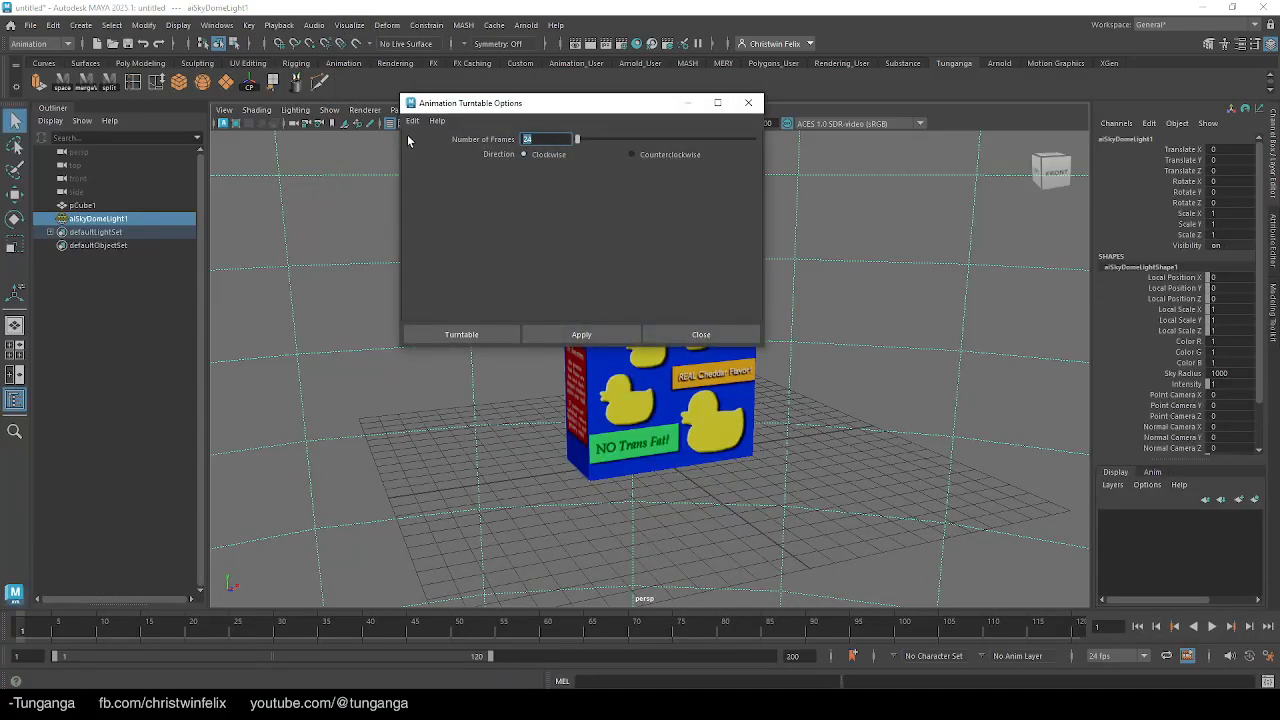
{"action": "type", "text": "60"}
{"action": "left_click", "coordinate": [462, 335]}
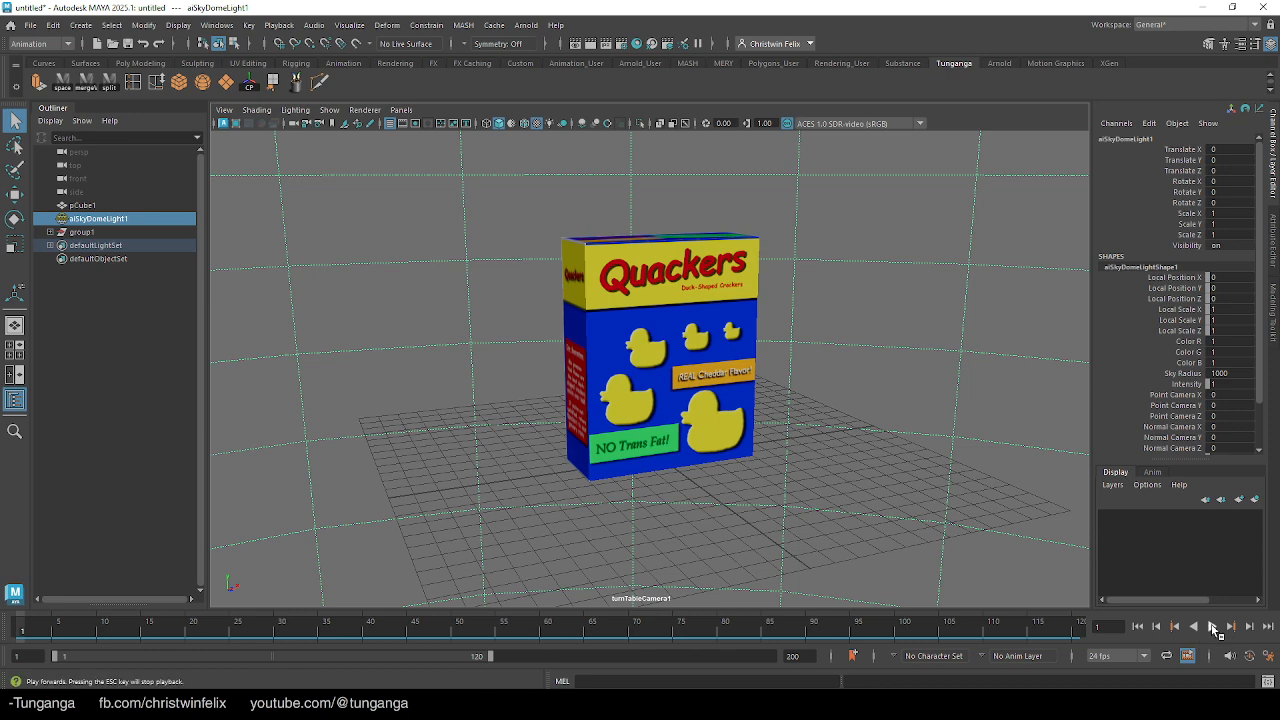
- Extend the playback range to frame 200 and preview the turntable animation from the first frame
{"action": "left_click", "coordinate": [1213, 627]}
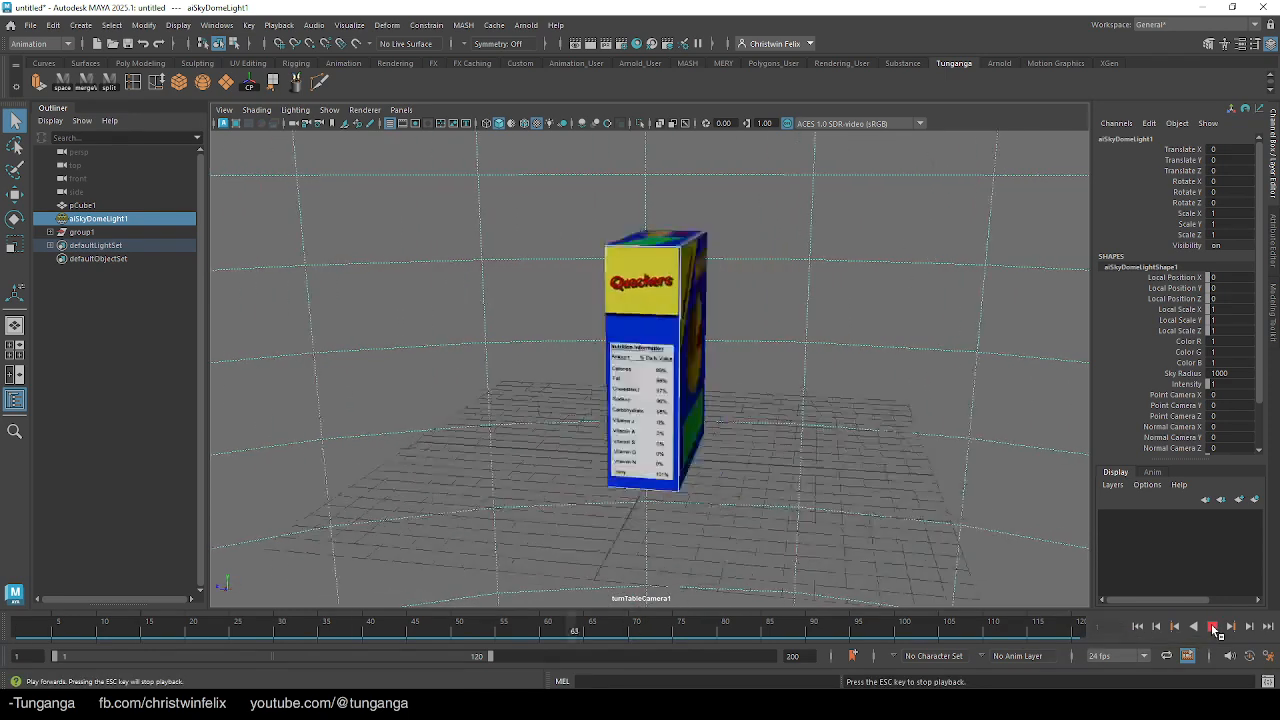
{"action": "left_click", "coordinate": [1213, 627]}
{"action": "left_click_drag", "start_coordinate": [490, 656], "coordinate": [807, 654]}
{"action": "left_click", "coordinate": [22, 625]}
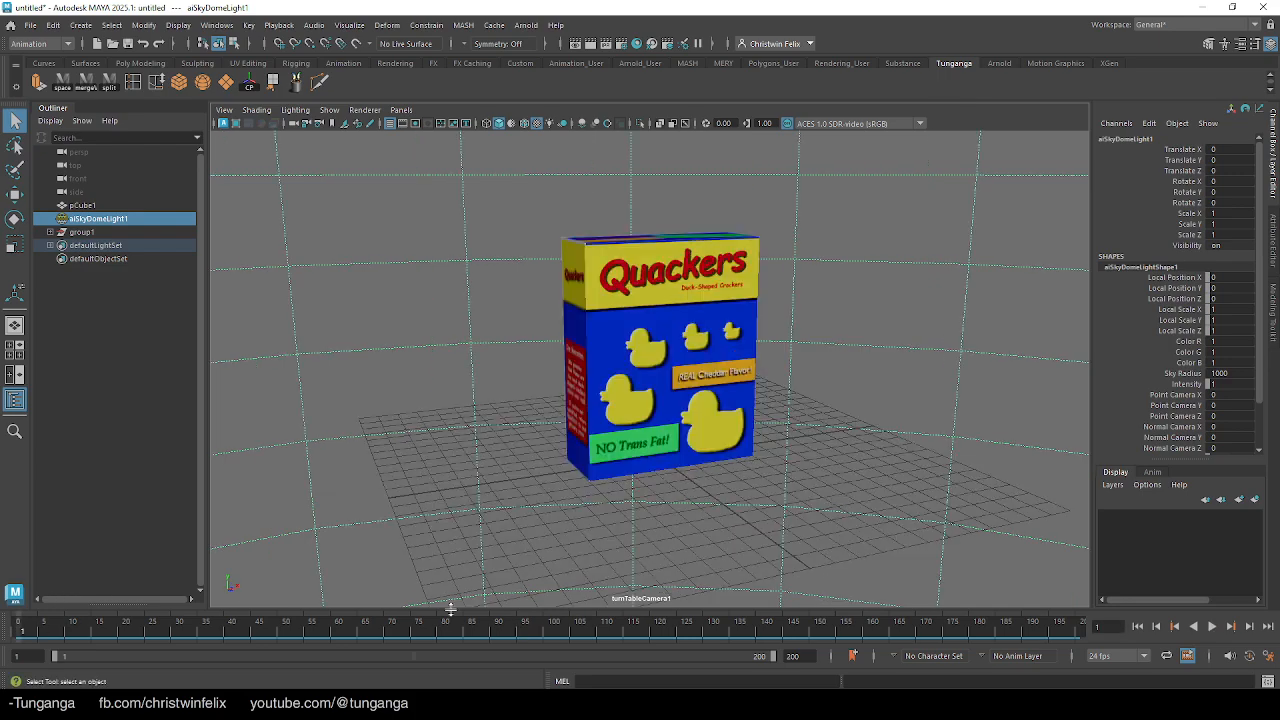
{"action": "left_click", "coordinate": [1213, 627]}
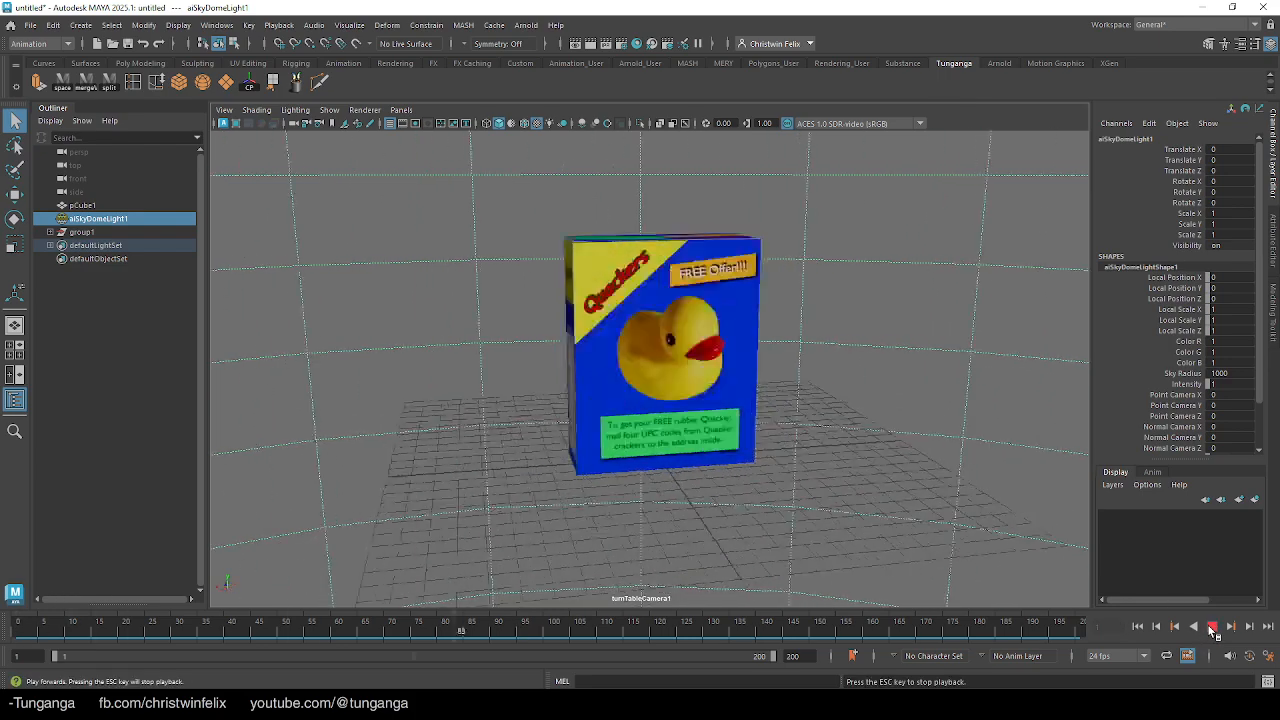
{"action": "left_click", "coordinate": [1210, 627]}
{"action": "mouse_move", "coordinate": [14, 622]}
{"action": "left_mouse_down"}
{"action": "mouse_move", "coordinate": [3, 622]}
{"action": "mouse_move", "coordinate": [871, 631]}
{"action": "mouse_move", "coordinate": [11, 631]}
{"action": "left_mouse_up"}
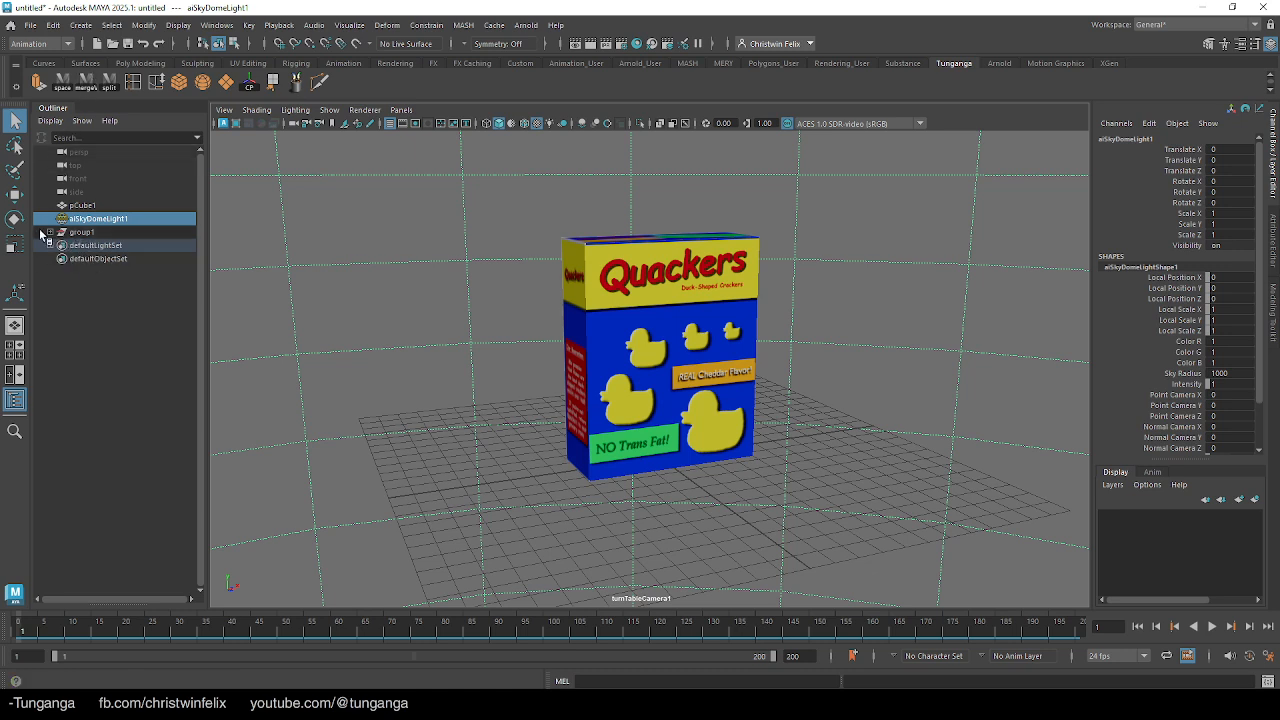
- Delete the turntable camera inside group1 and select the box
{"action": "left_click", "coordinate": [48, 232]}
{"action": "left_click", "coordinate": [105, 246]}
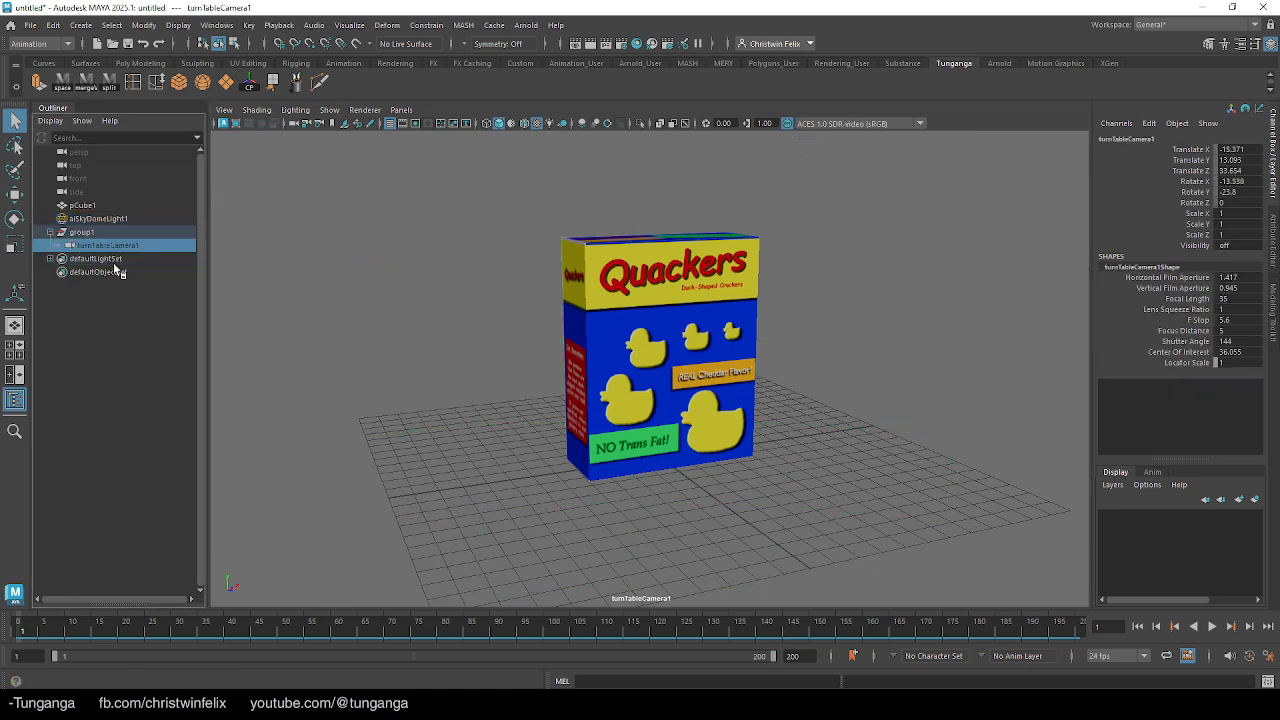
{"action": "key", "text": "Delete"}
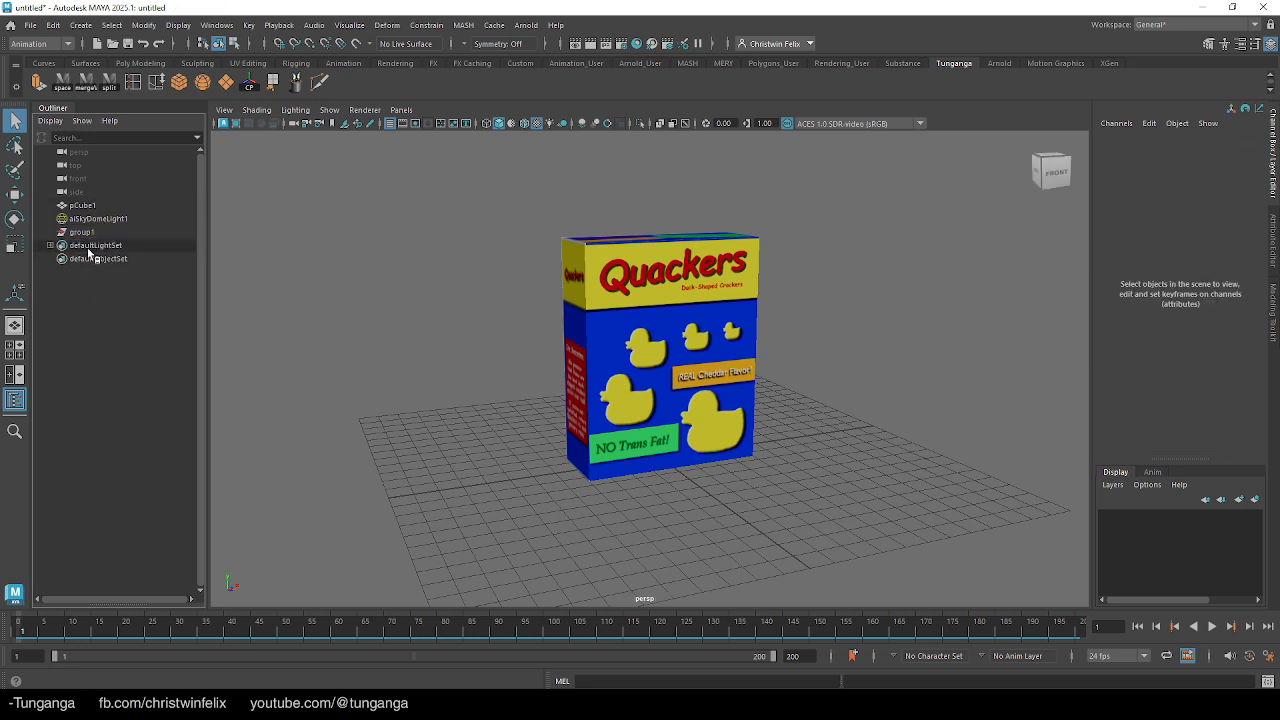
{"action": "left_click_drag", "start_coordinate": [93, 625], "coordinate": [20, 625]}
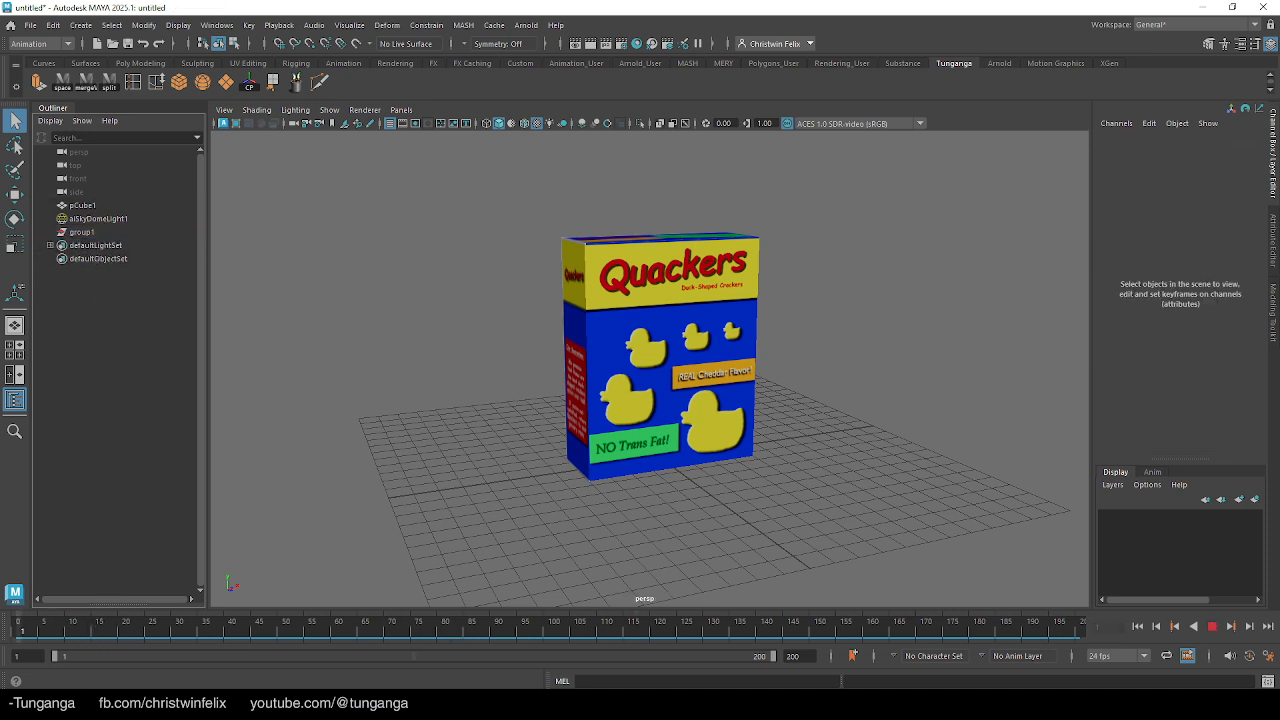
{"action": "left_click", "coordinate": [637, 292]}
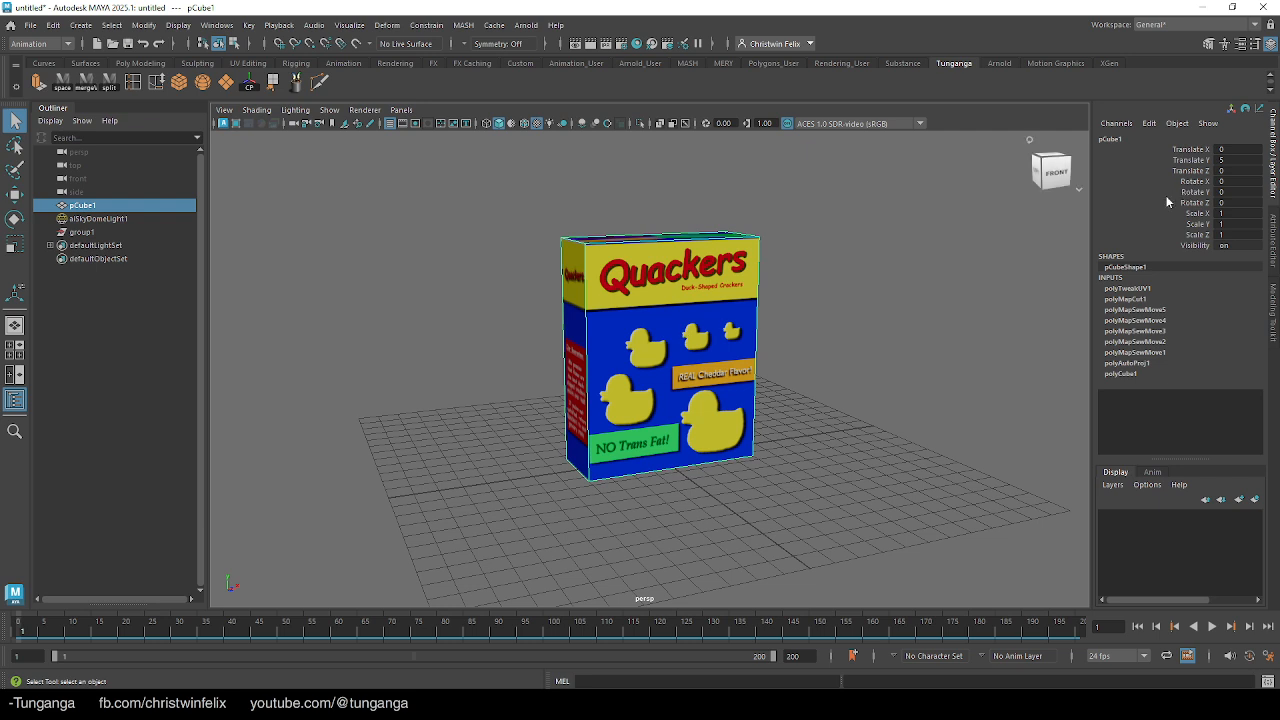
{"action": "key", "text": "e"}
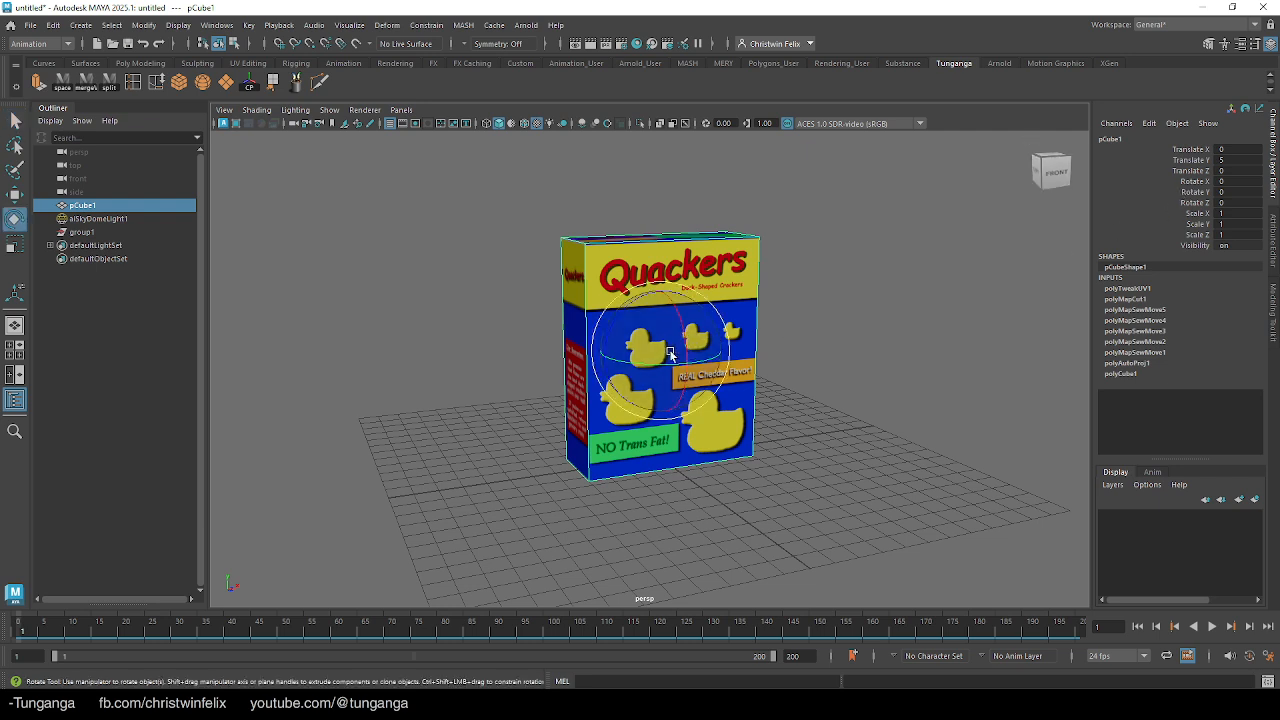
{"action": "mouse_move", "coordinate": [650, 366]}
{"action": "left_mouse_down"}
{"action": "mouse_move", "coordinate": [679, 364]}
{"action": "mouse_move", "coordinate": [650, 364]}
{"action": "left_mouse_up"}
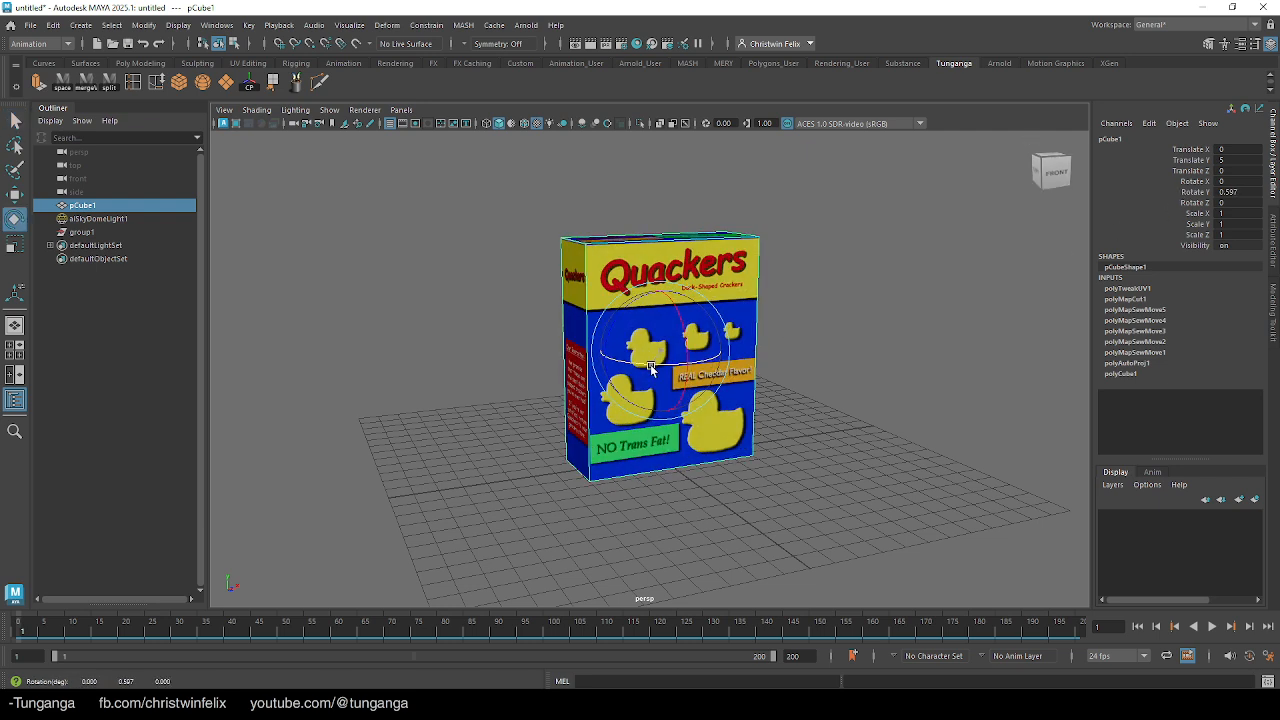
{"action": "key", "text": "ctrl+z"}
{"action": "key", "text": "q"}
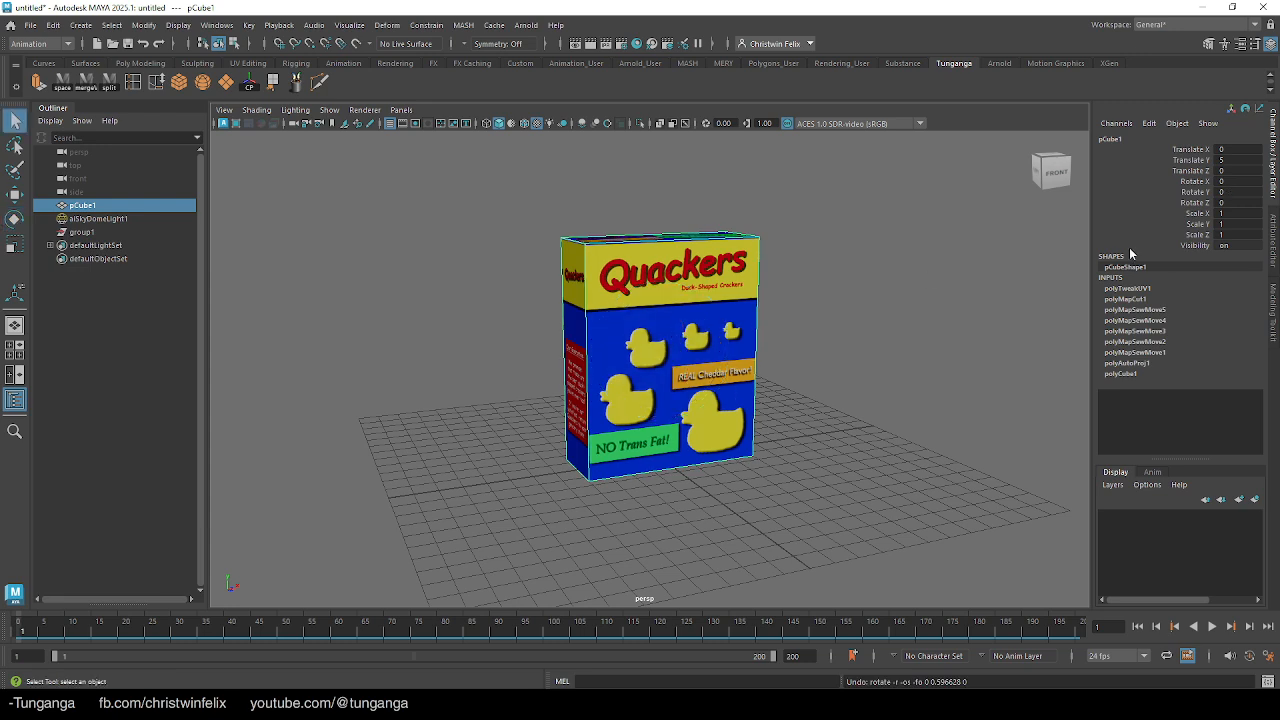
- Set a key on the box's Rotate Y channel at frame 1 and move the current time to frame 160
{"action": "left_click", "coordinate": [1193, 193]}
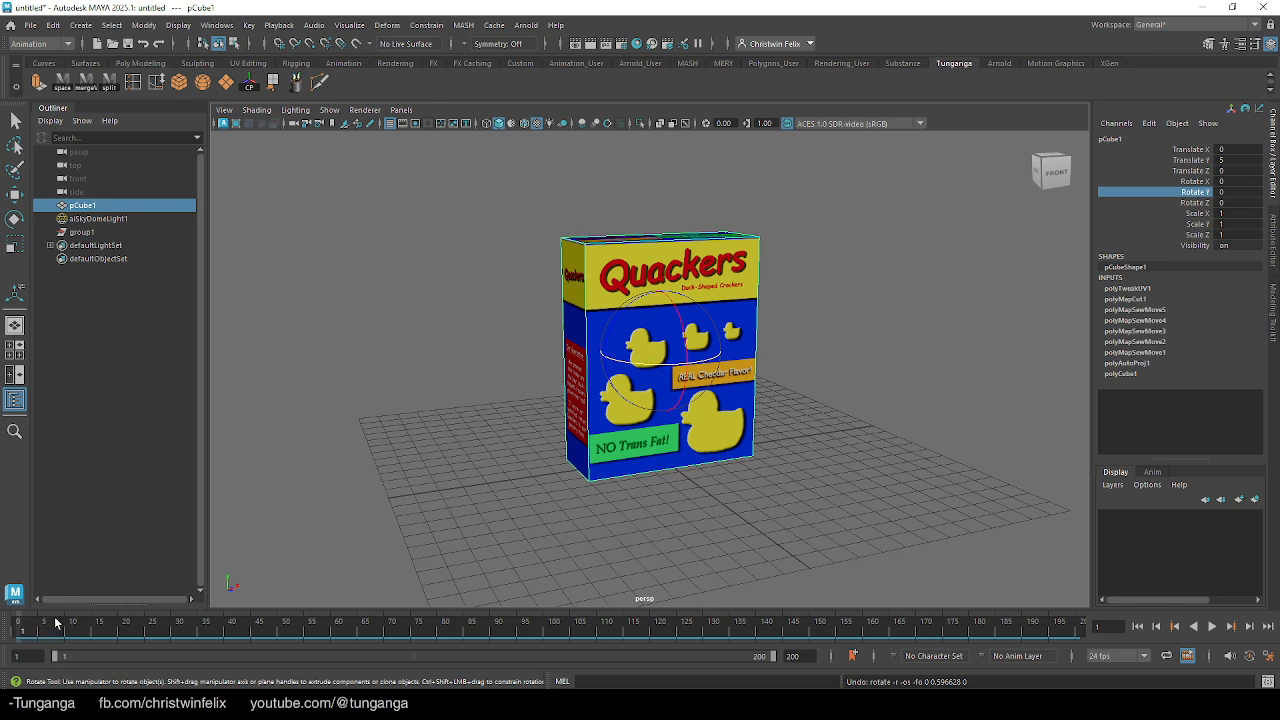
{"action": "right_click", "coordinate": [1195, 195]}
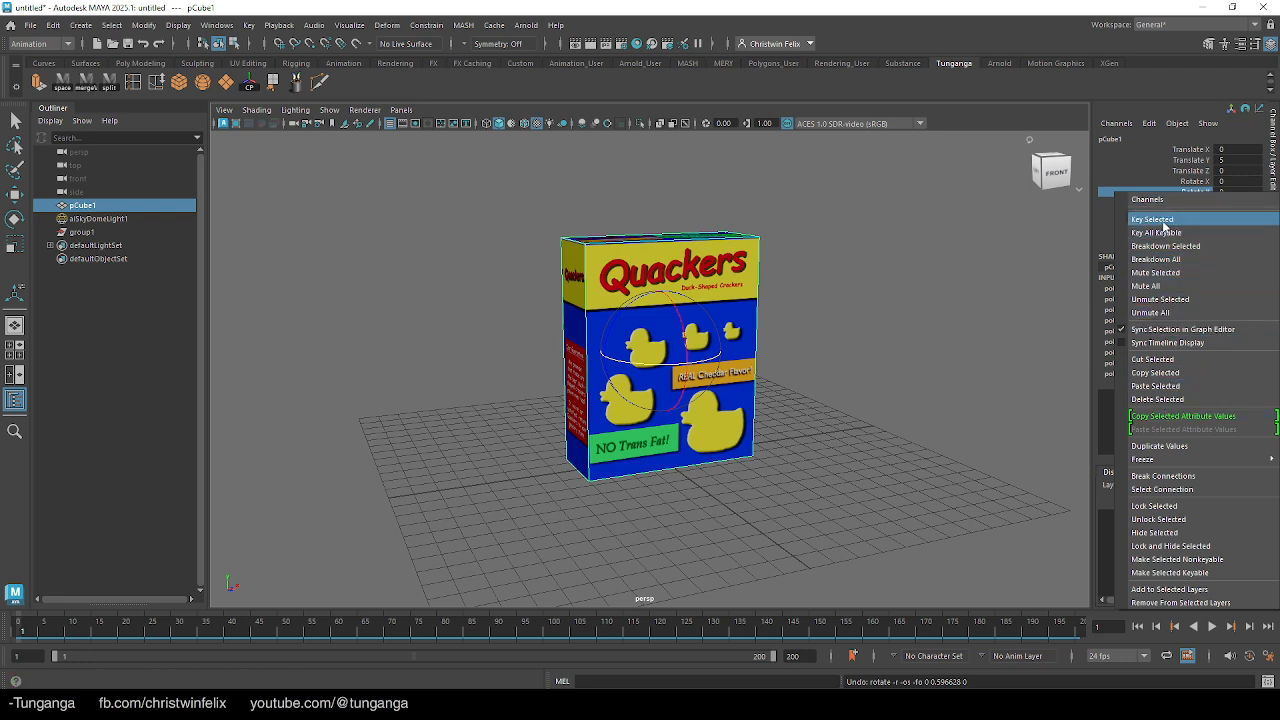
{"action": "left_click", "coordinate": [1160, 220]}
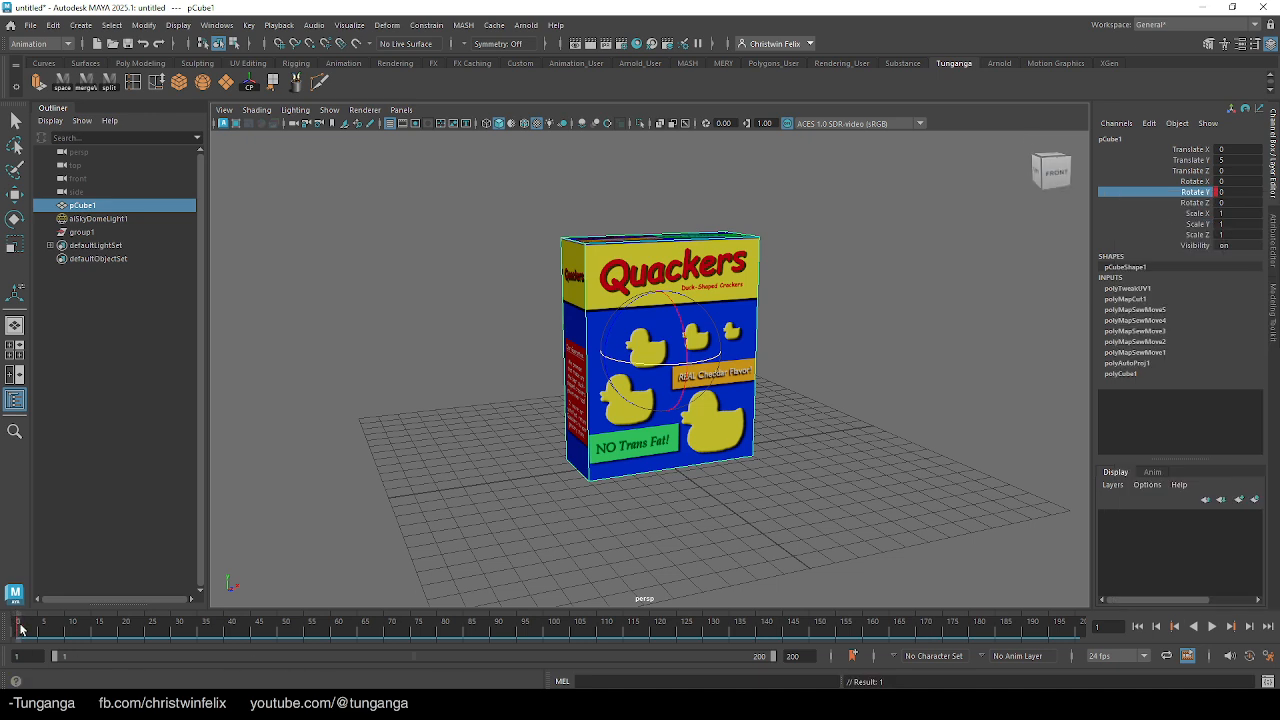
{"action": "left_click_drag", "start_coordinate": [366, 638], "coordinate": [866, 640]}
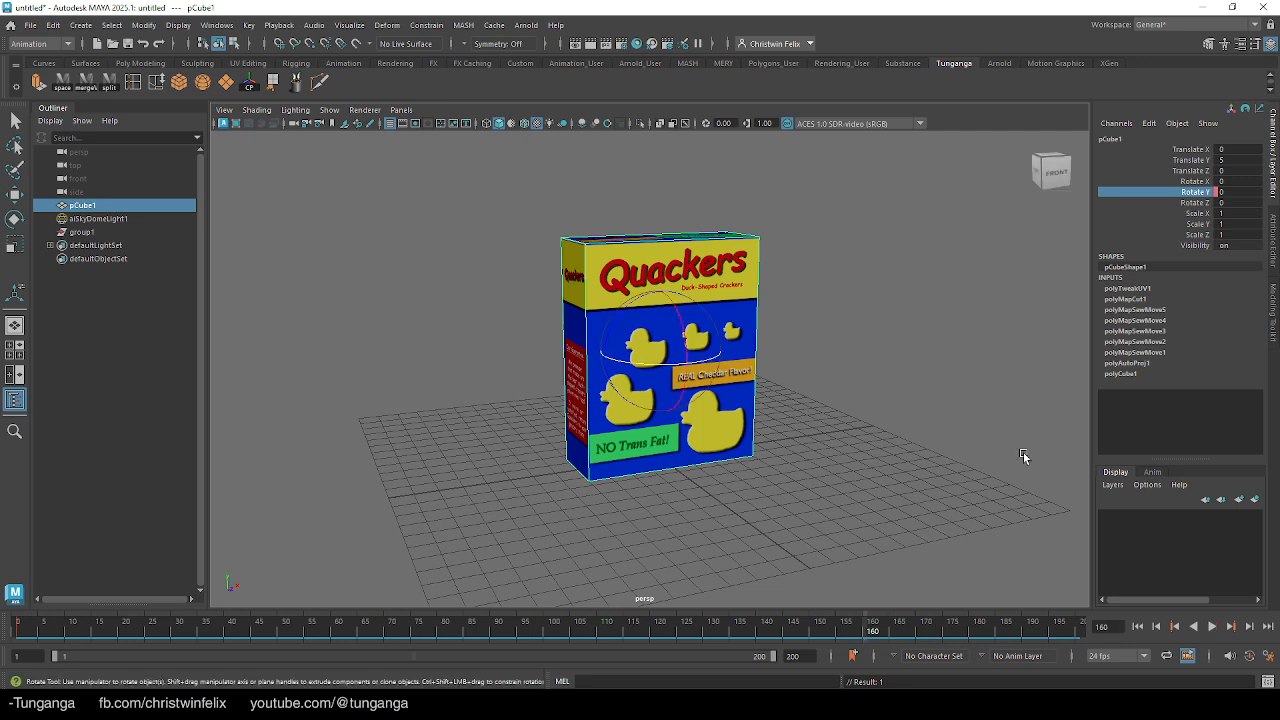
- Set the box's Rotate Y to 360, key that channel at frame 160 and return to frame 1
{"action": "double_click", "coordinate": [1226, 192]}
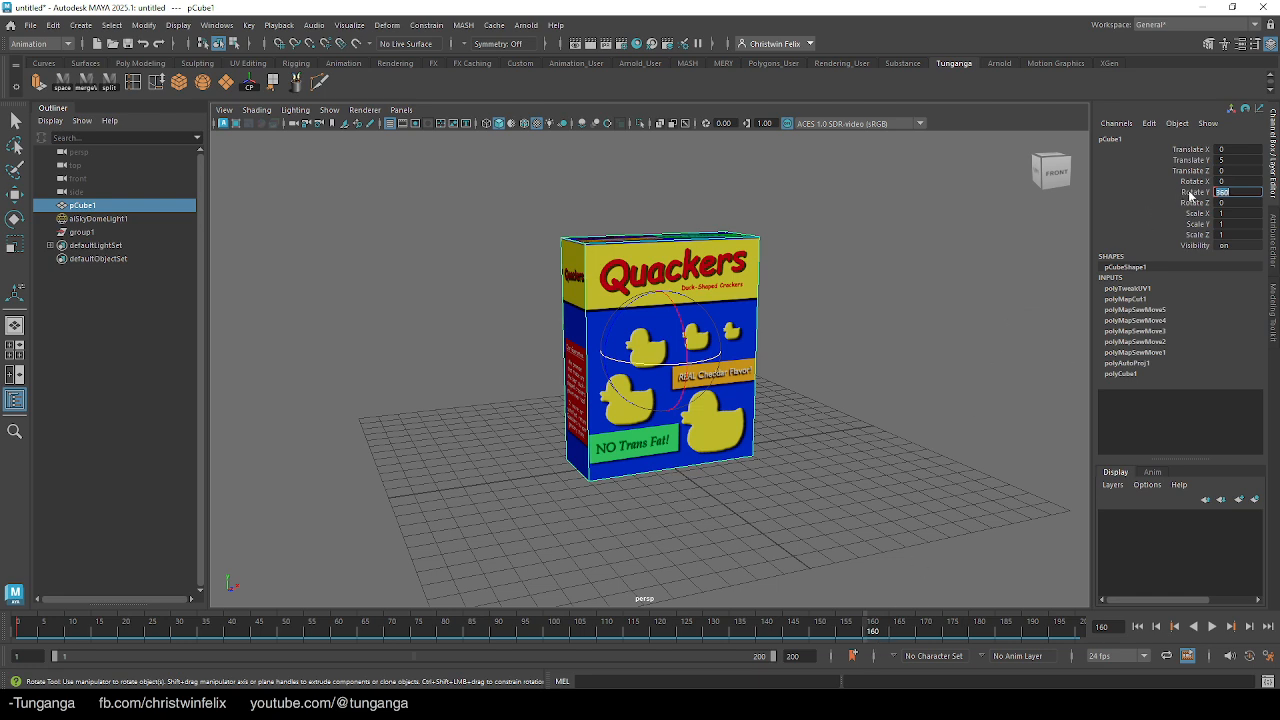
{"action": "right_click", "coordinate": [1188, 196]}
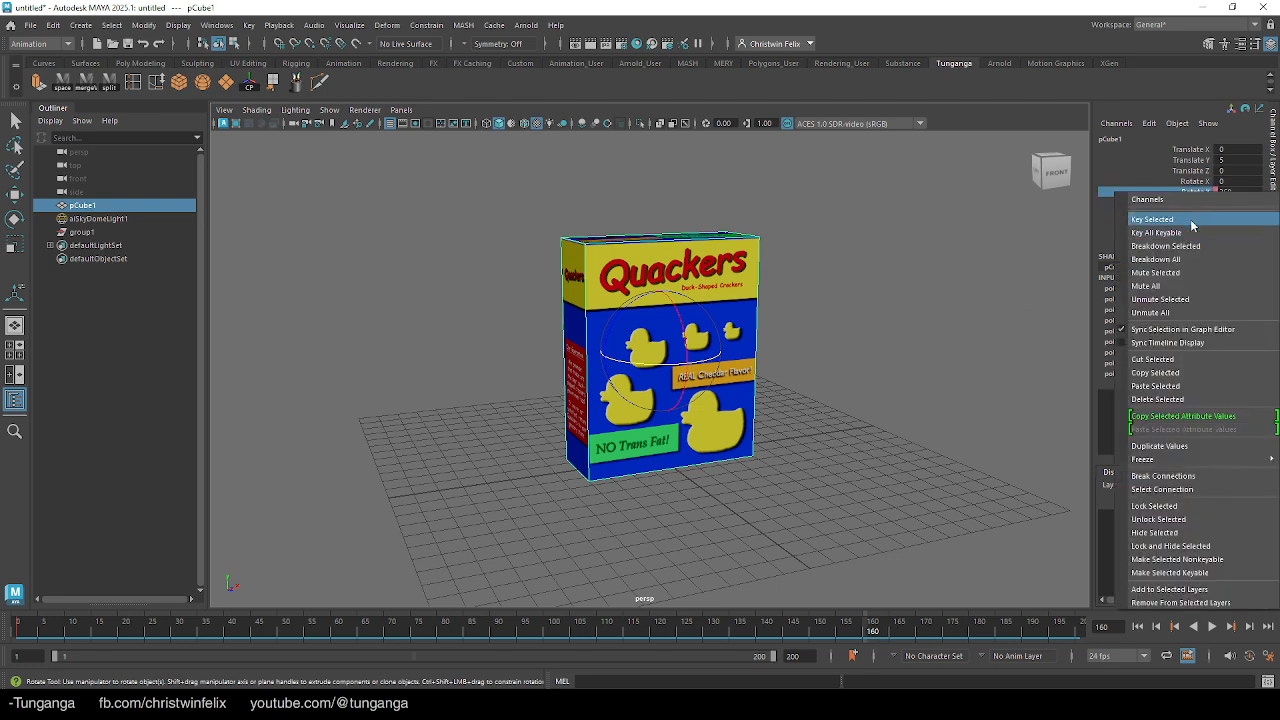
{"action": "left_click", "coordinate": [1193, 219]}
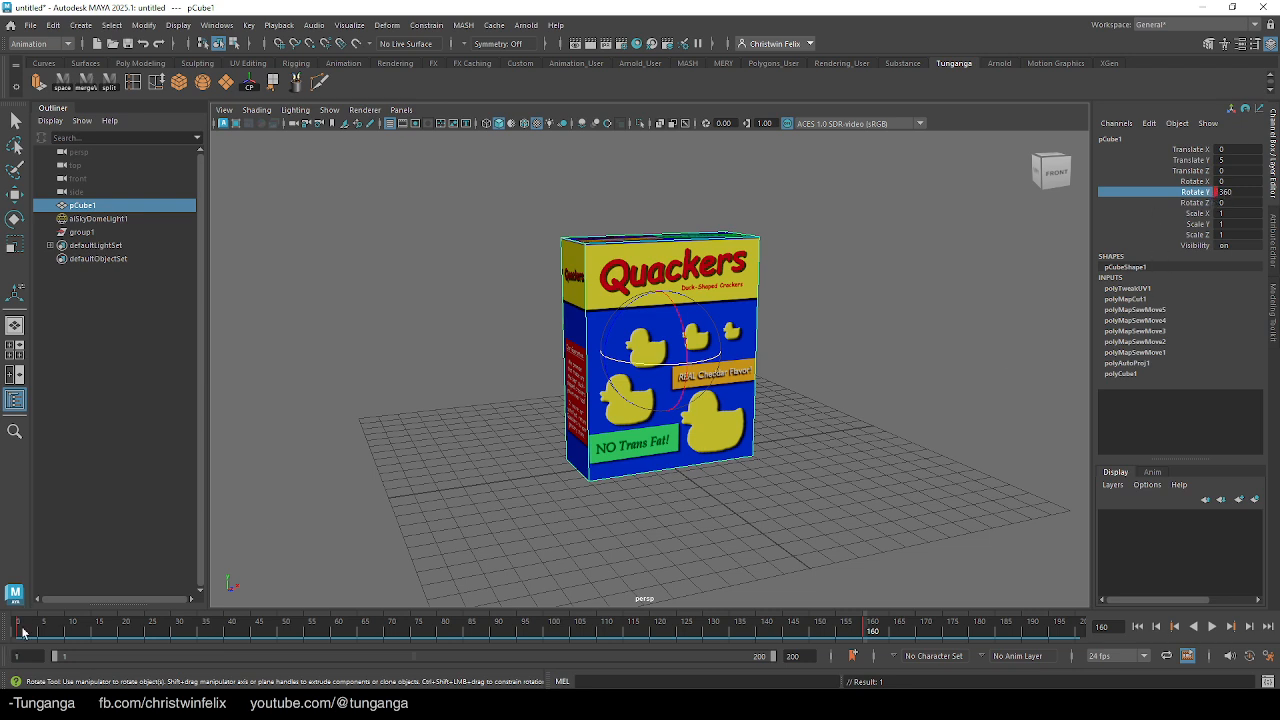
{"action": "mouse_move", "coordinate": [22, 630]}
{"action": "left_mouse_down"}
{"action": "mouse_move", "coordinate": [857, 634]}
{"action": "mouse_move", "coordinate": [20, 634]}
{"action": "left_mouse_up"}
- Open the Graph Editor on the box's Rotate Y curve and try adjusting the tangents of its first and last keys
{"action": "left_click", "coordinate": [47, 45]}
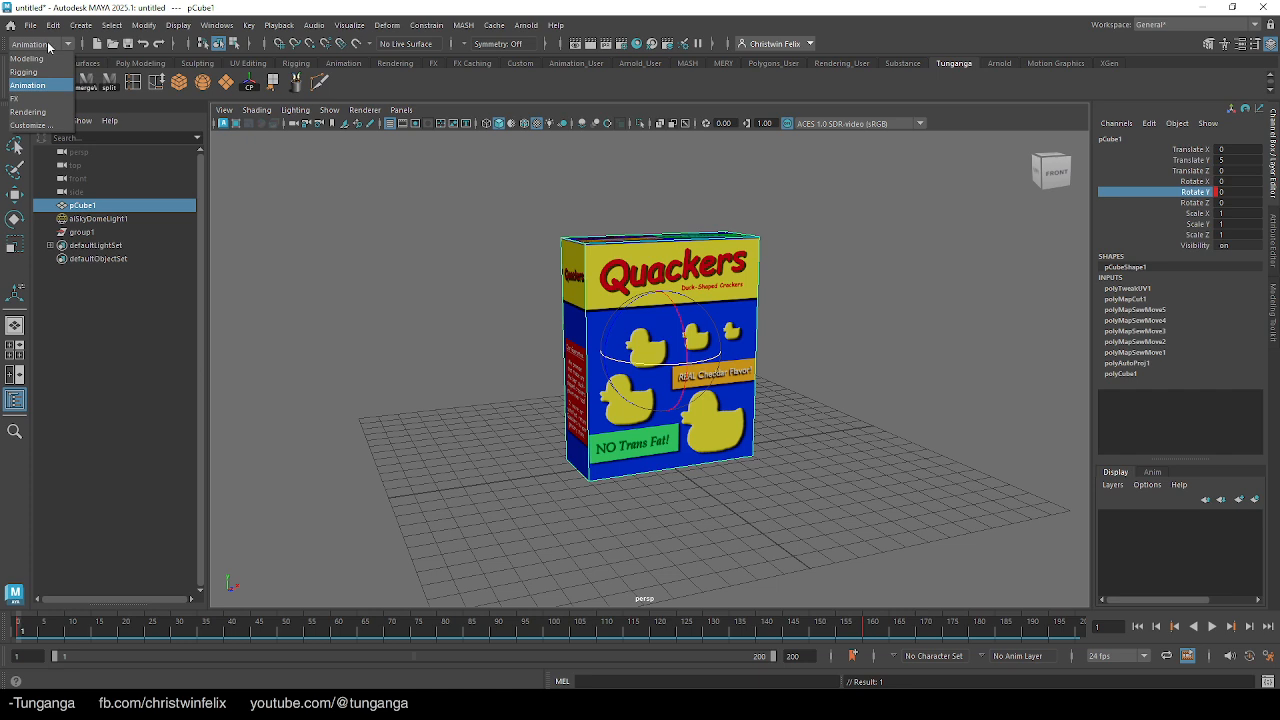
{"action": "left_click", "coordinate": [176, 27]}
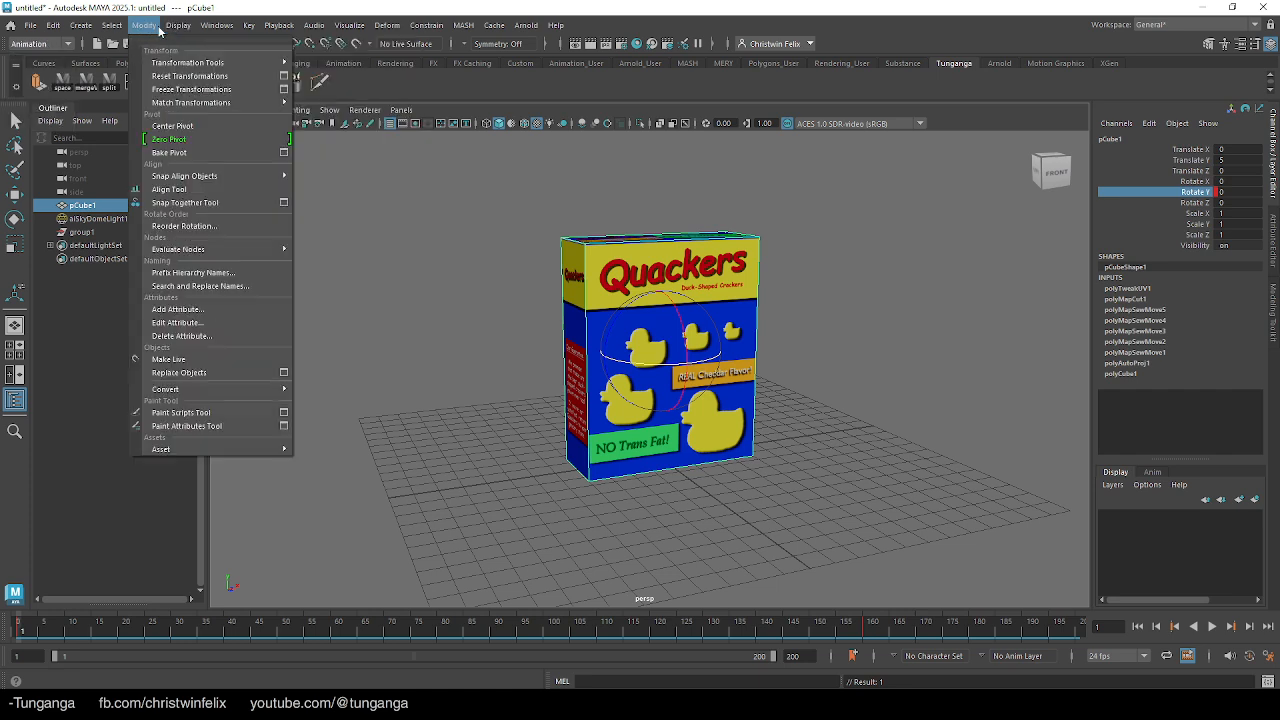
{"action": "mouse_move", "coordinate": [326, 119]}
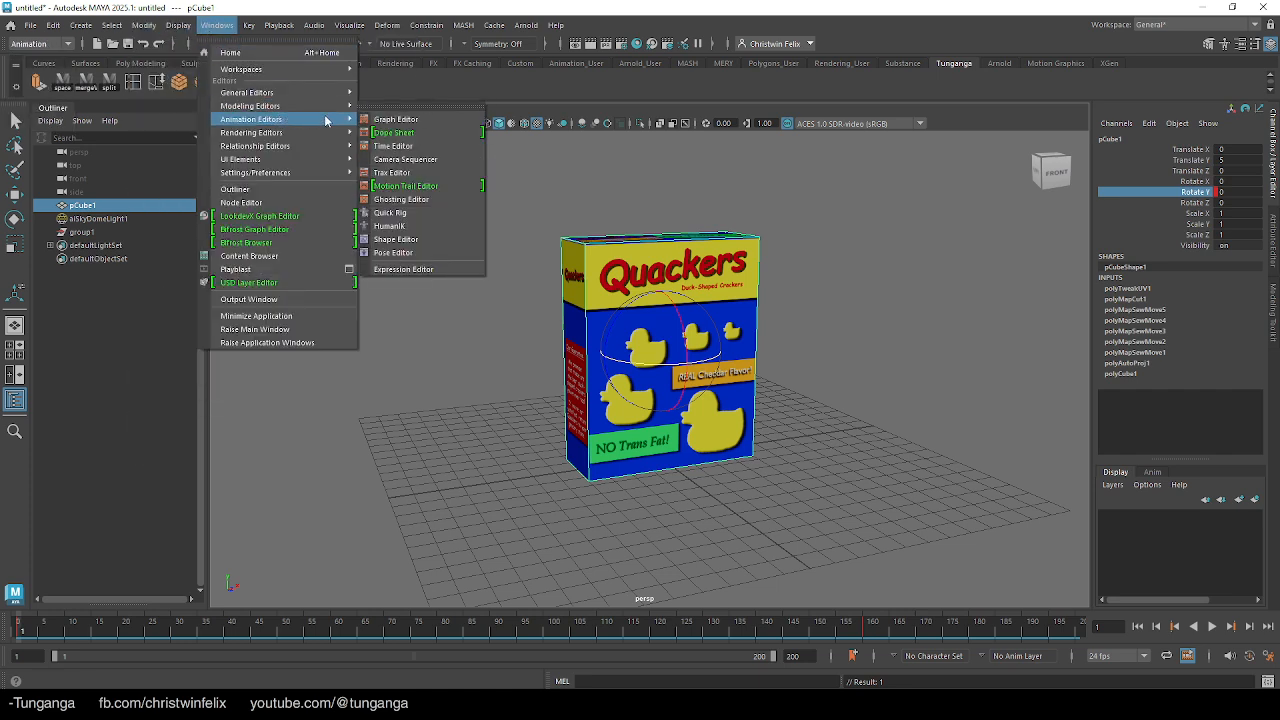
{"action": "left_click", "coordinate": [430, 121]}
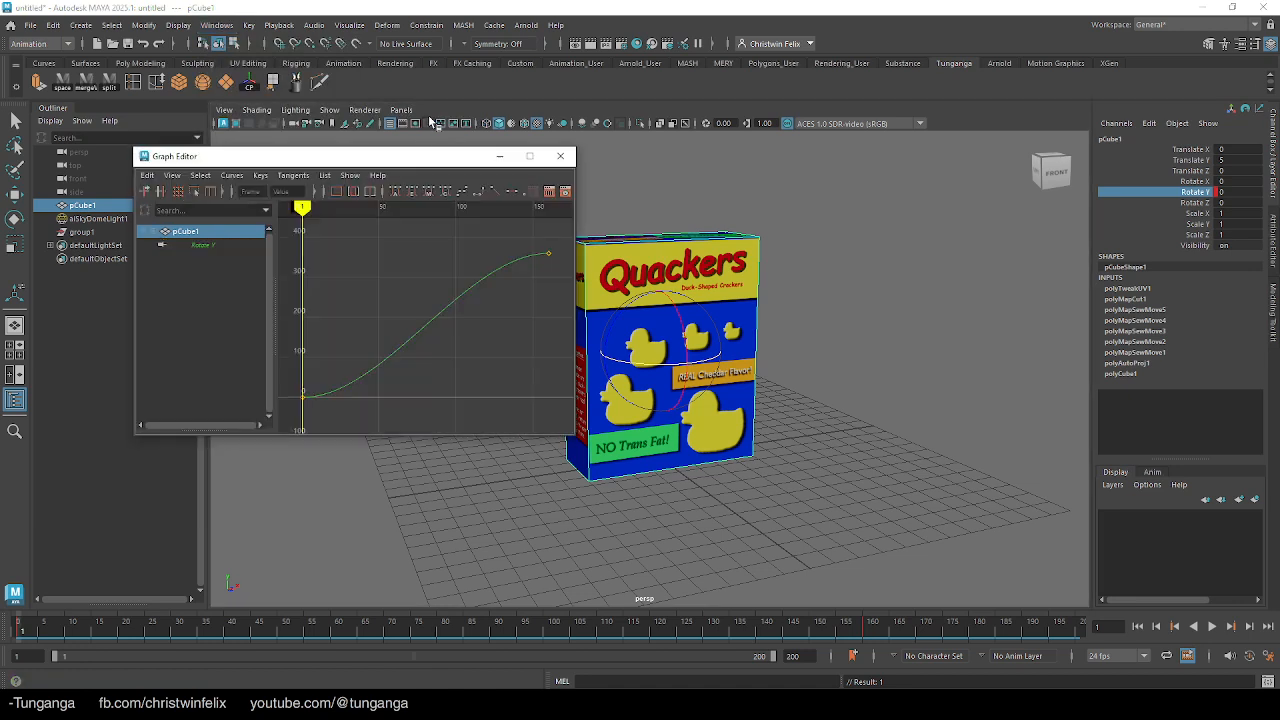
{"action": "left_click", "coordinate": [303, 399]}
{"action": "left_click_drag", "start_coordinate": [322, 396], "coordinate": [346, 396]}
{"action": "left_click", "coordinate": [547, 255]}
{"action": "left_click_drag", "start_coordinate": [529, 255], "coordinate": [396, 256]}
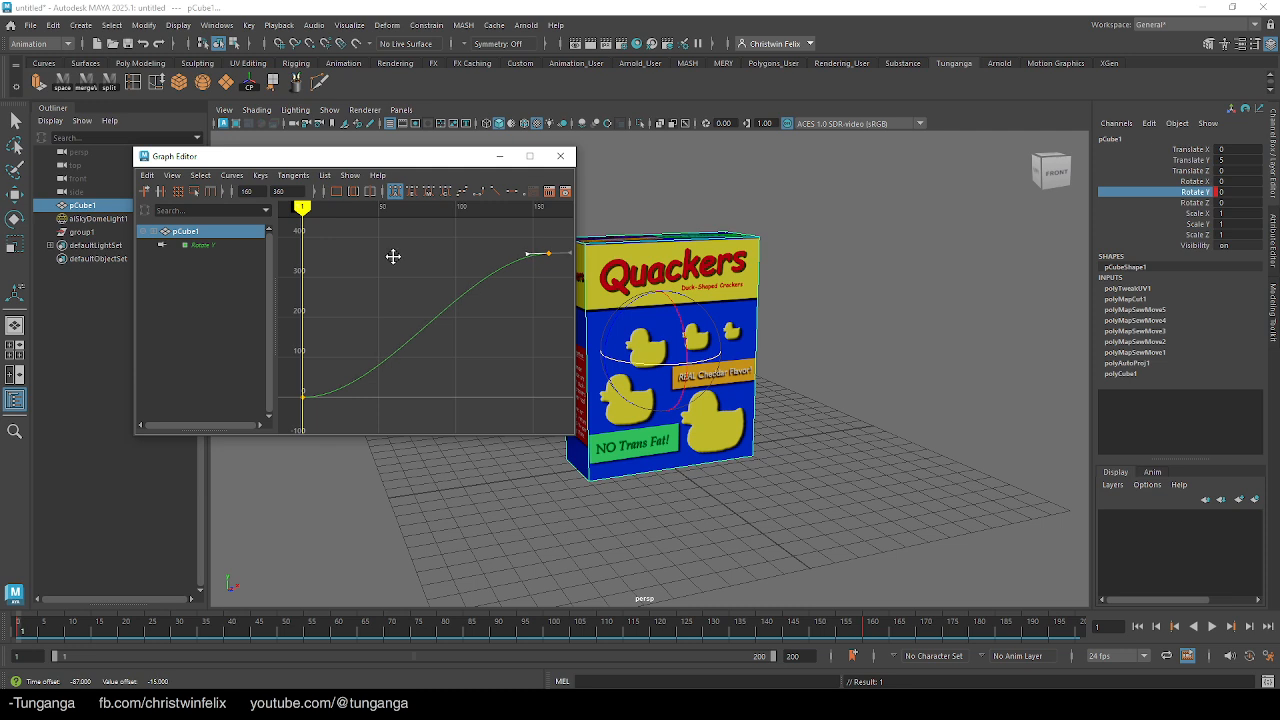
- Key all of the box's channels at frame 82, steepen the Rotate Y curve's tangents at that key and close the Graph Editor
{"action": "left_click", "coordinate": [413, 207]}
{"action": "left_click_drag", "start_coordinate": [413, 207], "coordinate": [427, 207]}
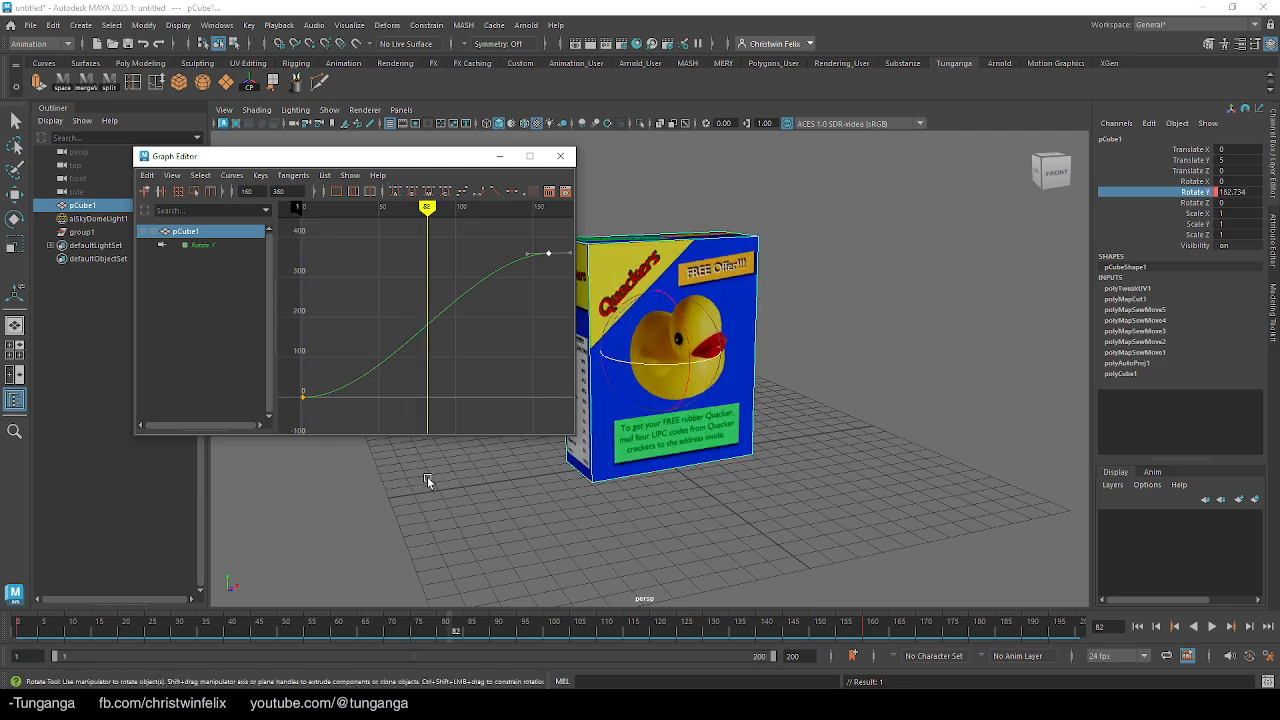
{"action": "key", "text": "s"}
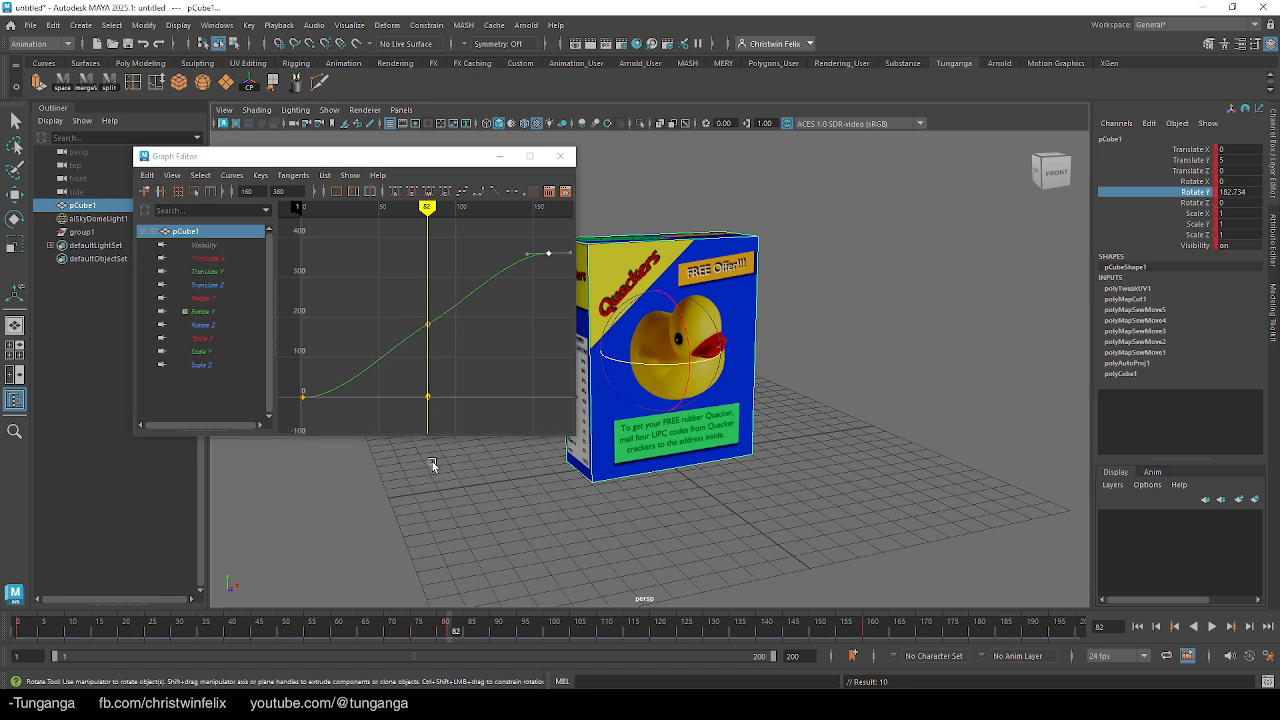
{"action": "left_click_drag", "start_coordinate": [414, 312], "coordinate": [446, 330]}
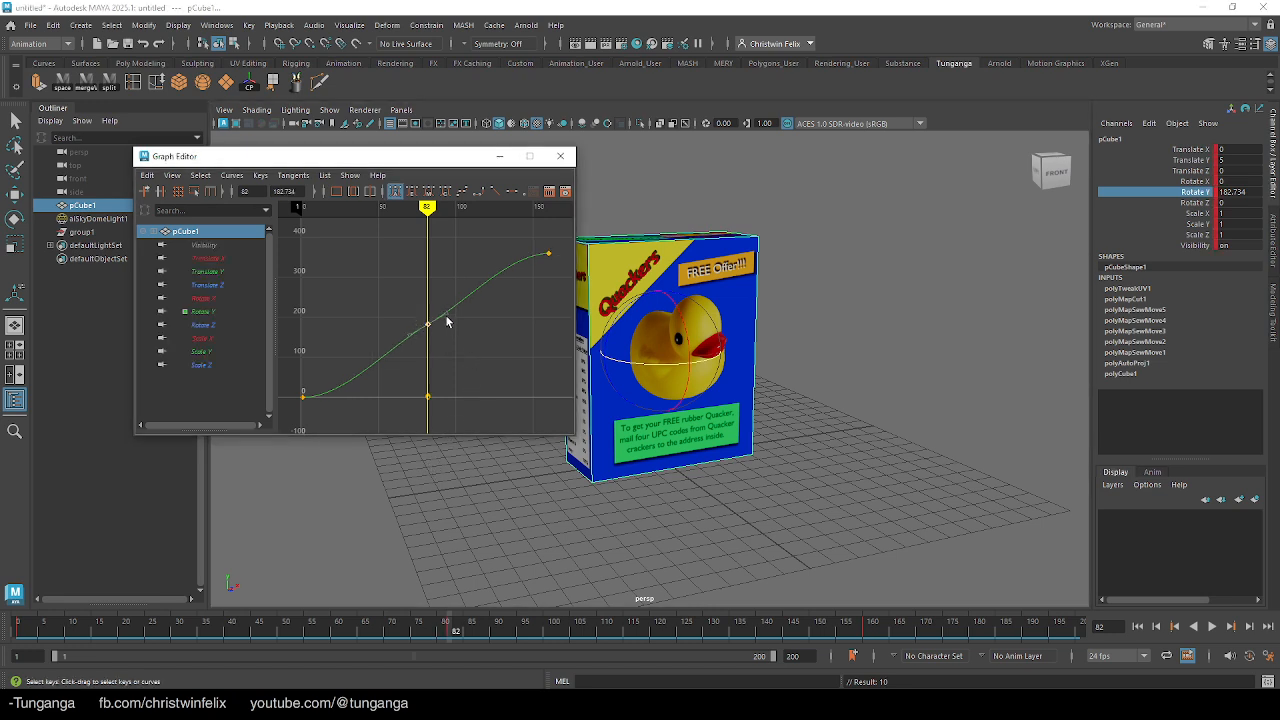
{"action": "middle_click_drag", "start_coordinate": [446, 316], "coordinate": [443, 291]}
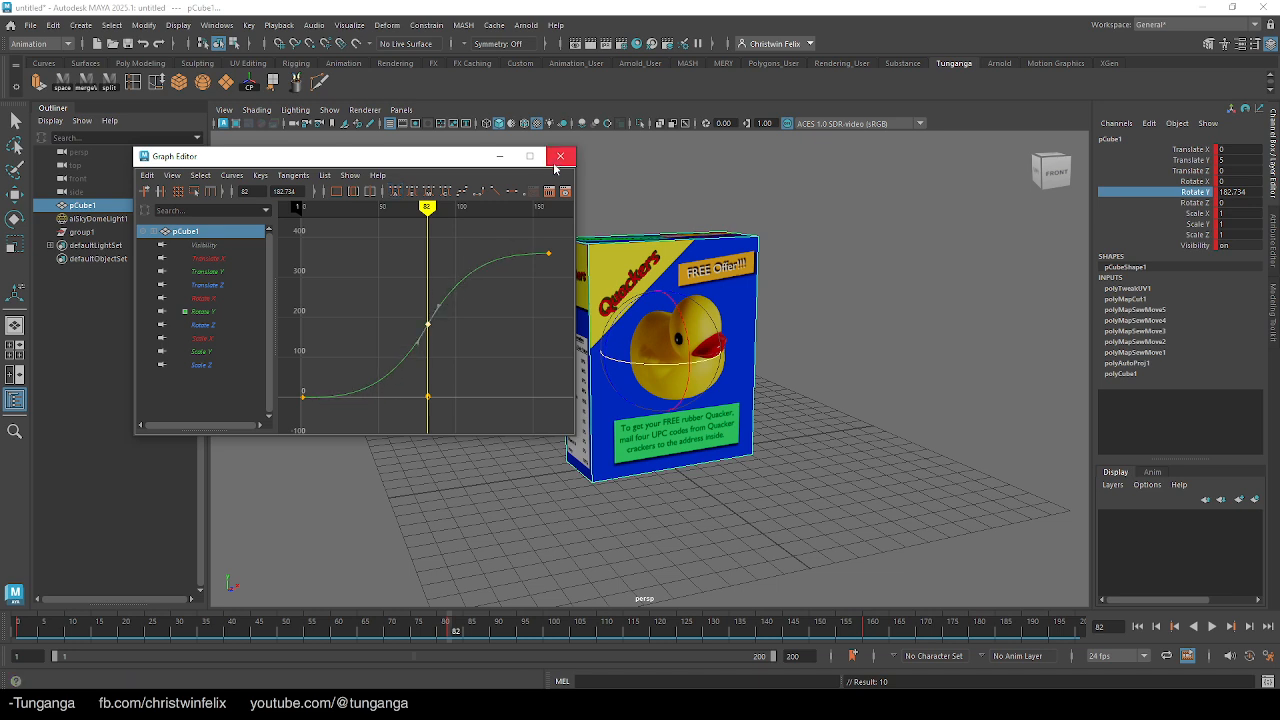
{"action": "left_click", "coordinate": [559, 160]}
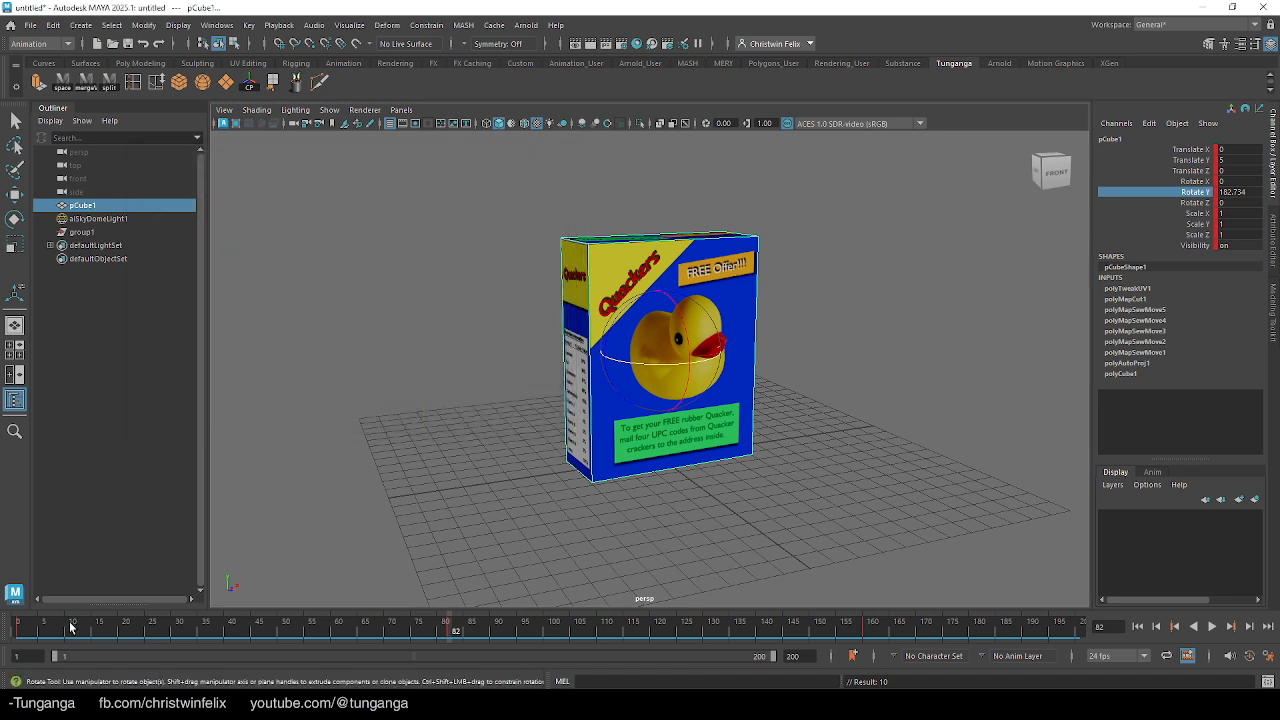
- Preview the box's rotation from frame 1 to check its easing
{"action": "left_click", "coordinate": [20, 628]}
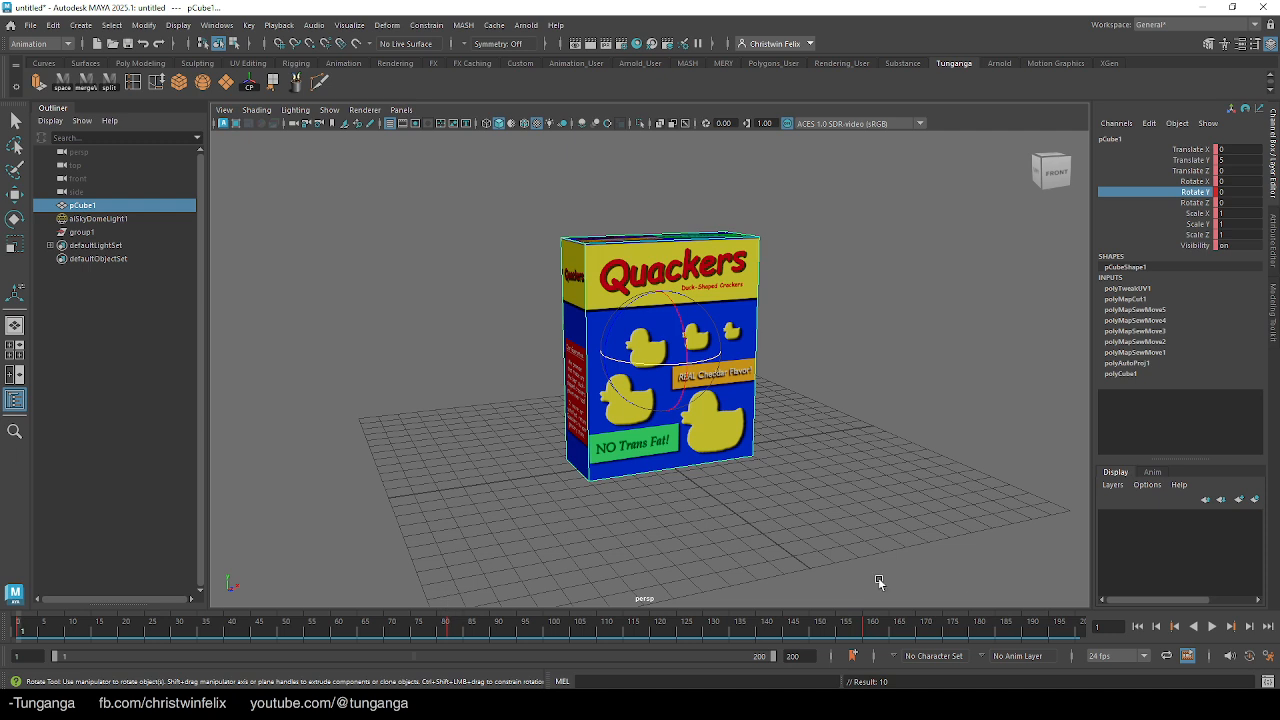
{"action": "left_click", "coordinate": [1212, 627]}
{"action": "left_click", "coordinate": [1212, 627]}
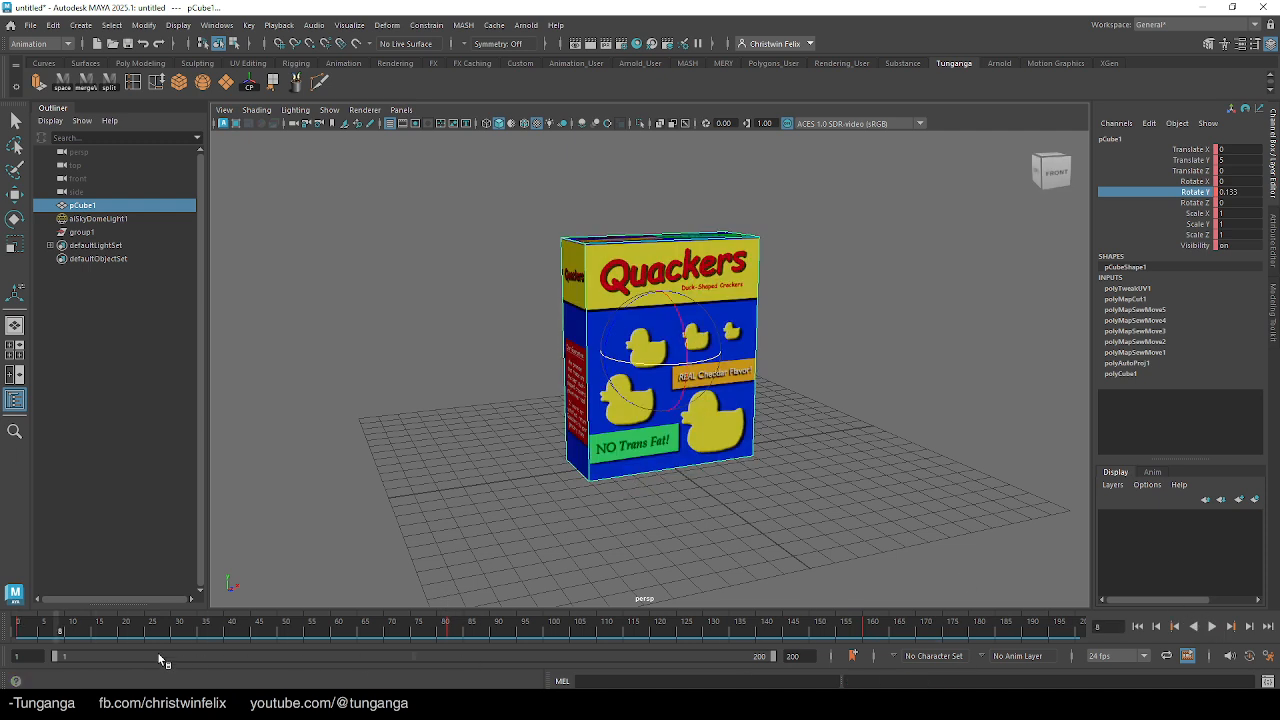
{"action": "key", "text": "alt+v"}
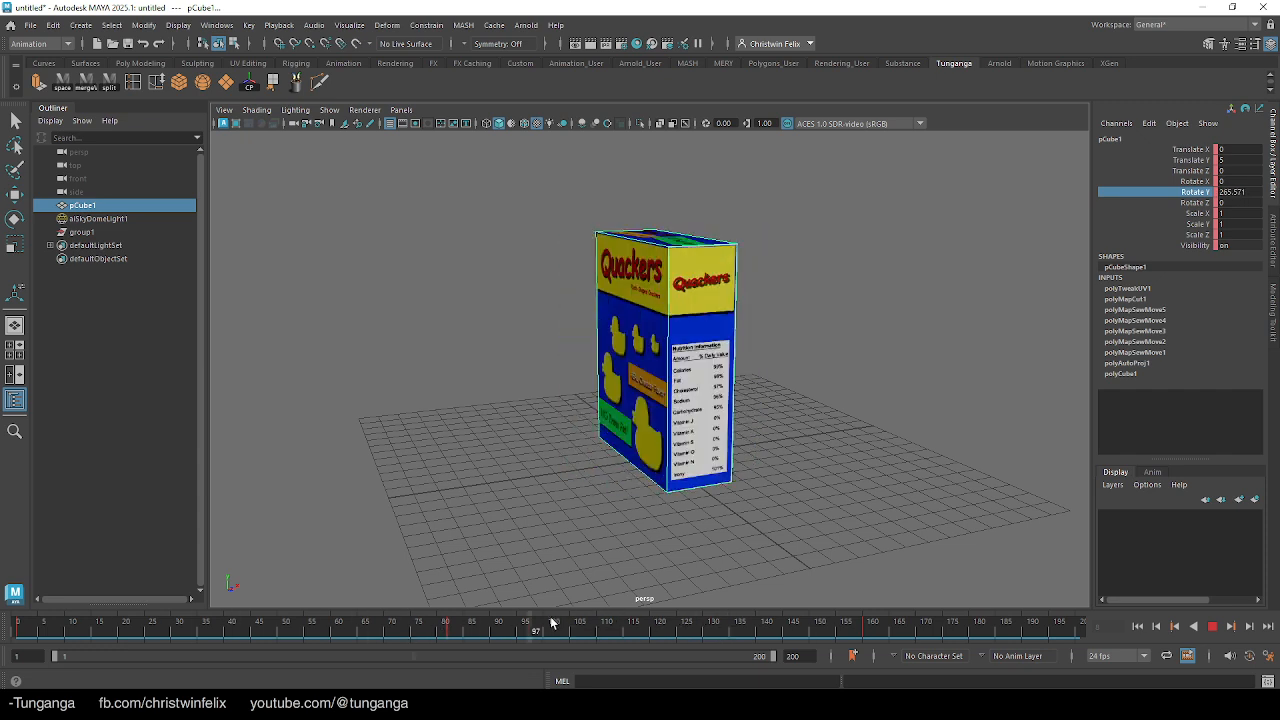
{"action": "key", "text": "alt+v"}
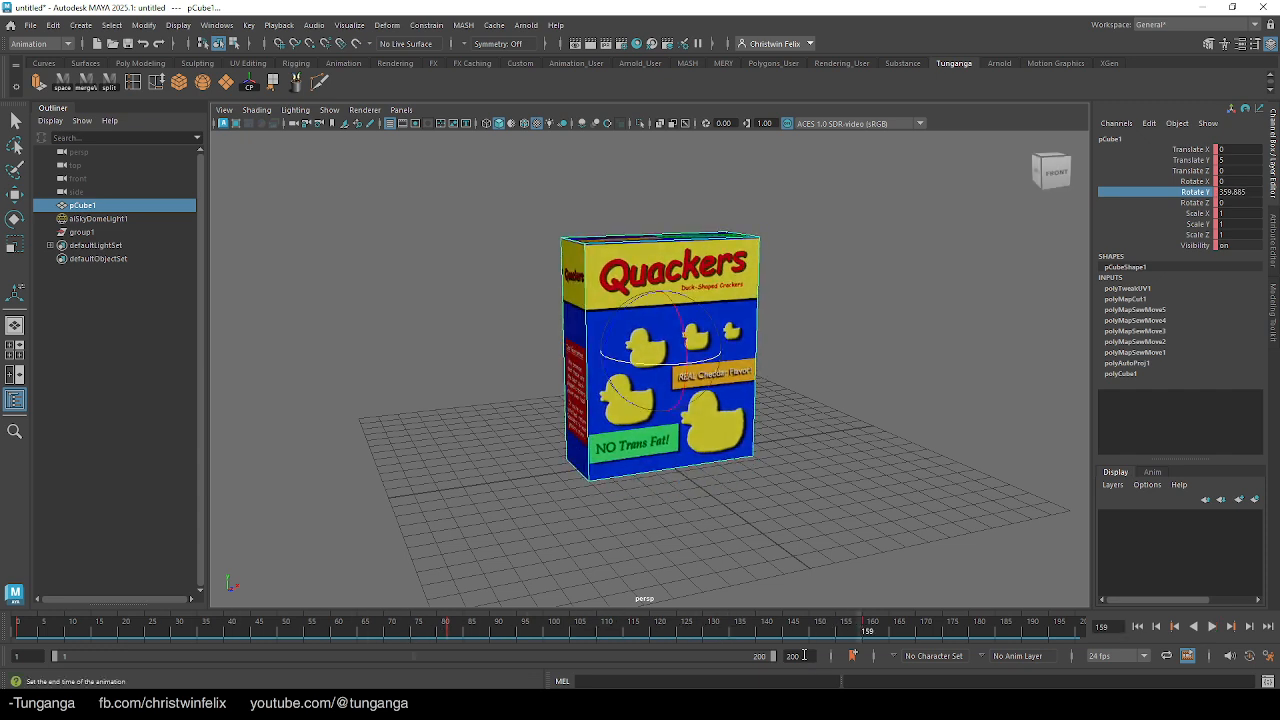
- Set the animation end time to 160, play back the shortened rotation and return to frame 1
{"action": "type", "text": "160"}
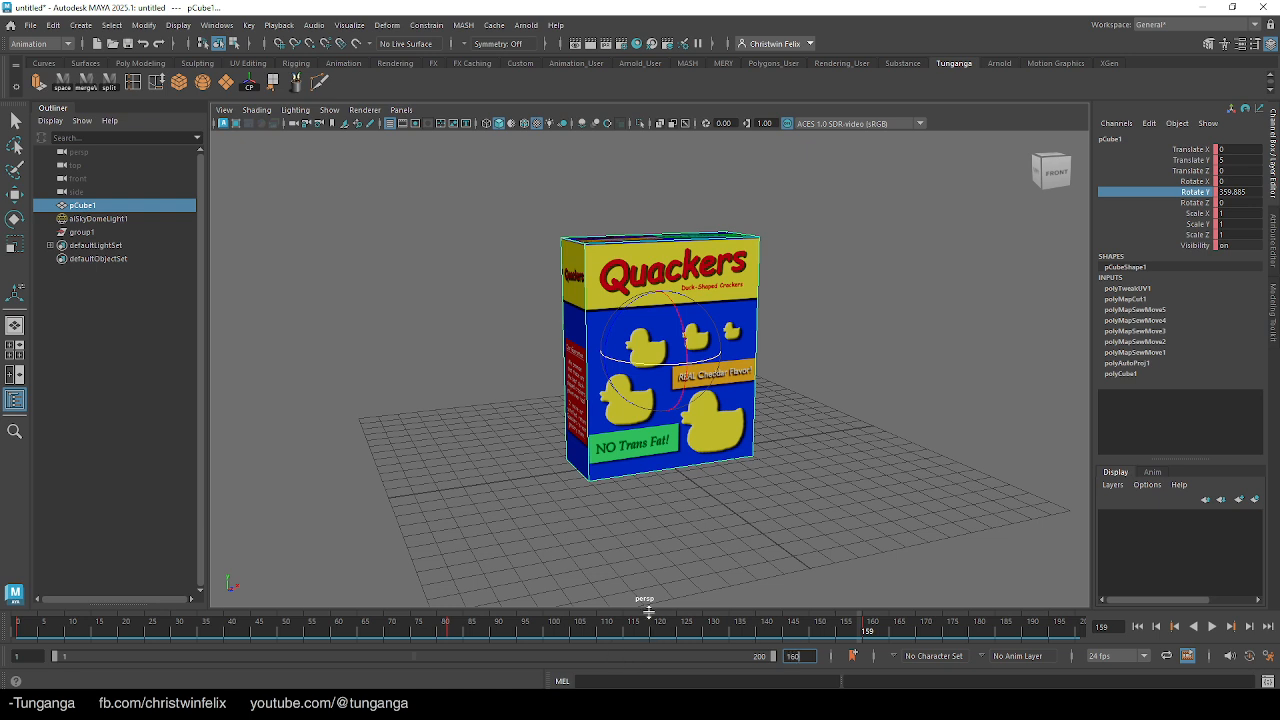
{"action": "key", "text": "Return"}
{"action": "key", "text": "alt+v"}
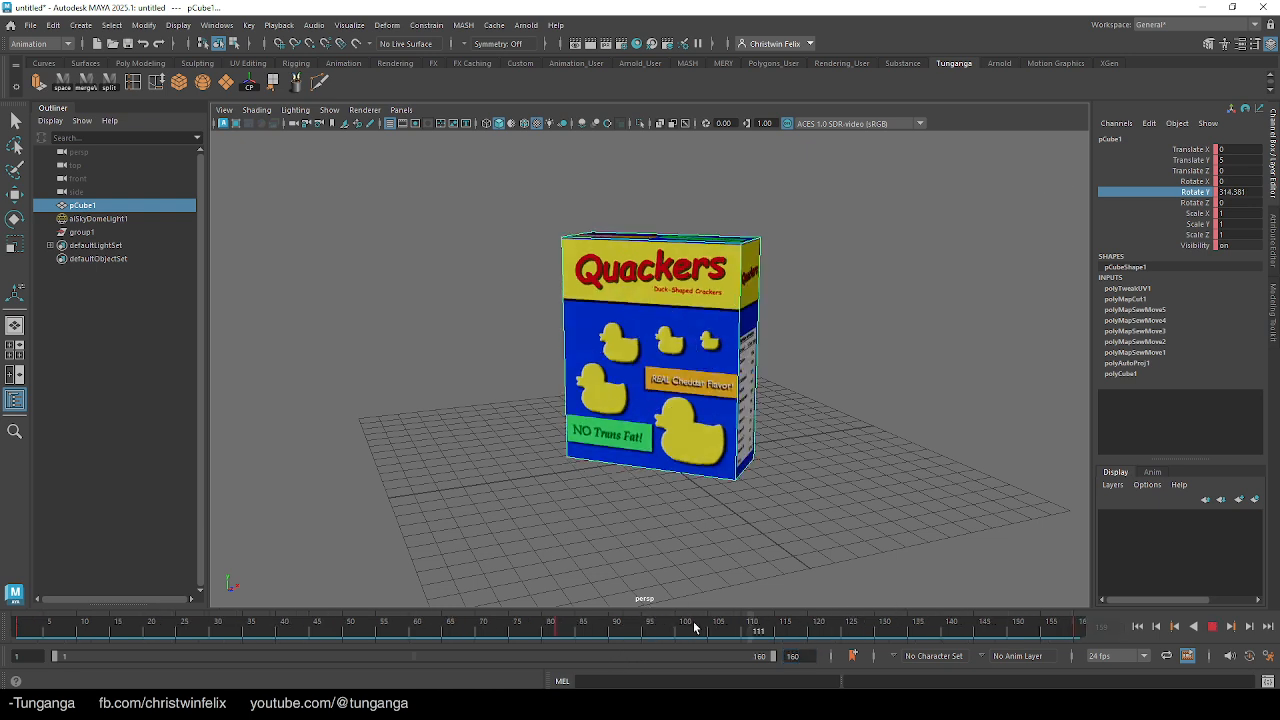
{"action": "left_click_drag", "start_coordinate": [221, 635], "coordinate": [16, 632]}
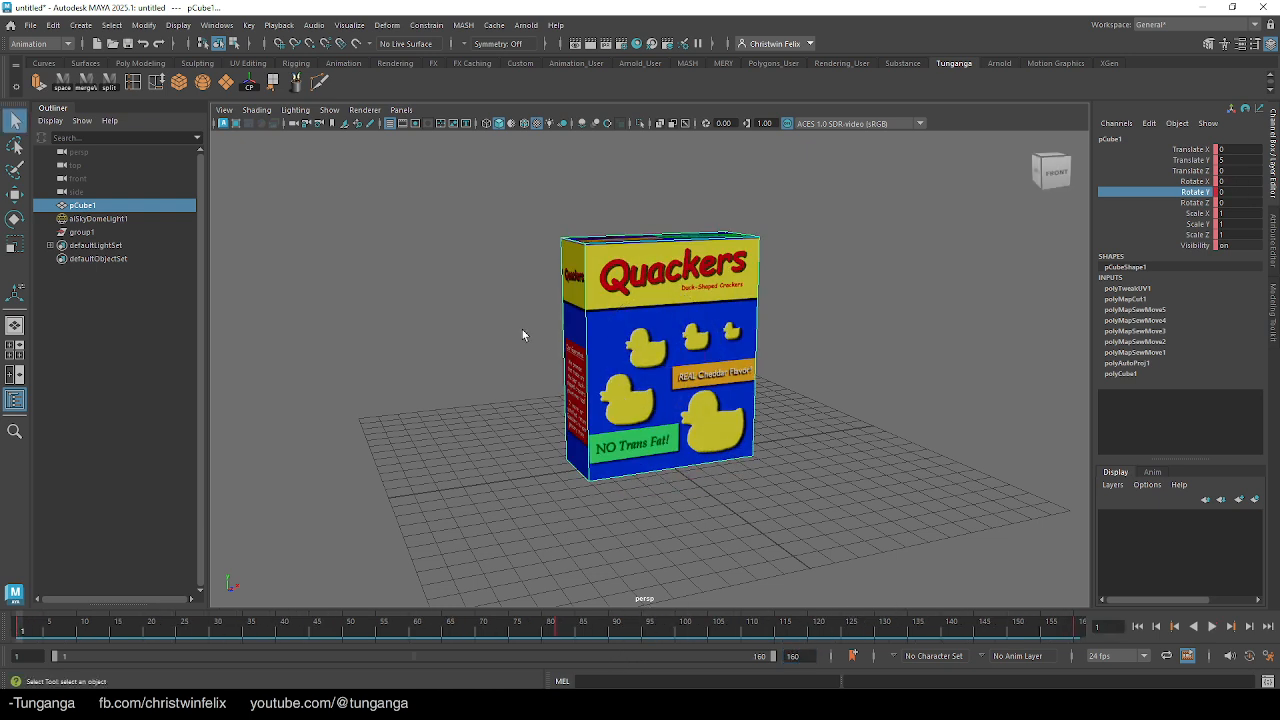
- Lower the skydome light's intensity to 0.833, test-rendering the first frame in Arnold before and after the change
{"action": "left_click", "coordinate": [581, 44]}
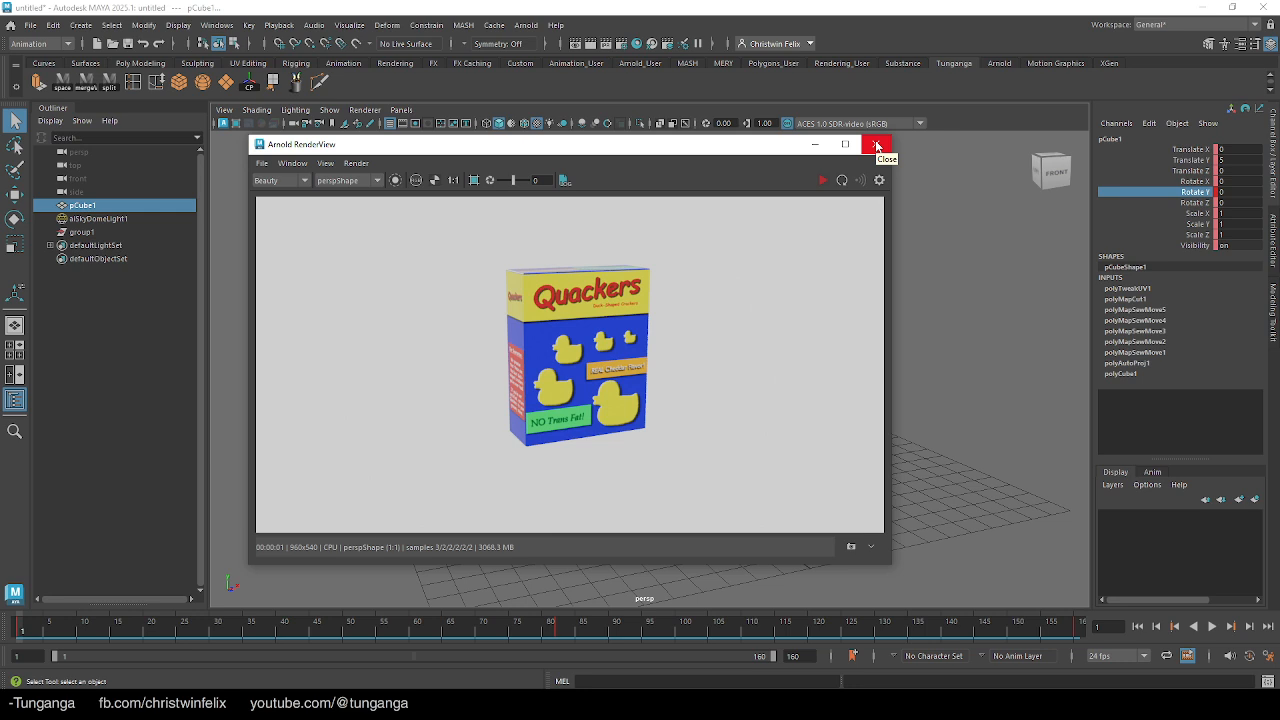
{"action": "left_click", "coordinate": [877, 146]}
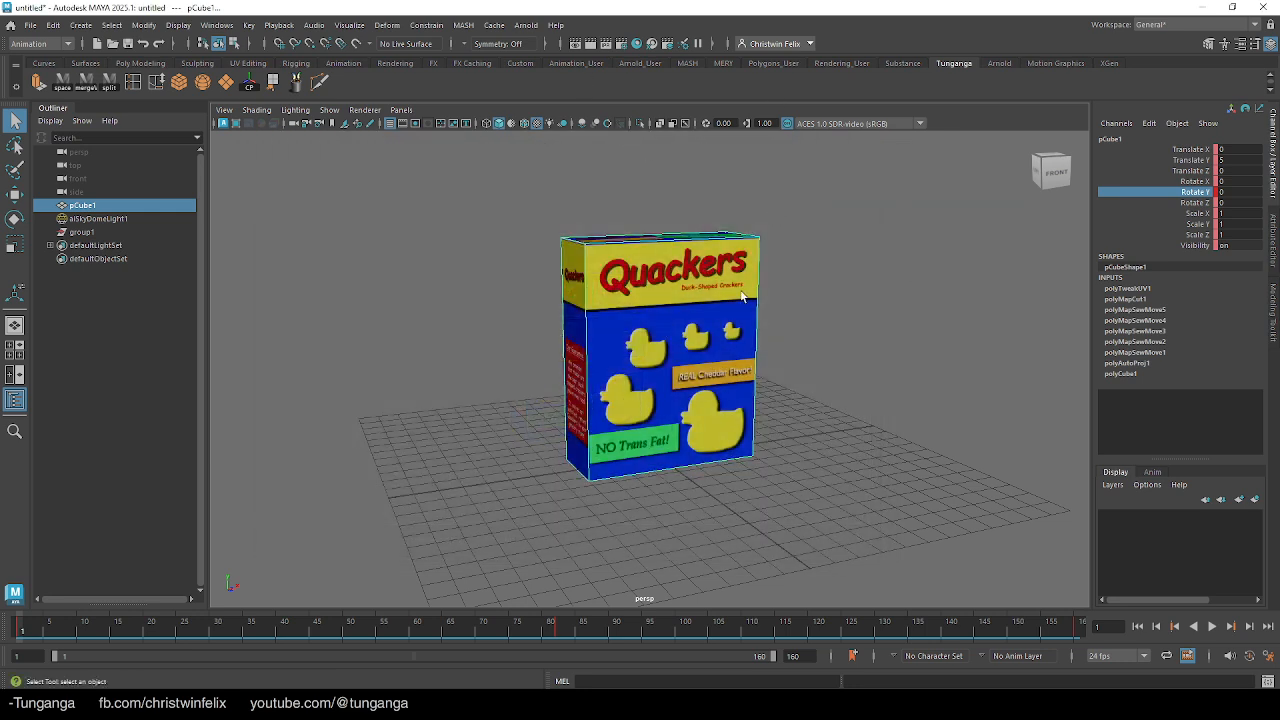
{"action": "left_click", "coordinate": [825, 199]}
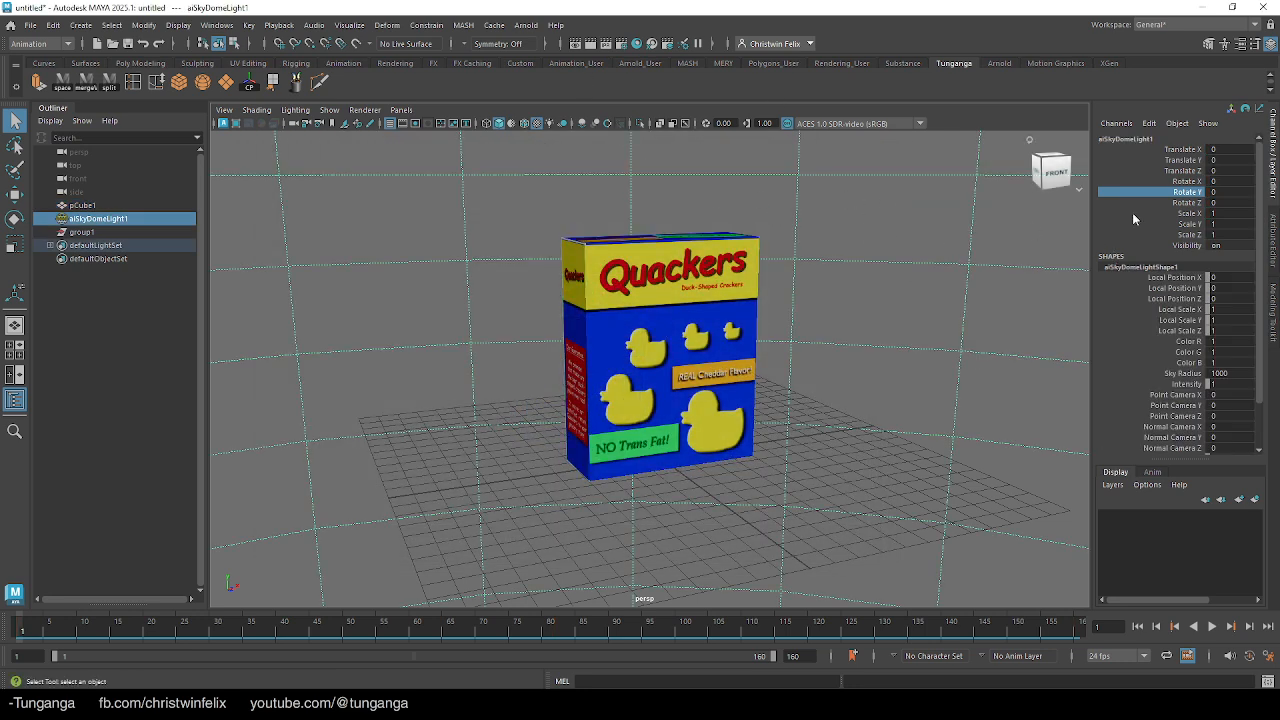
{"action": "left_click", "coordinate": [1274, 250]}
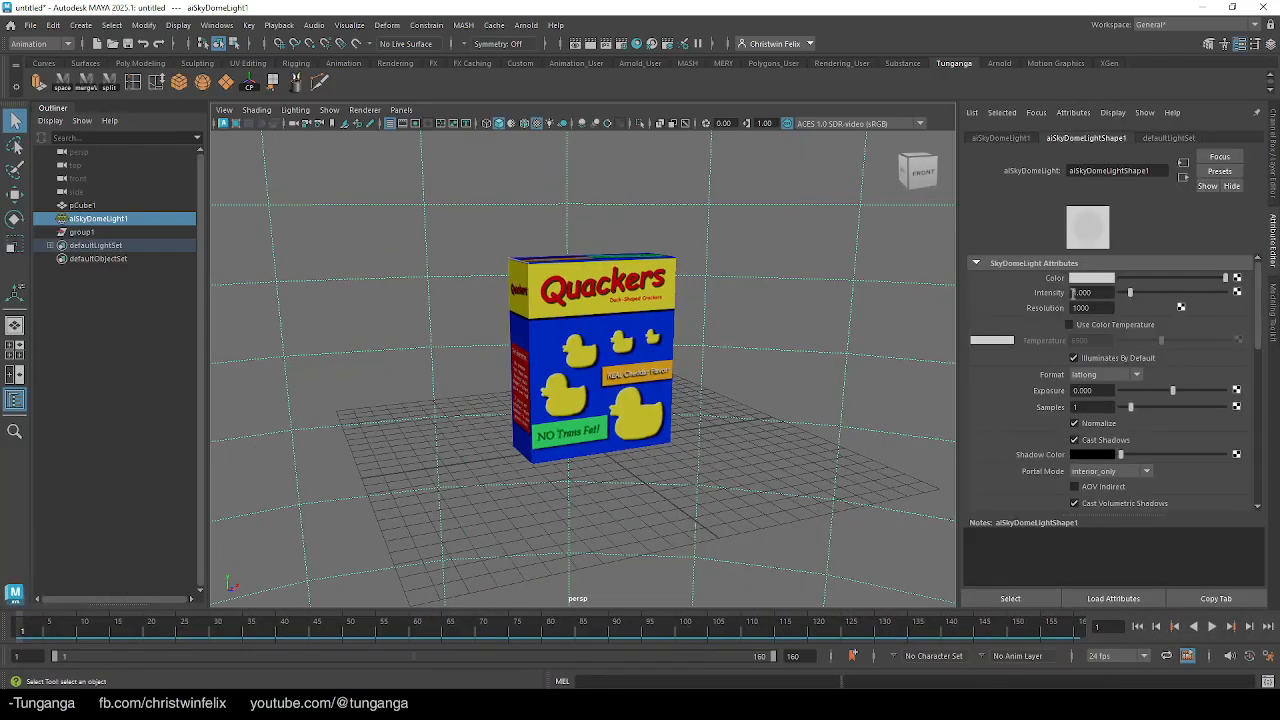
{"action": "left_click_drag", "start_coordinate": [1129, 292], "coordinate": [1128, 292]}
{"action": "left_click", "coordinate": [591, 43]}
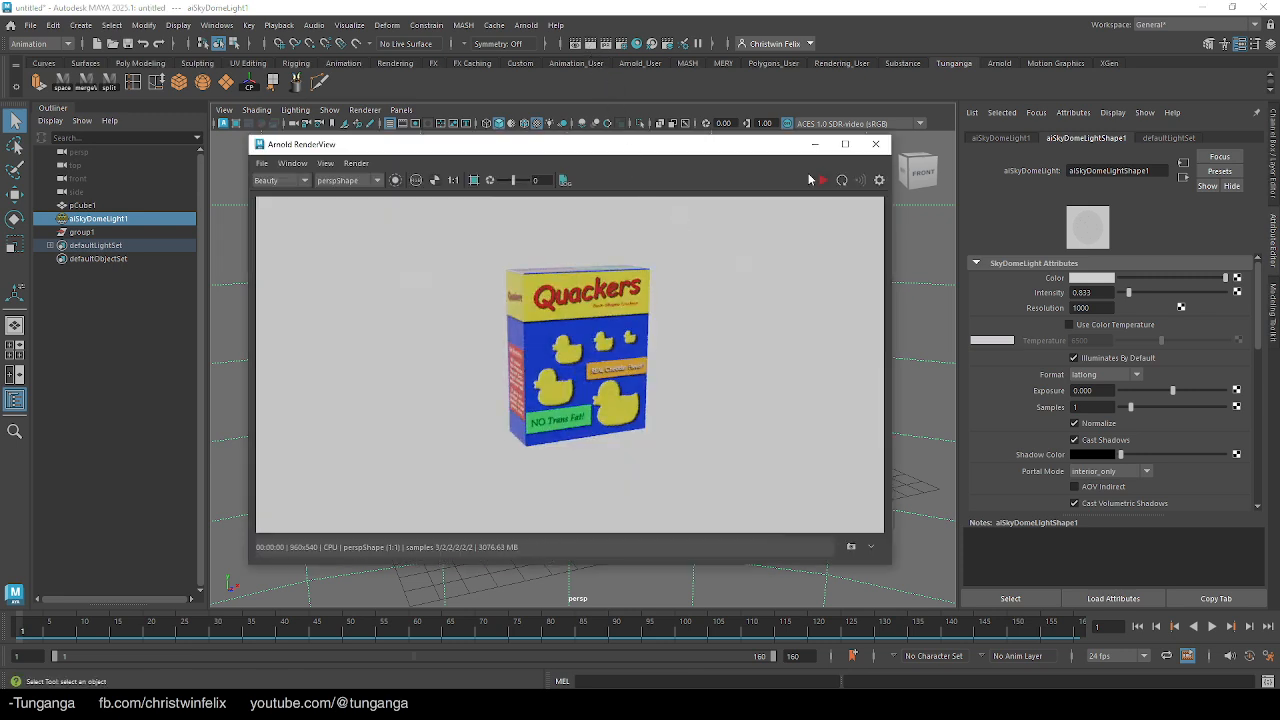
{"action": "left_click", "coordinate": [822, 181]}
{"action": "left_click", "coordinate": [875, 144]}
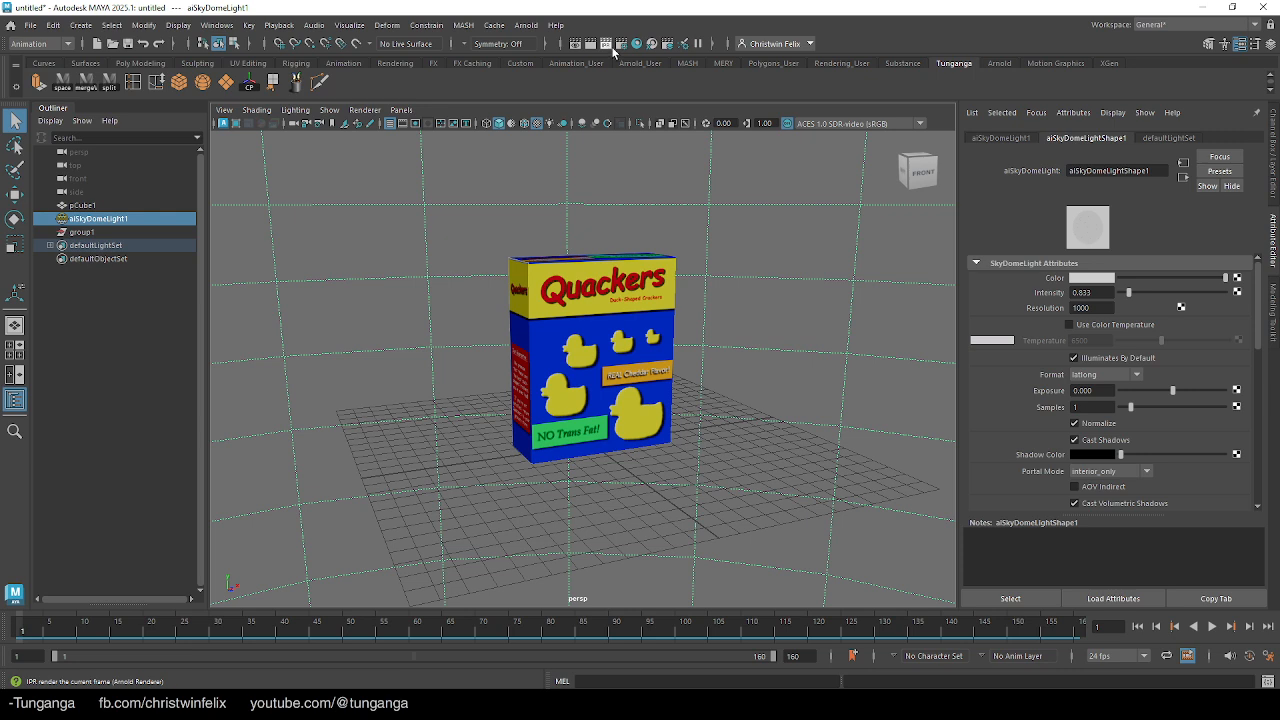
- Start a new project named New_Project from the render settings' image directory option and browse for its location
{"action": "left_click", "coordinate": [620, 44]}
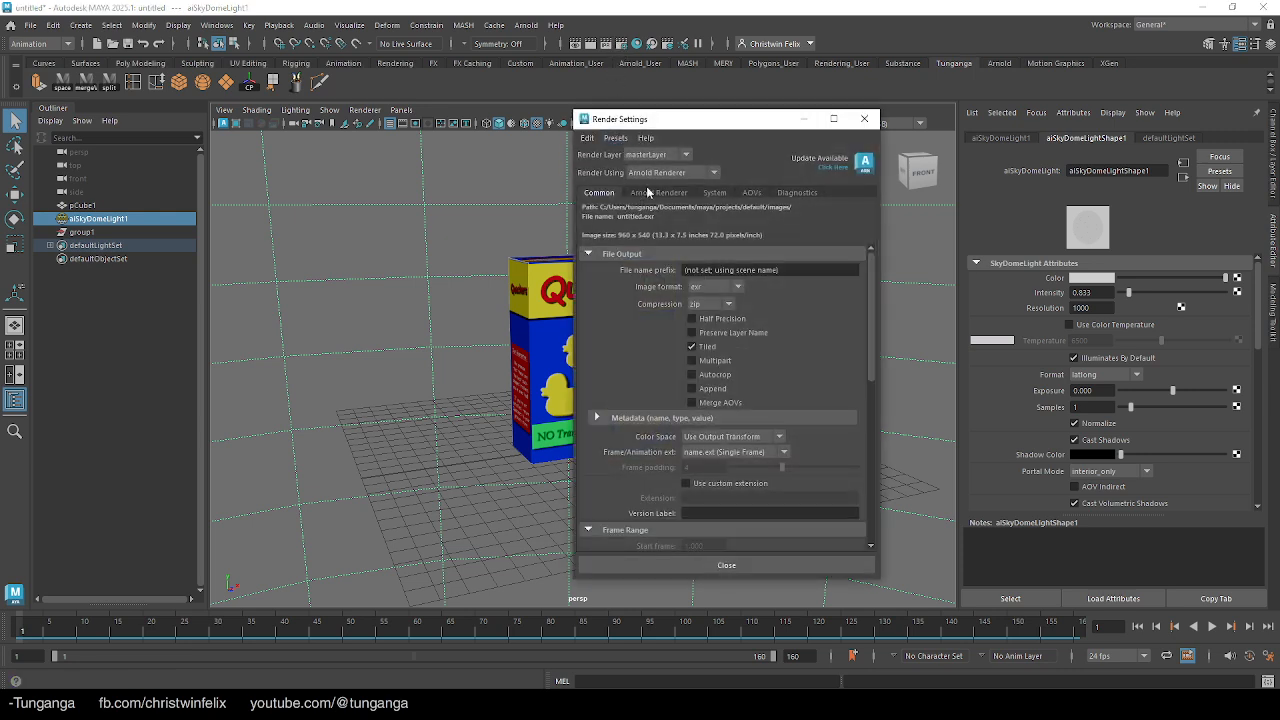
{"action": "left_click", "coordinate": [587, 137]}
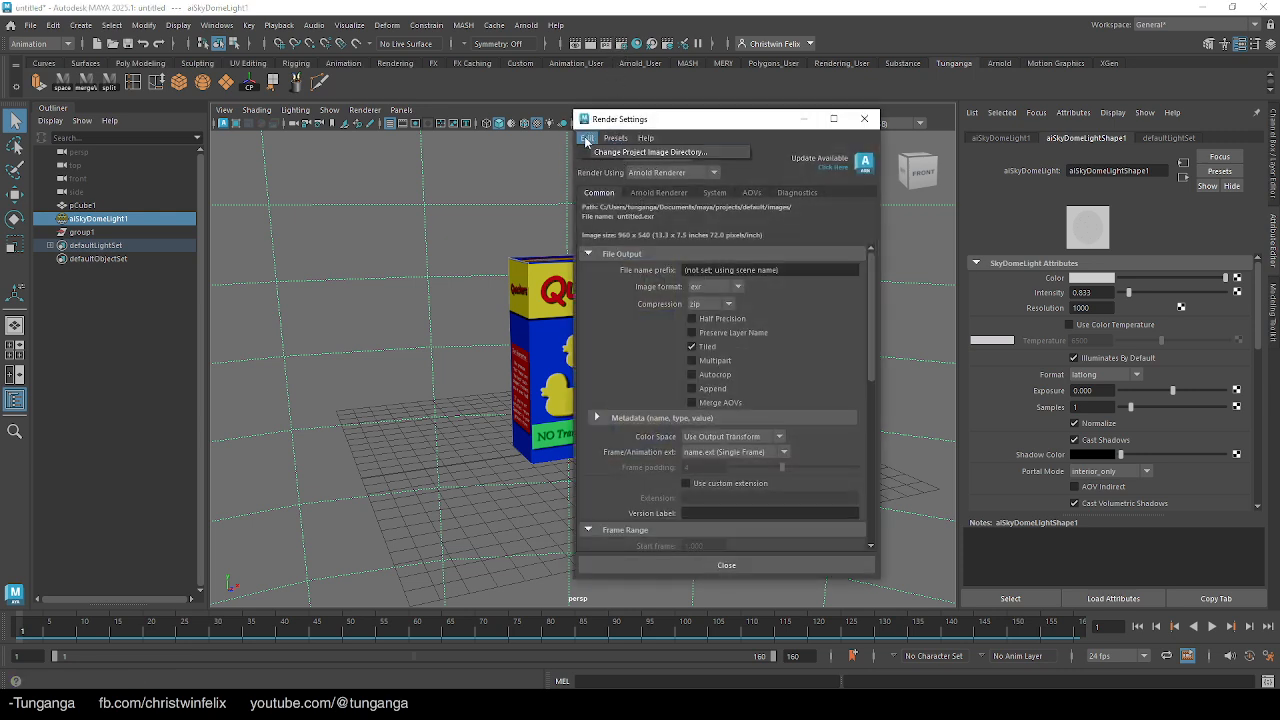
{"action": "left_click", "coordinate": [660, 152]}
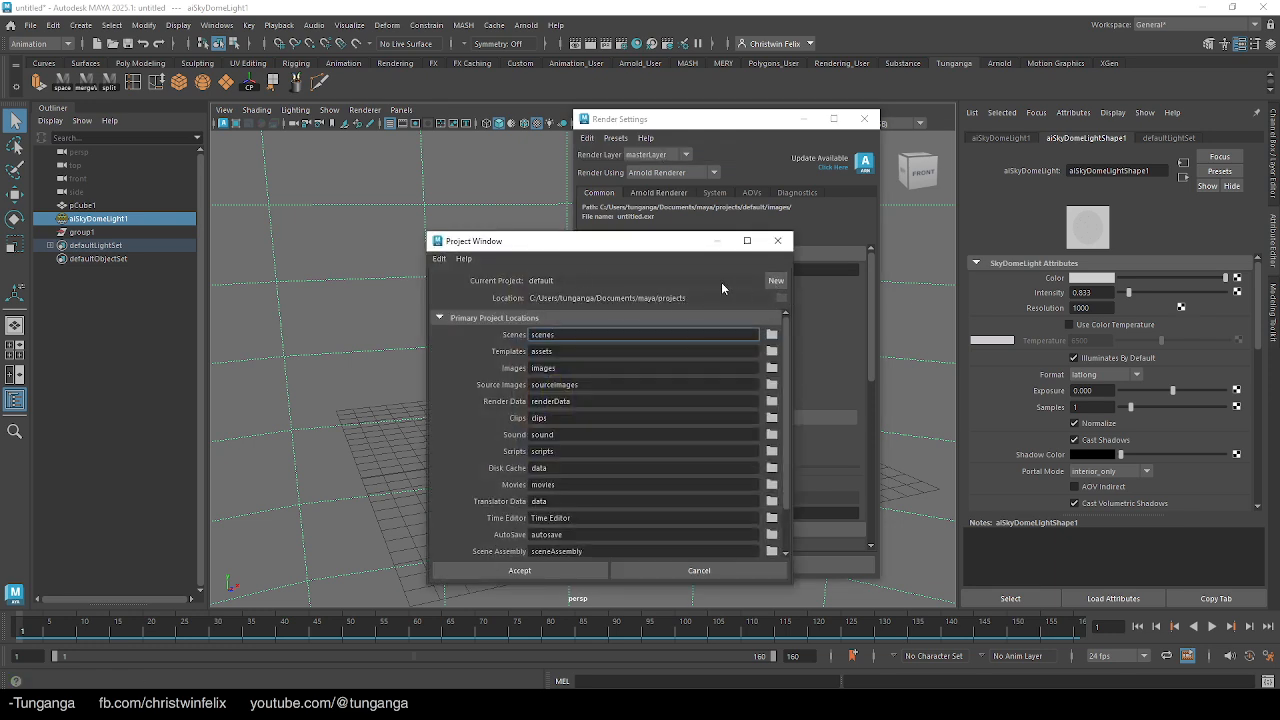
{"action": "left_click", "coordinate": [775, 280]}
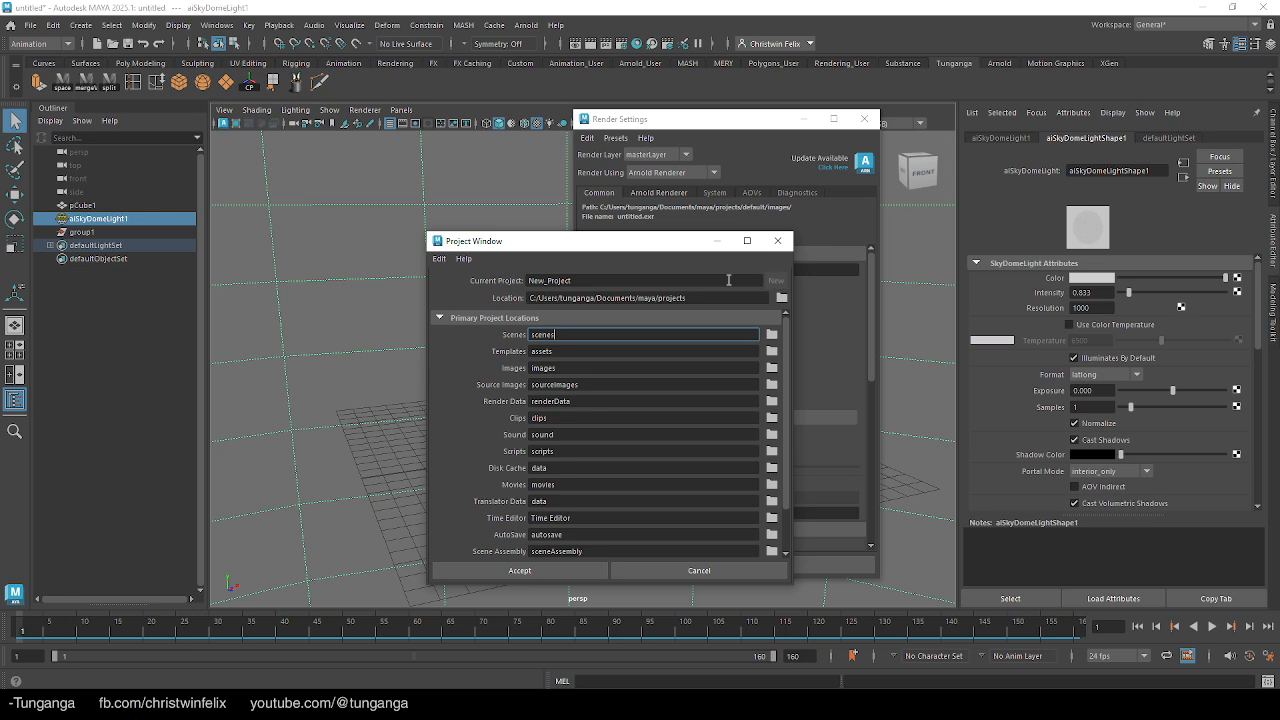
{"action": "left_click", "coordinate": [781, 297]}
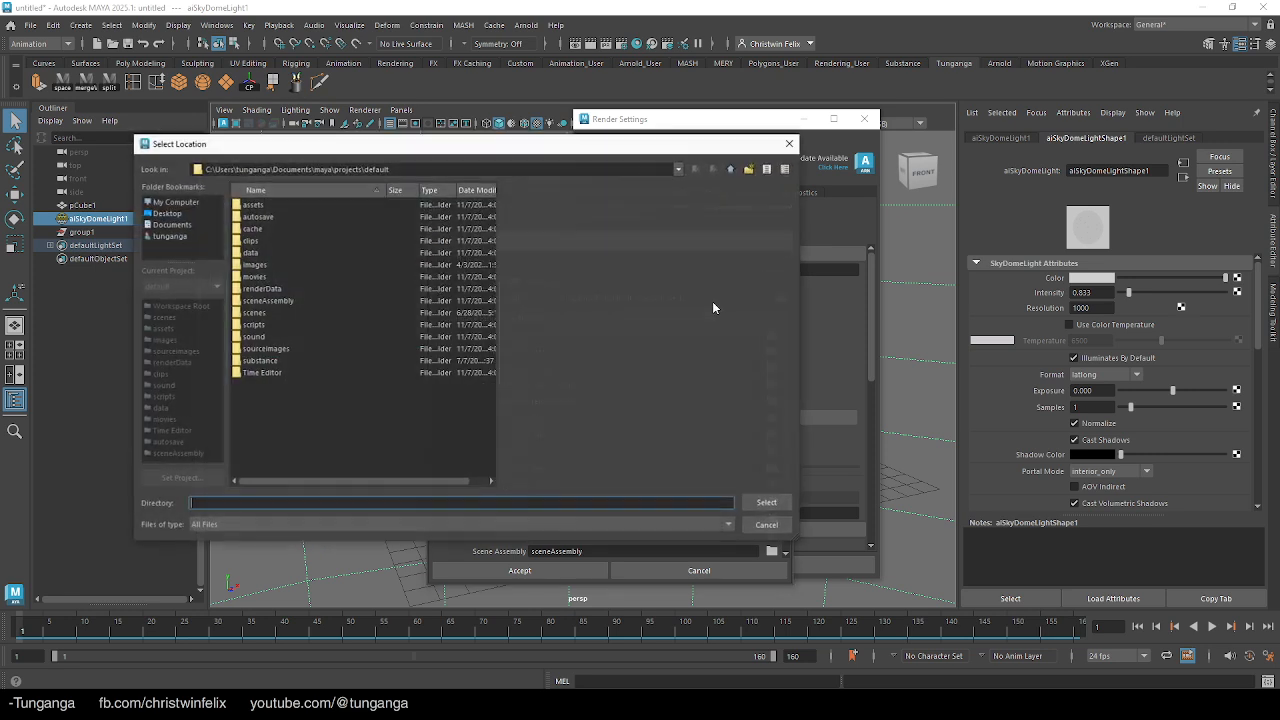
- Create a folder named maya25 on the Desktop and open it as the project location
{"action": "left_click", "coordinate": [167, 213]}
{"action": "left_click", "coordinate": [326, 498]}
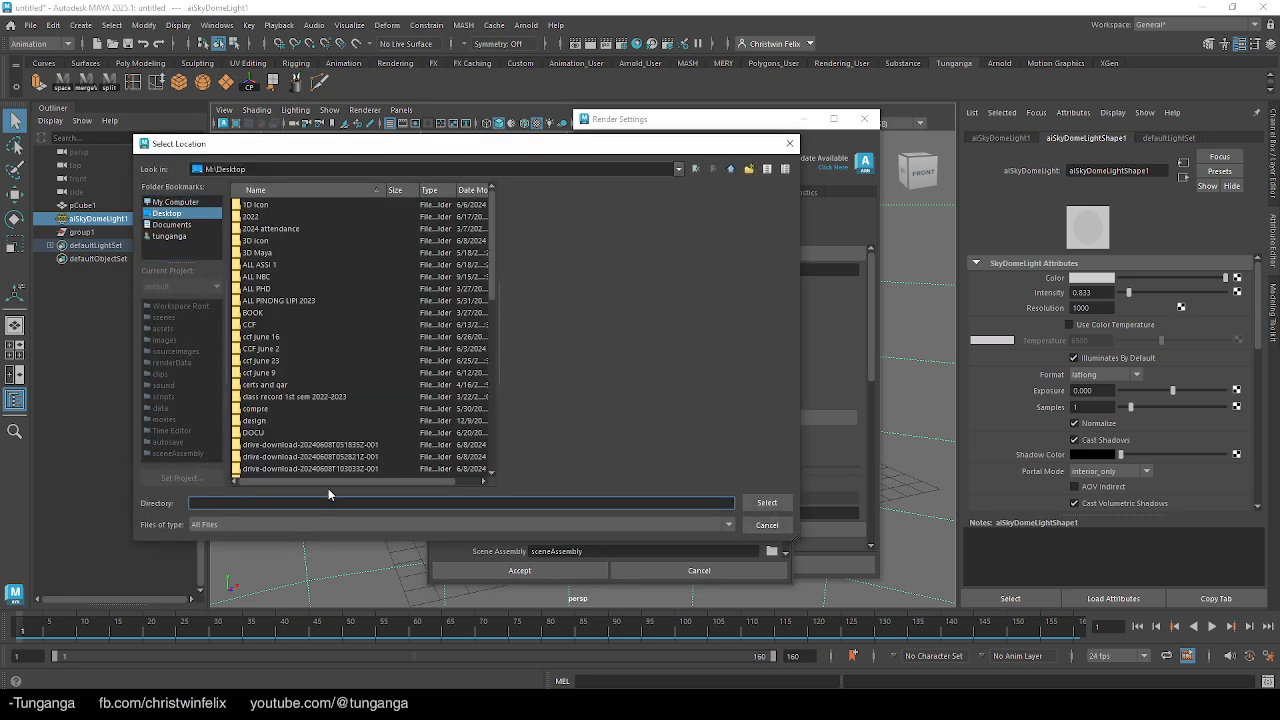
{"action": "type", "text": "maya25"}
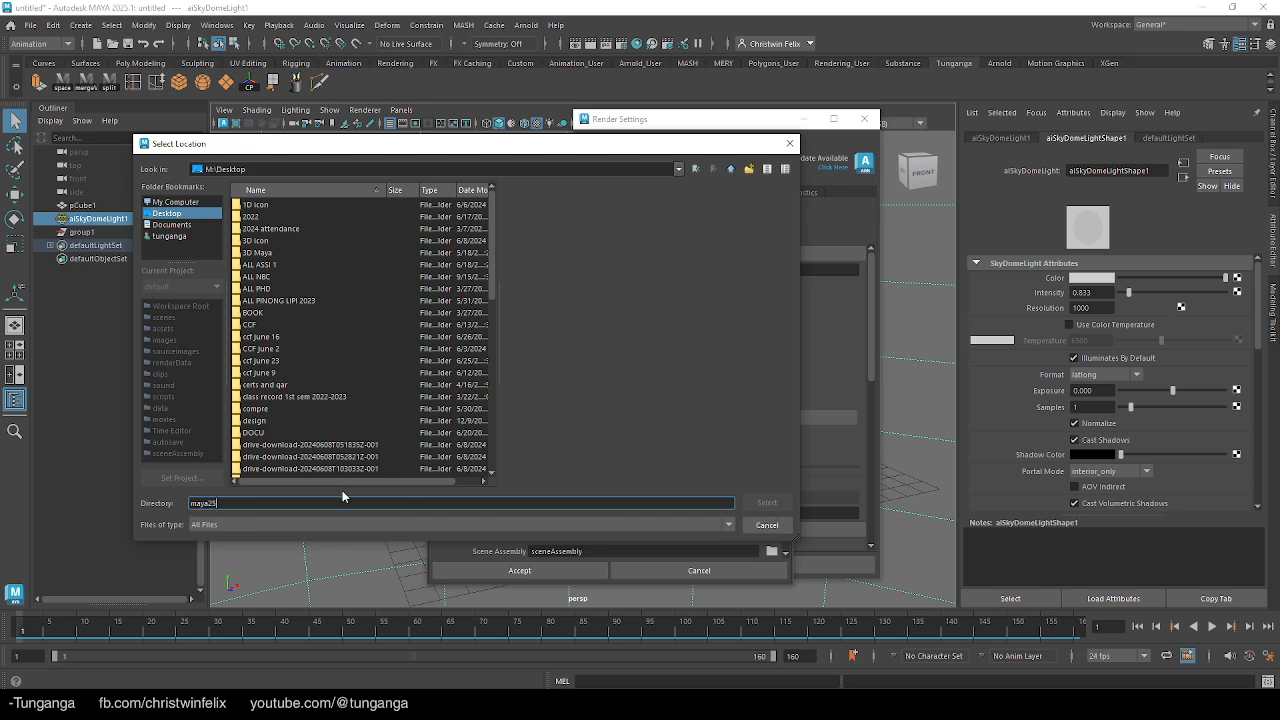
{"action": "left_click", "coordinate": [749, 172]}
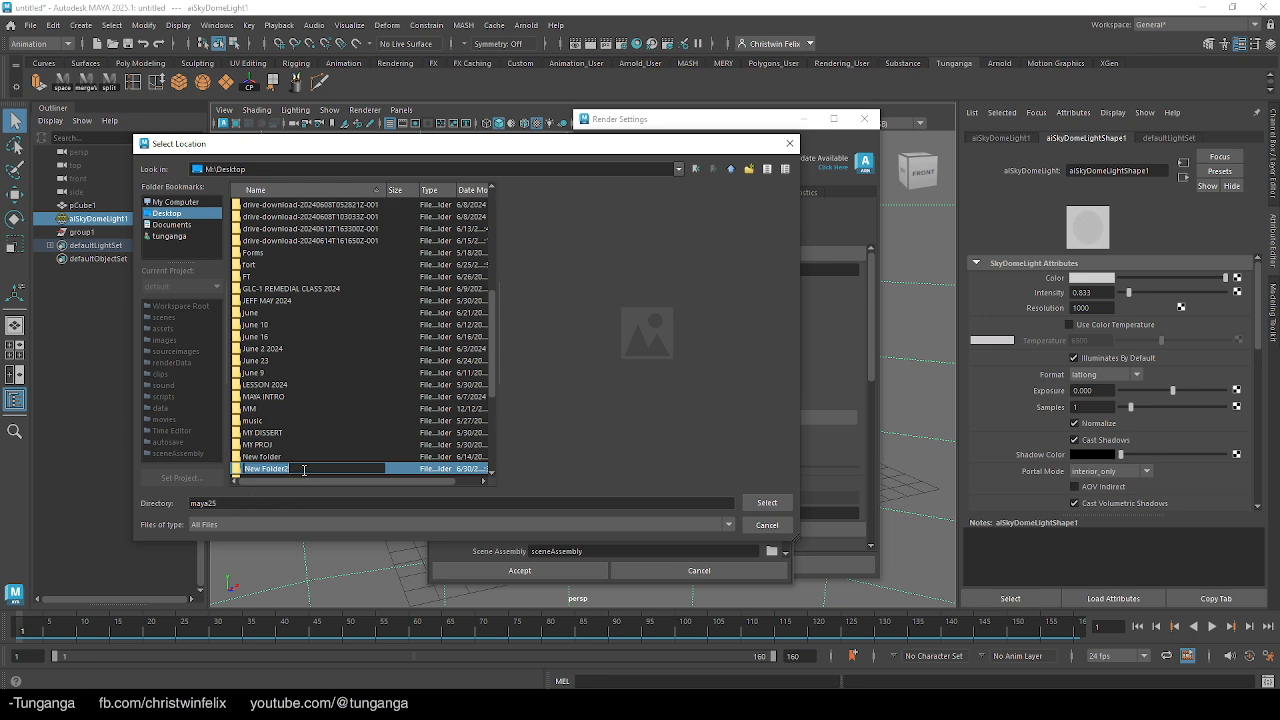
{"action": "type", "text": "maya25"}
{"action": "key", "text": "Return"}
{"action": "key", "text": "Return"}
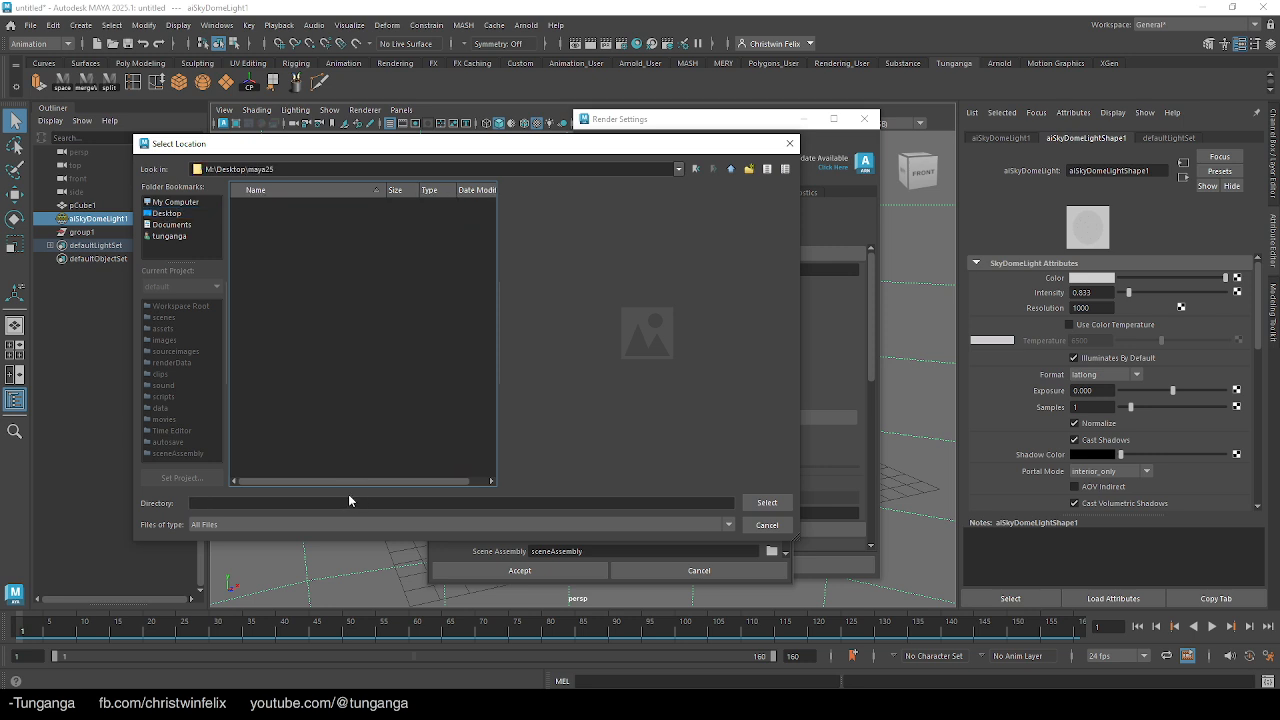
- Confirm the new maya25 folder as the project location
{"action": "left_click", "coordinate": [228, 502]}
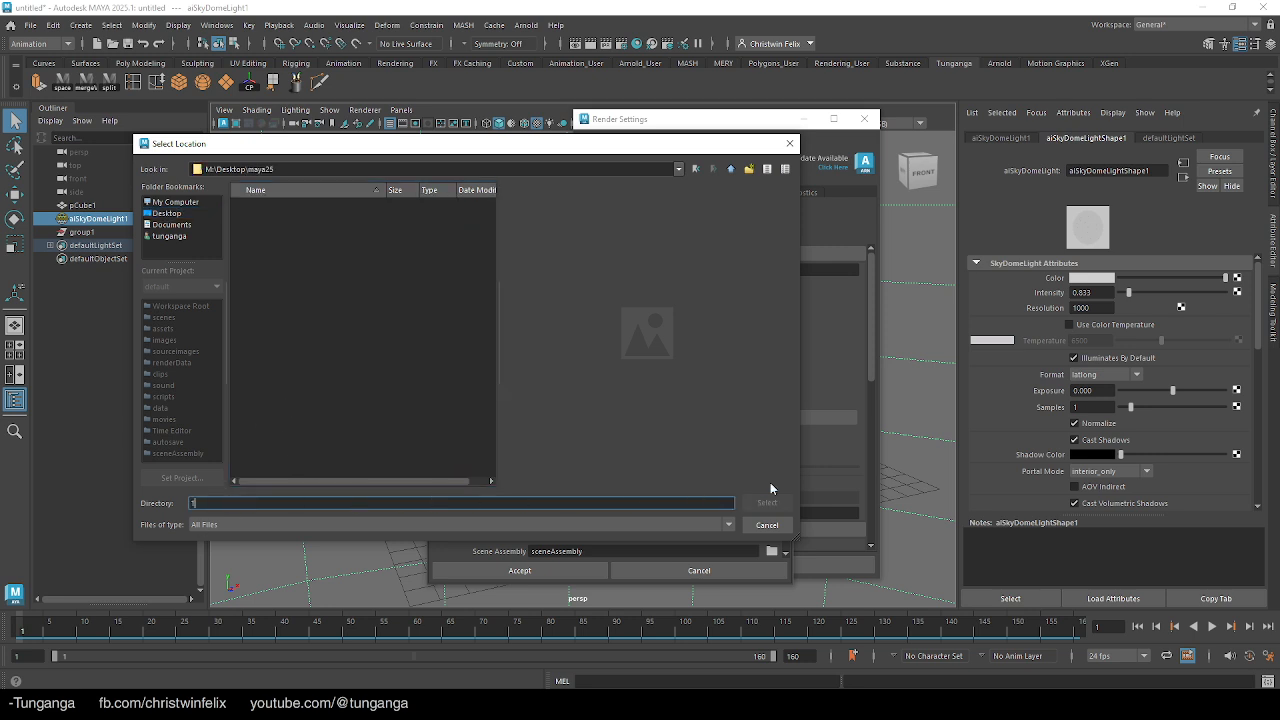
{"action": "type", "text": "maya25"}
{"action": "key", "text": "BackSpace"}
{"action": "key", "text": "BackSpace"}
{"action": "key", "text": "BackSpace"}
{"action": "key", "text": "BackSpace"}
{"action": "key", "text": "BackSpace"}
{"action": "key", "text": "BackSpace"}
{"action": "left_click", "coordinate": [766, 503]}
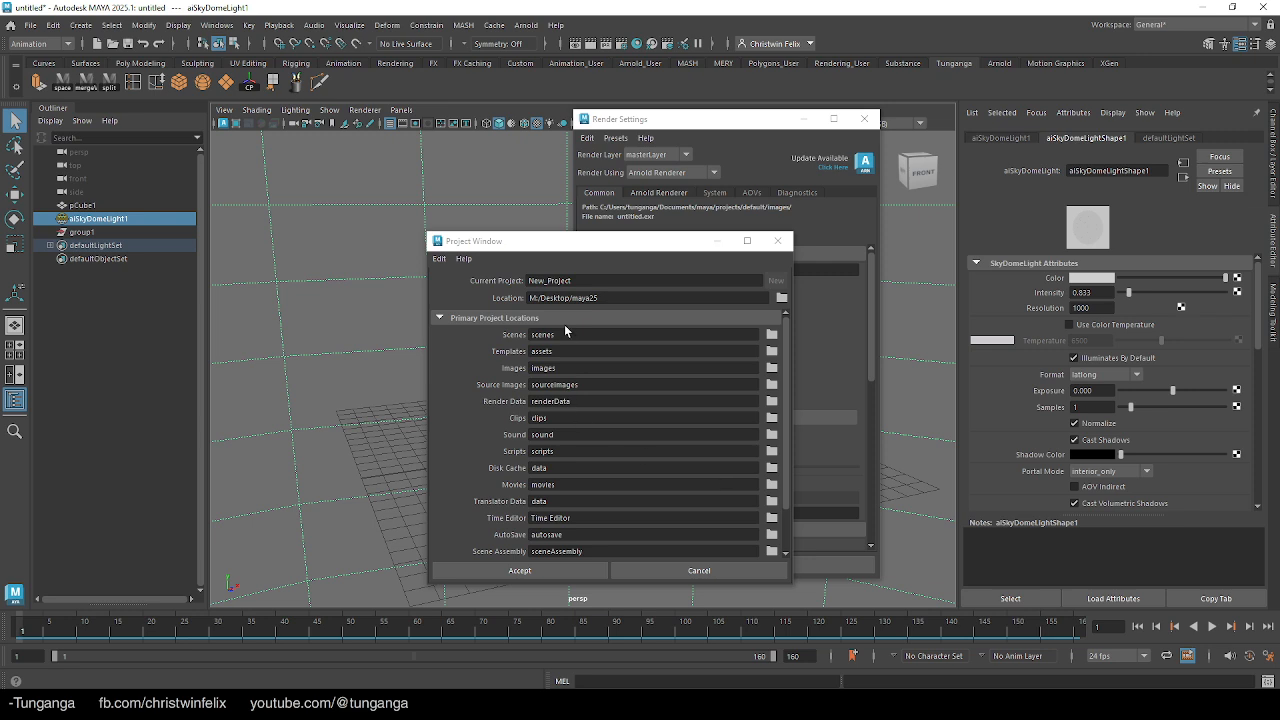
- Name the project m25 and accept the project setup
{"action": "double_click", "coordinate": [578, 284]}
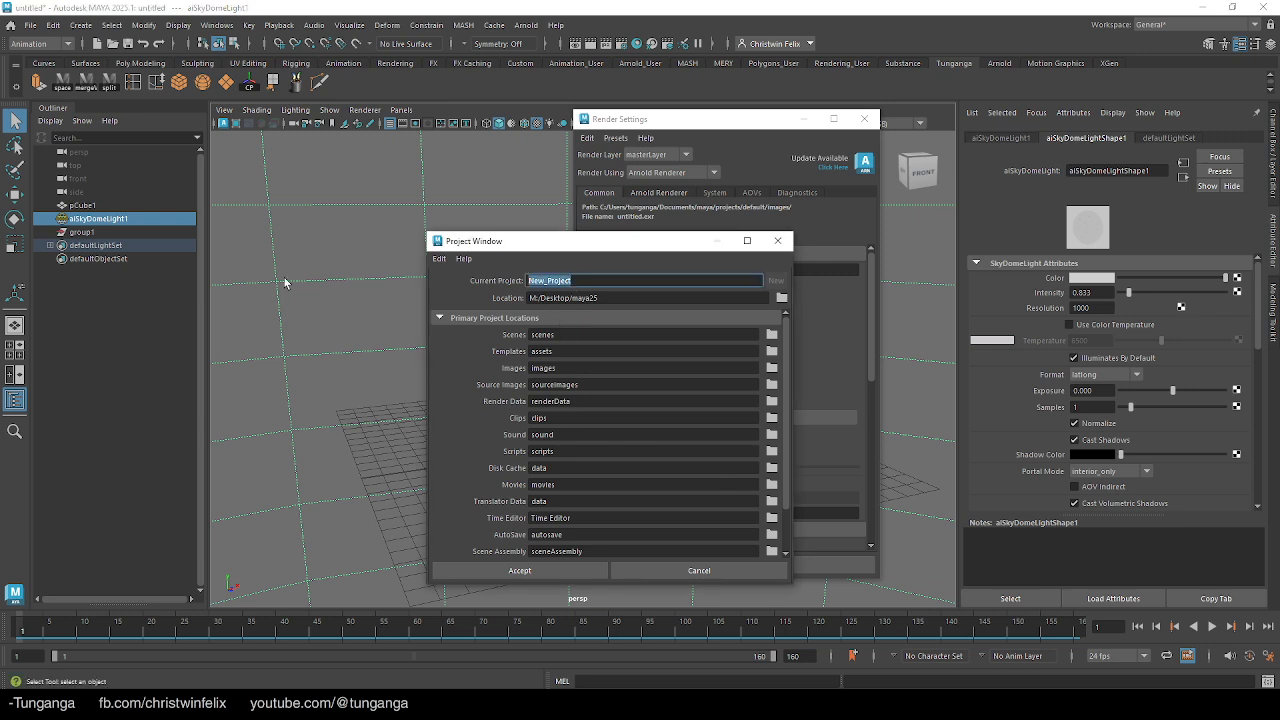
{"action": "type", "text": "25"}
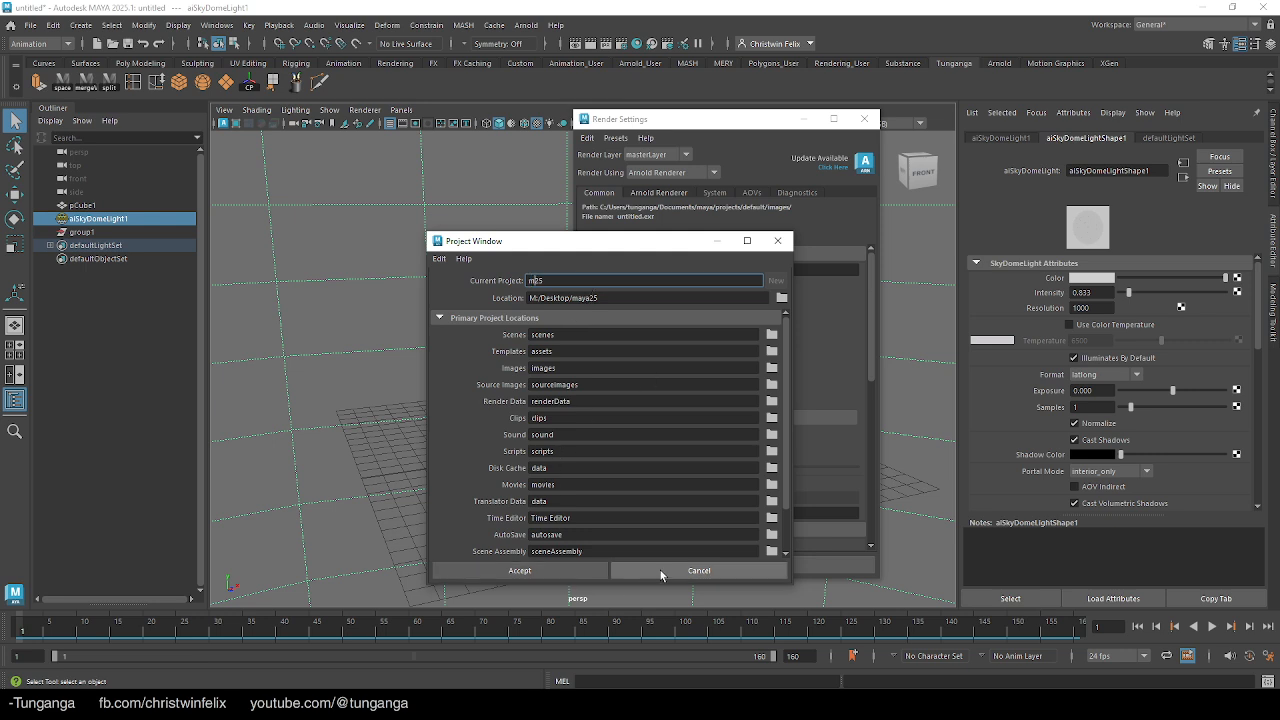
{"action": "left_click", "coordinate": [564, 570]}
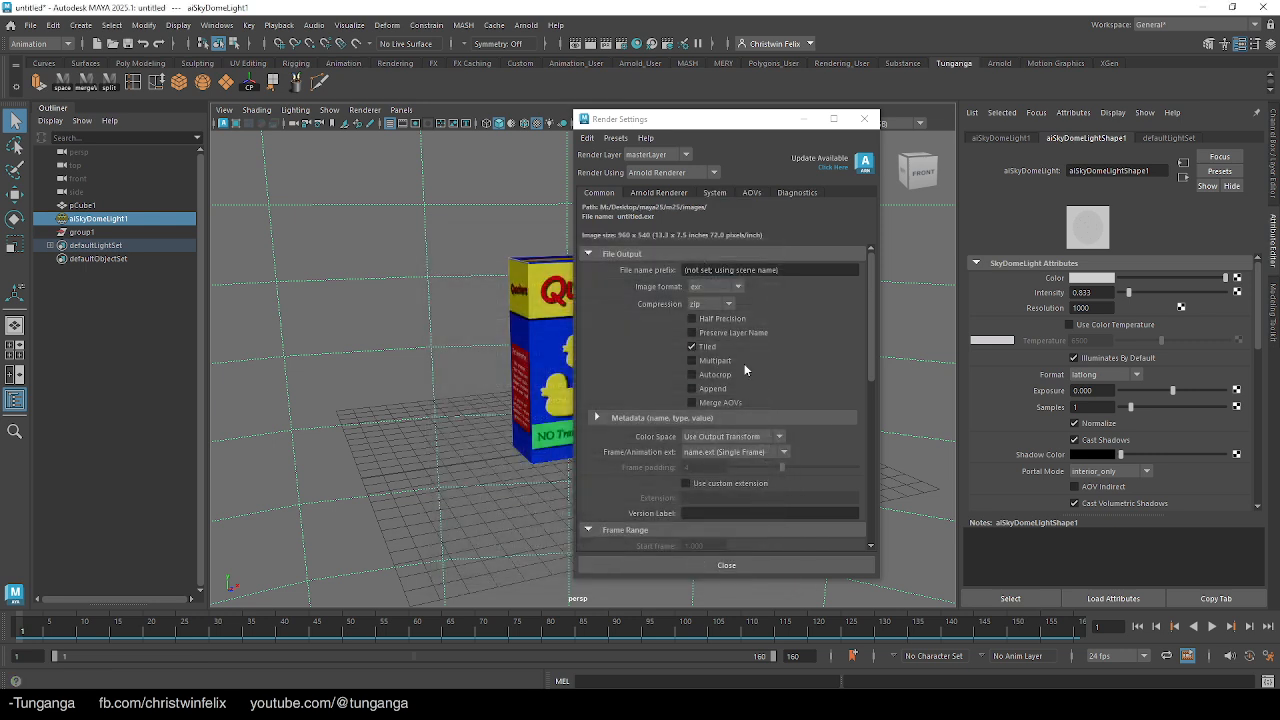
- Set the render output format to jpeg and the image size to 1280 by 720 pixels
{"action": "left_click", "coordinate": [722, 286]}
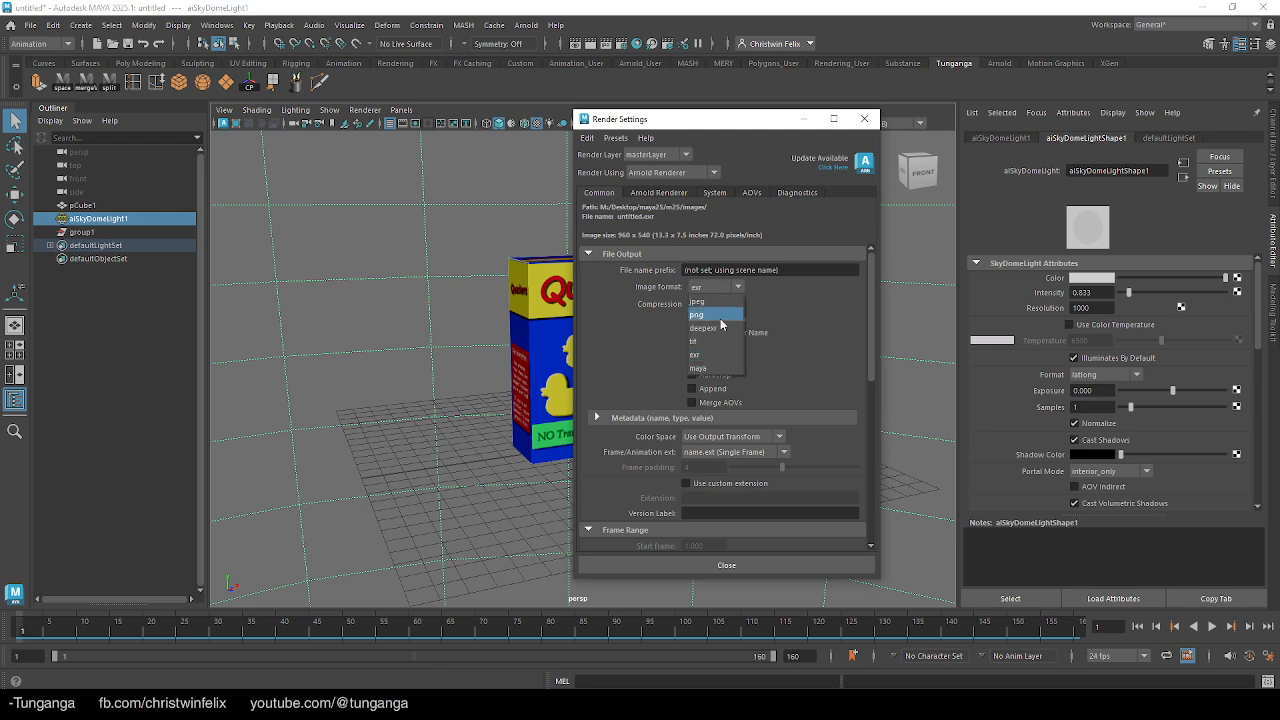
{"action": "left_click", "coordinate": [717, 303]}
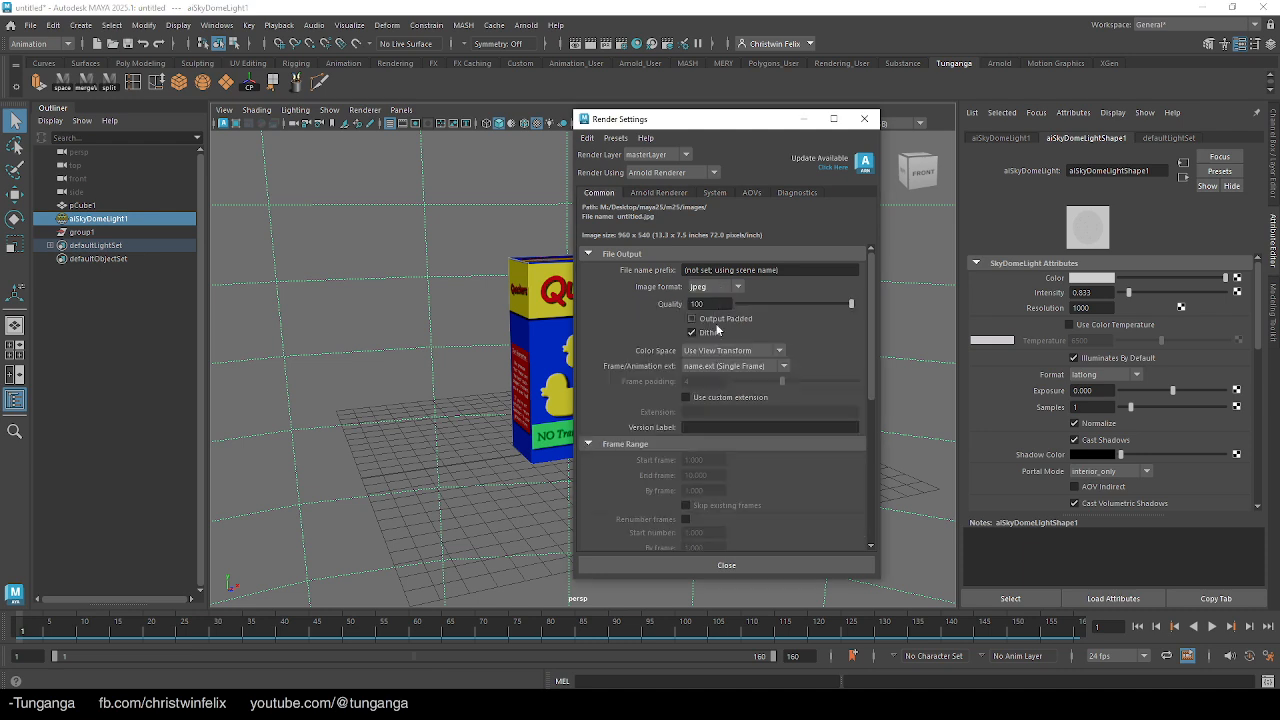
{"action": "scroll", "coordinate": [610, 388], "scroll_direction": "down", "scroll_amount": 8}
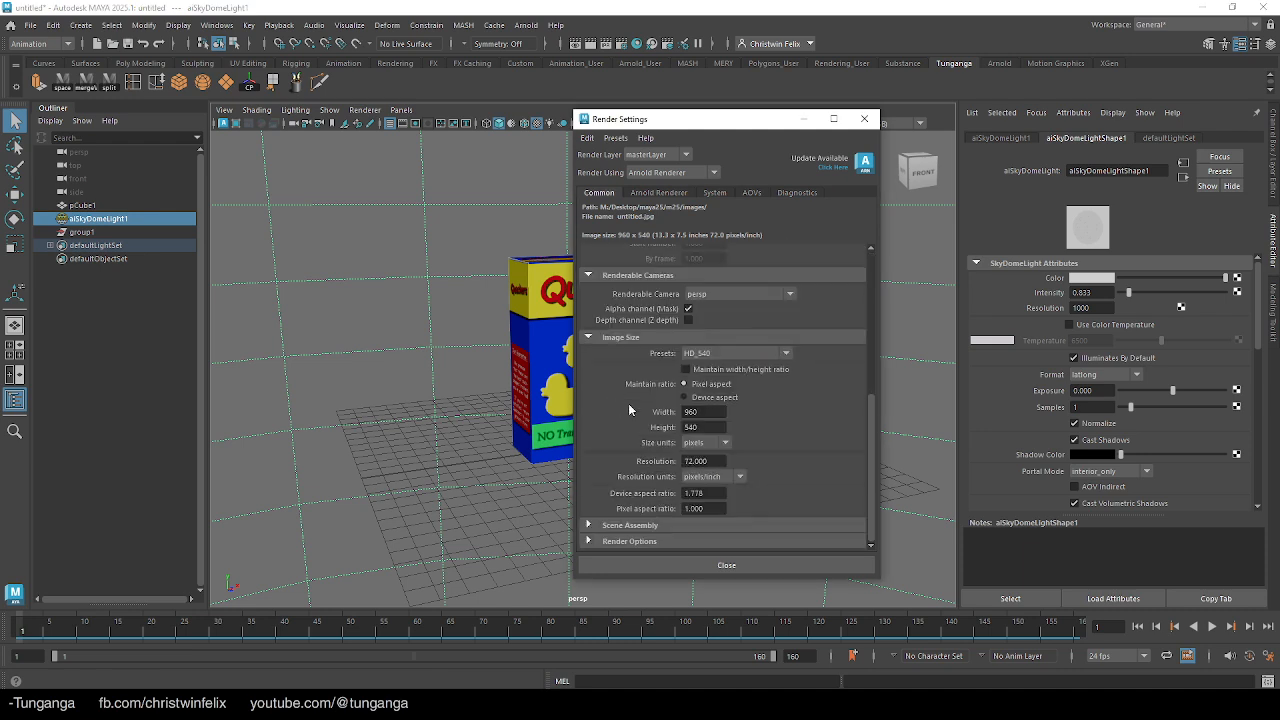
{"action": "left_click", "coordinate": [705, 411]}
{"action": "type", "text": "1280"}
{"action": "key", "text": "Tab"}
{"action": "type", "text": "720"}
{"action": "key", "text": "BackSpace"}
{"action": "key", "text": "BackSpace"}
{"action": "key", "text": "BackSpace"}
{"action": "left_click", "coordinate": [710, 459]}
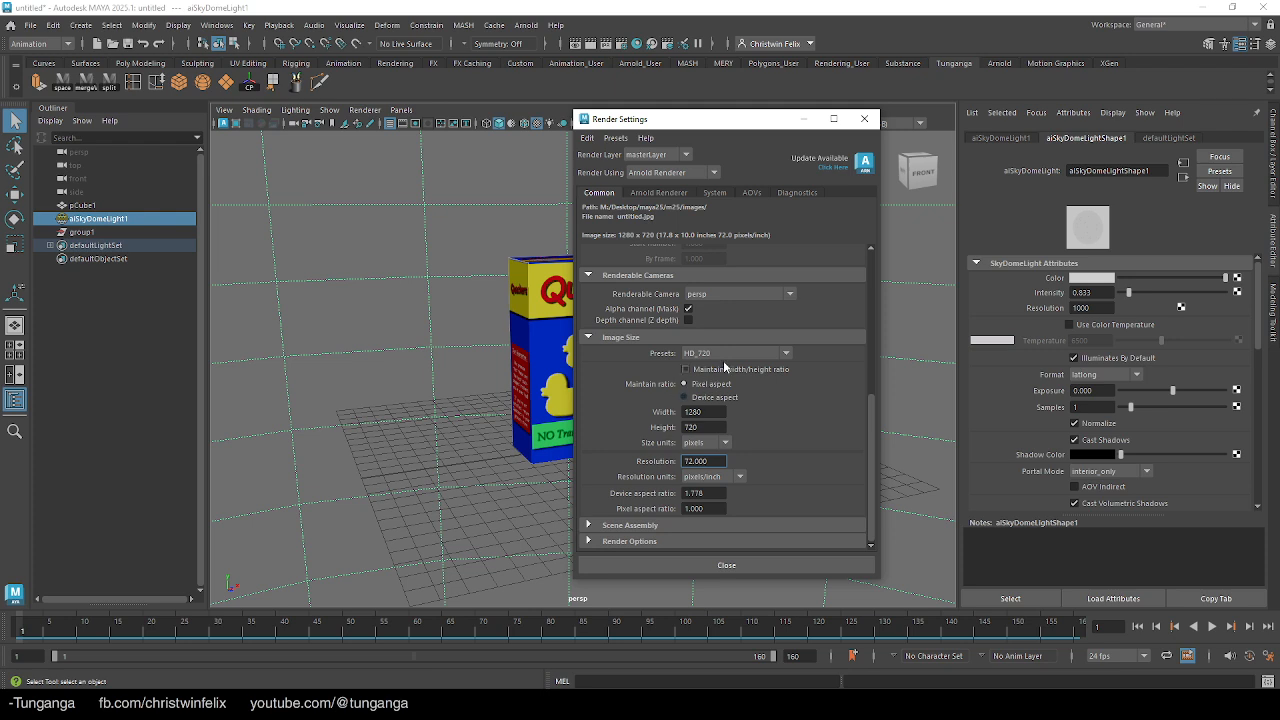
- Set the frame naming to name.#.ext and the end frame to 160, and close the render settings
{"action": "scroll", "coordinate": [605, 400], "scroll_direction": "up", "scroll_amount": 5}
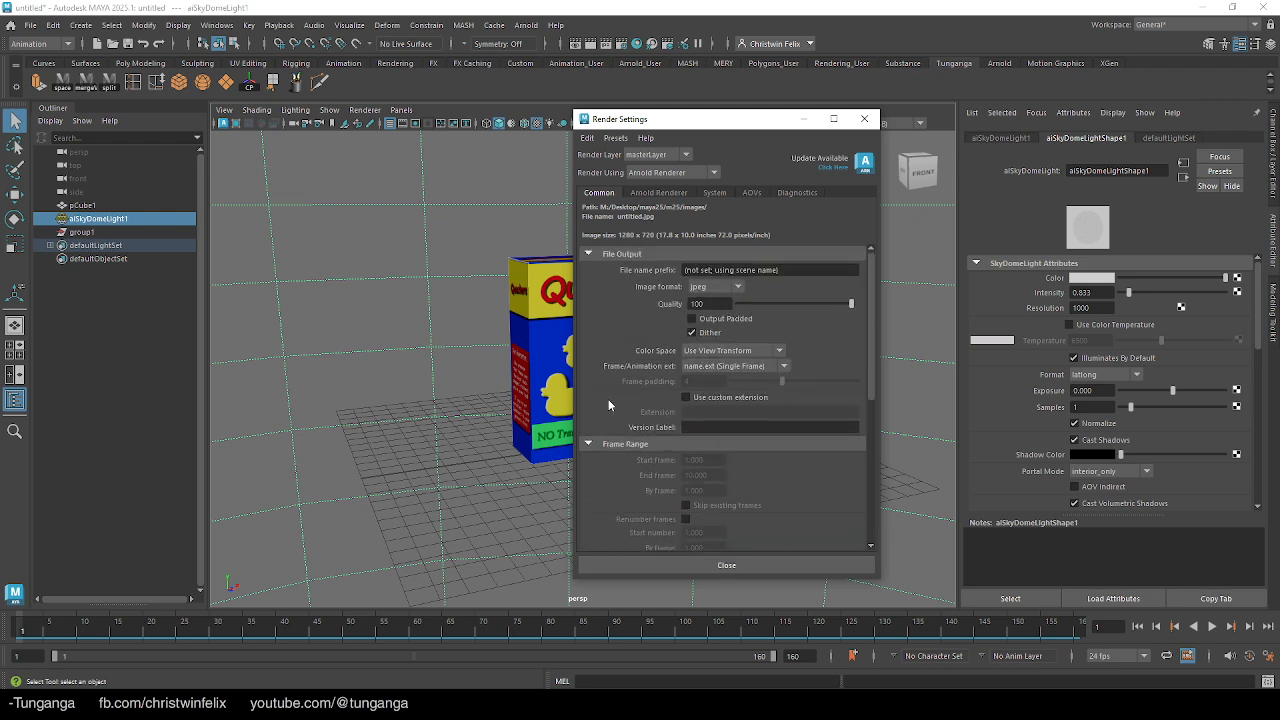
{"action": "left_click", "coordinate": [733, 368]}
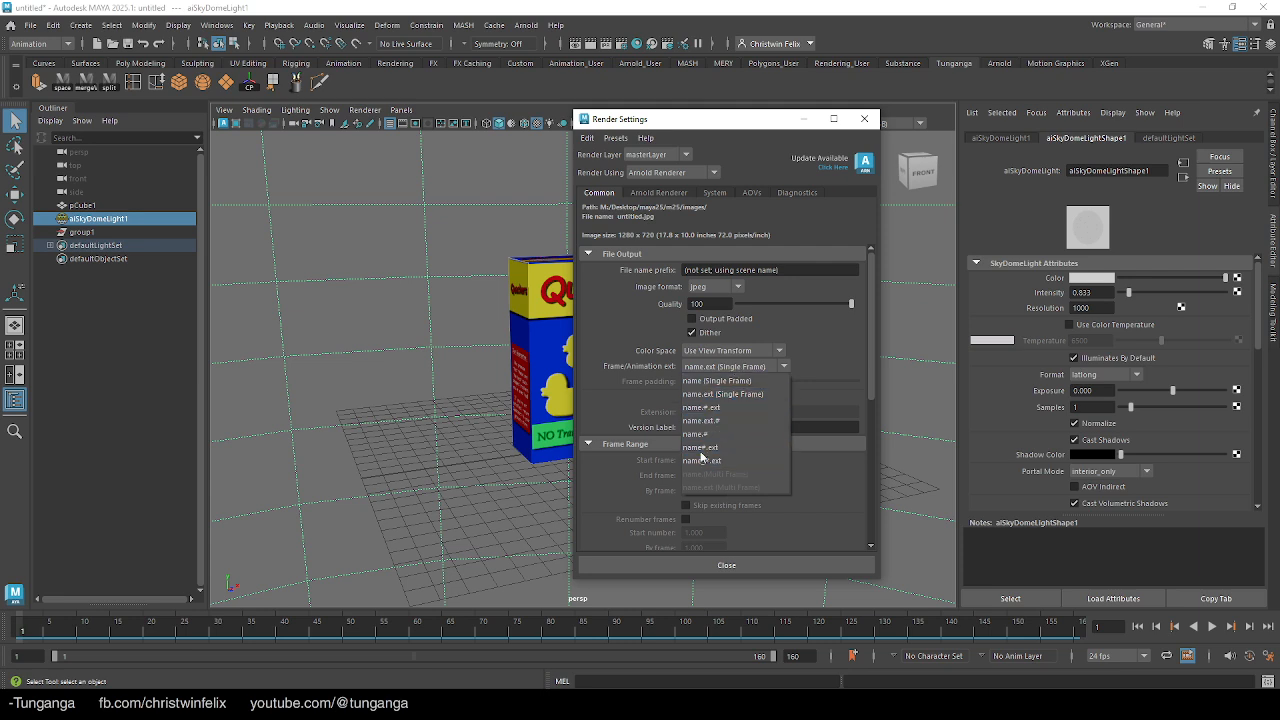
{"action": "left_click", "coordinate": [703, 408]}
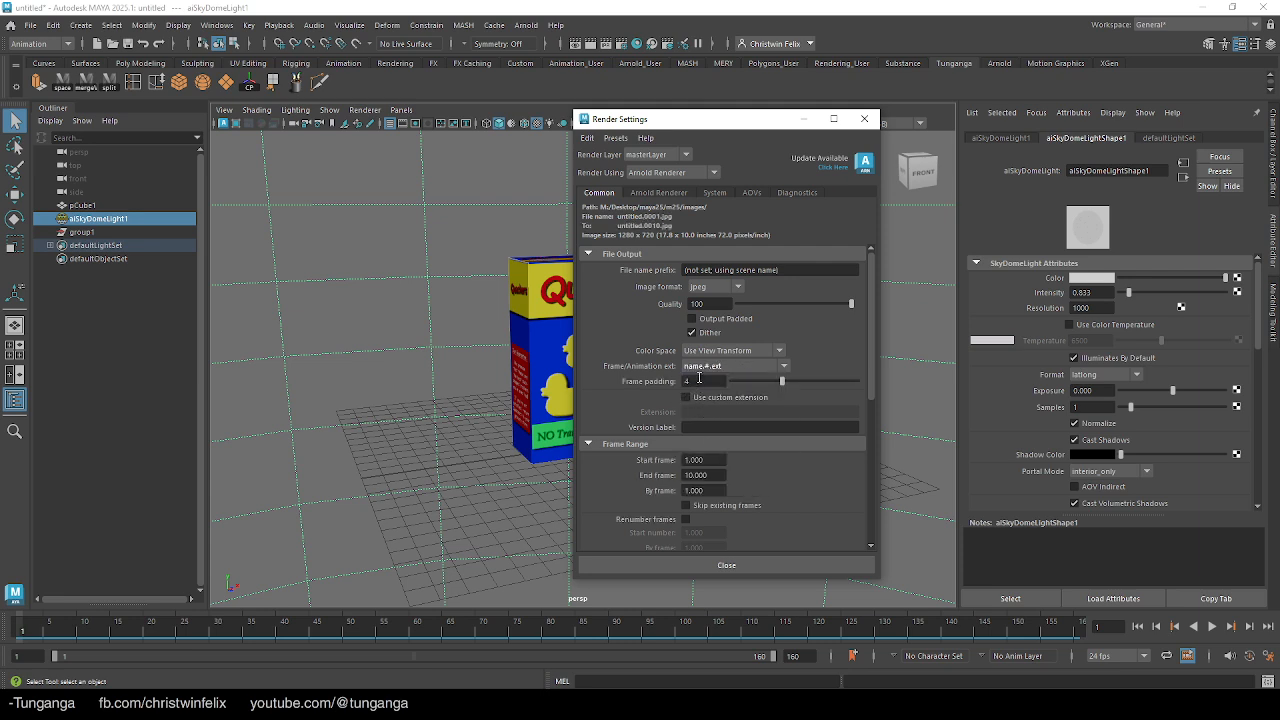
{"action": "left_click", "coordinate": [710, 461]}
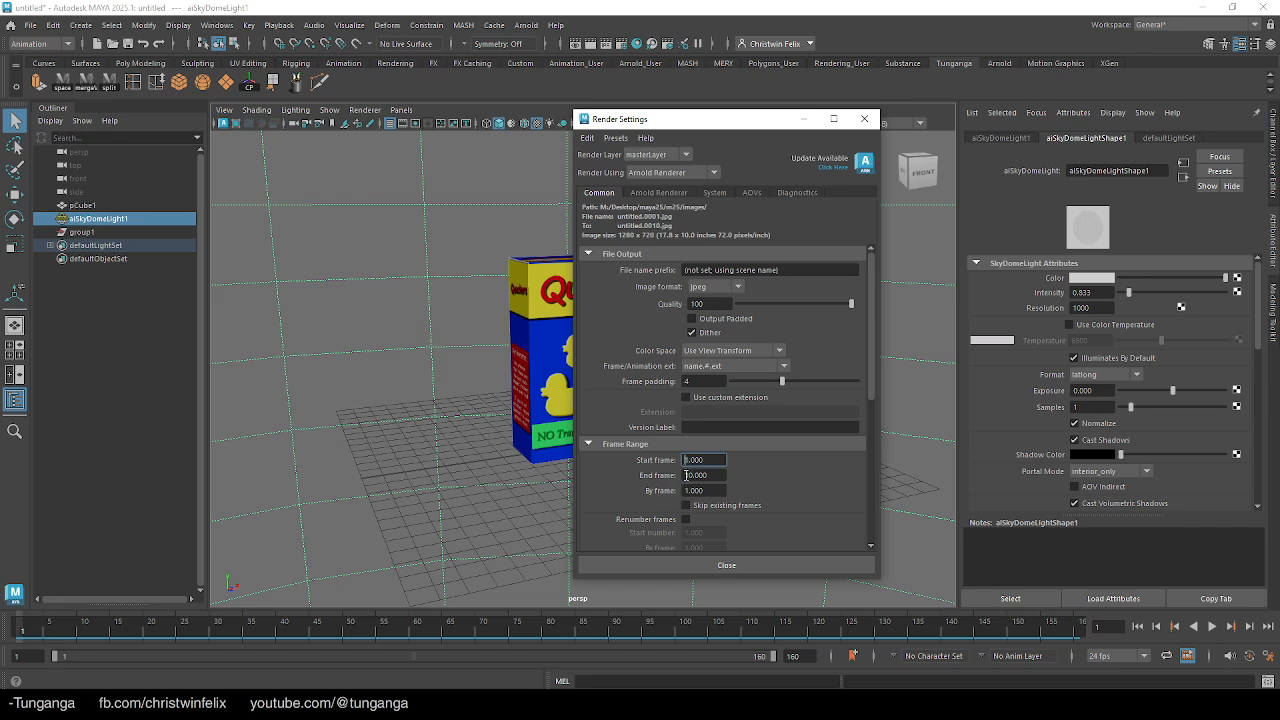
{"action": "left_click", "coordinate": [688, 475]}
{"action": "type", "text": "8"}
{"action": "scroll", "coordinate": [773, 470], "scroll_direction": "down", "scroll_amount": 3}
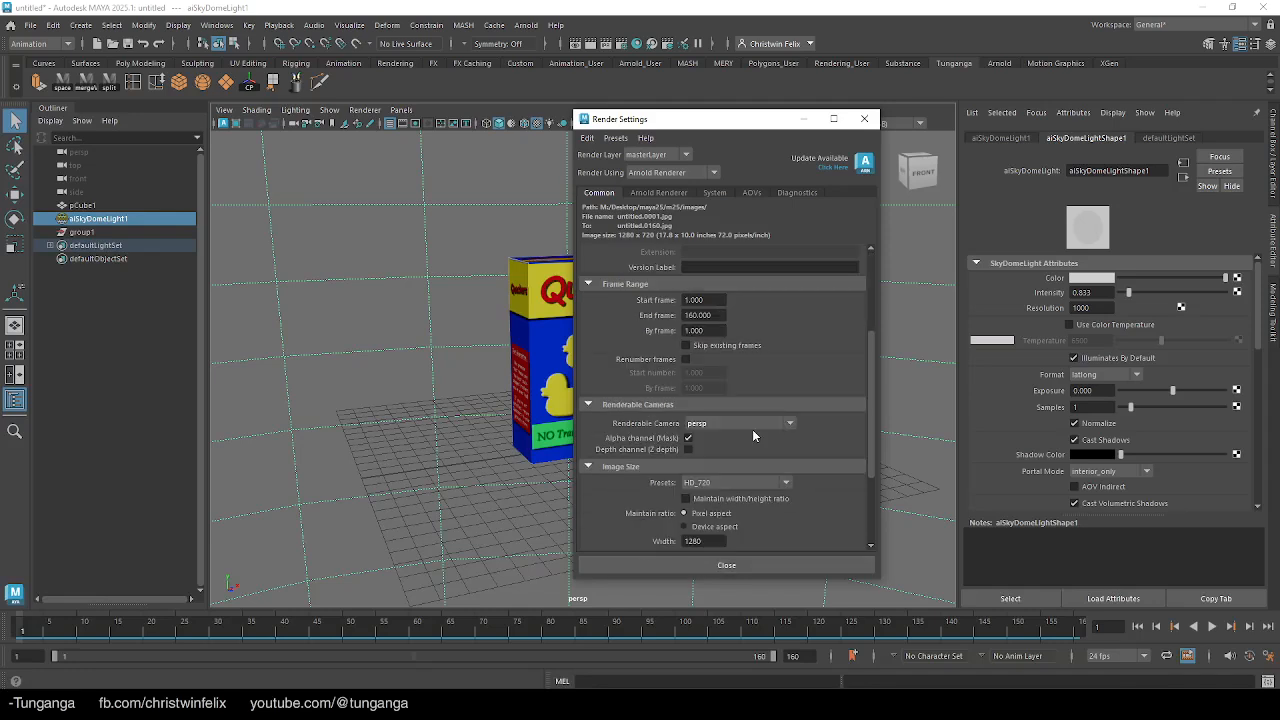
{"action": "left_click", "coordinate": [694, 565]}
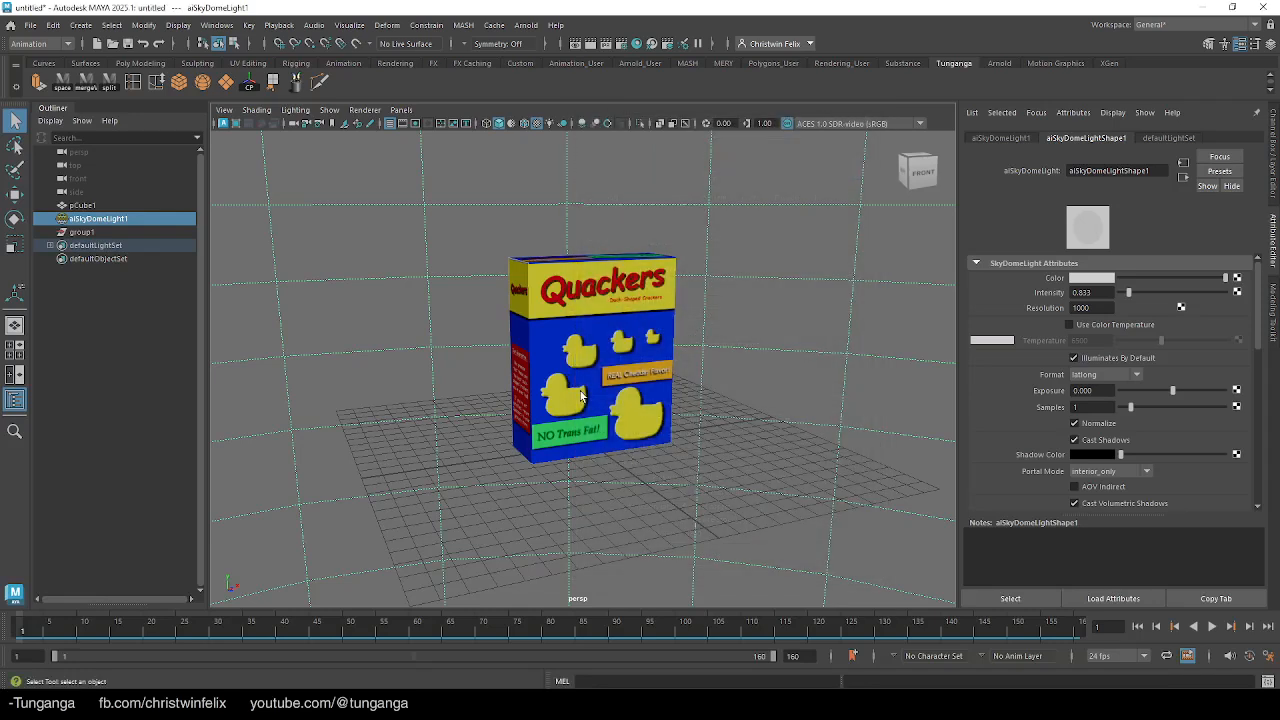
- Switch to the Rendering menu set and start a batch render of the animation
{"action": "left_click", "coordinate": [47, 46]}
{"action": "left_click", "coordinate": [41, 116]}
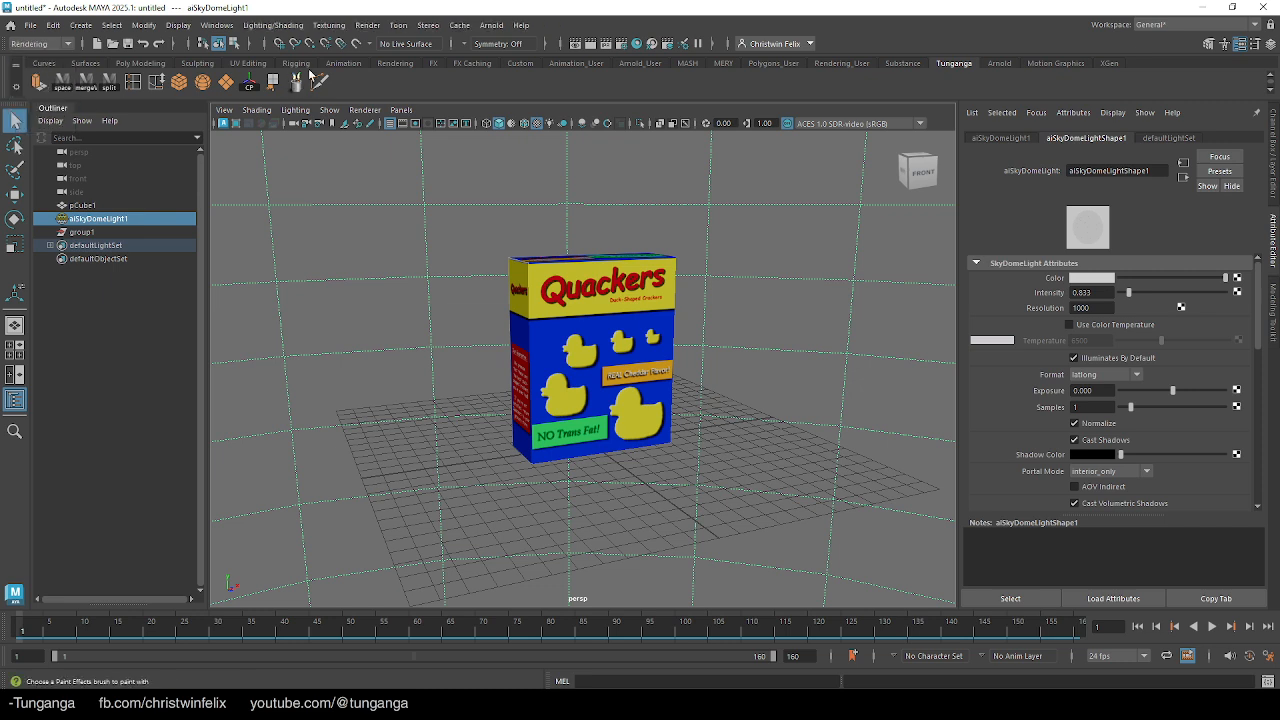
{"action": "left_click", "coordinate": [367, 25]}
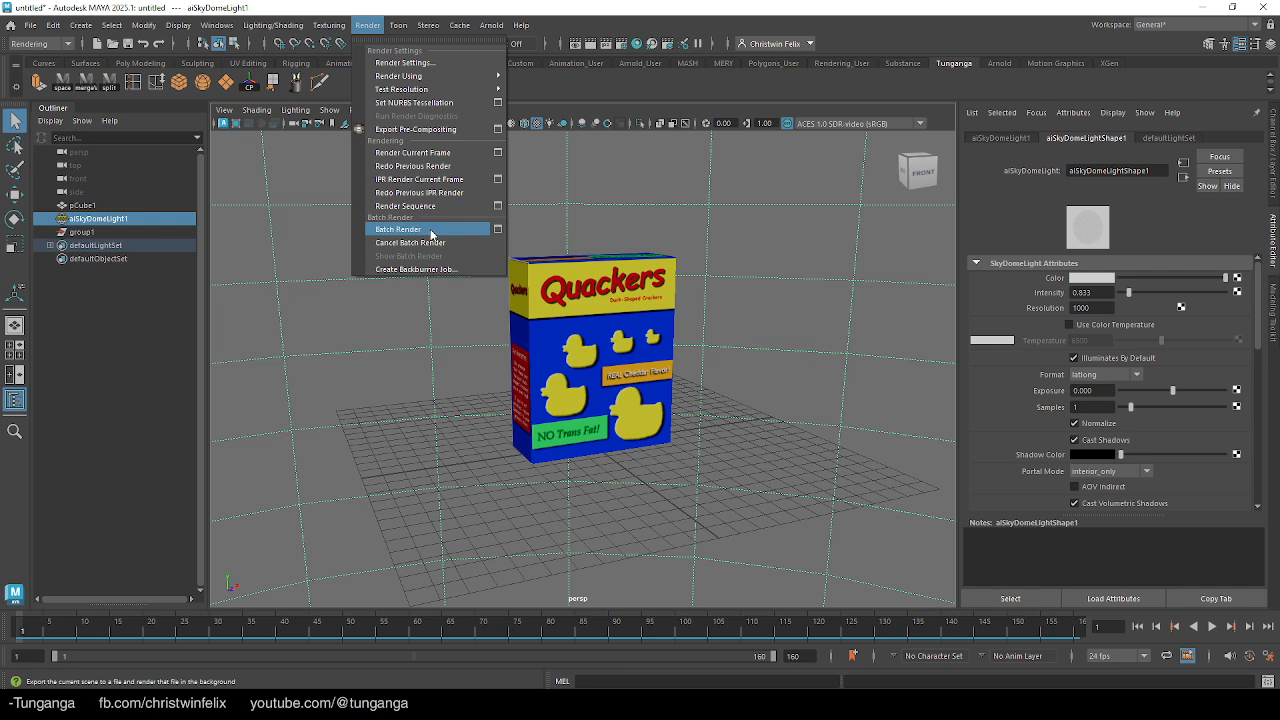
{"action": "left_click", "coordinate": [431, 234]}
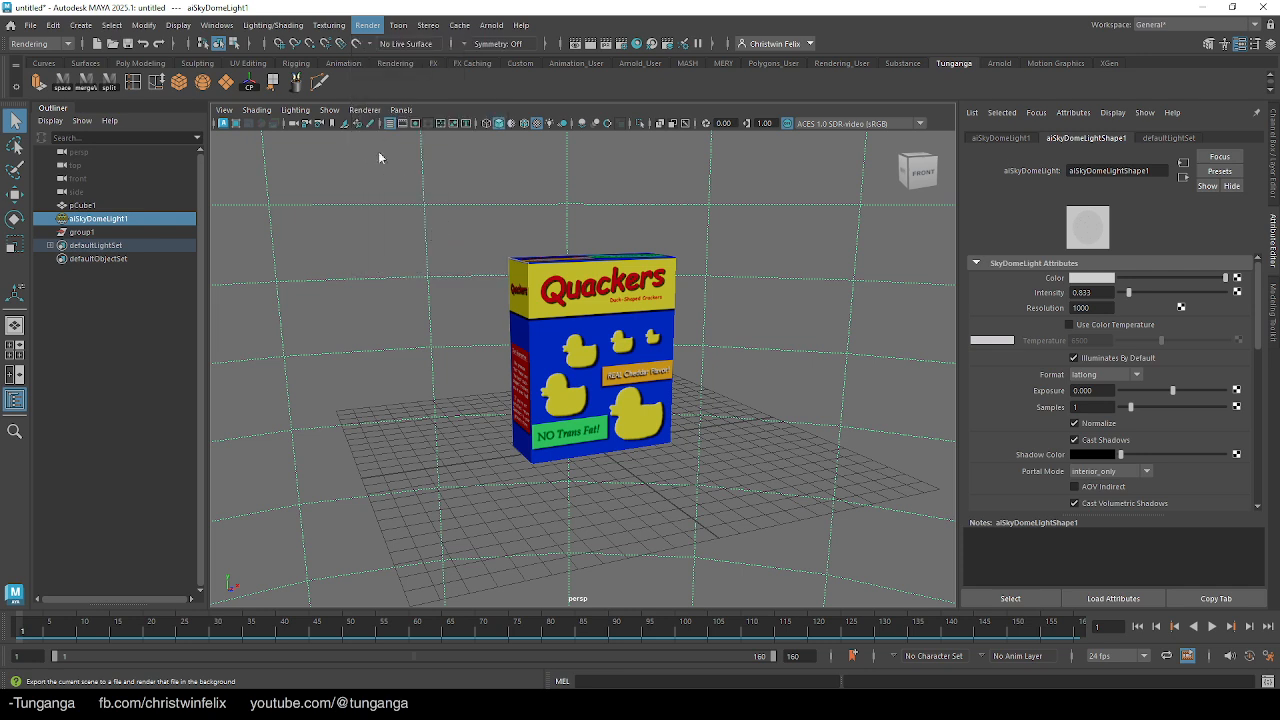
- Open the Script Editor to monitor the batch render's progress
{"action": "left_click", "coordinate": [225, 27]}
{"action": "mouse_move", "coordinate": [306, 172]}
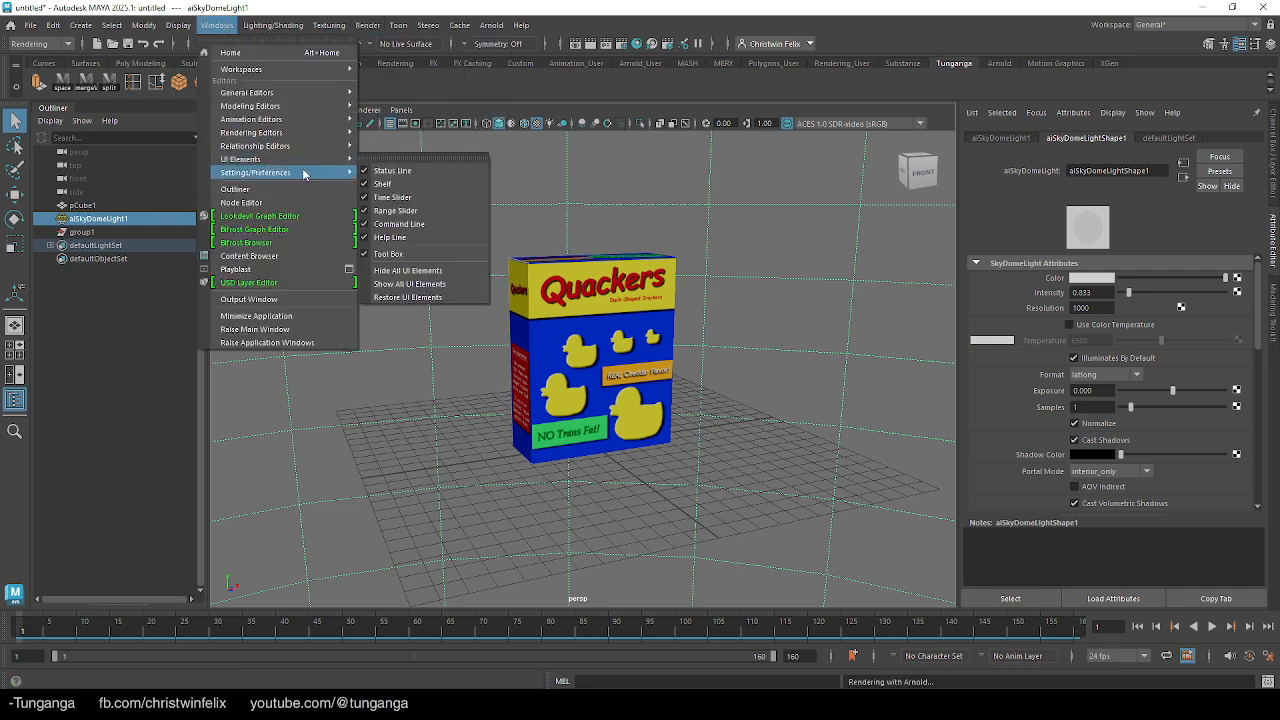
{"action": "mouse_move", "coordinate": [304, 93]}
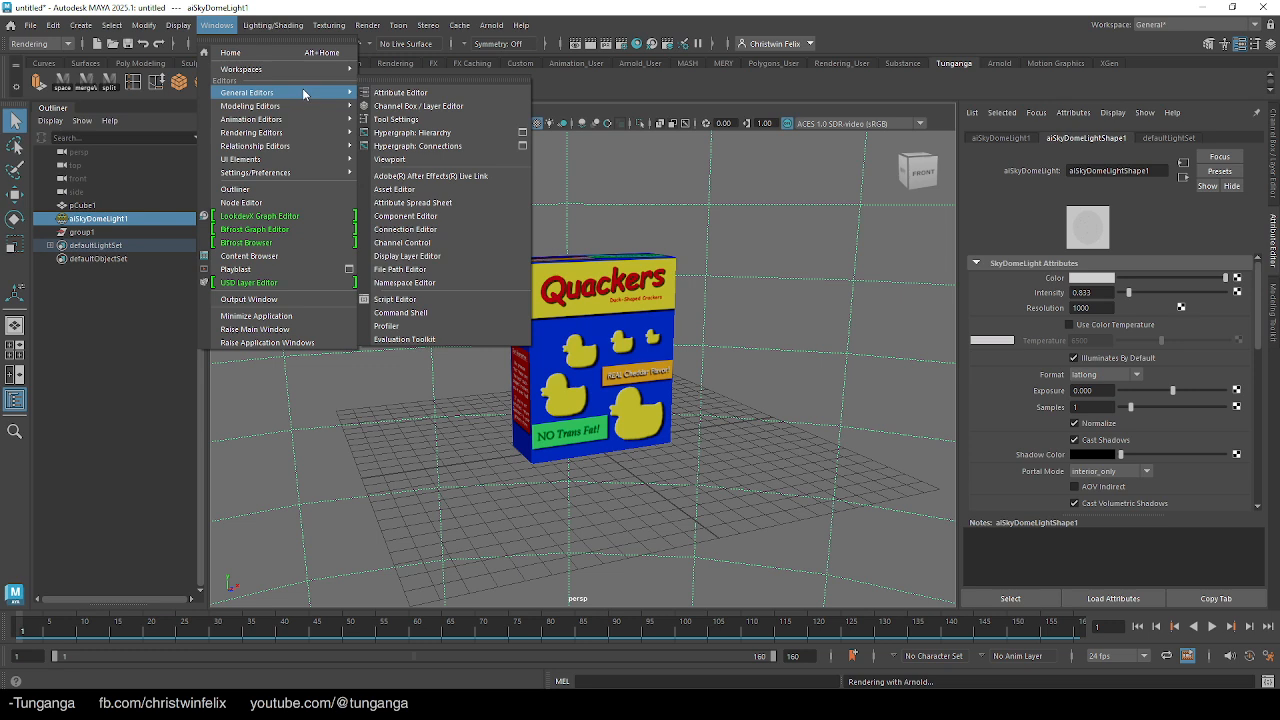
{"action": "left_click", "coordinate": [398, 299]}
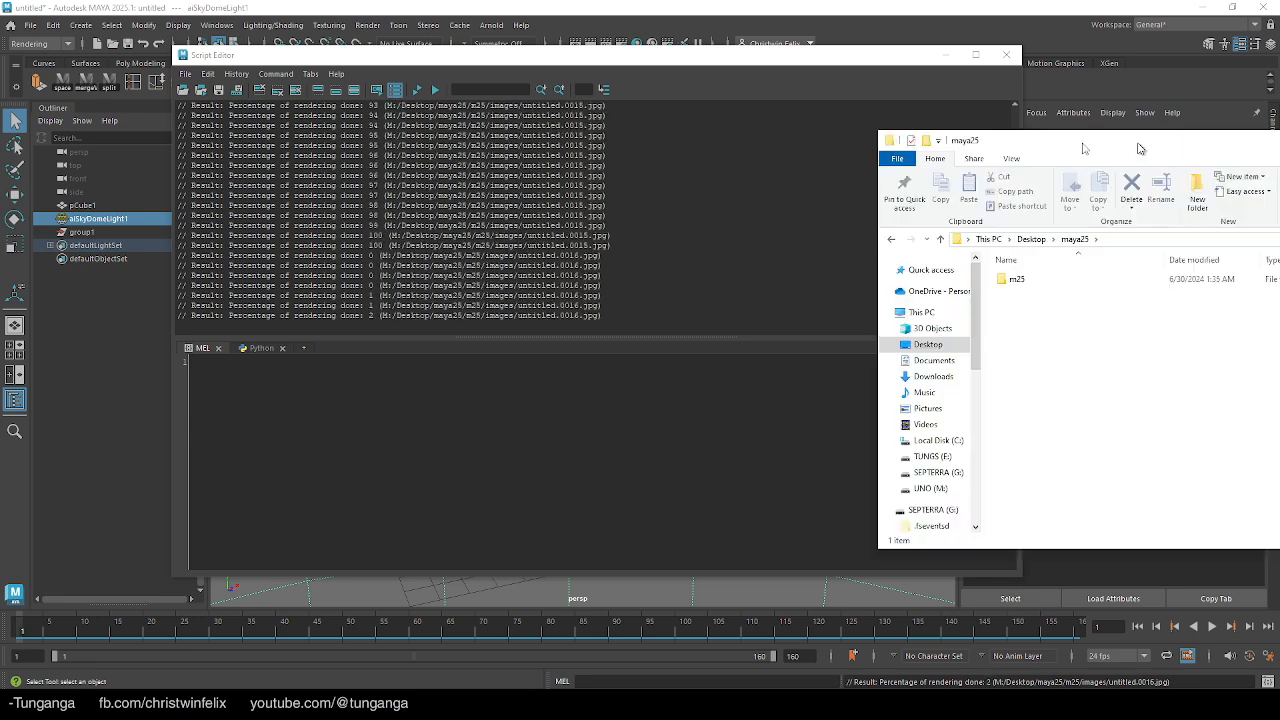
- Open the m25 project's images folder in File Explorer and look through the rendered frames
{"action": "left_click_drag", "start_coordinate": [1139, 148], "coordinate": [773, 163]}
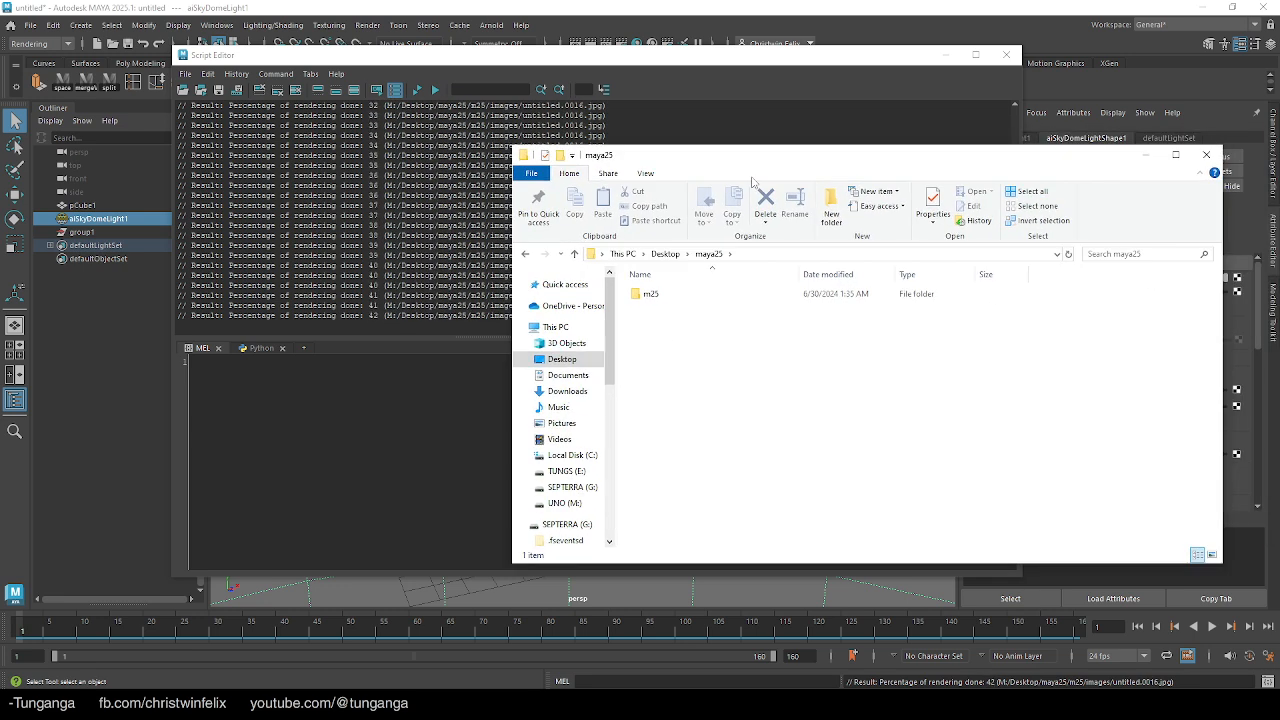
{"action": "double_click", "coordinate": [650, 292]}
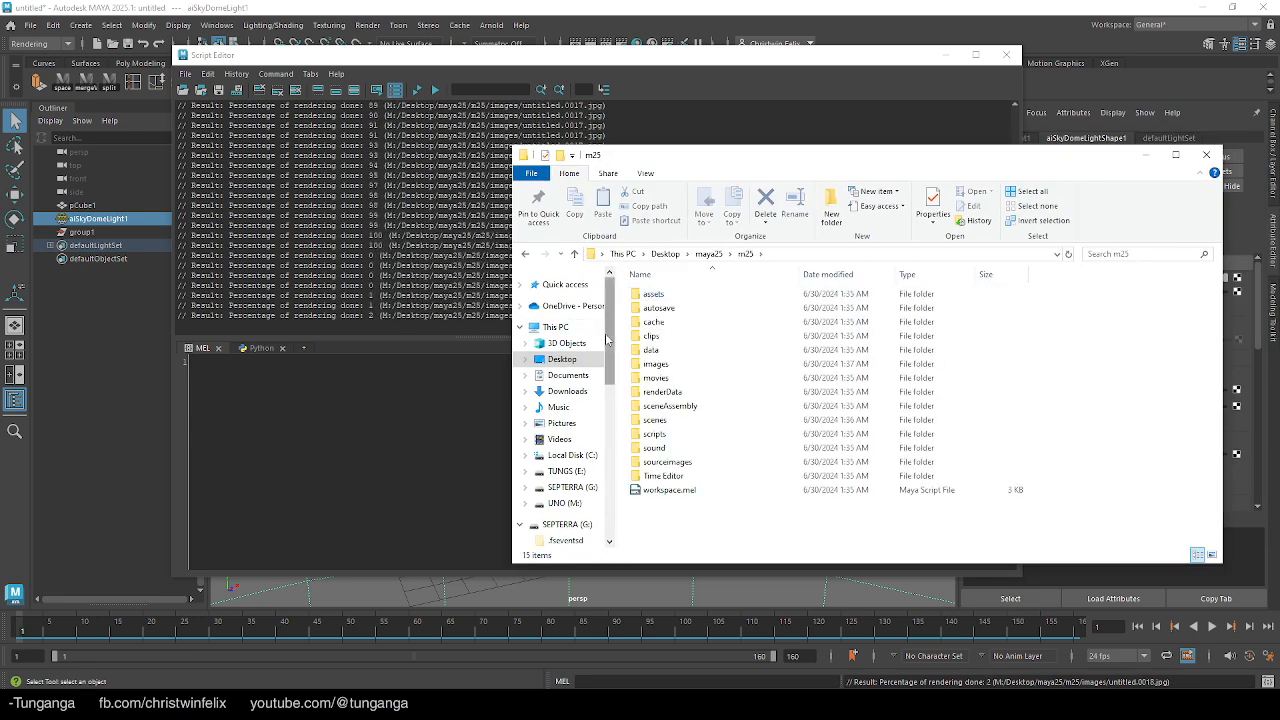
{"action": "double_click", "coordinate": [658, 364]}
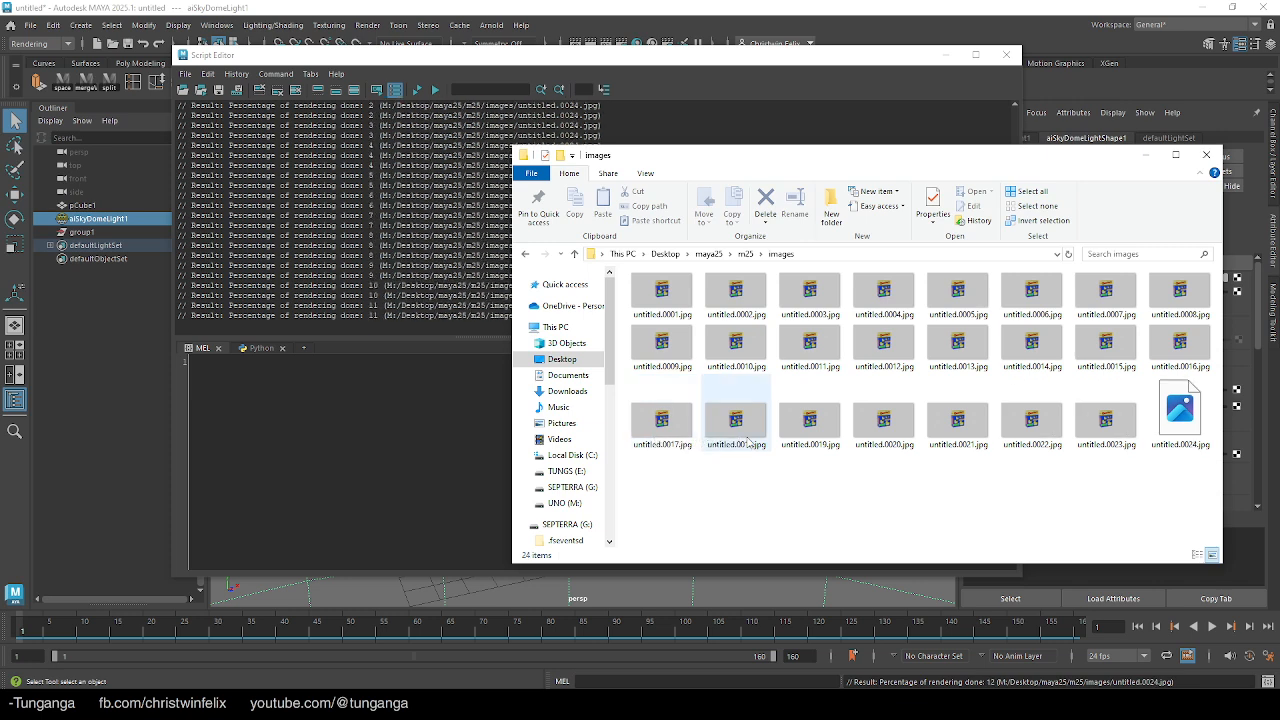
{"action": "left_click", "coordinate": [661, 293]}
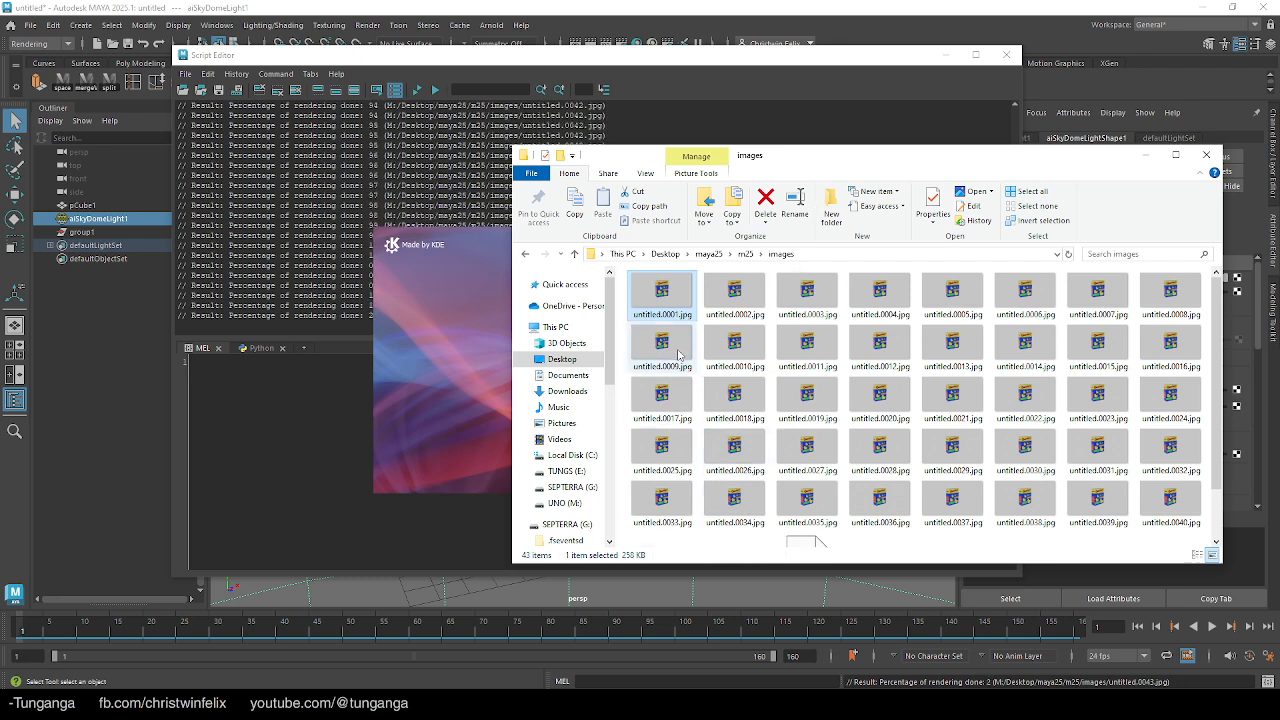
{"action": "scroll", "coordinate": [779, 414], "scroll_direction": "down", "scroll_amount": 1}
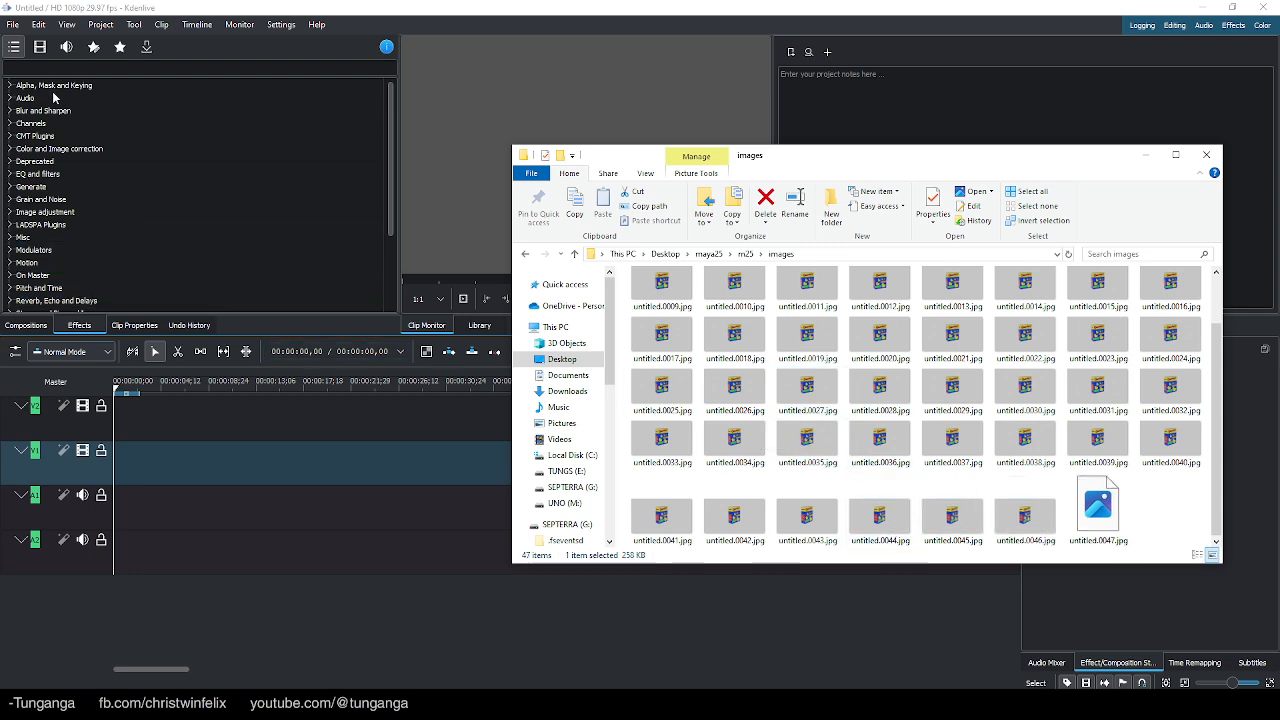
- Switch to Kdenlive and load the Editing layout
{"action": "left_click", "coordinate": [412, 11]}
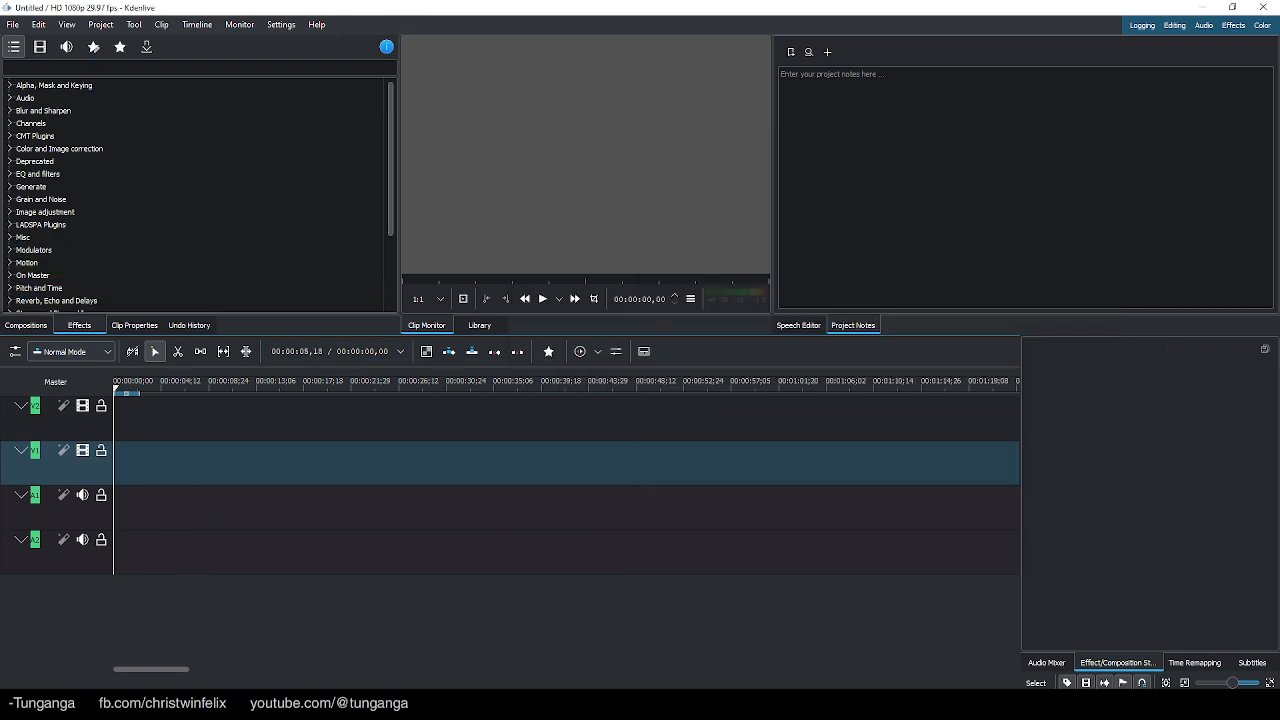
{"action": "left_click", "coordinate": [100, 27]}
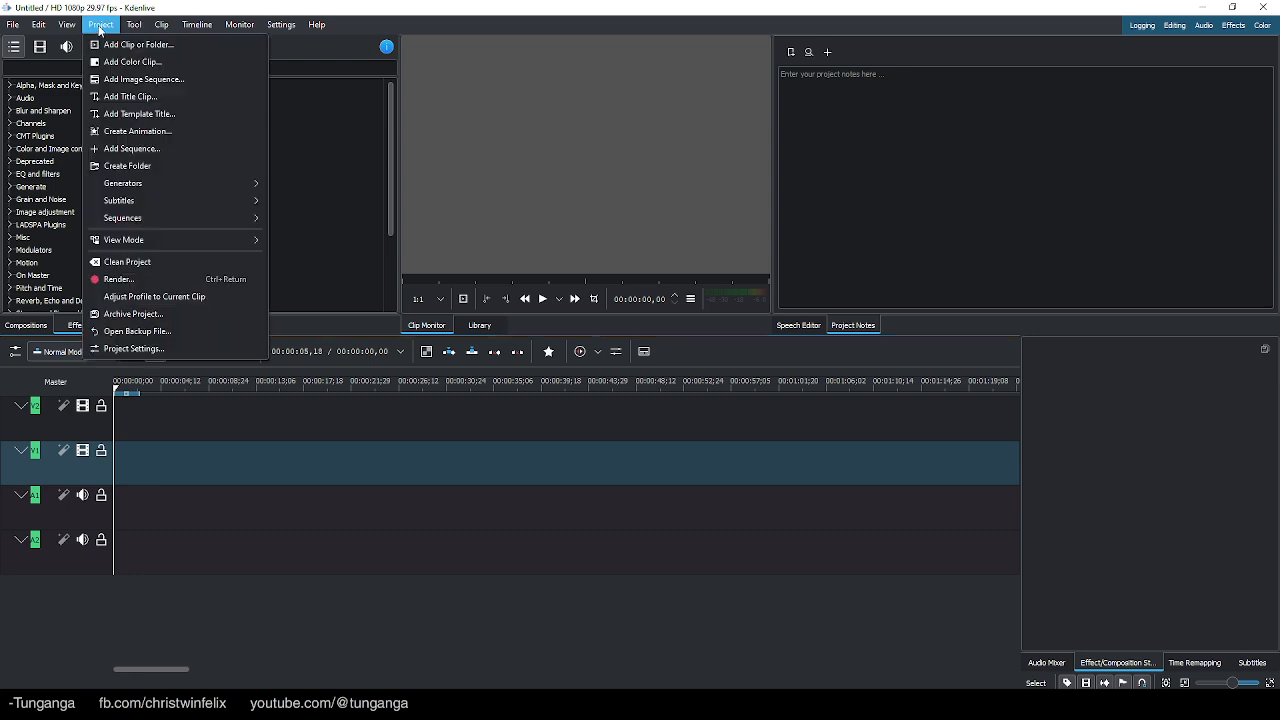
{"action": "mouse_move", "coordinate": [68, 28]}
{"action": "mouse_move", "coordinate": [158, 86]}
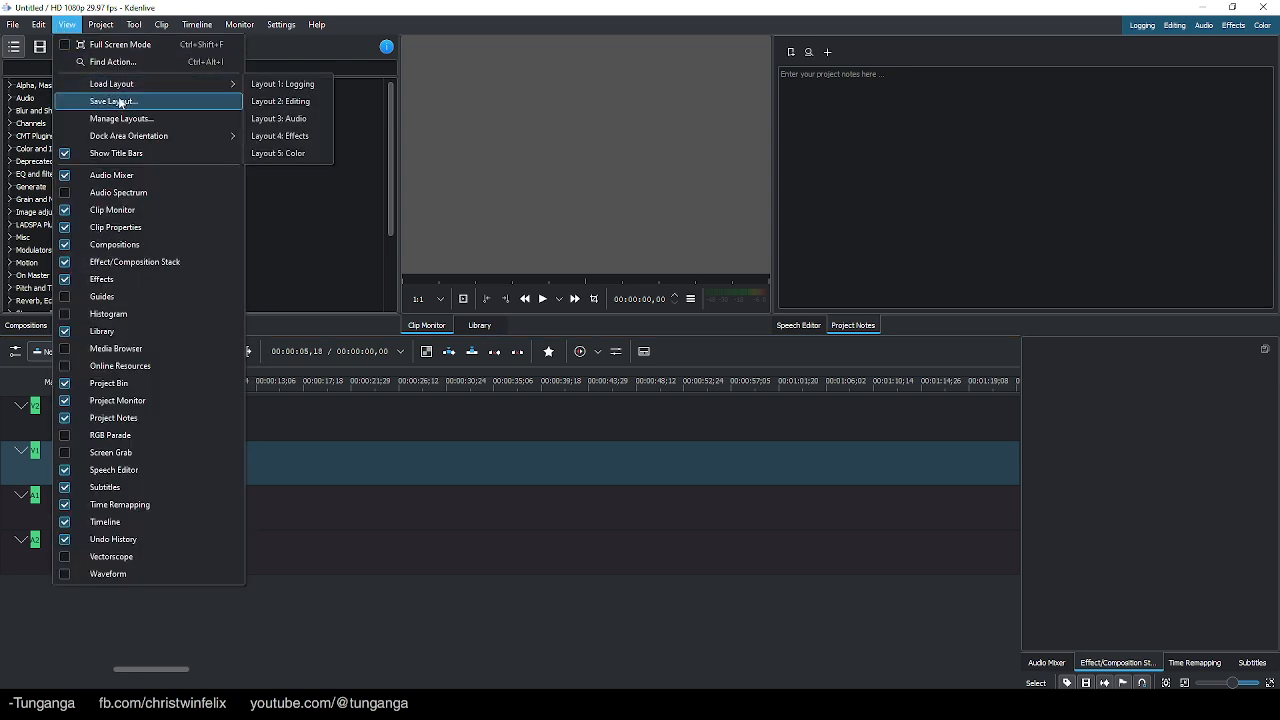
{"action": "left_click", "coordinate": [305, 102]}
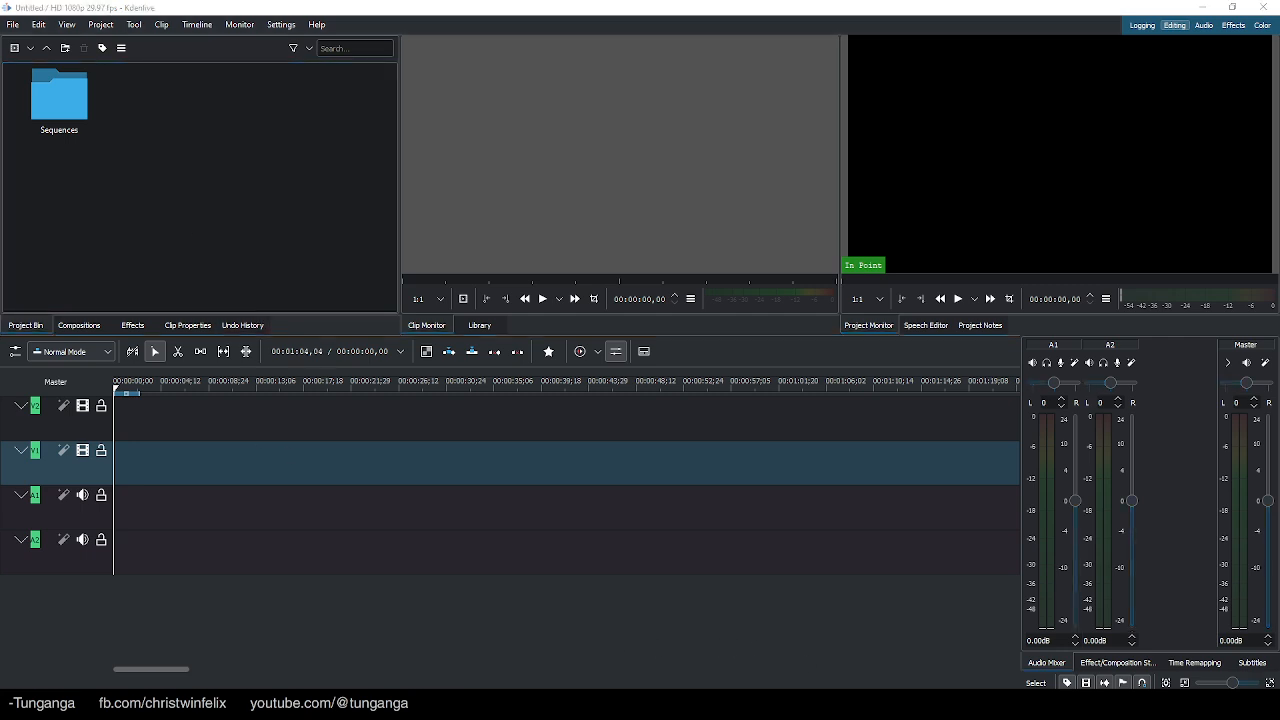
- Return to the images folder, open untitled.0001.jpg and step through the rendered frames up to untitled.0023.jpg
{"action": "key", "text": "alt+Tab"}
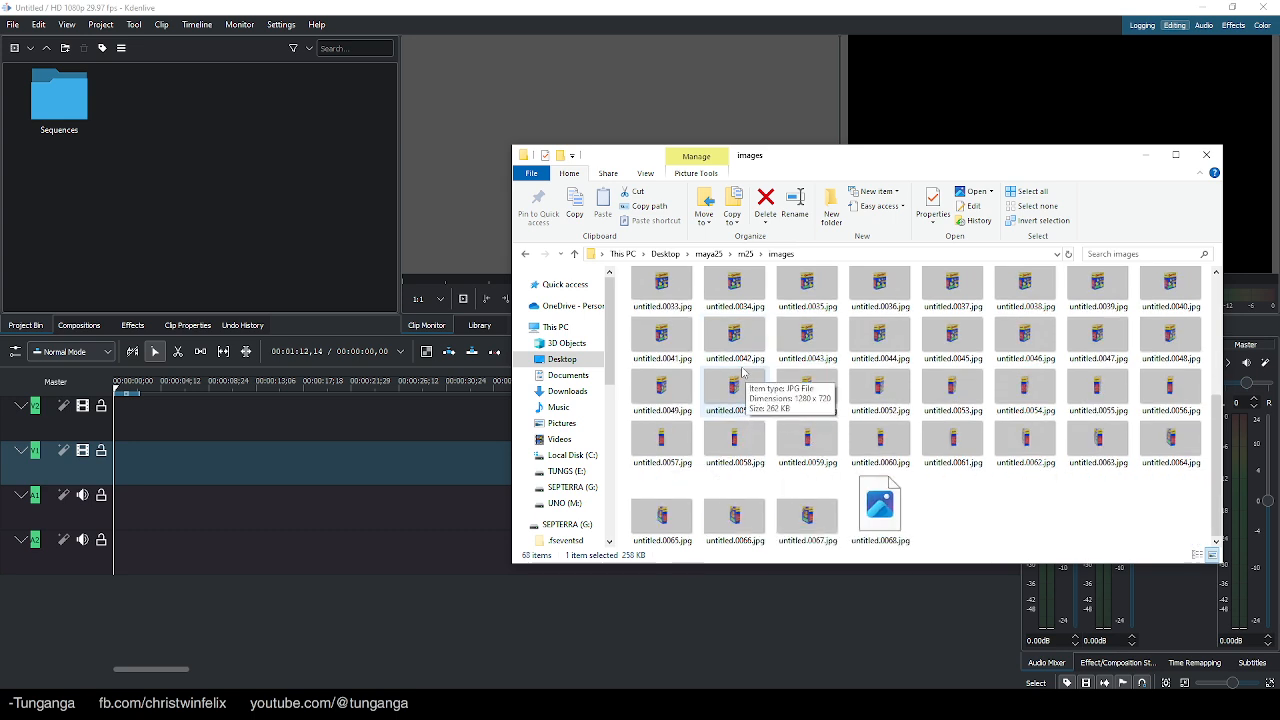
{"action": "scroll", "coordinate": [742, 370], "scroll_direction": "up", "scroll_amount": 3}
{"action": "scroll", "coordinate": [746, 357], "scroll_direction": "up", "scroll_amount": 3}
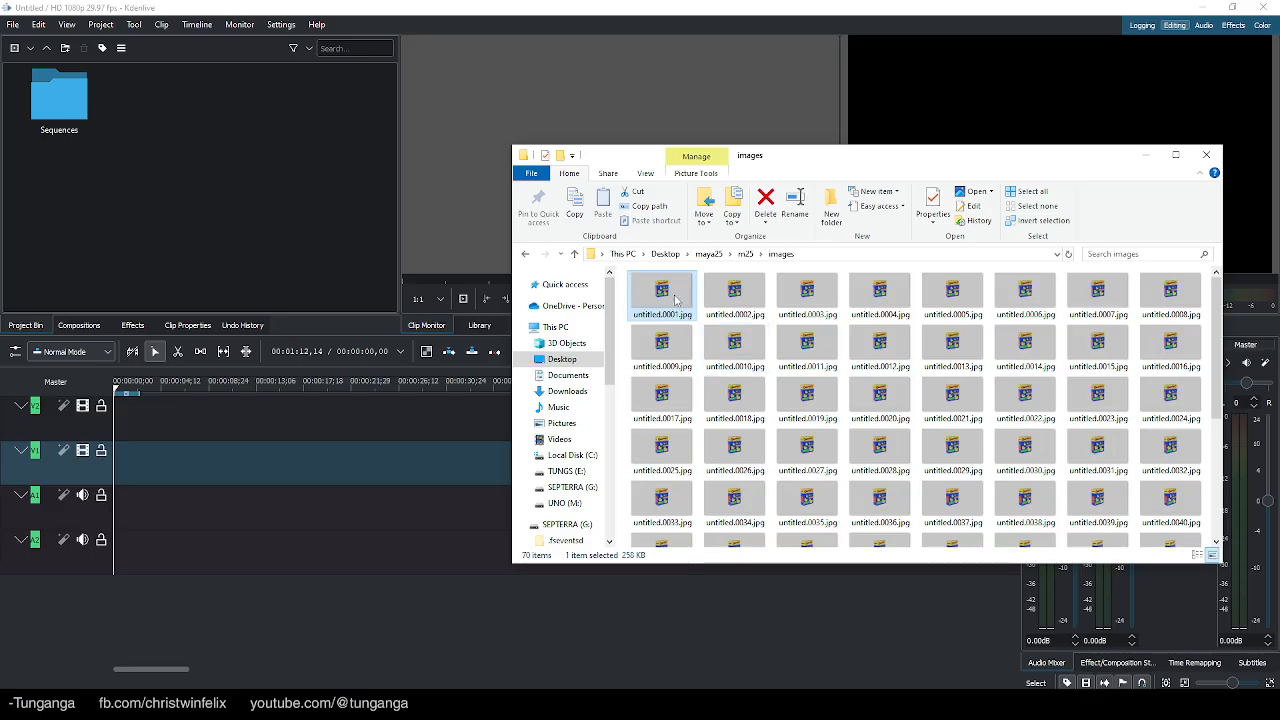
{"action": "double_click", "coordinate": [672, 293]}
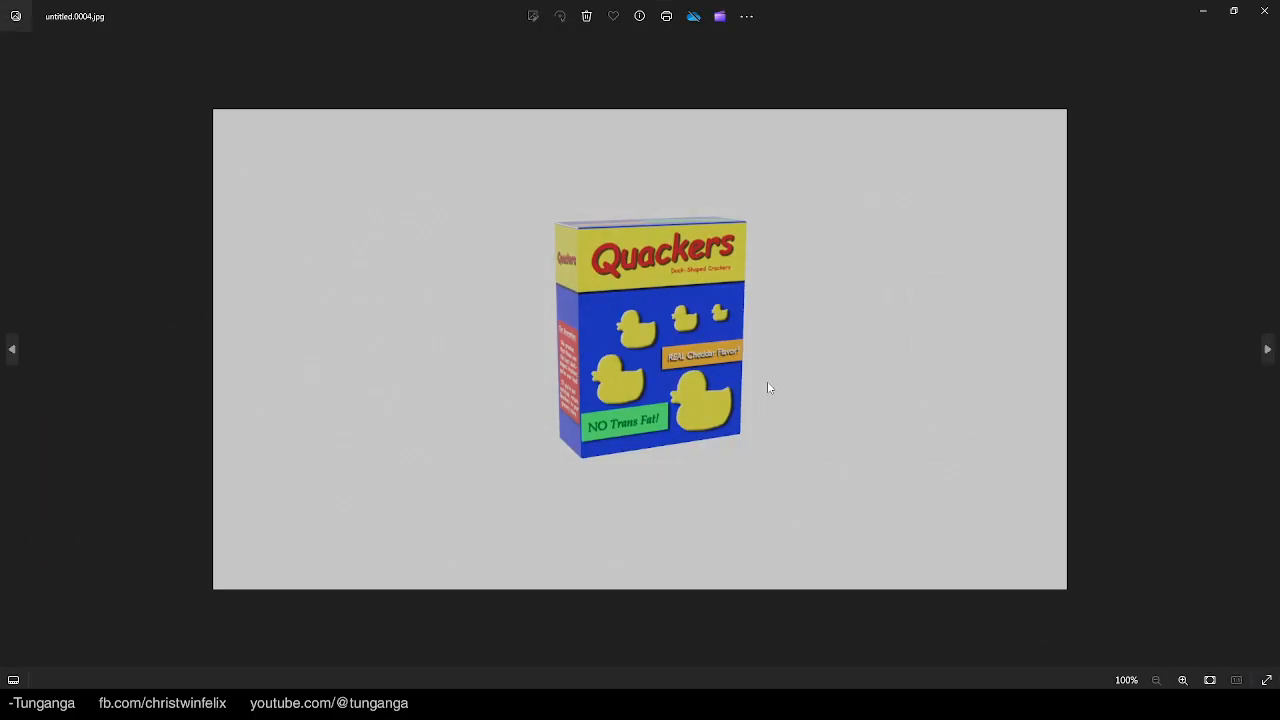
{"action": "key", "text": "Right"}
{"action": "key", "text": "Right"}
{"action": "key", "text": "Right"}
{"action": "key", "text": "Right"}
{"action": "key", "text": "Right"}
{"action": "key", "text": "Right"}
{"action": "key", "text": "Right"}
{"action": "key", "text": "Right"}
{"action": "key", "text": "Right"}
{"action": "key", "text": "Right"}
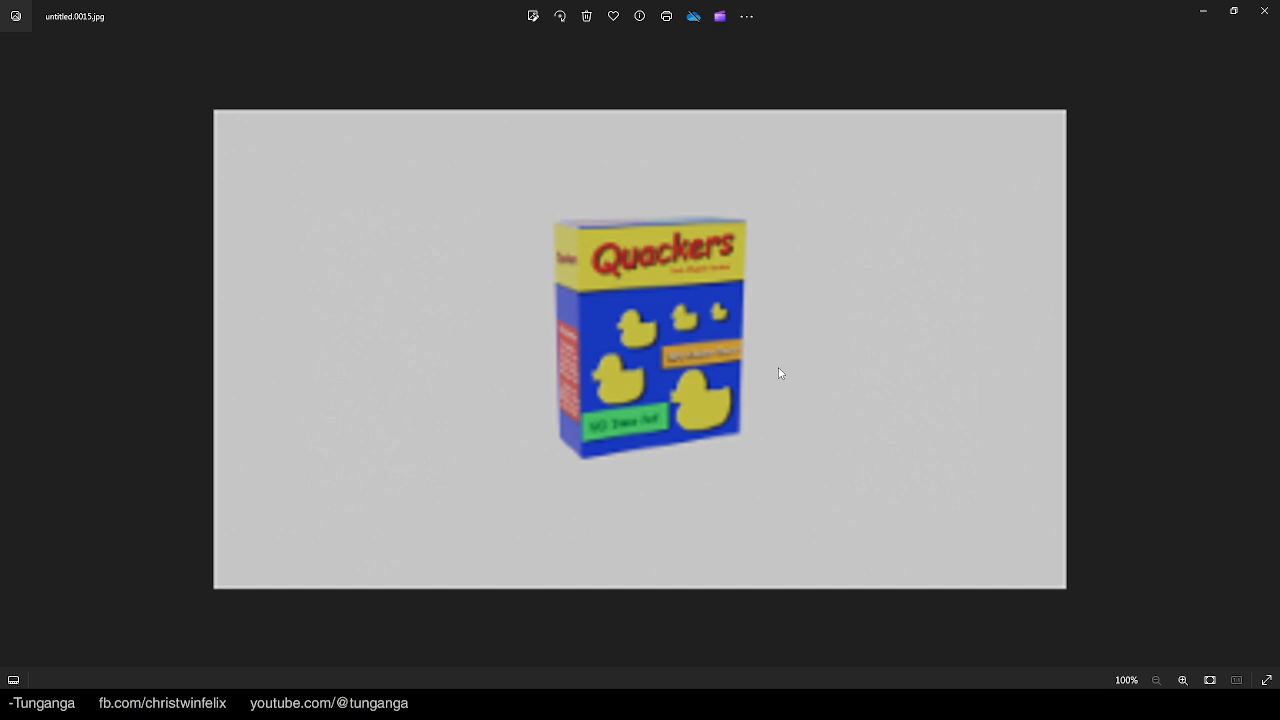
{"action": "key", "text": "Right"}
{"action": "key", "text": "Right"}
{"action": "key", "text": "Right"}
{"action": "key", "text": "Right"}
{"action": "key", "text": "Right"}
{"action": "key", "text": "Right"}
{"action": "key", "text": "Right"}
{"action": "key", "text": "Right"}
{"action": "key", "text": "Right"}
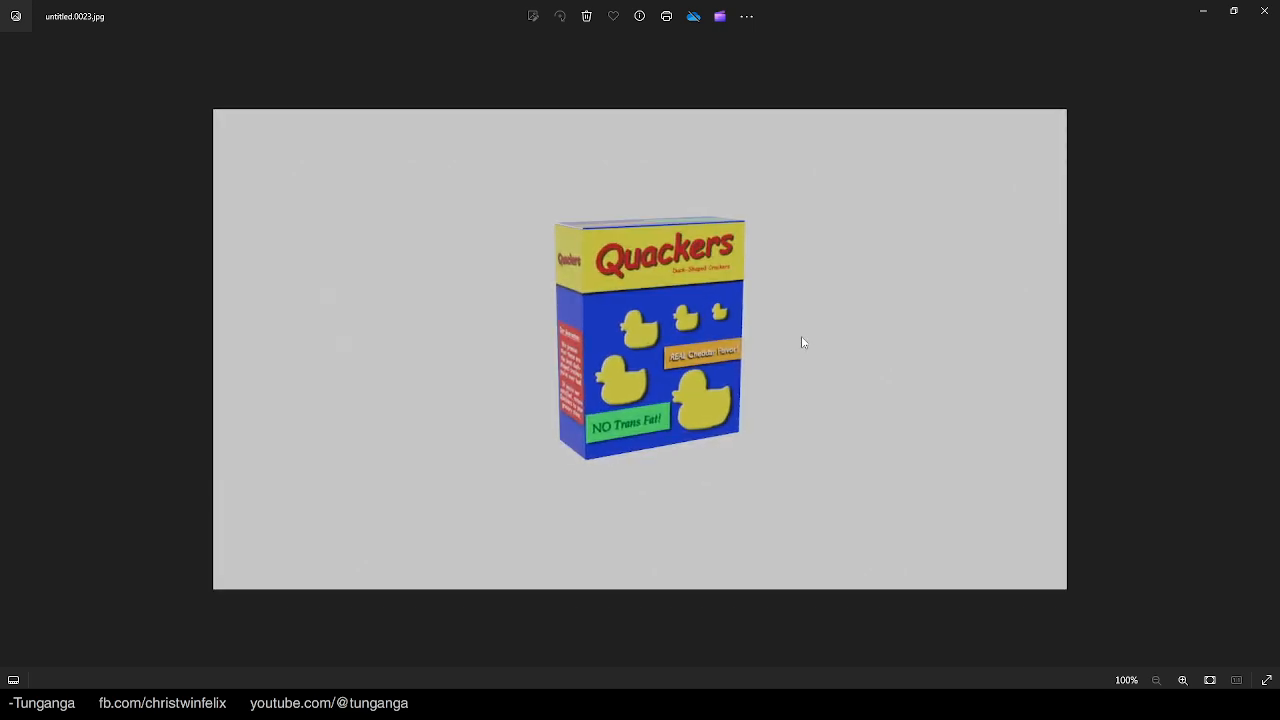
- Step through the rendered frames up to untitled.0068.jpg and close the image viewer
{"action": "key", "text": "Right"}
{"action": "key", "text": "Right"}
{"action": "key", "text": "Right"}
{"action": "key", "text": "Right"}
{"action": "key", "text": "Right"}
{"action": "key", "text": "Right"}
{"action": "key", "text": "Right"}
{"action": "key", "text": "Right"}
{"action": "key", "text": "Right"}
{"action": "key", "text": "Right"}
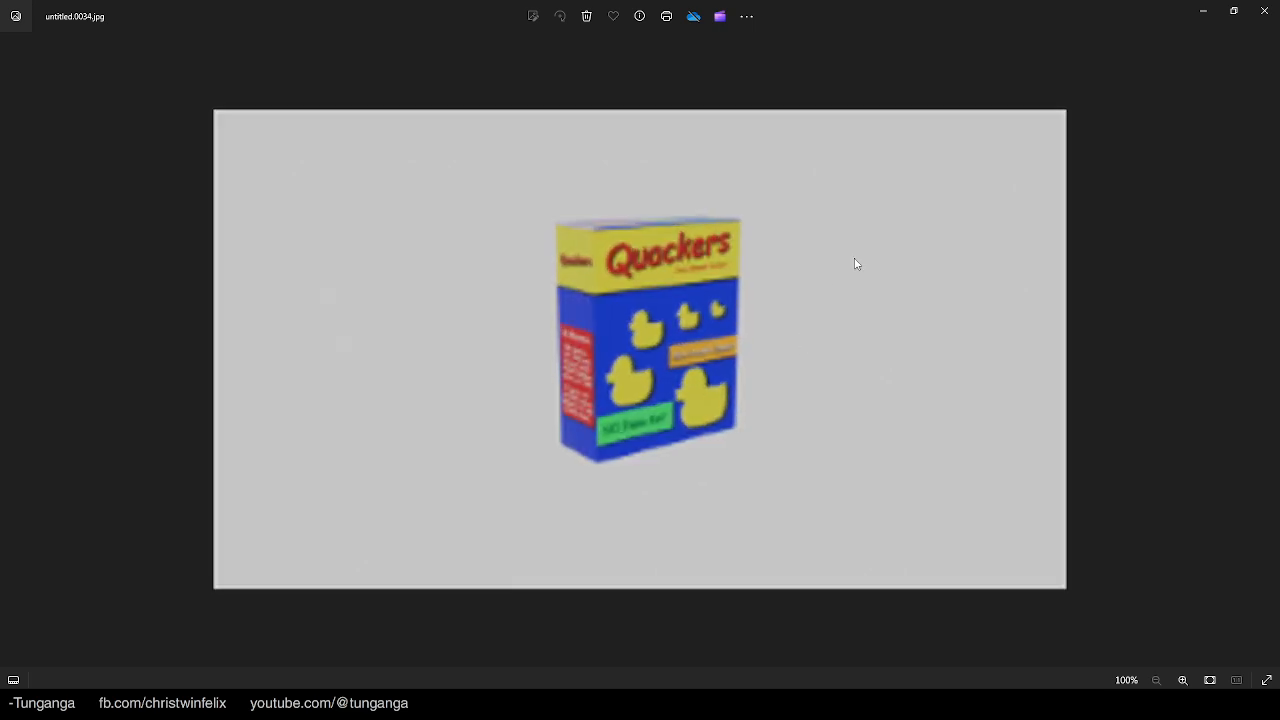
{"action": "key", "text": "Right"}
{"action": "key", "text": "Right"}
{"action": "key", "text": "Right"}
{"action": "key", "text": "Right"}
{"action": "key", "text": "Right"}
{"action": "key", "text": "Right"}
{"action": "key", "text": "Right"}
{"action": "key", "text": "Right"}
{"action": "key", "text": "Right"}
{"action": "key", "text": "Right"}
{"action": "key", "text": "Right"}
{"action": "key", "text": "Right"}
{"action": "key", "text": "Right"}
{"action": "key", "text": "Right"}
{"action": "key", "text": "Right"}
{"action": "key", "text": "Right"}
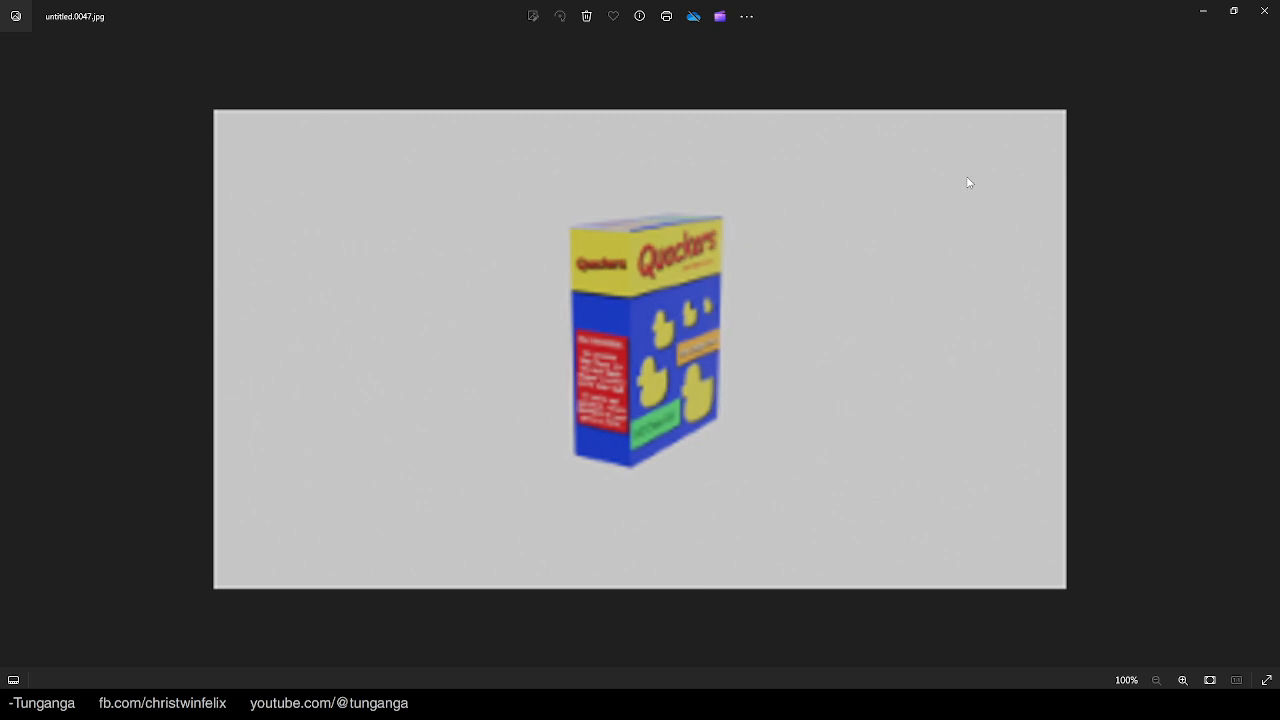
{"action": "key", "text": "Right"}
{"action": "key", "text": "Right"}
{"action": "key", "text": "Right"}
{"action": "key", "text": "Right"}
{"action": "key", "text": "Right"}
{"action": "key", "text": "Right"}
{"action": "key", "text": "Right"}
{"action": "key", "text": "Right"}
{"action": "key", "text": "Right"}
{"action": "key", "text": "Right"}
{"action": "key", "text": "Right"}
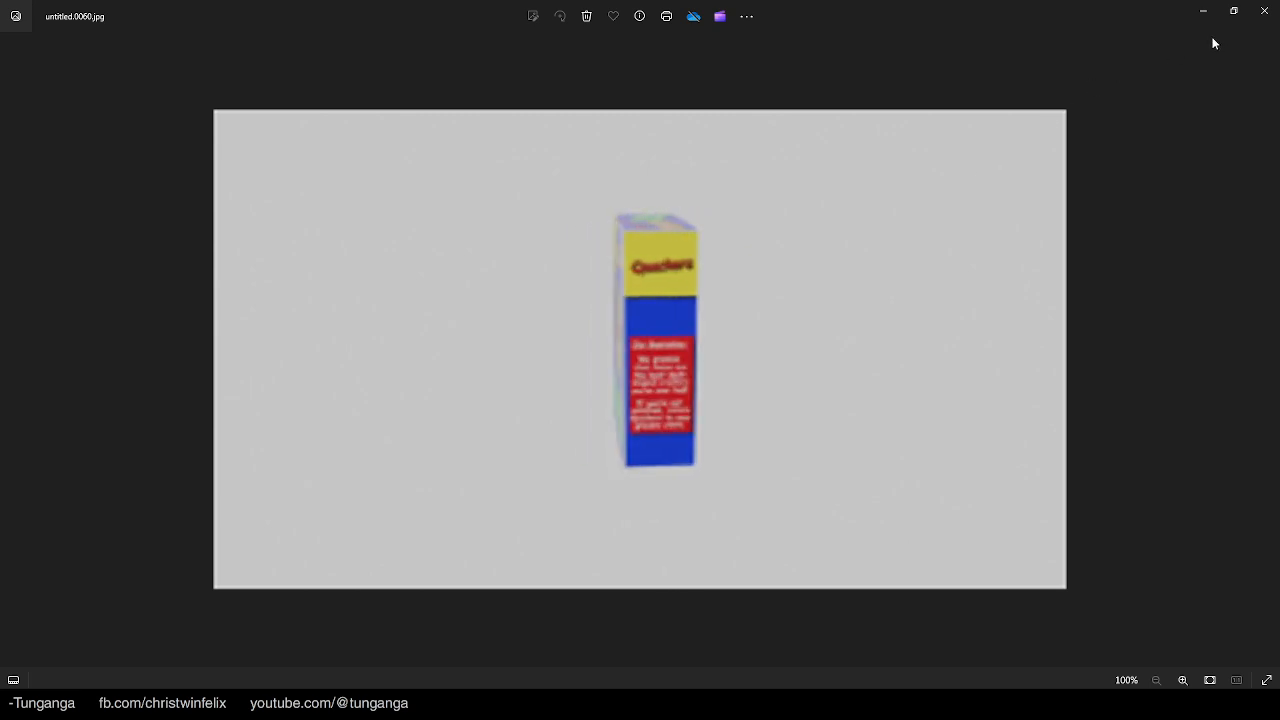
{"action": "key", "text": "Right"}
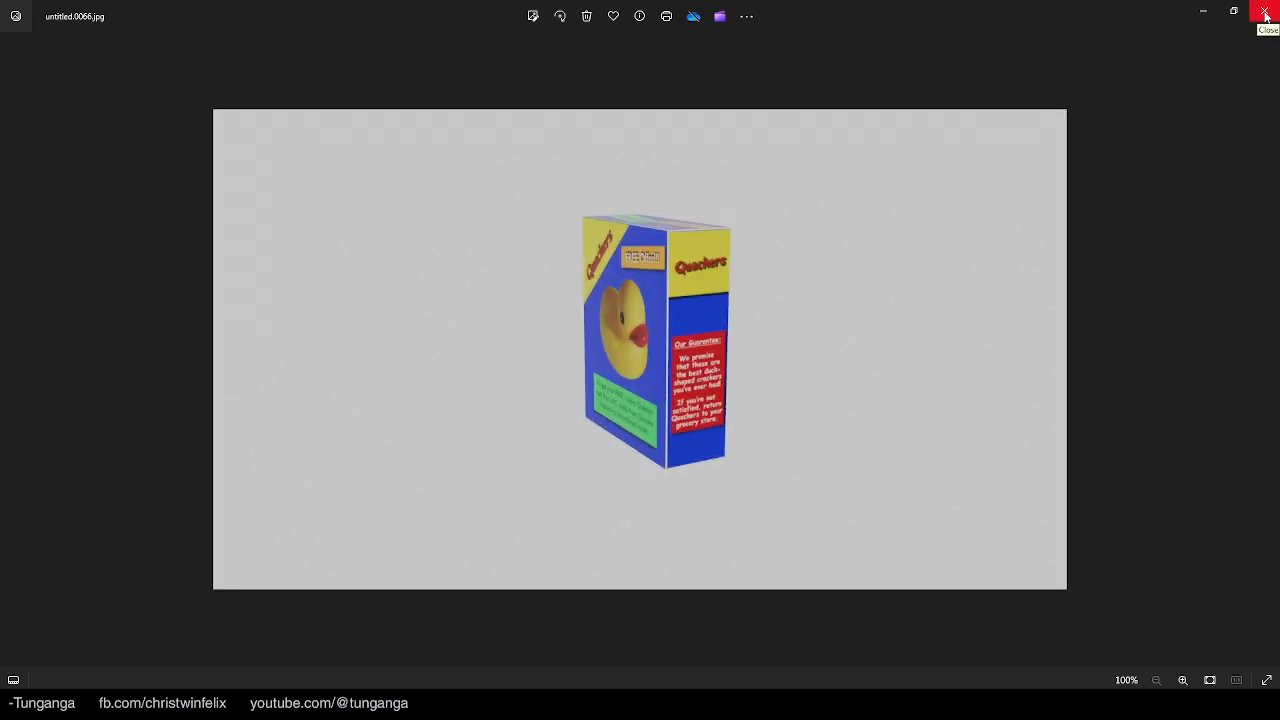
{"action": "key", "text": "Right"}
{"action": "key", "text": "Right"}
{"action": "scroll", "coordinate": [711, 339], "scroll_direction": "up", "scroll_amount": 5}
{"action": "scroll", "coordinate": [711, 339], "scroll_direction": "down", "scroll_amount": 5}
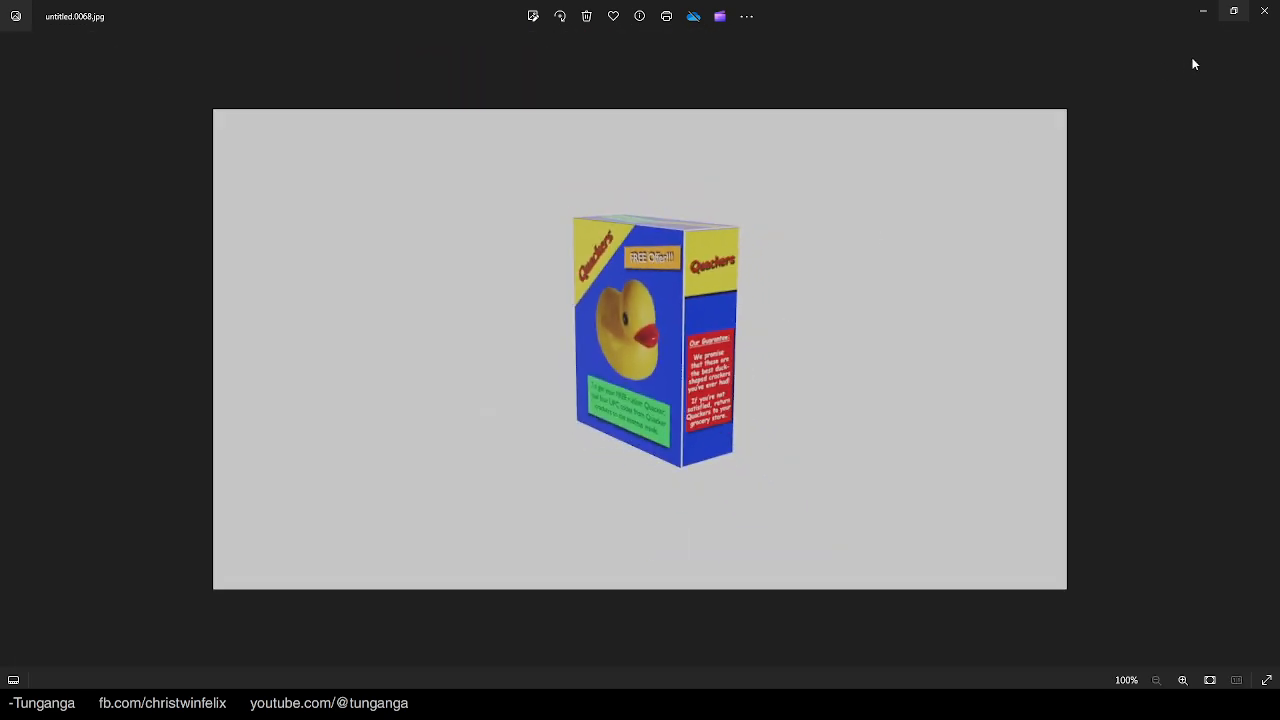
{"action": "left_click", "coordinate": [1264, 10]}
- Launch Core Temp to monitor the processor during the render, dismiss its update offer and place its window beside the images folder
{"action": "scroll", "coordinate": [775, 388], "scroll_direction": "up", "scroll_amount": 1}
{"action": "scroll", "coordinate": [775, 388], "scroll_direction": "down", "scroll_amount": 3}
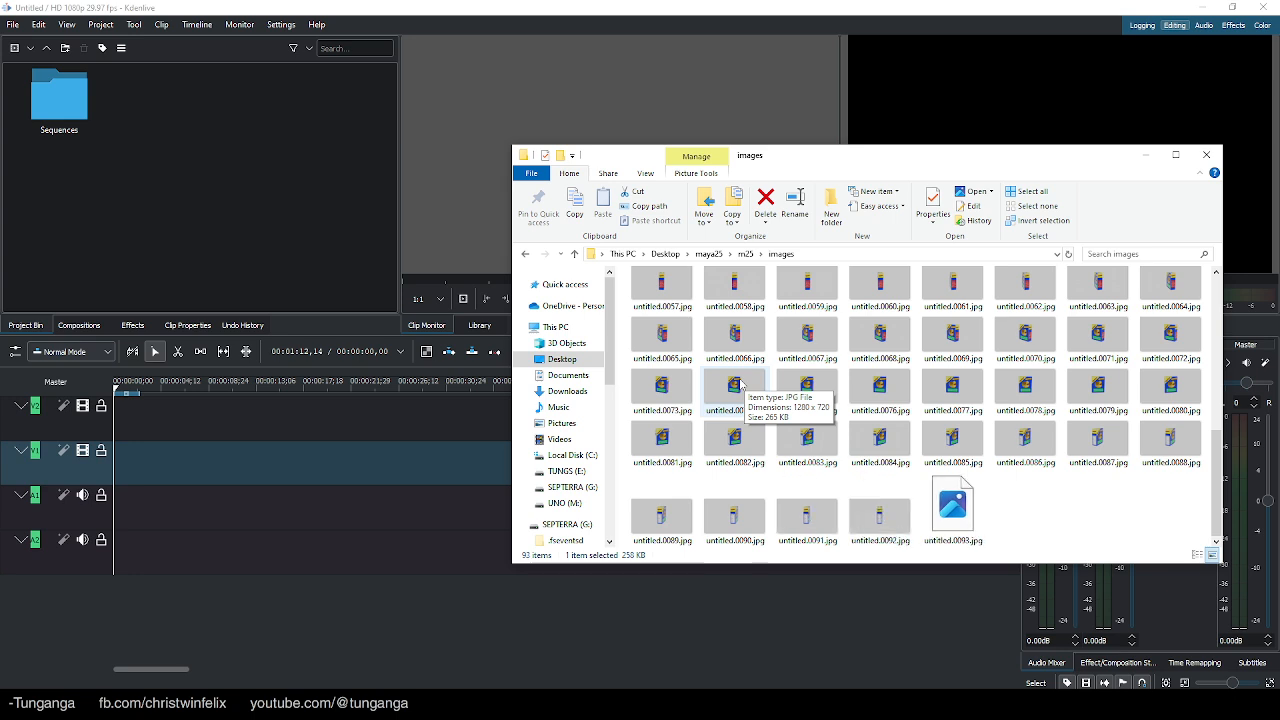
{"action": "key", "text": "super"}
{"action": "type", "text": "temp"}
{"action": "left_click", "coordinate": [146, 352]}
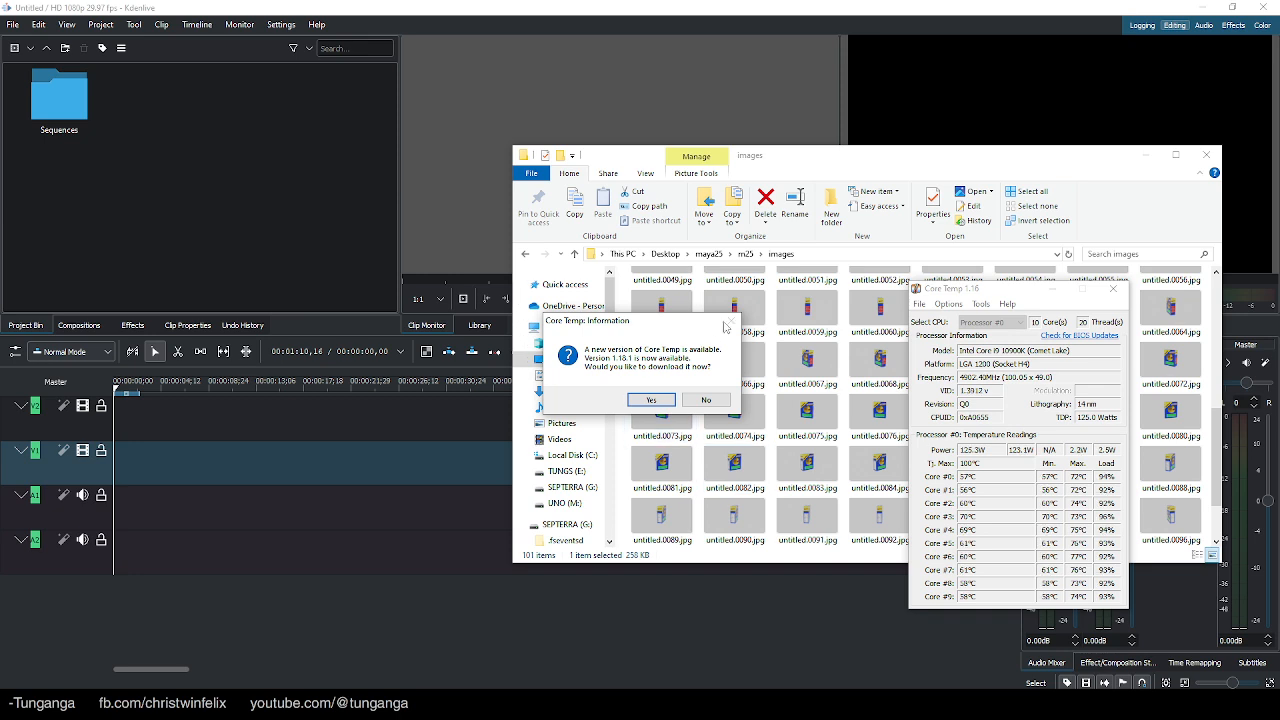
{"action": "left_click", "coordinate": [666, 401]}
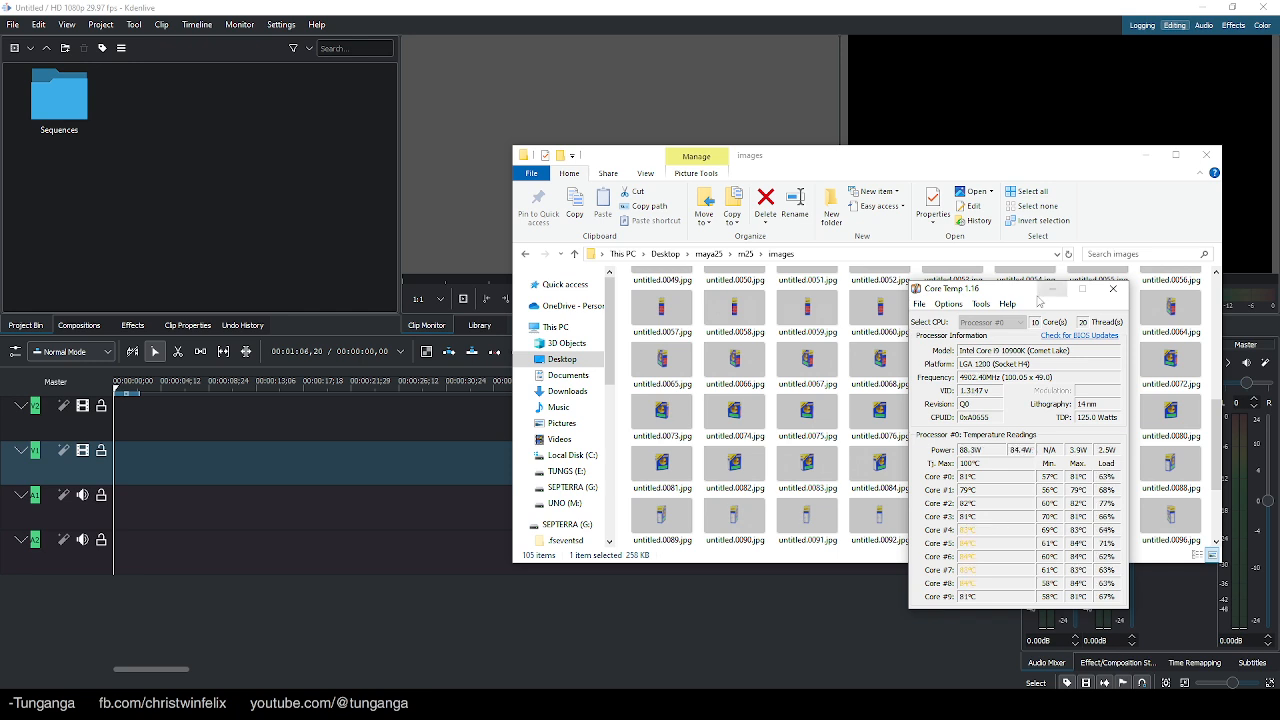
{"action": "left_click_drag", "start_coordinate": [1010, 291], "coordinate": [466, 250]}
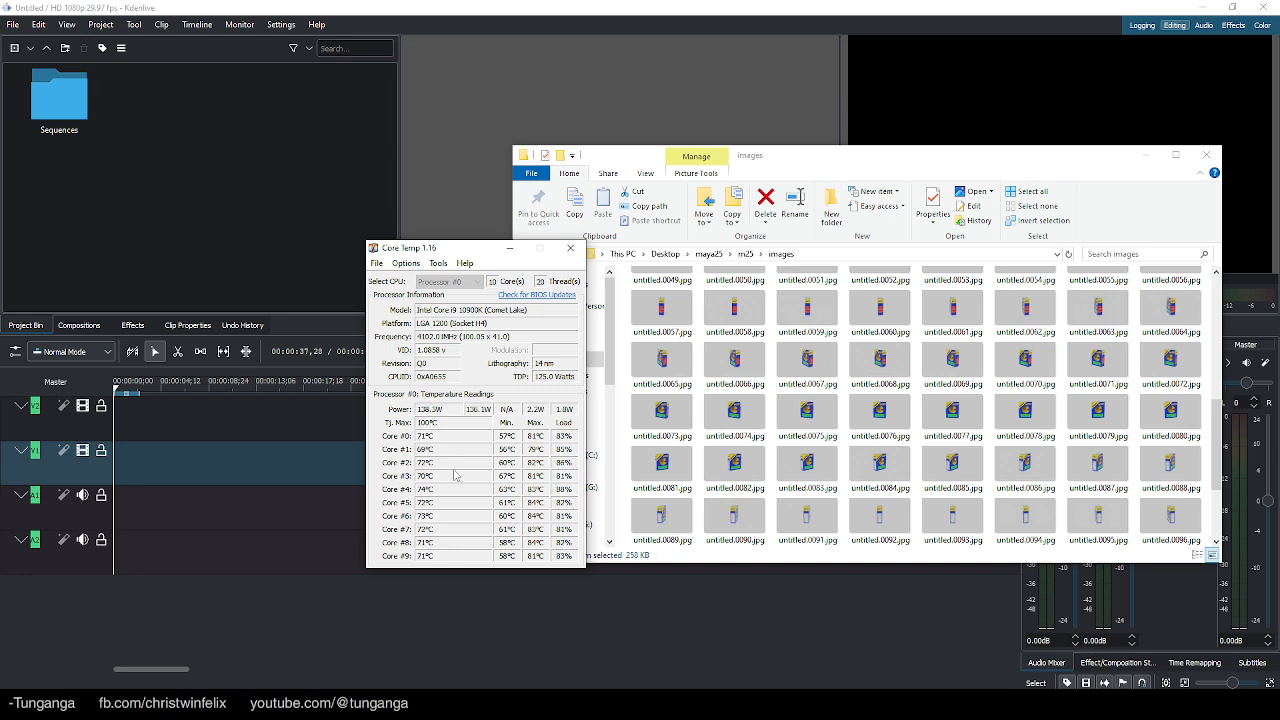
- Follow the batch render in the images folder up to untitled.0160.jpg, closing the media player and Core Temp
{"action": "scroll", "coordinate": [978, 432], "scroll_direction": "down", "scroll_amount": 2}
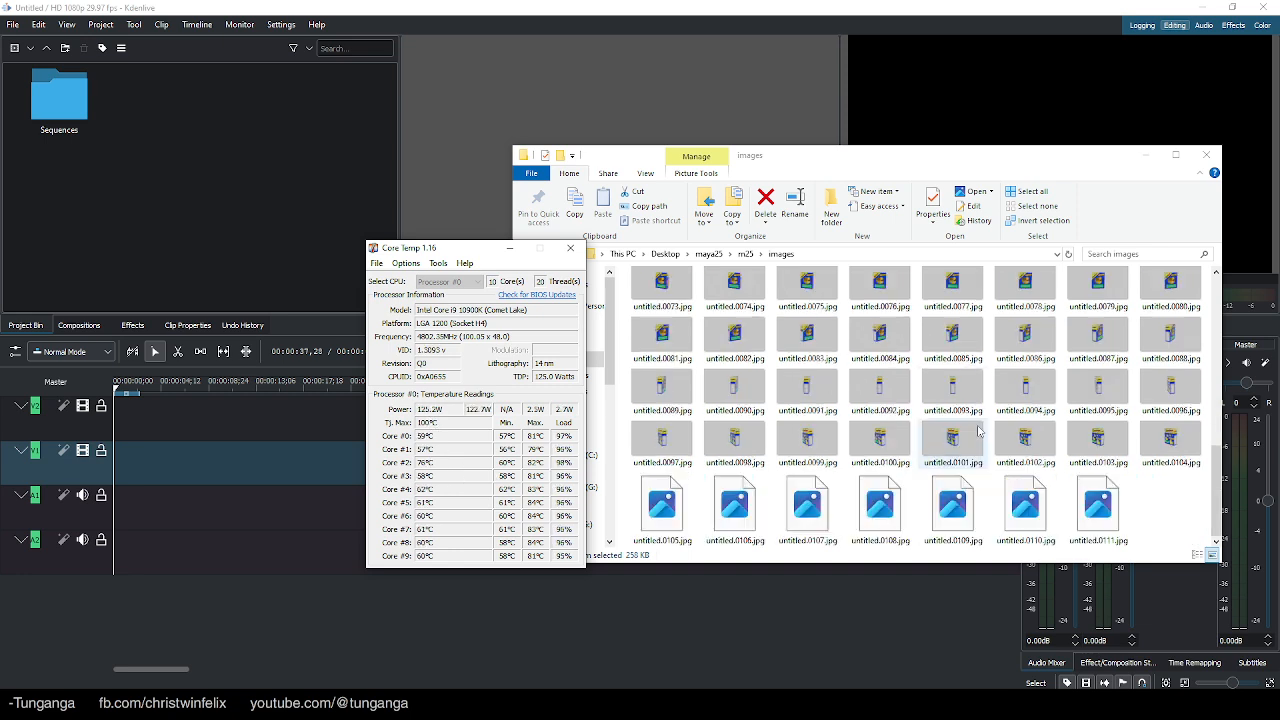
{"action": "scroll", "coordinate": [888, 430], "scroll_direction": "down", "scroll_amount": 1}
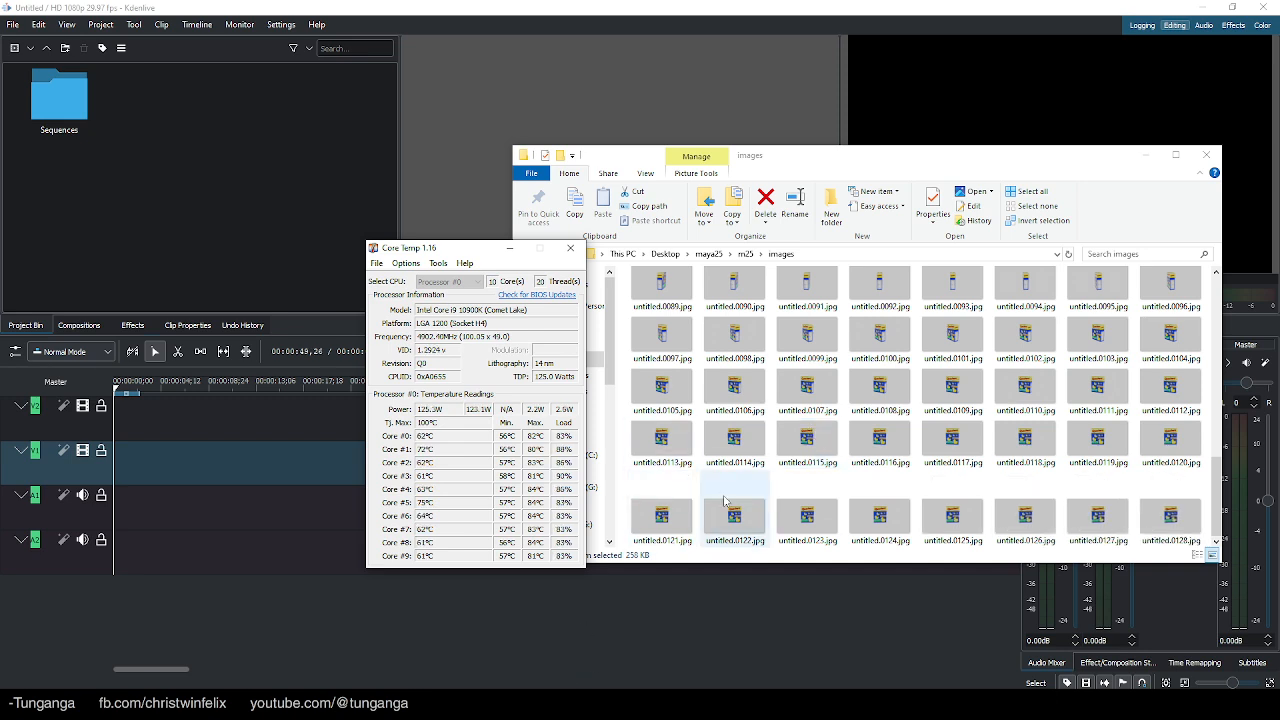
{"action": "scroll", "coordinate": [760, 448], "scroll_direction": "down", "scroll_amount": 1}
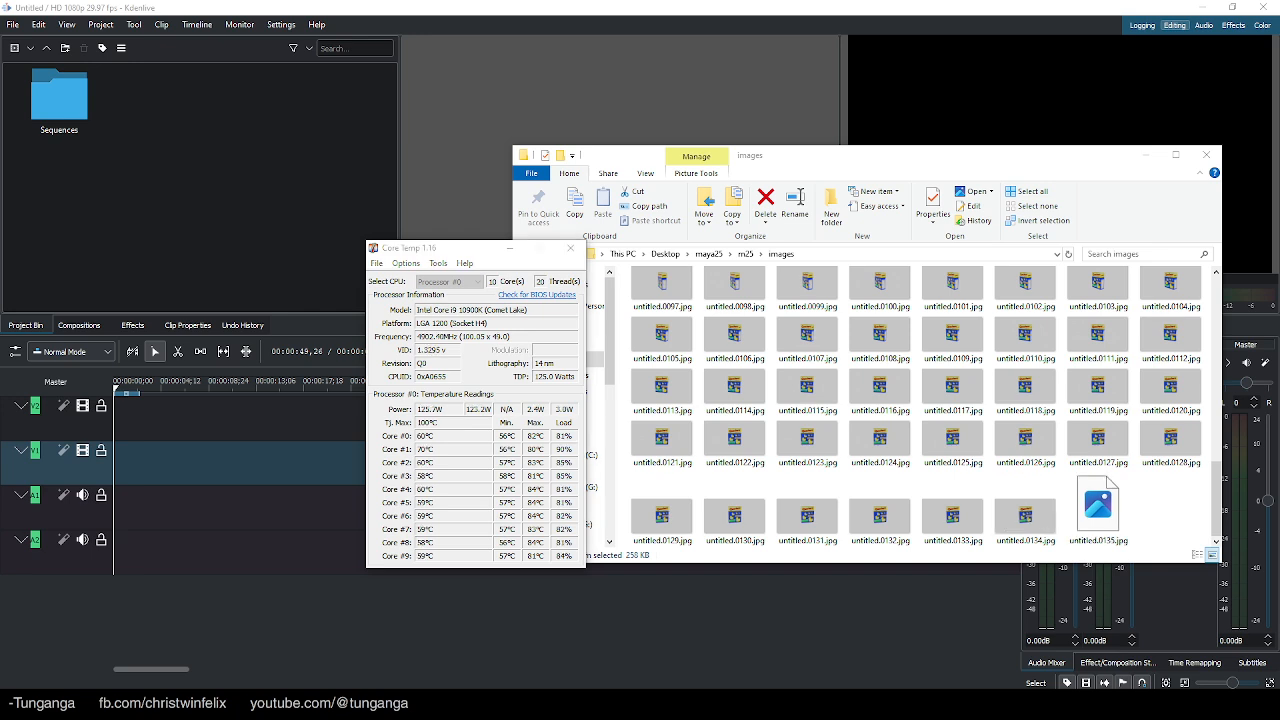
{"action": "left_click", "coordinate": [1223, 172]}
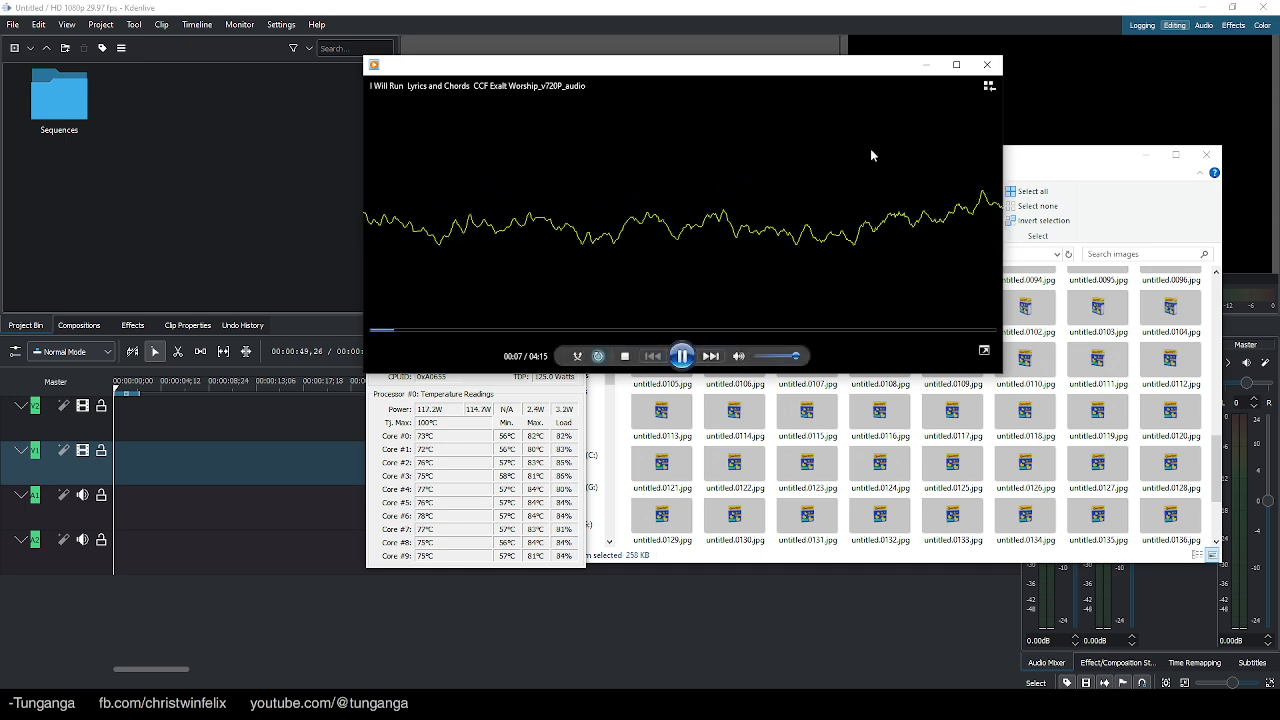
{"action": "left_click", "coordinate": [993, 67]}
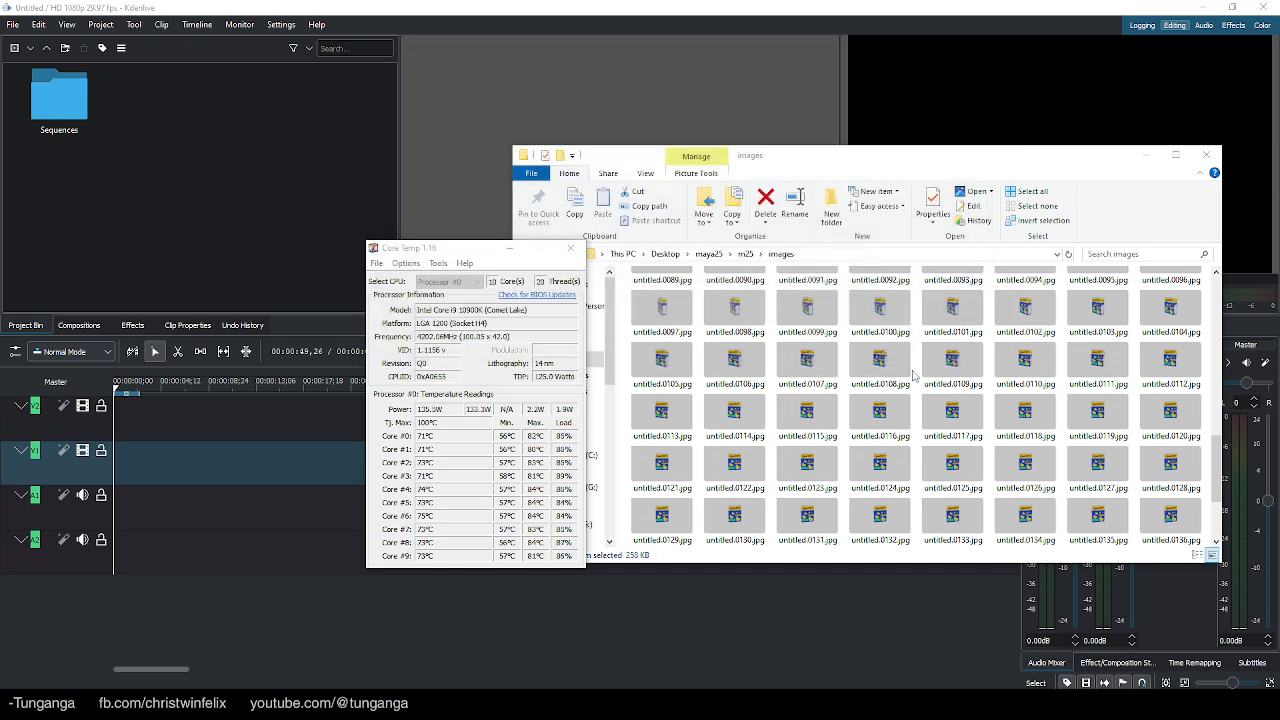
{"action": "scroll", "coordinate": [803, 383], "scroll_direction": "down", "scroll_amount": 2}
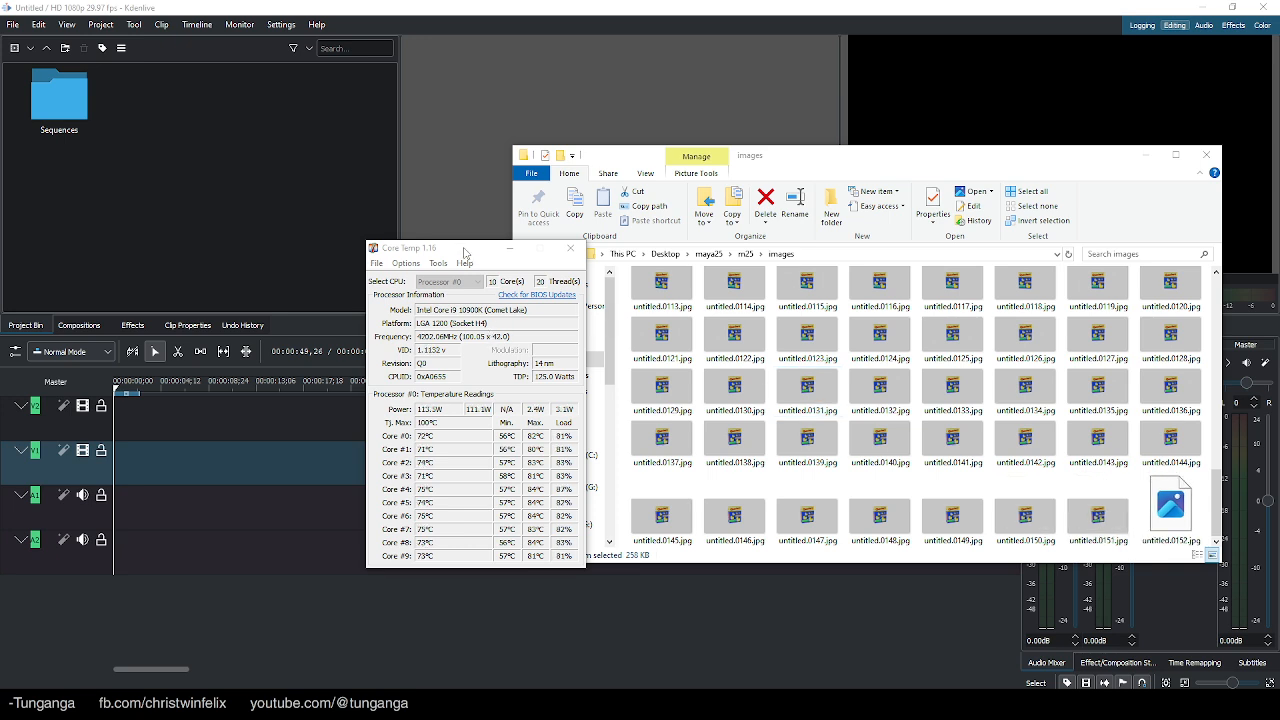
{"action": "scroll", "coordinate": [735, 365], "scroll_direction": "down", "scroll_amount": 1}
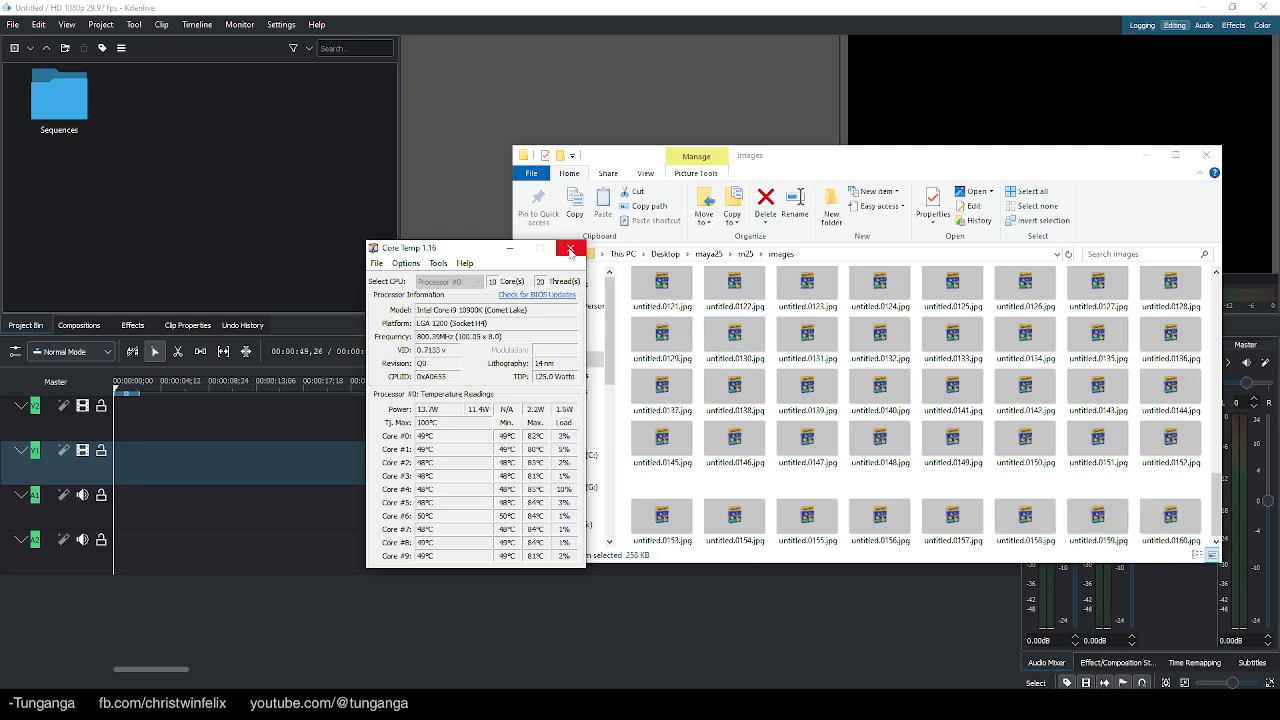
{"action": "left_click", "coordinate": [571, 249]}
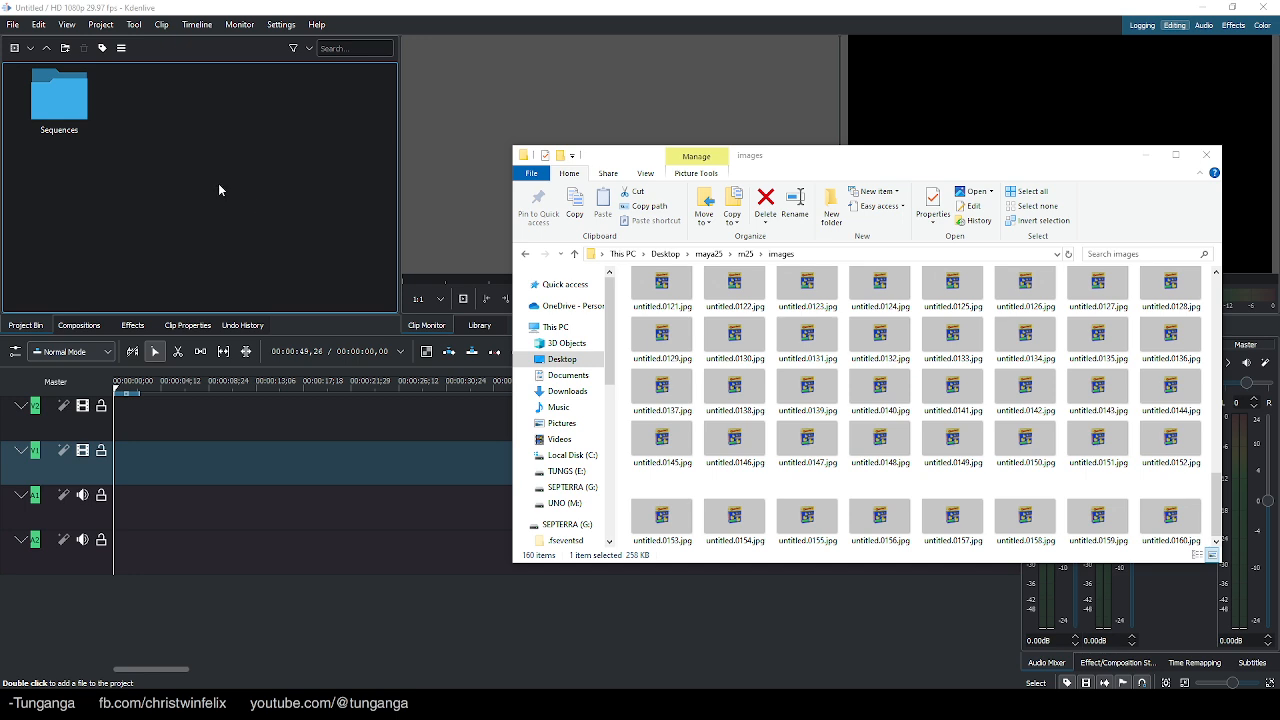
- Switch to Kdenlive and import untitled.0001.jpg from Desktop/maya25/m25/images into the project bin as an image sequence
{"action": "left_click", "coordinate": [339, 167]}
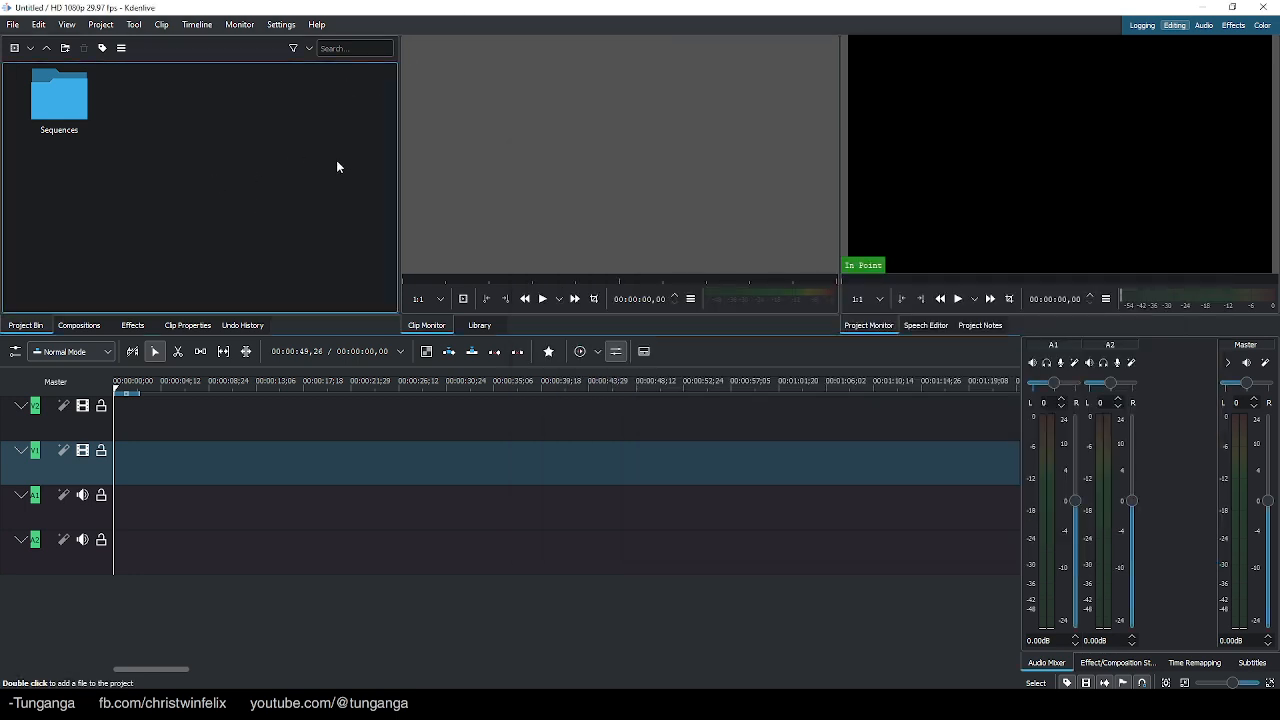
{"action": "double_click", "coordinate": [295, 204]}
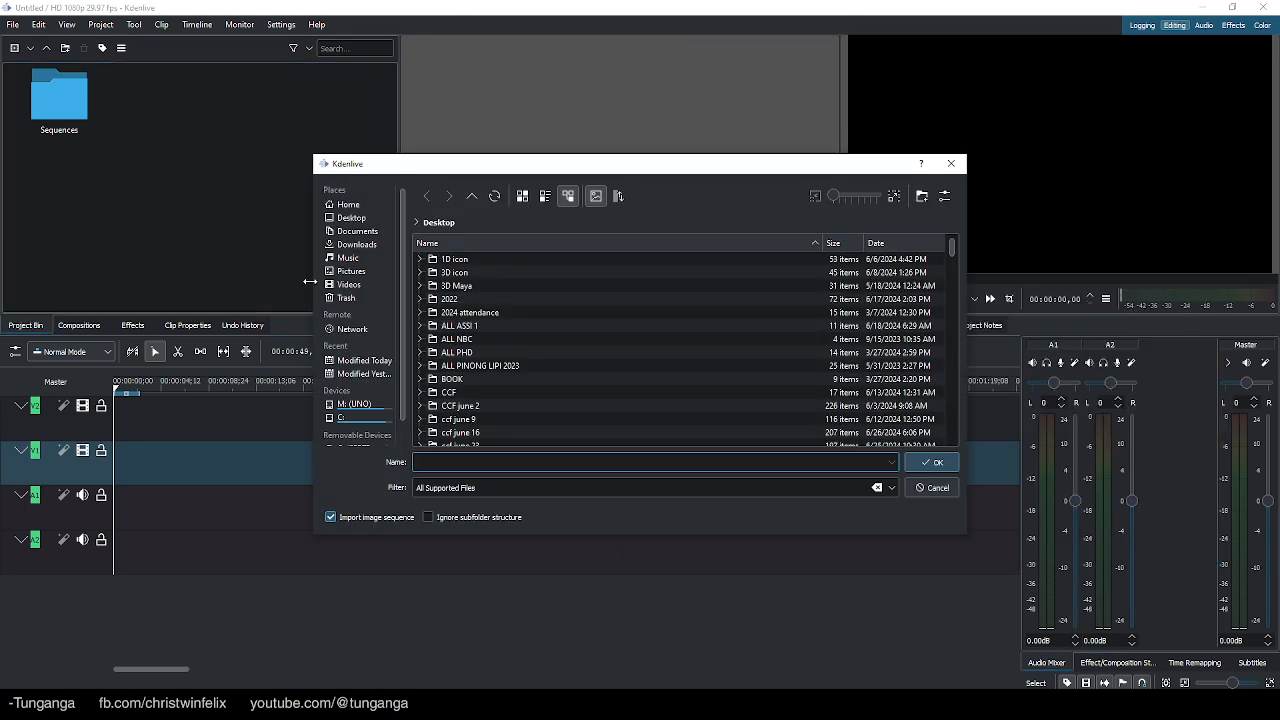
{"action": "left_click", "coordinate": [350, 218]}
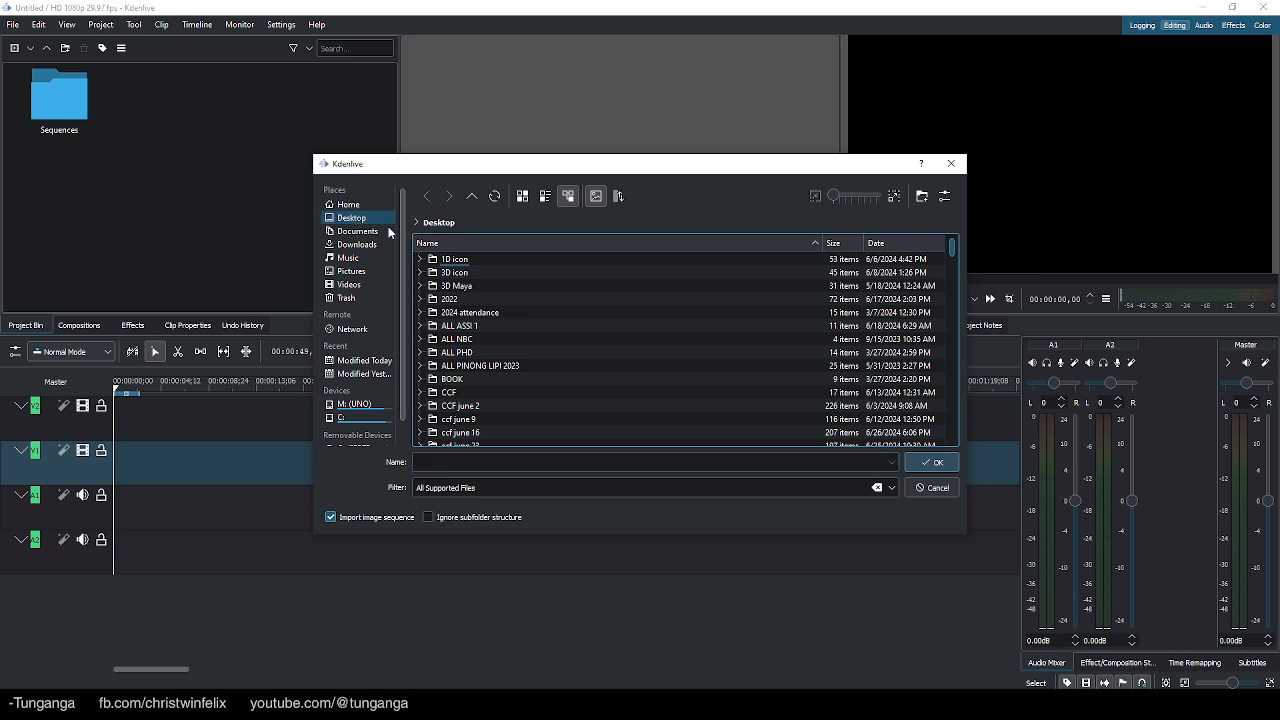
{"action": "scroll", "coordinate": [497, 325], "scroll_direction": "down", "scroll_amount": 5}
{"action": "scroll", "coordinate": [497, 325], "scroll_direction": "down", "scroll_amount": 4}
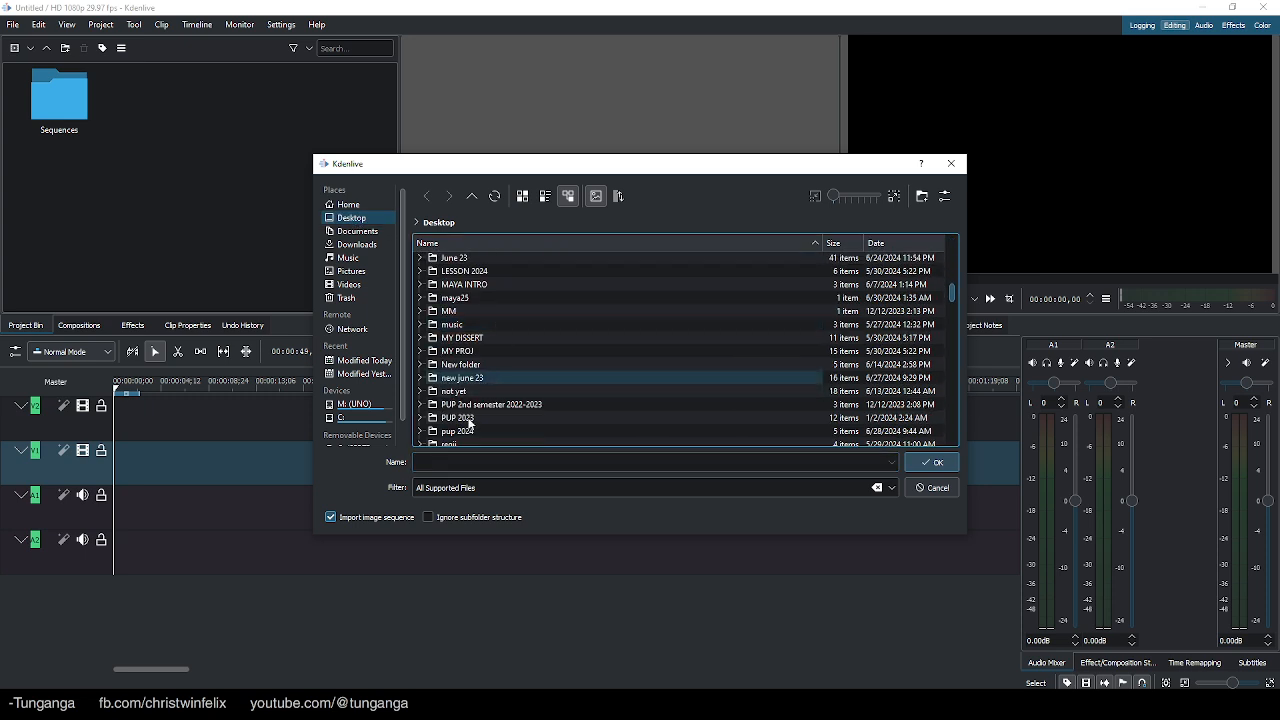
{"action": "scroll", "coordinate": [494, 375], "scroll_direction": "up", "scroll_amount": 2}
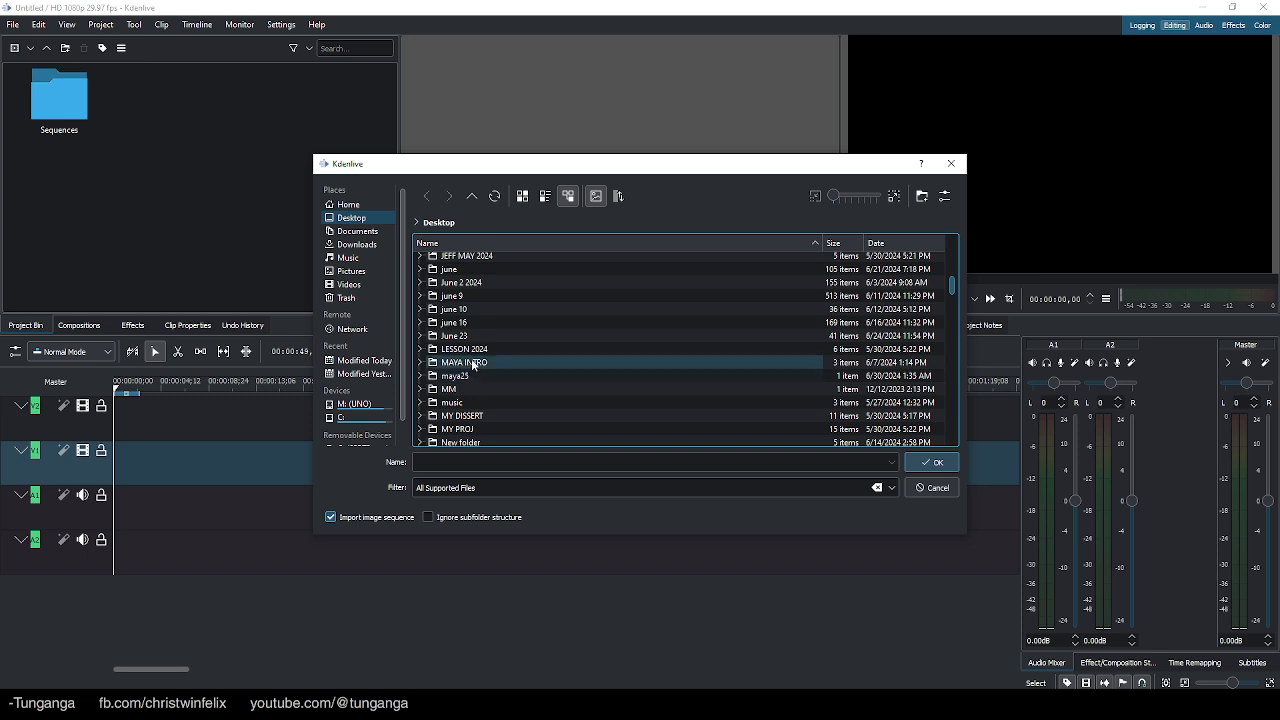
{"action": "double_click", "coordinate": [459, 377]}
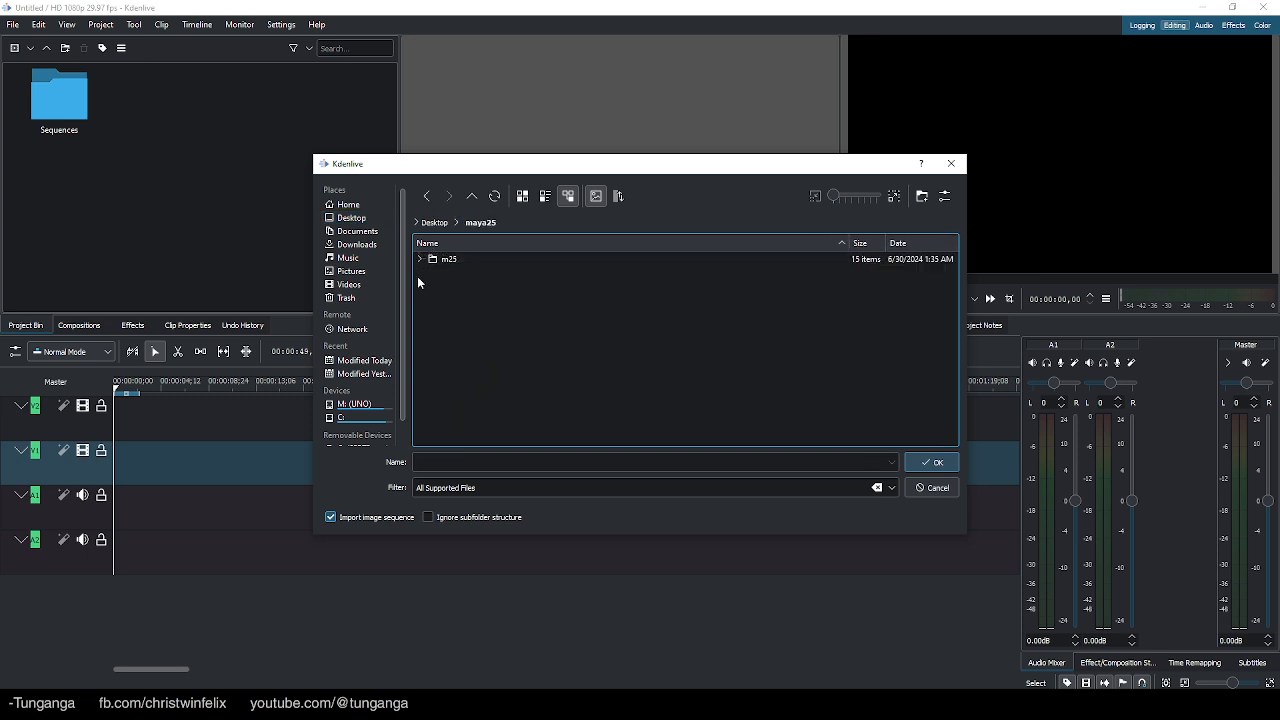
{"action": "double_click", "coordinate": [443, 260]}
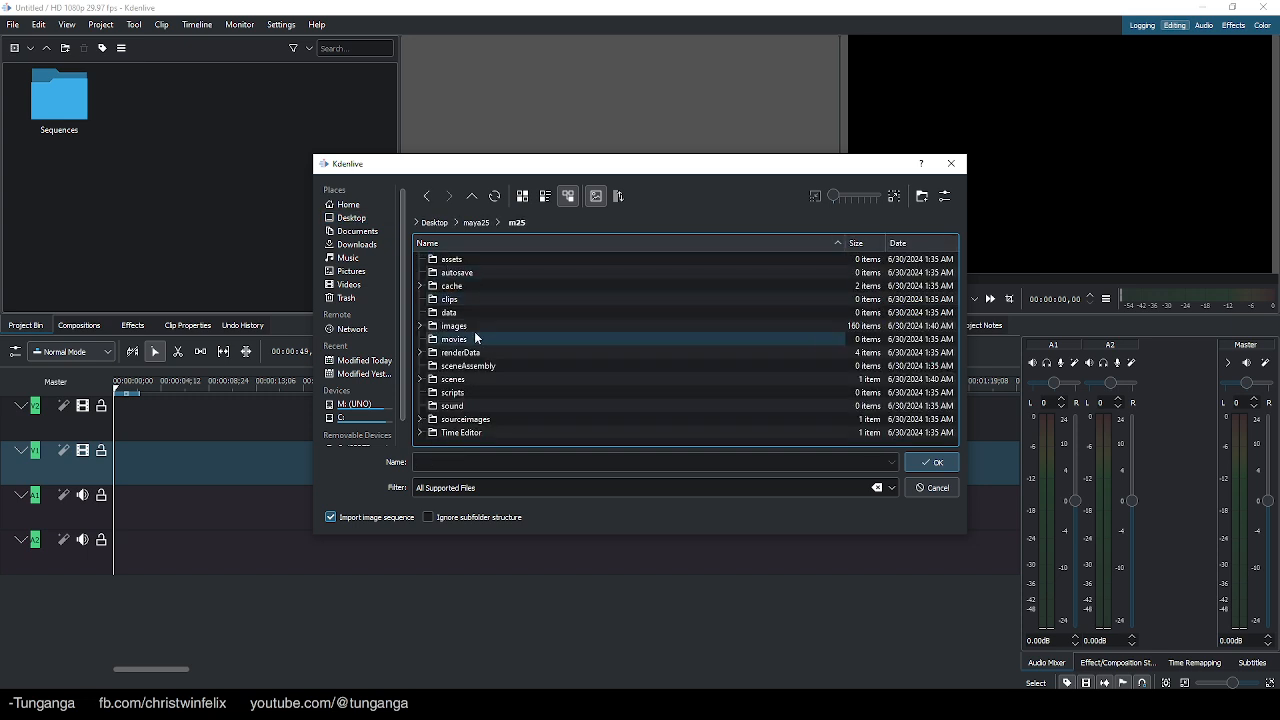
{"action": "double_click", "coordinate": [469, 326]}
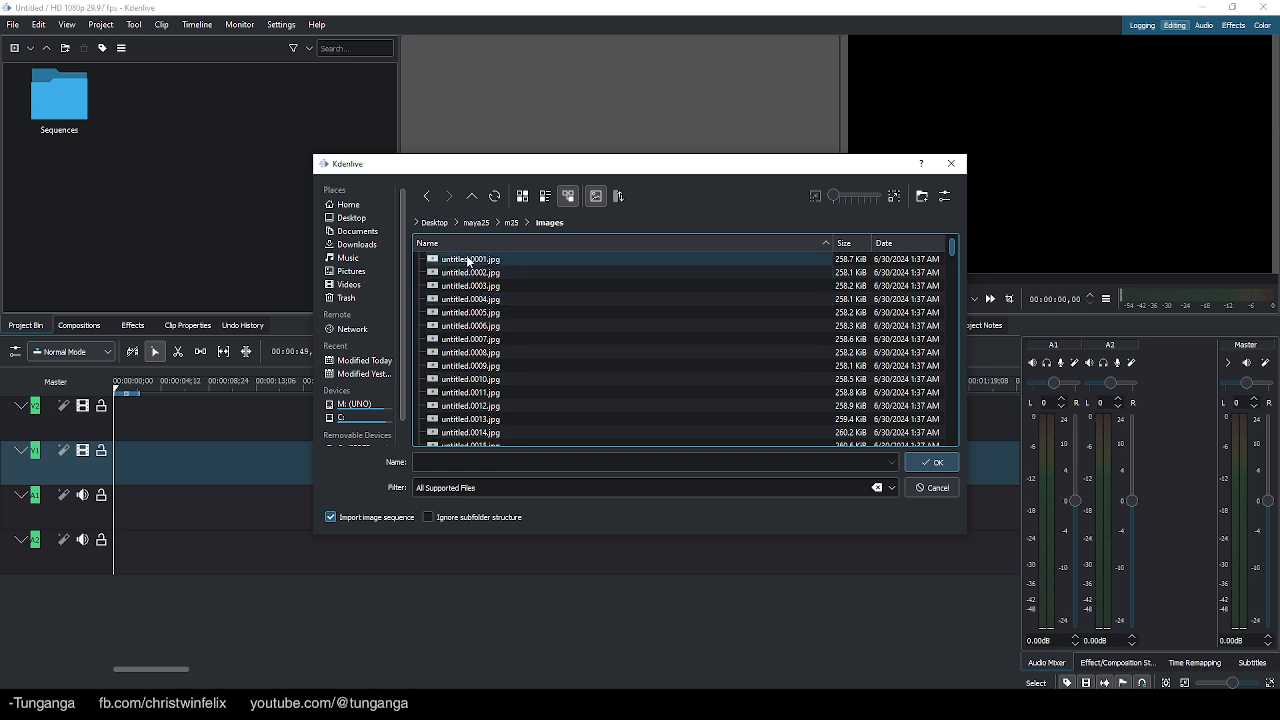
{"action": "left_click", "coordinate": [460, 263]}
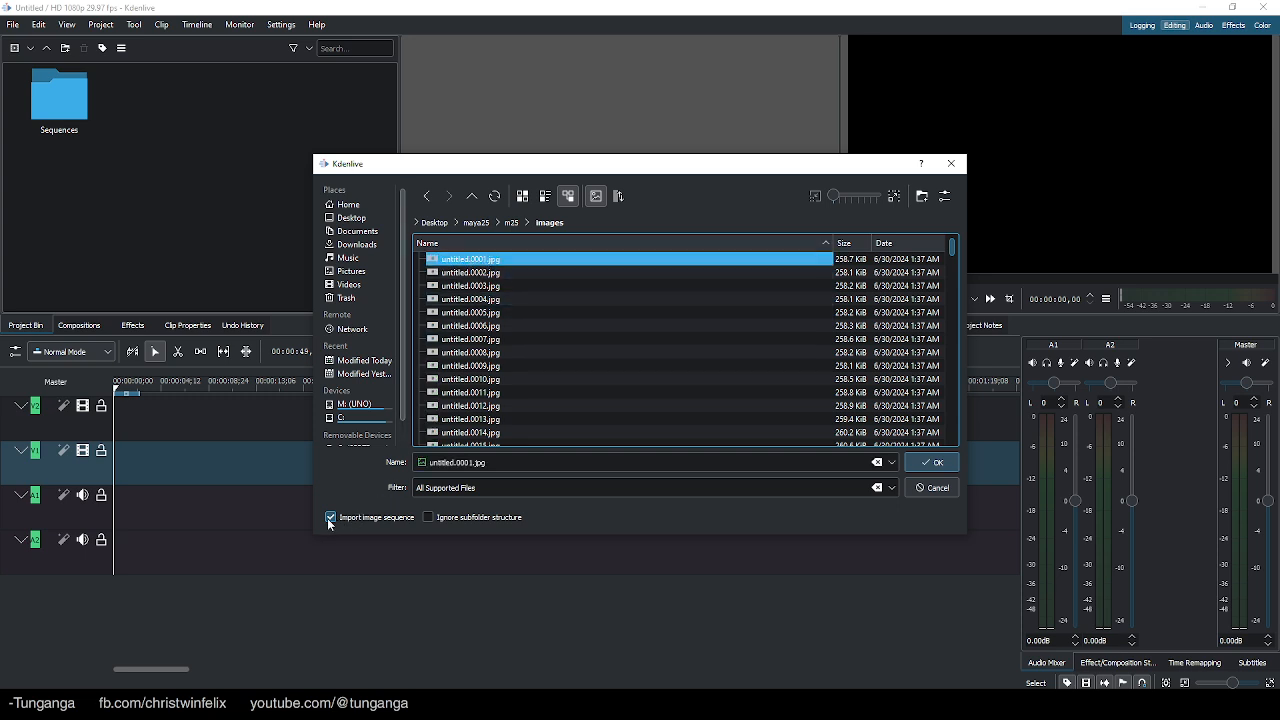
{"action": "left_click", "coordinate": [931, 461]}
- Place the imported image sequence at the start of video track V1 and play it in the project monitor
{"action": "left_click_drag", "start_coordinate": [172, 100], "coordinate": [116, 460]}
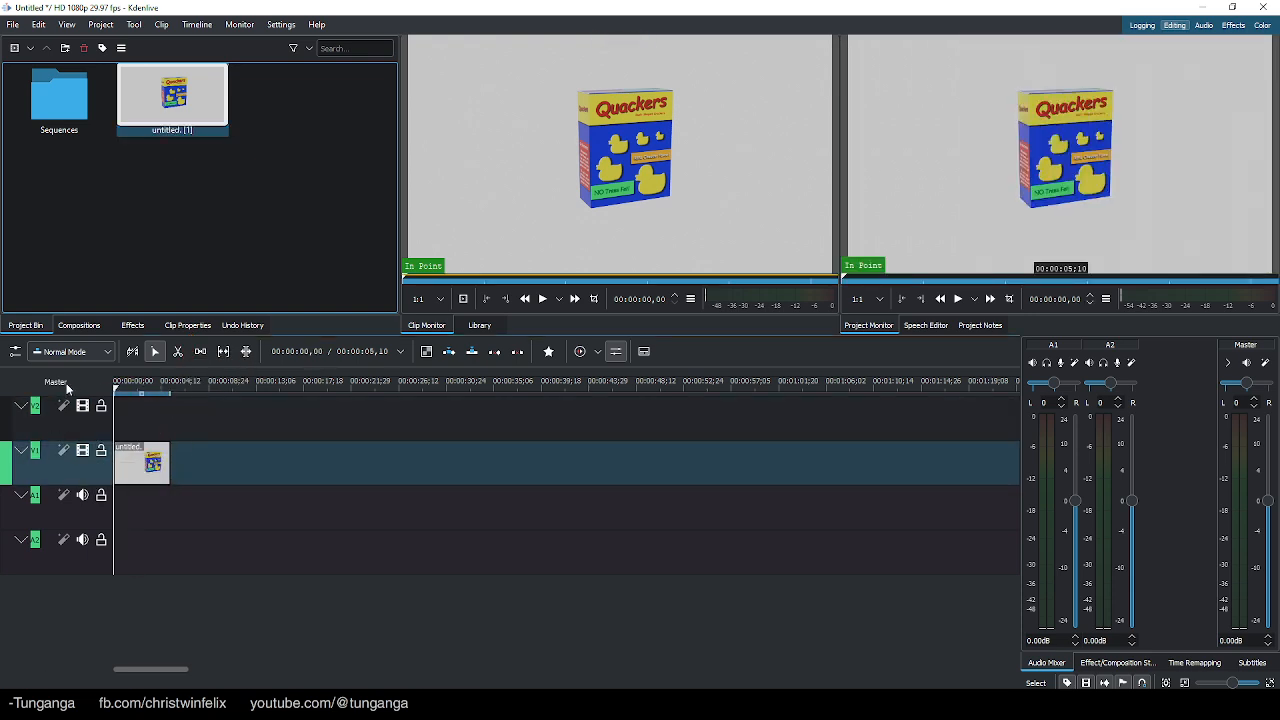
{"action": "left_click", "coordinate": [958, 299]}
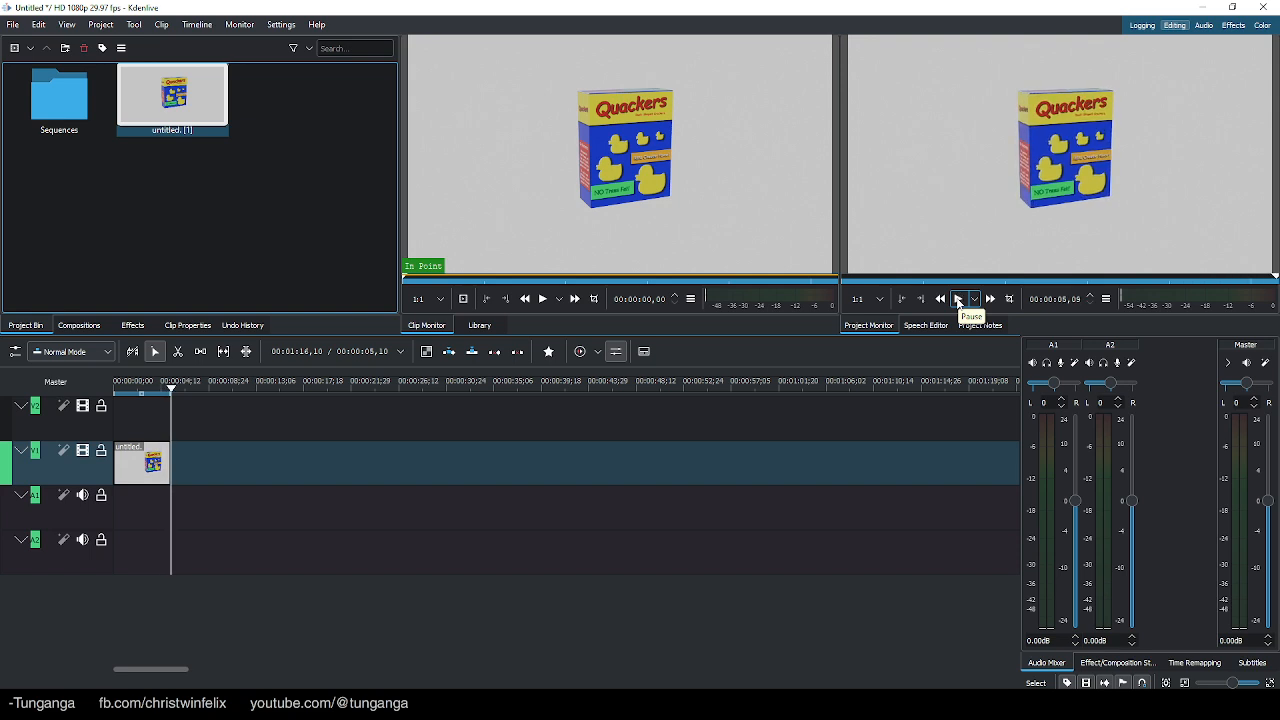
- Search the effects for "trans" and apply the Transform effect to the clip on track V1
{"action": "left_click", "coordinate": [88, 325]}
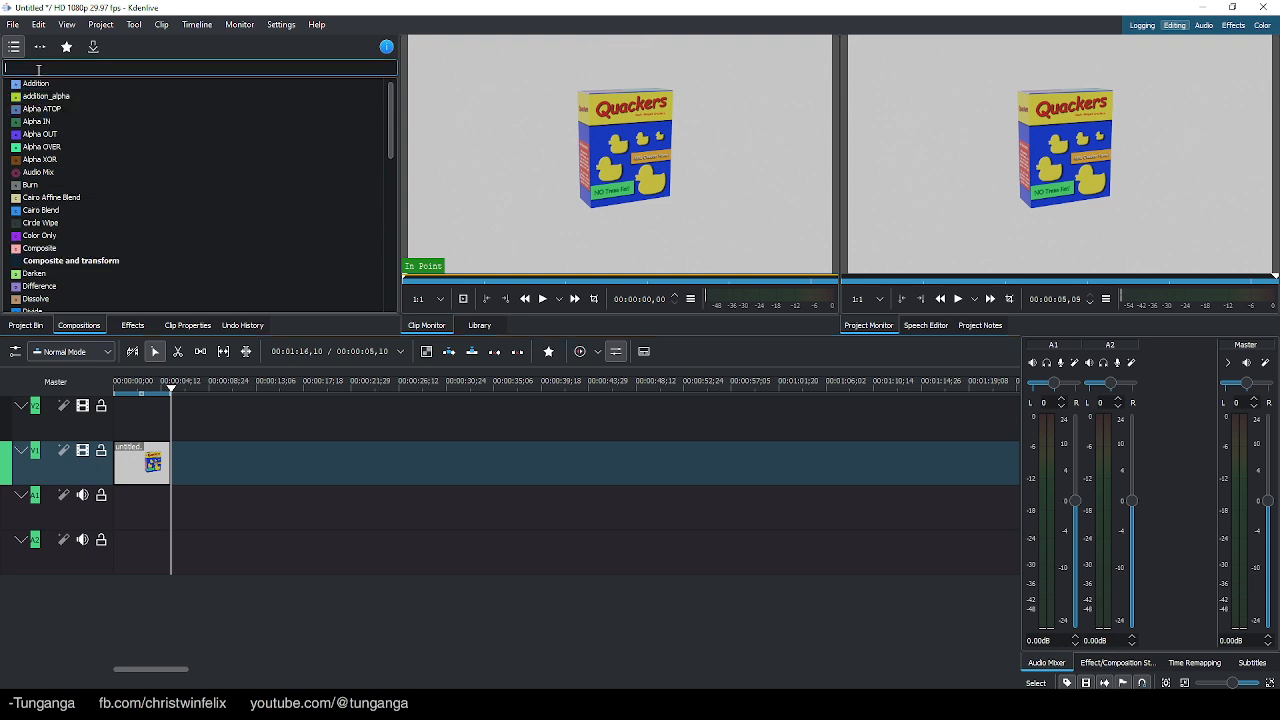
{"action": "left_click", "coordinate": [132, 325]}
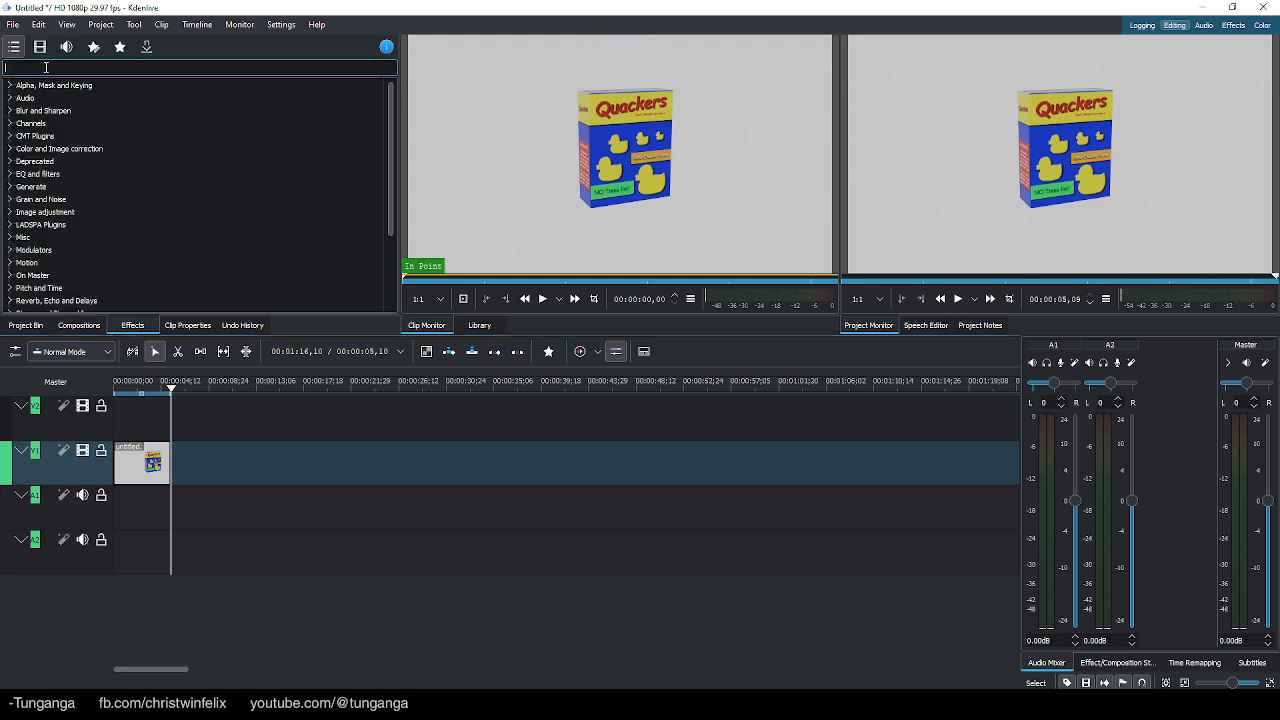
{"action": "type", "text": "trans"}
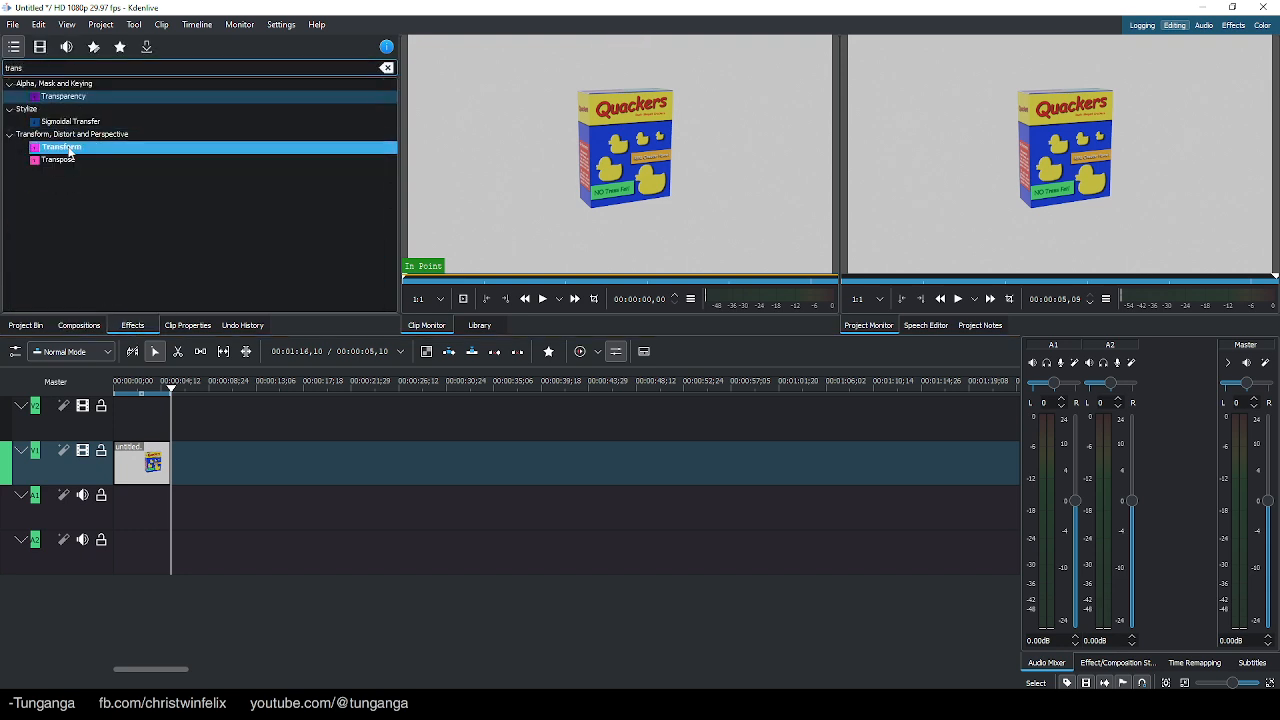
{"action": "left_click_drag", "start_coordinate": [69, 152], "coordinate": [85, 256]}
{"action": "left_click_drag", "start_coordinate": [144, 466], "coordinate": [146, 460]}
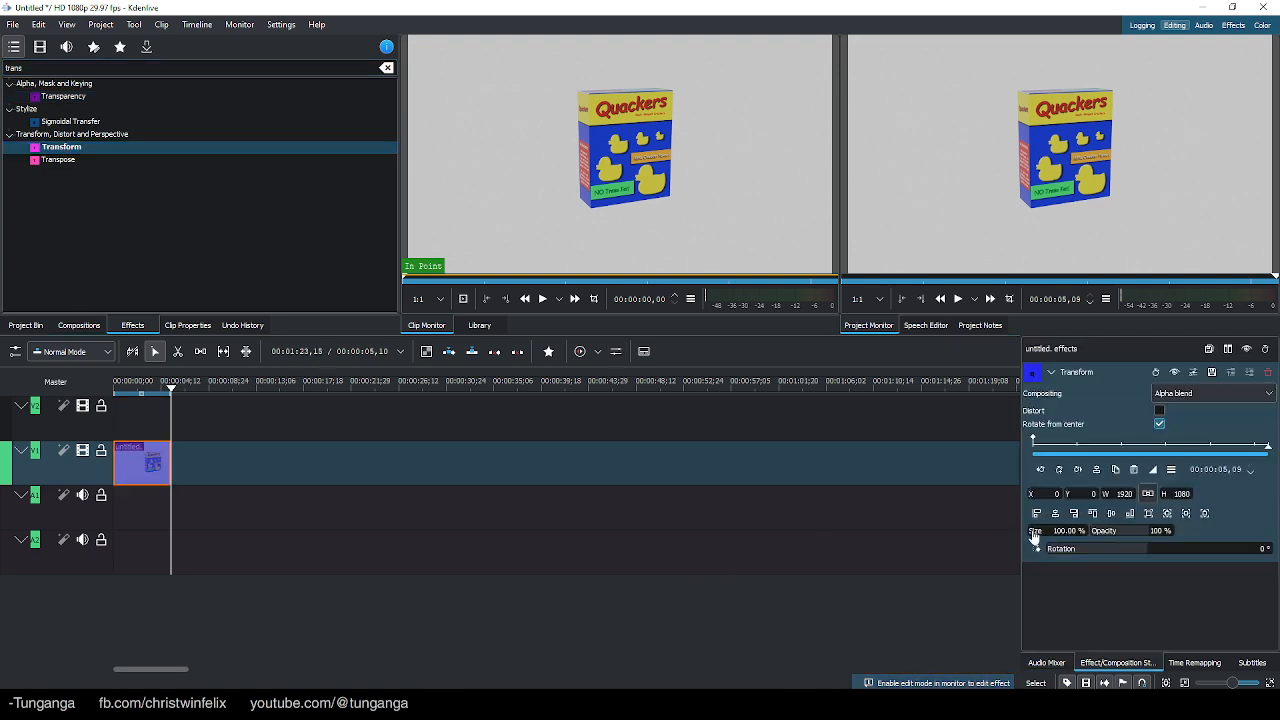
- Set the clip's Transform size to 145% and Y position to -163, and play back the result
{"action": "left_click_drag", "start_coordinate": [1038, 533], "coordinate": [1044, 537]}
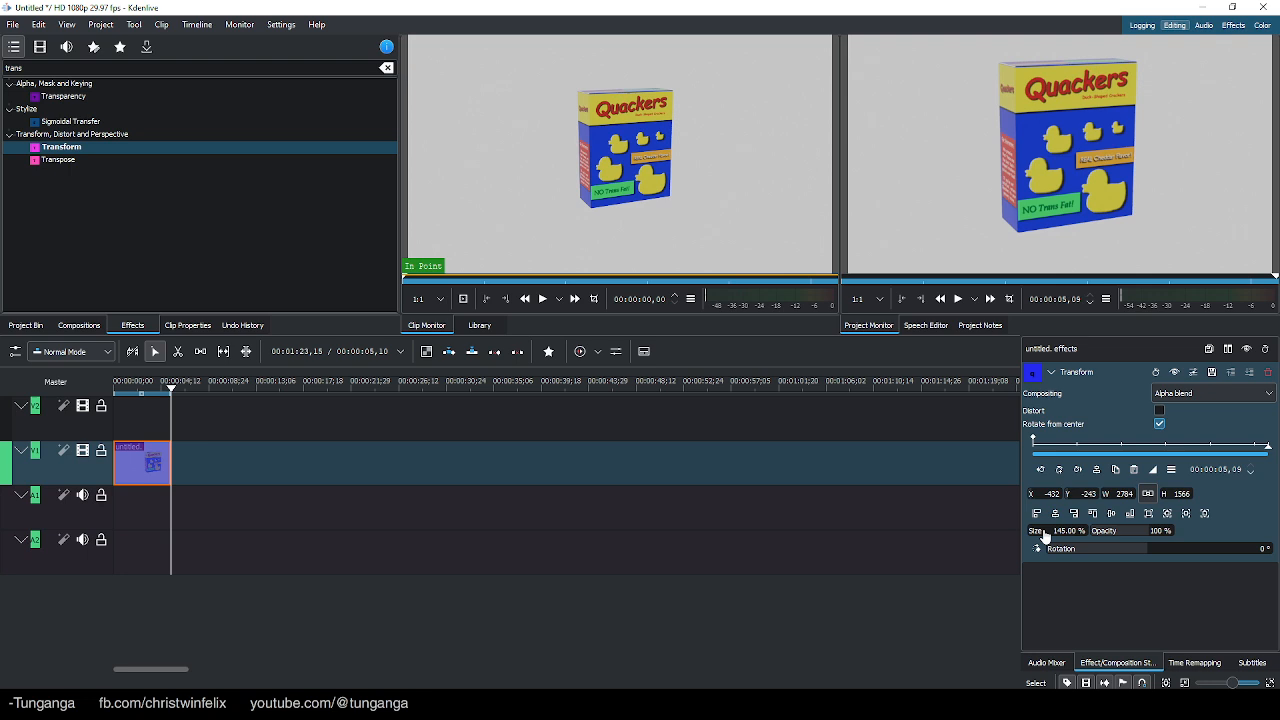
{"action": "left_click_drag", "start_coordinate": [1076, 500], "coordinate": [1082, 500]}
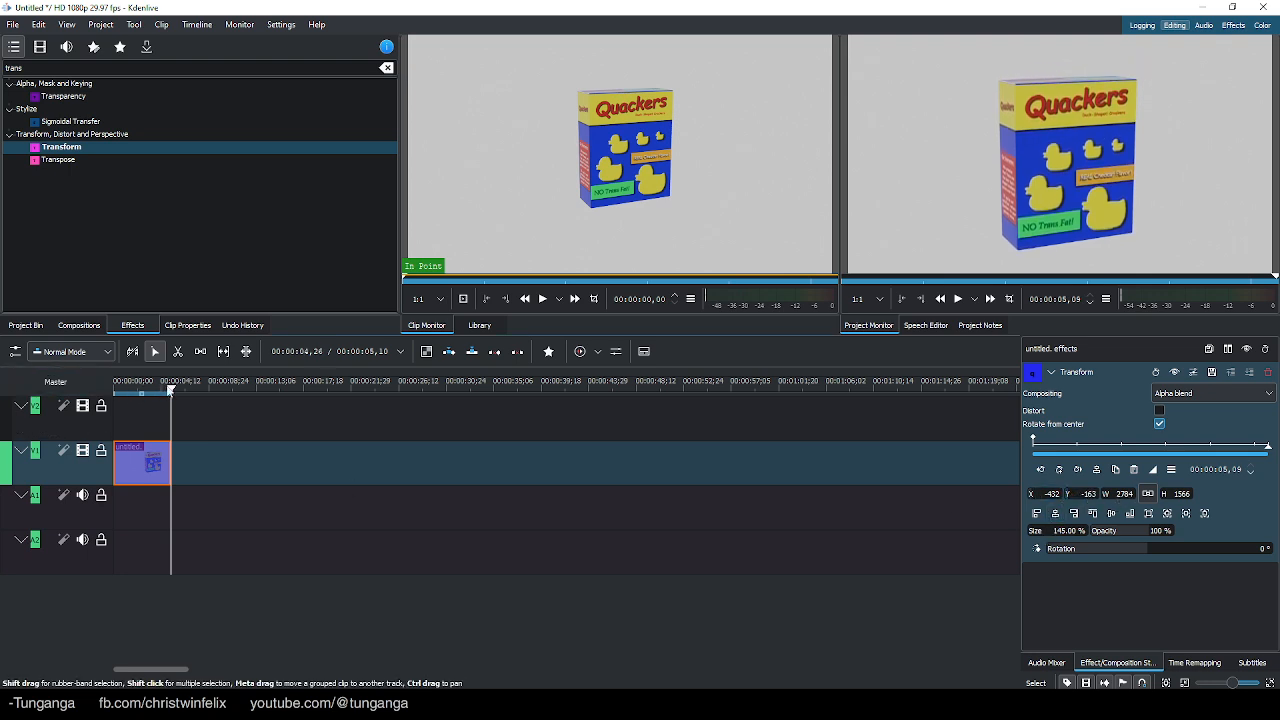
{"action": "key", "text": "space"}
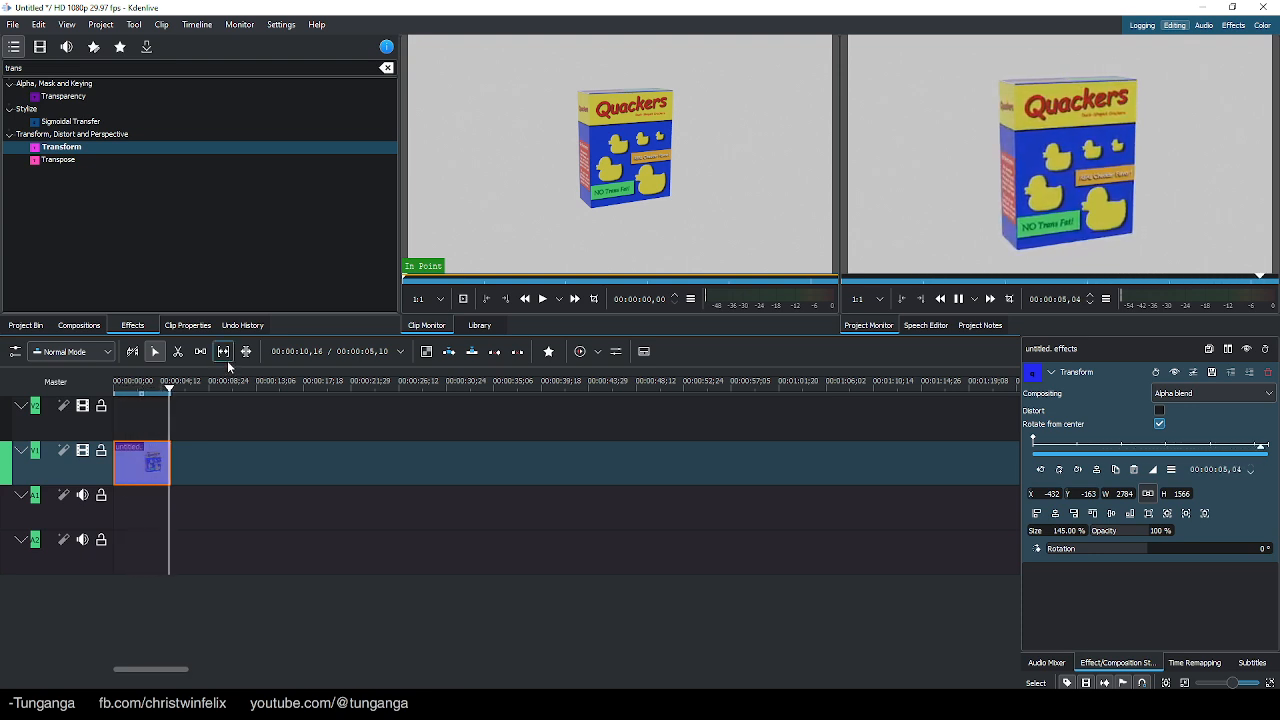
- Import the audio file "I Will Run Lyrics and Chords CCF Exalt Worship_v720P_audio.wav" into the project bin and place it at the start of track A1
{"action": "left_click_drag", "start_coordinate": [312, 304], "coordinate": [151, 258]}
{"action": "left_click", "coordinate": [25, 326]}
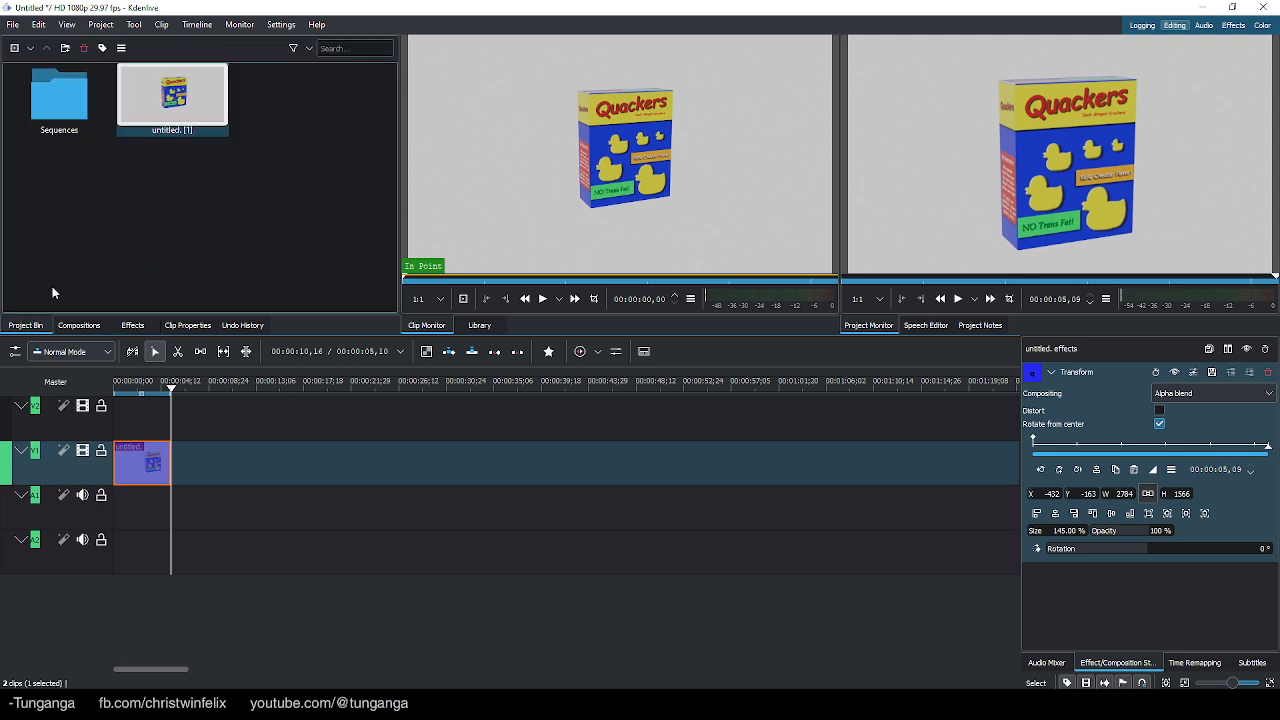
{"action": "left_click_drag", "start_coordinate": [150, 280], "coordinate": [158, 258]}
{"action": "left_click_drag", "start_coordinate": [263, 106], "coordinate": [136, 496]}
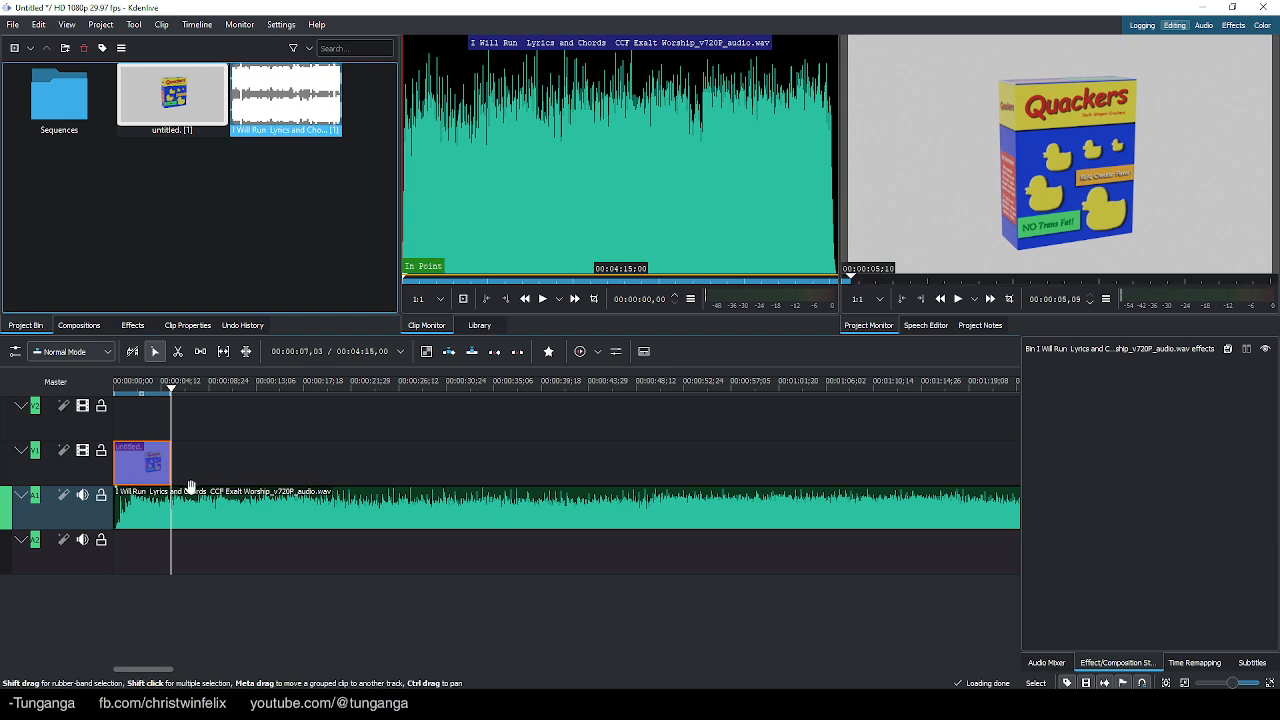
- Cut the audio on track A1 at the end of the video clip, delete the excess part, and play the project from the start
{"action": "key", "text": "x"}
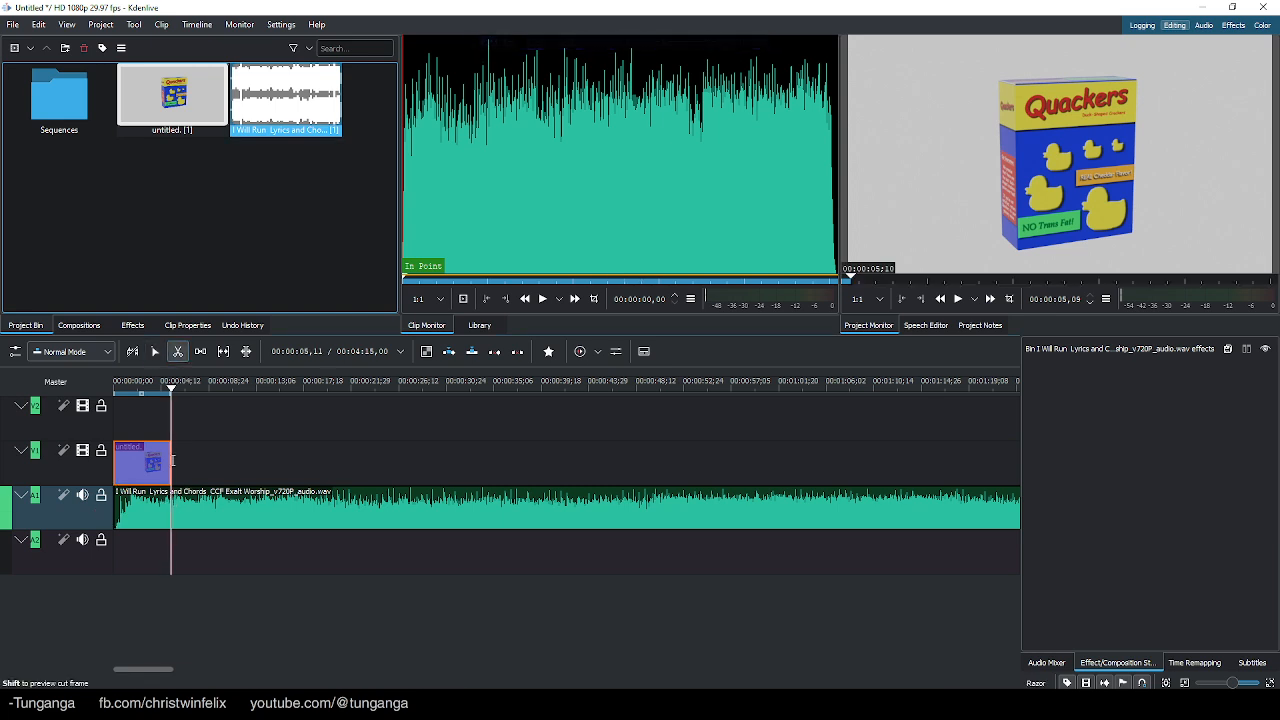
{"action": "left_click", "coordinate": [171, 500]}
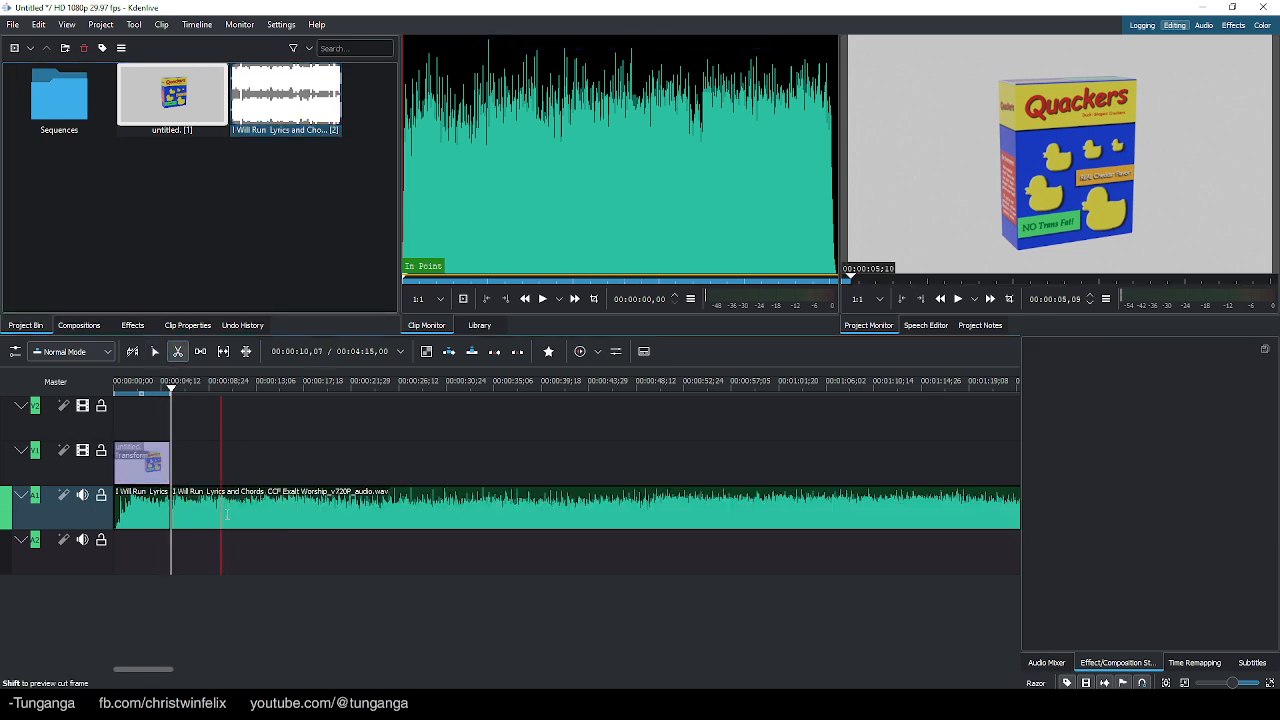
{"action": "key", "text": "s"}
{"action": "left_click", "coordinate": [224, 502]}
{"action": "key", "text": "Delete"}
{"action": "key", "text": "Home"}
{"action": "key", "text": "space"}
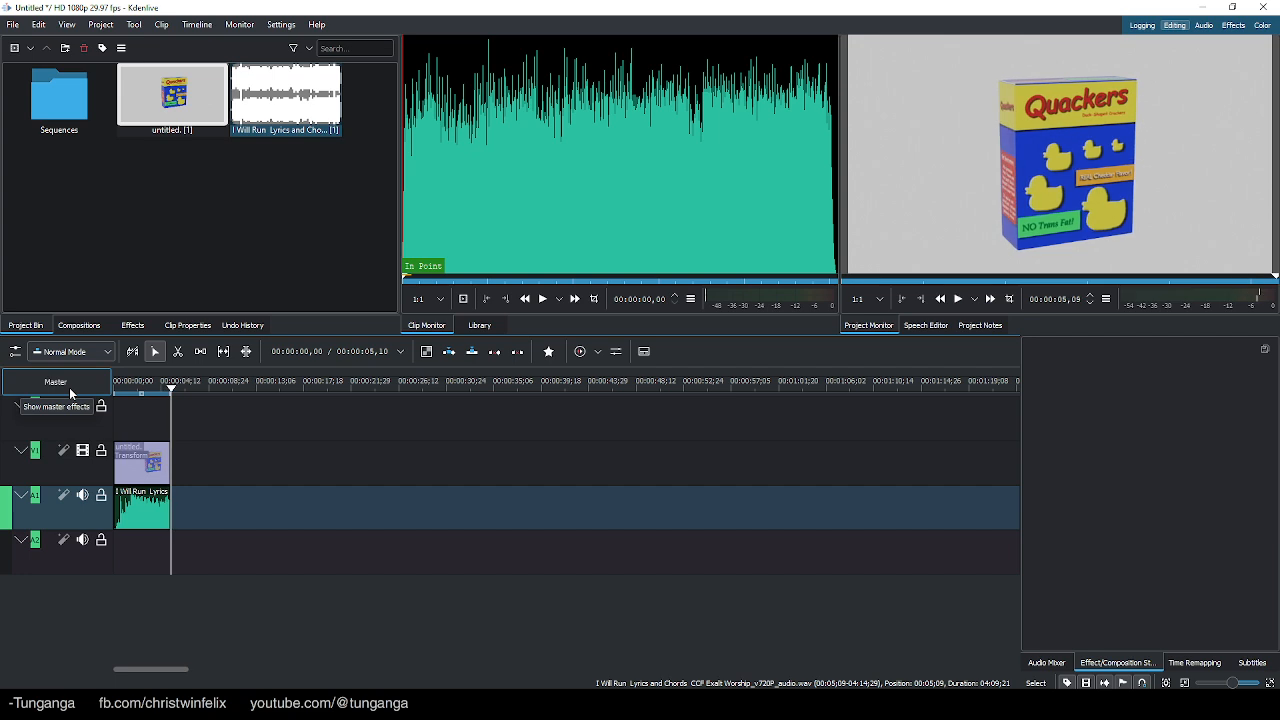
- Render the full project with the MP4-H264/AAC preset to the Desktop as "sample final maya25.mp4" and close the rendering dialog
{"action": "left_click", "coordinate": [100, 25]}
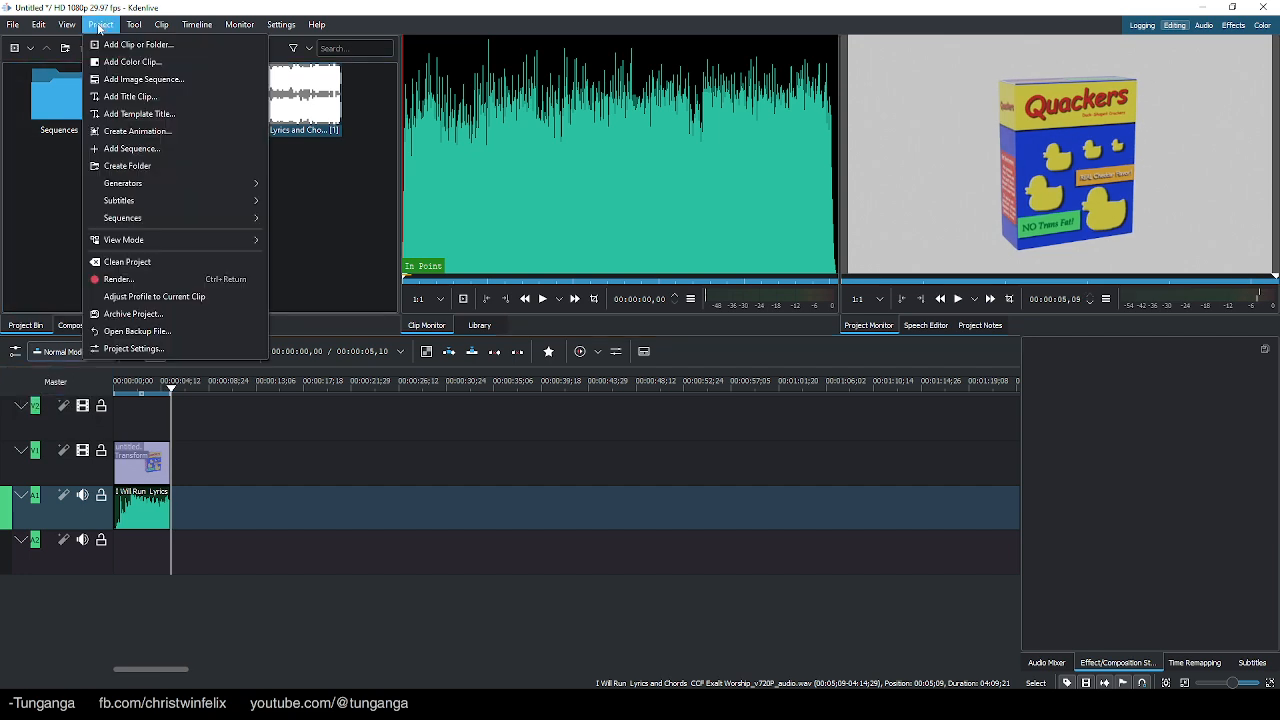
{"action": "left_click", "coordinate": [140, 278]}
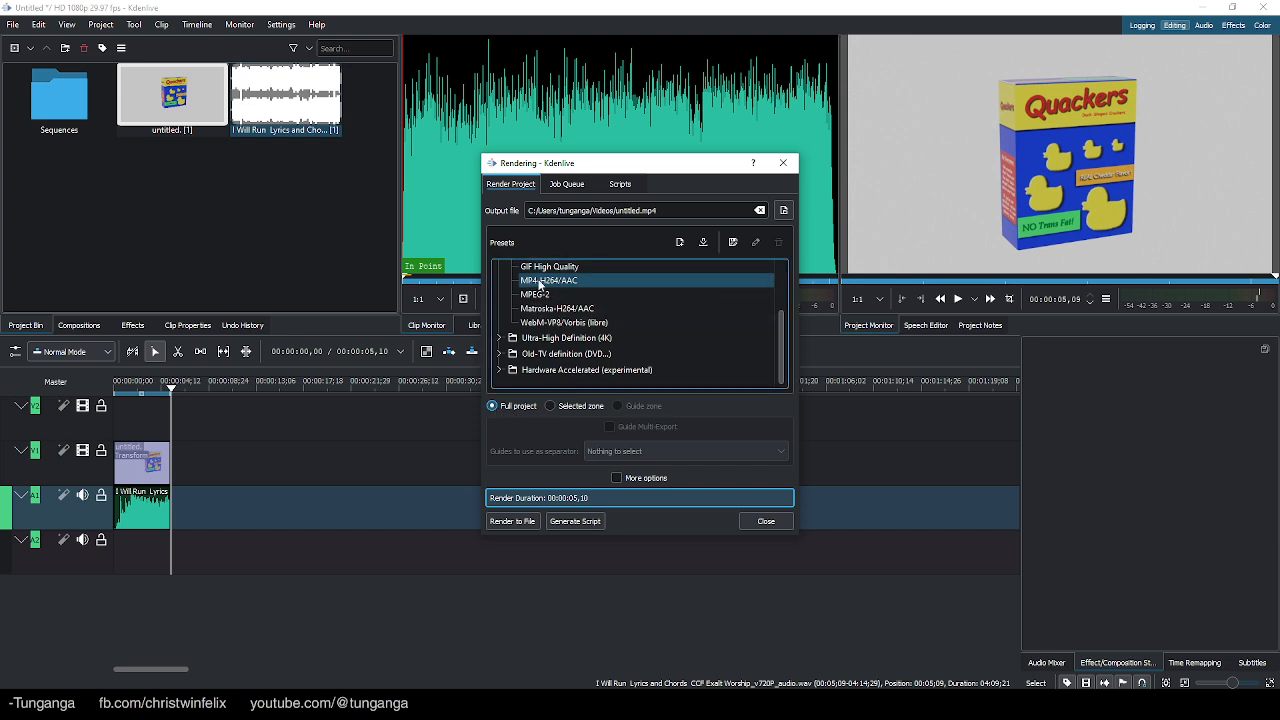
{"action": "left_click", "coordinate": [785, 213]}
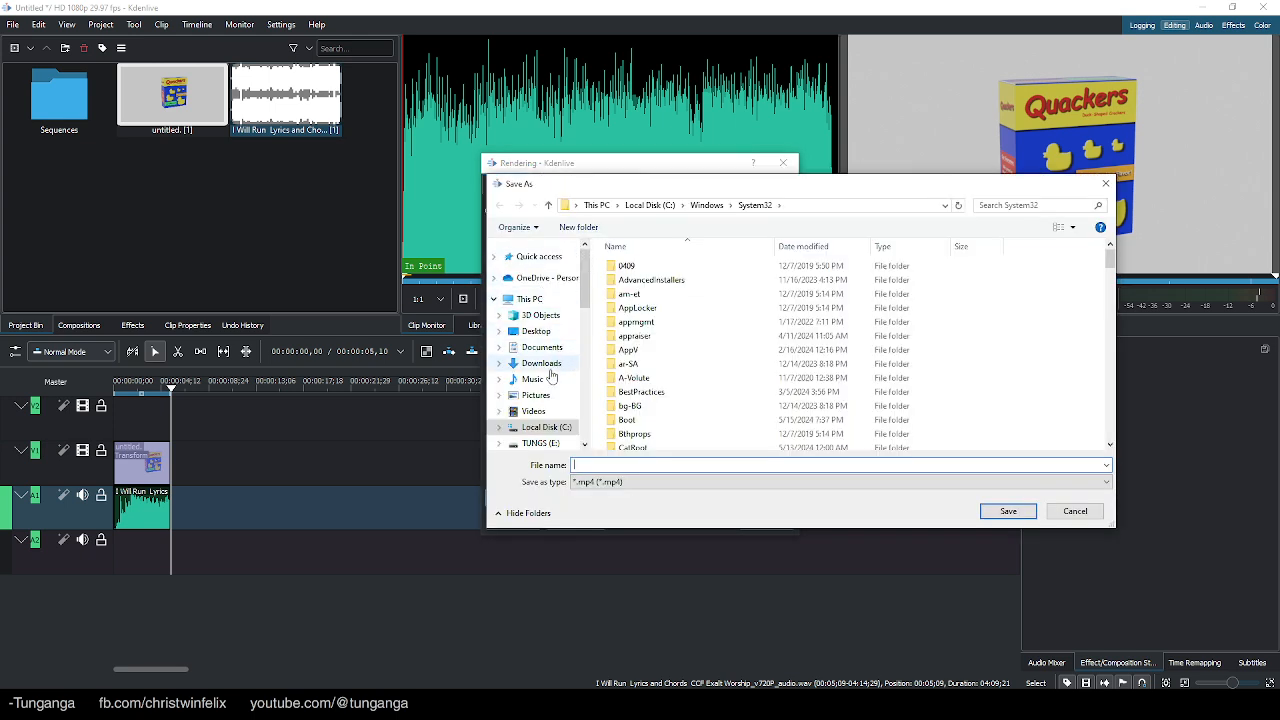
{"action": "left_click", "coordinate": [550, 331]}
{"action": "type", "text": "sampl"}
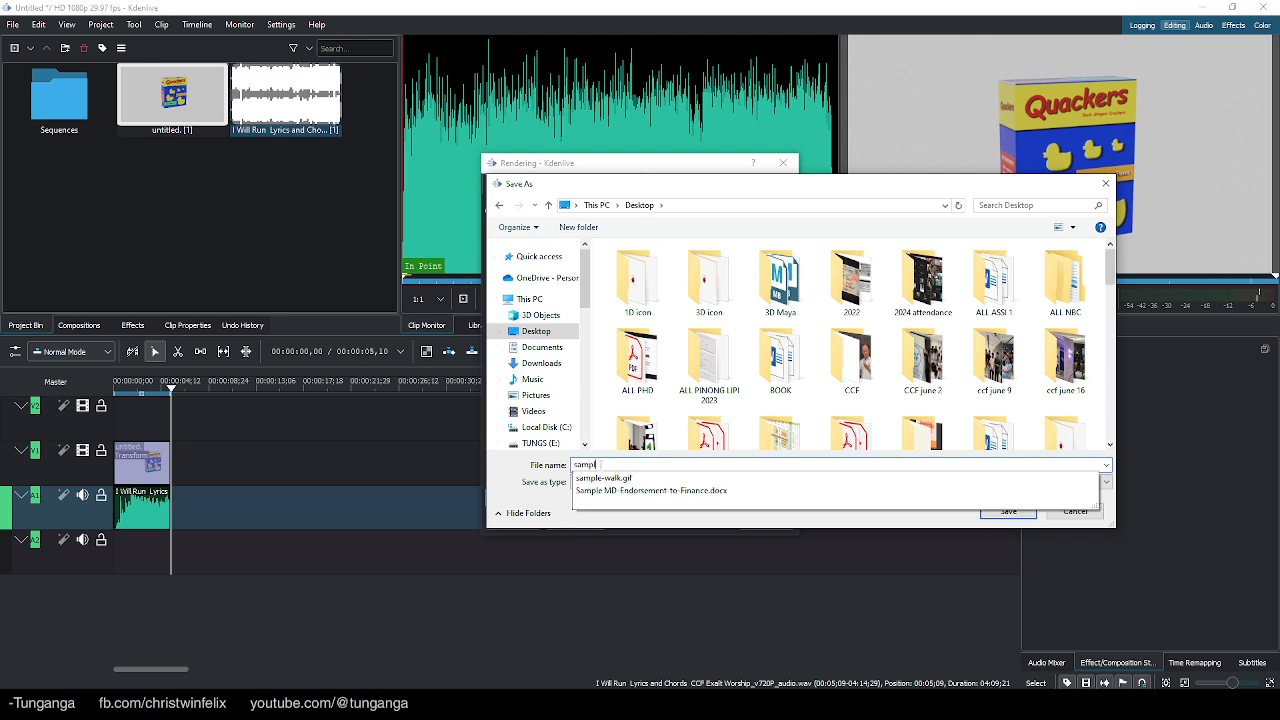
{"action": "type", "text": "e final m,aya25"}
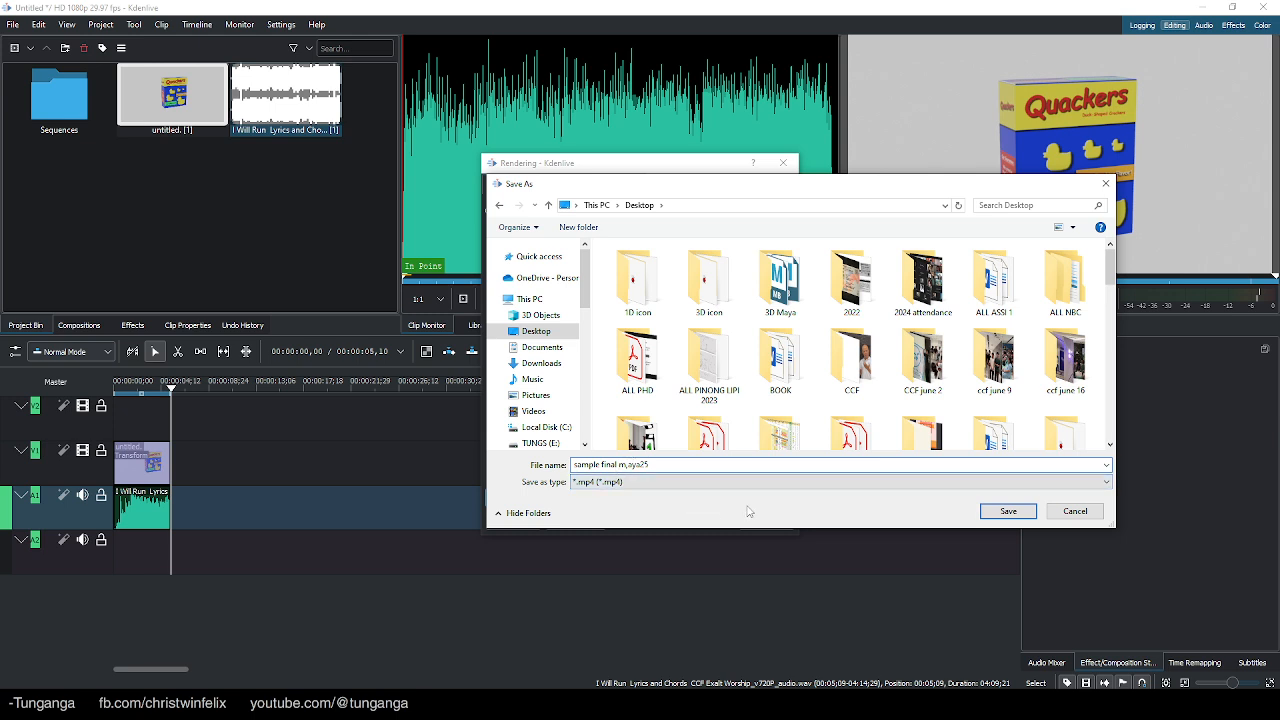
{"action": "left_click", "coordinate": [1004, 513]}
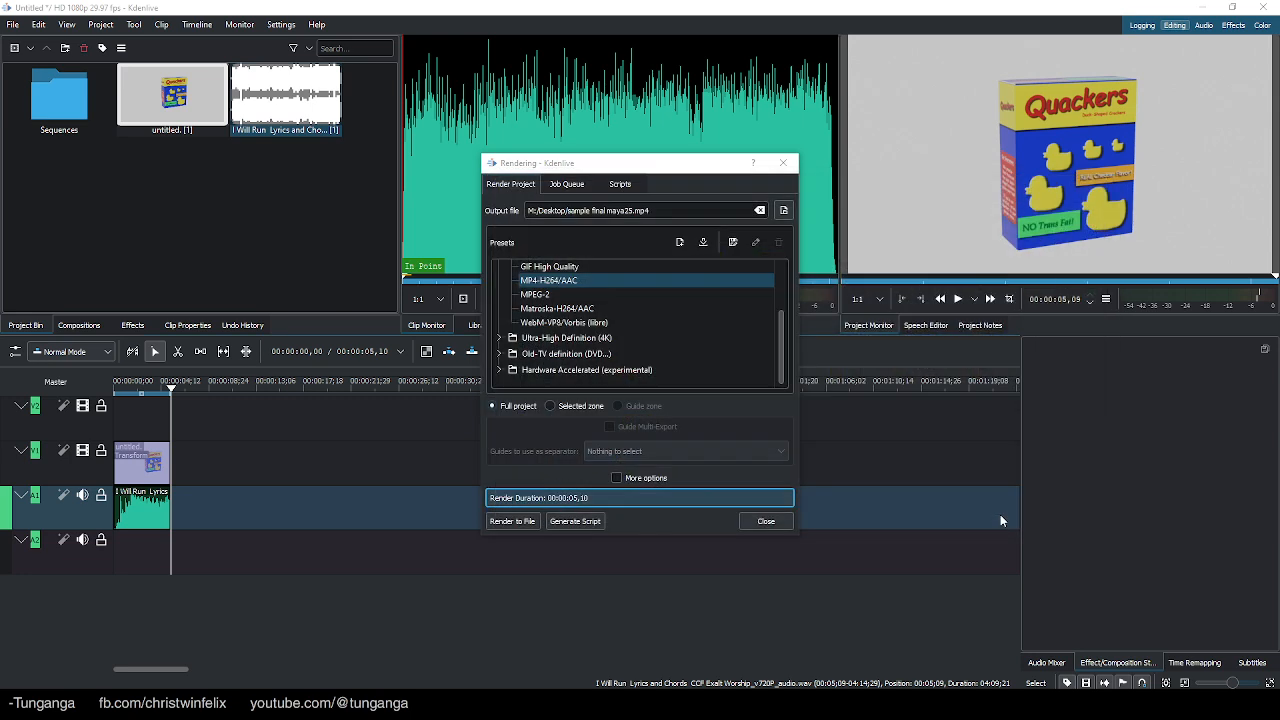
{"action": "left_click", "coordinate": [515, 522]}
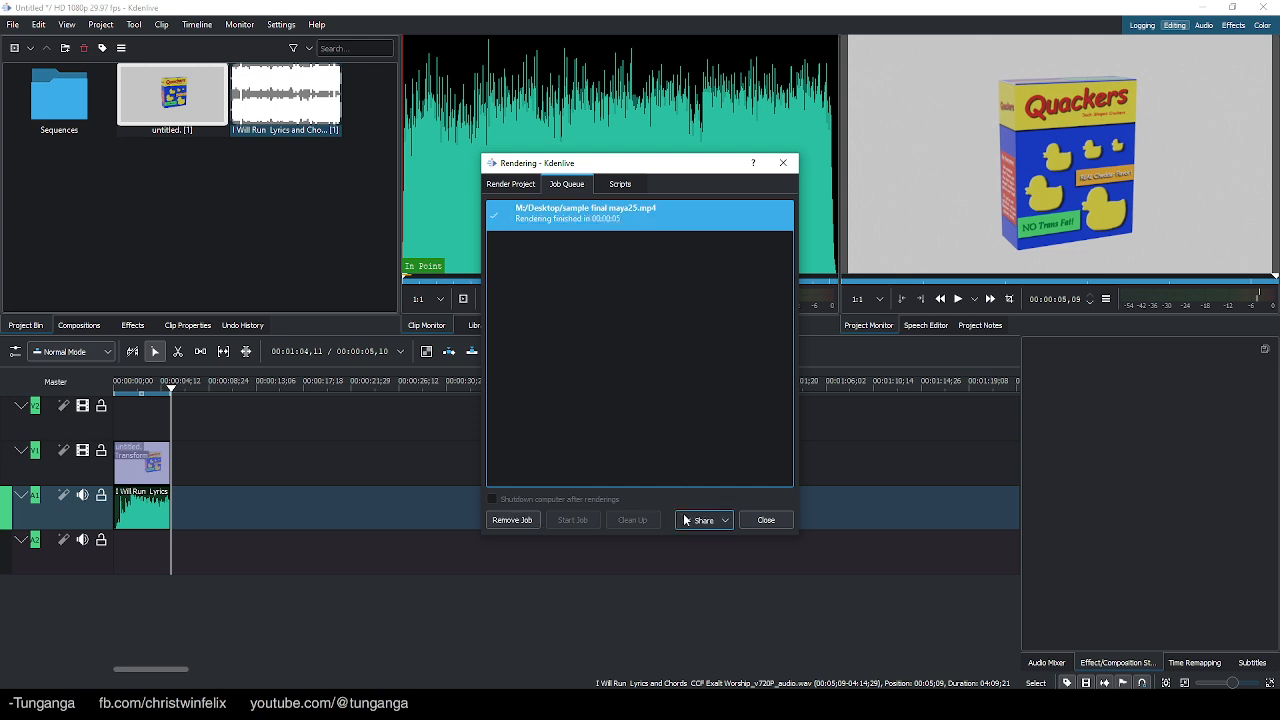
{"action": "left_click", "coordinate": [783, 163]}
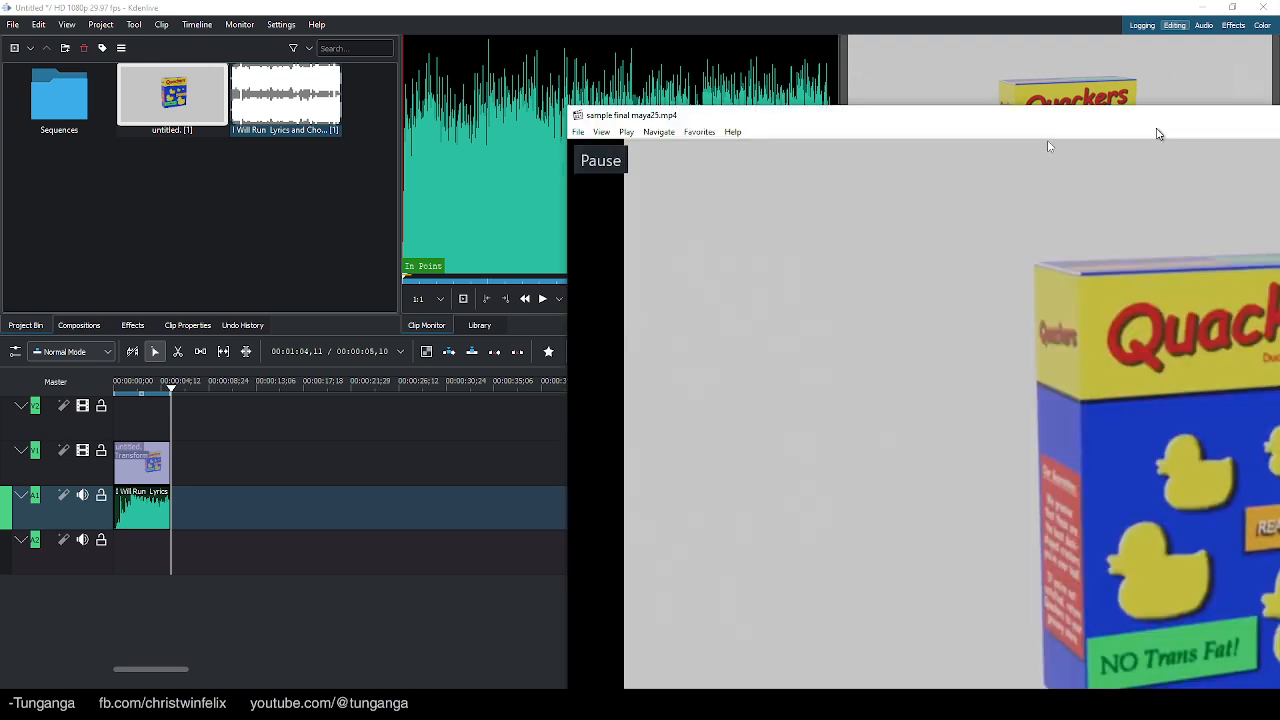
- Play the rendered video "sample final maya25.mp4" full screen in the media player to review the rotating box animation
{"action": "left_click_drag", "start_coordinate": [1154, 131], "coordinate": [655, 48]}
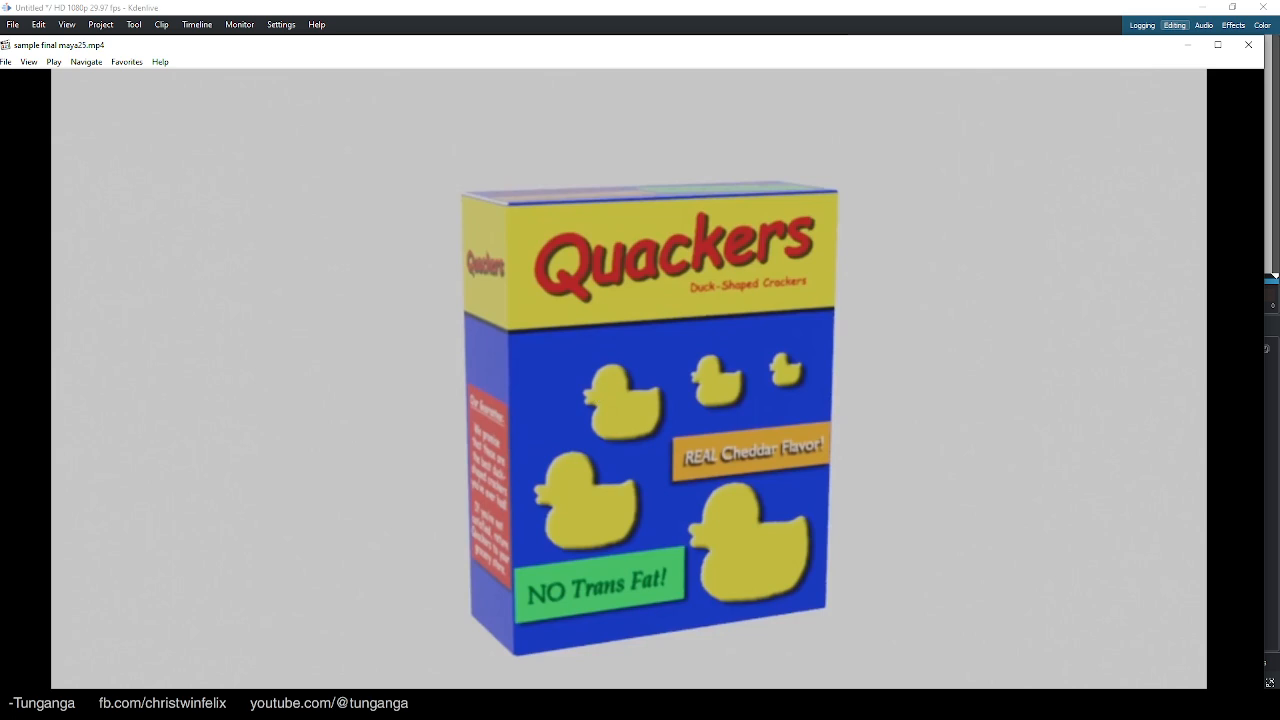
{"action": "double_click", "coordinate": [556, 378]}
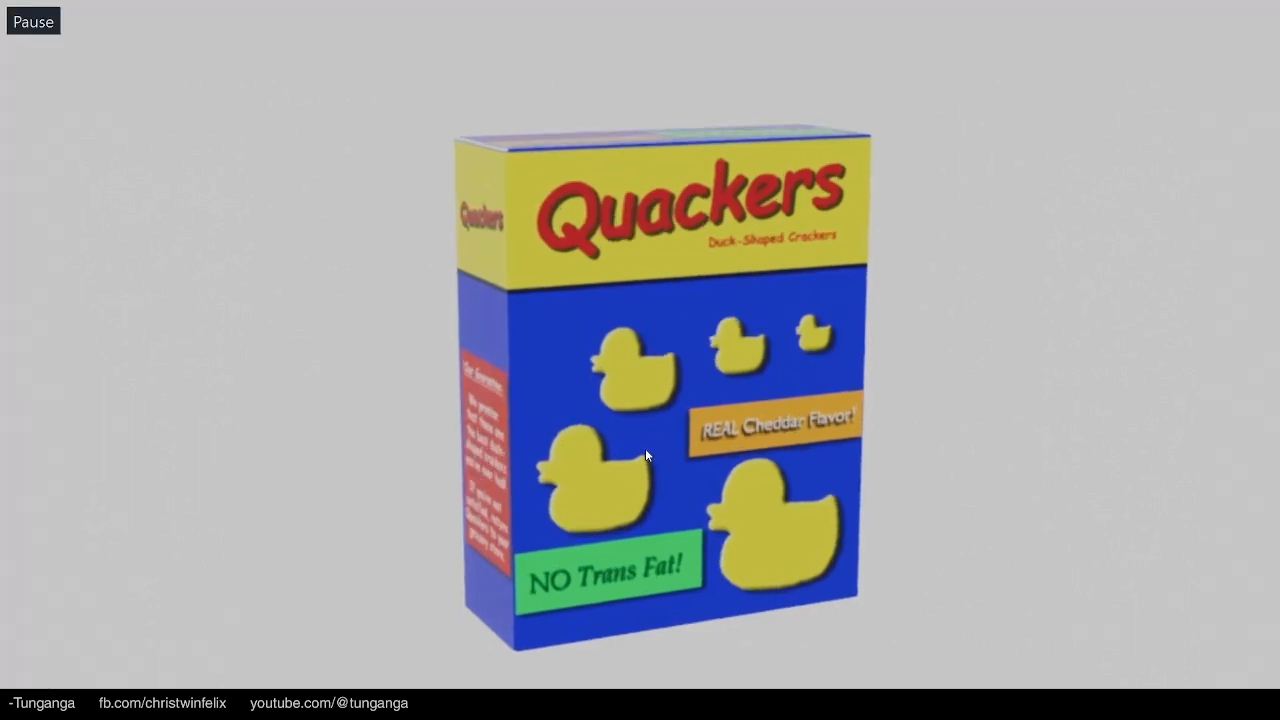
{"action": "key", "text": "space"}
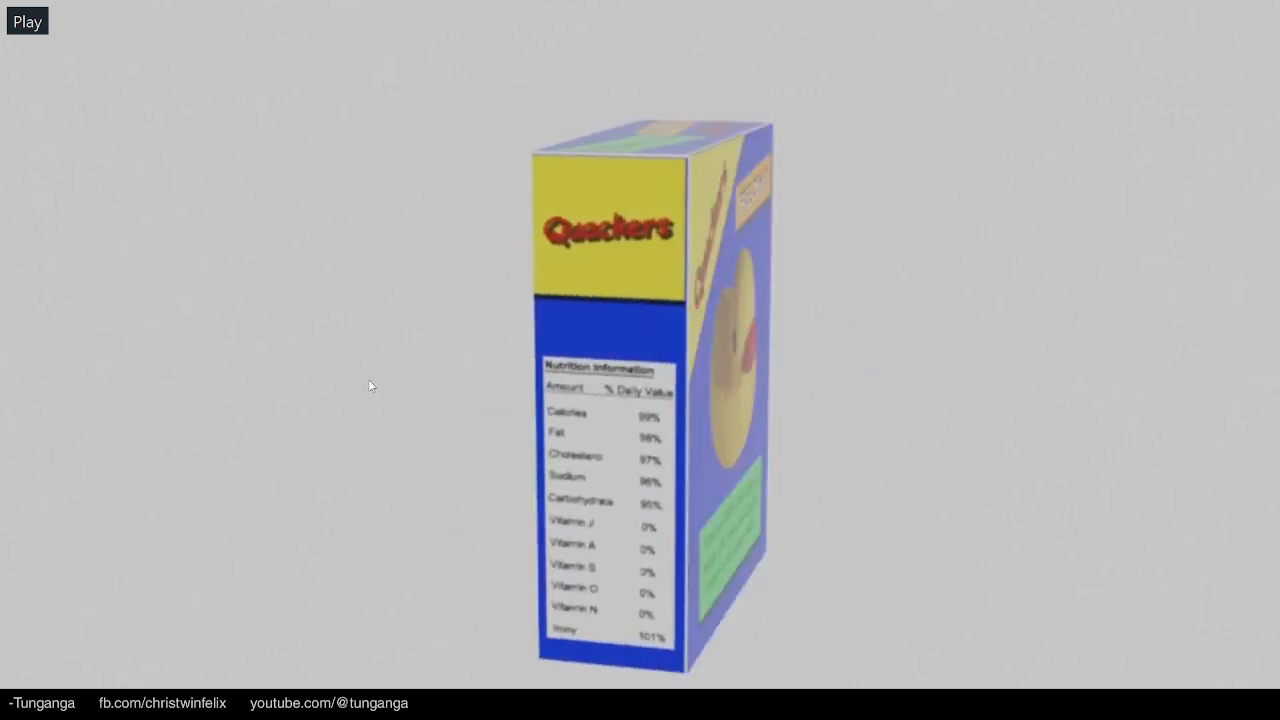
{"action": "scroll", "coordinate": [380, 403], "scroll_direction": "up", "scroll_amount": 1}
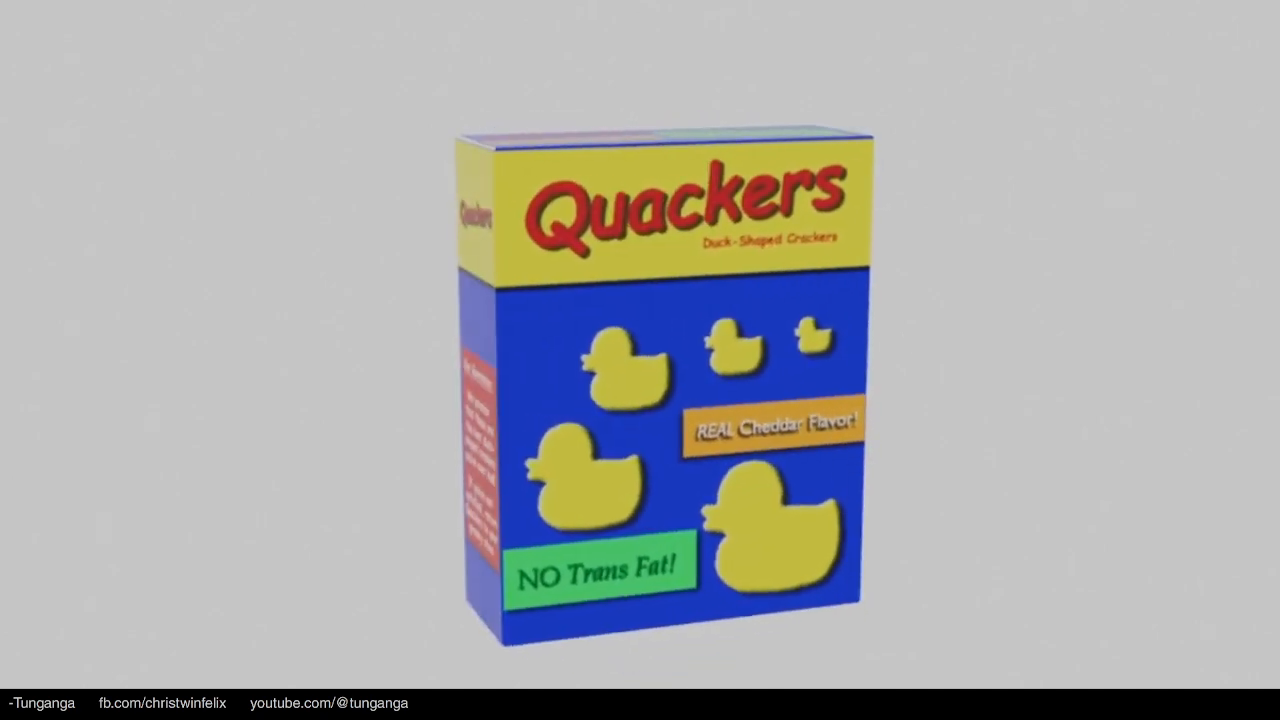
{"action": "left_click", "coordinate": [807, 347]}
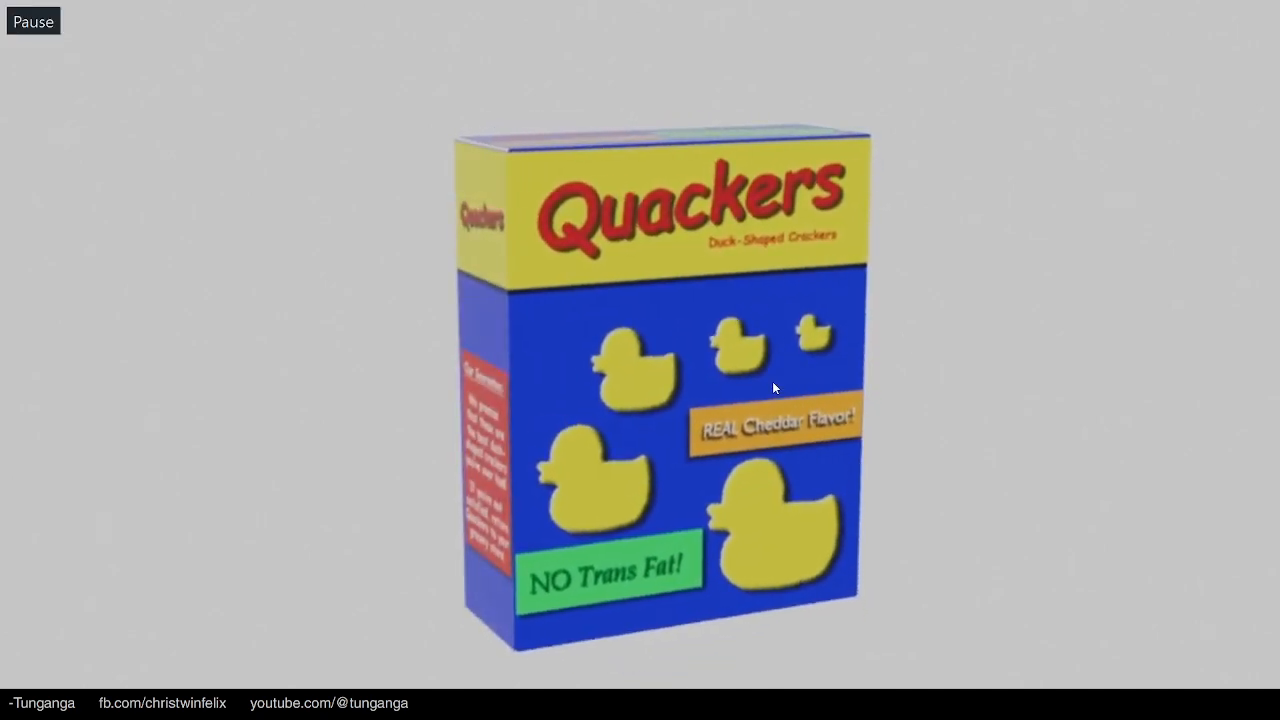